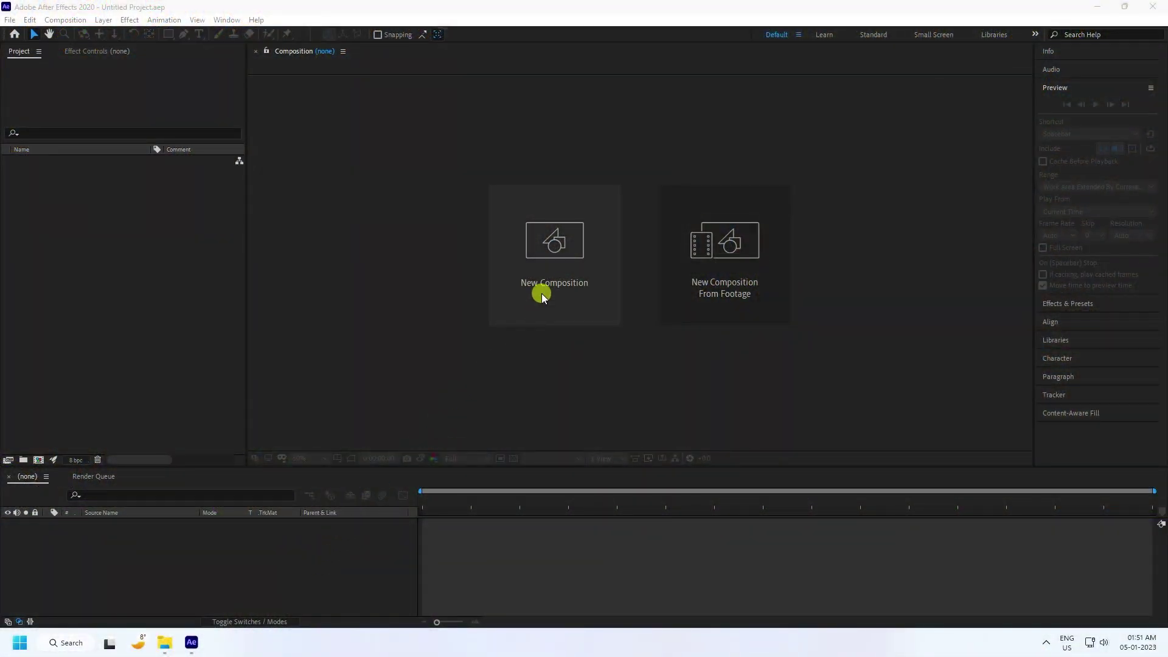
Create Comp 1 with the HDTV 1080 29.97 preset and a 0;00;15;00 duration.
click(554, 281)
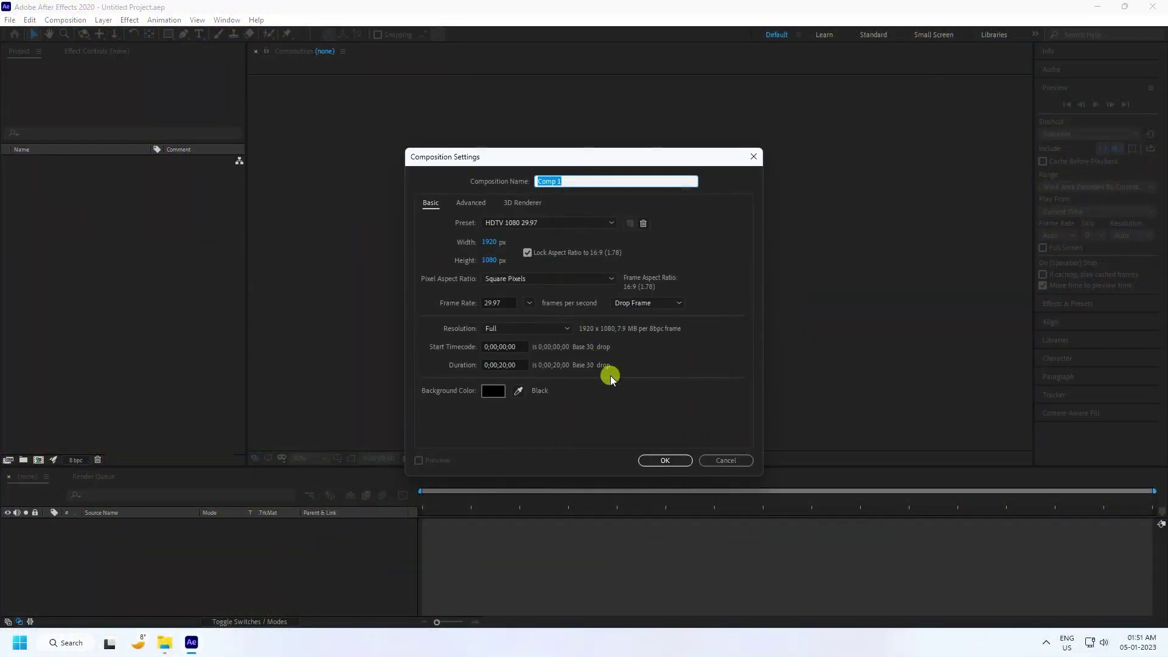
click(500, 365)
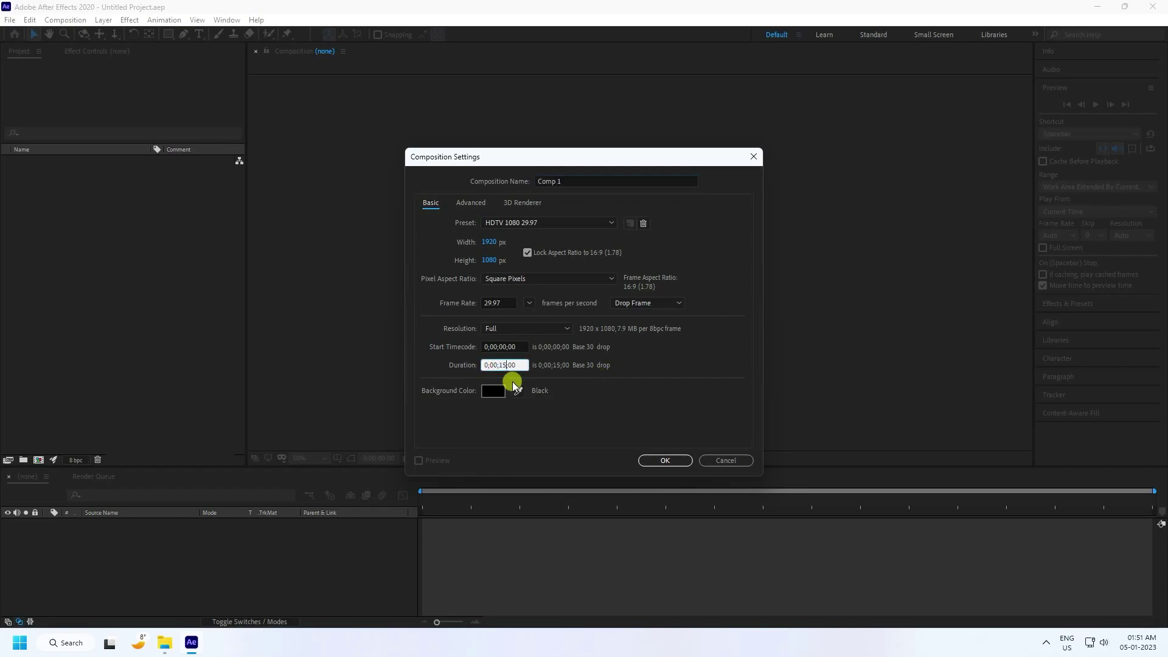
click(521, 223)
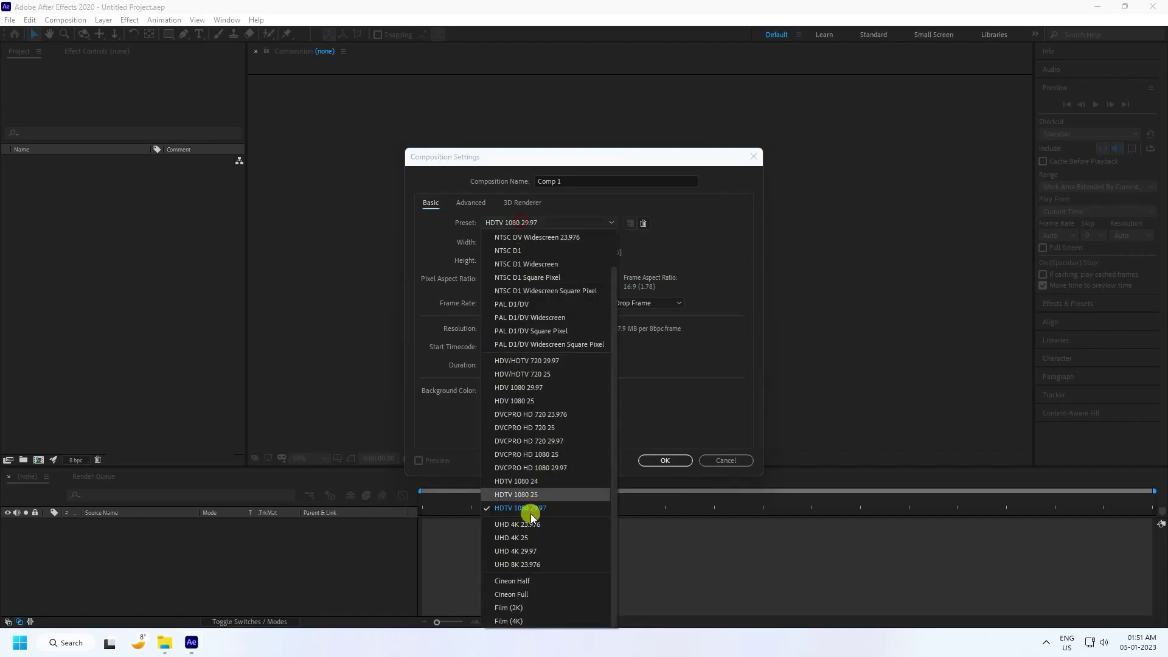
click(530, 509)
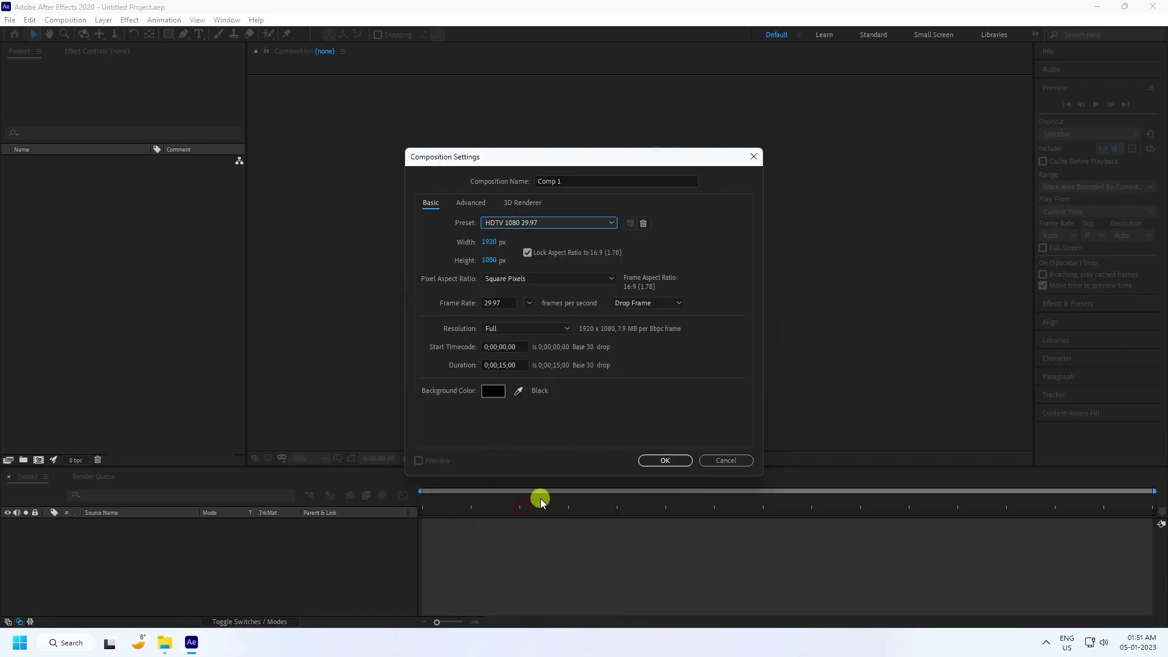
click(656, 464)
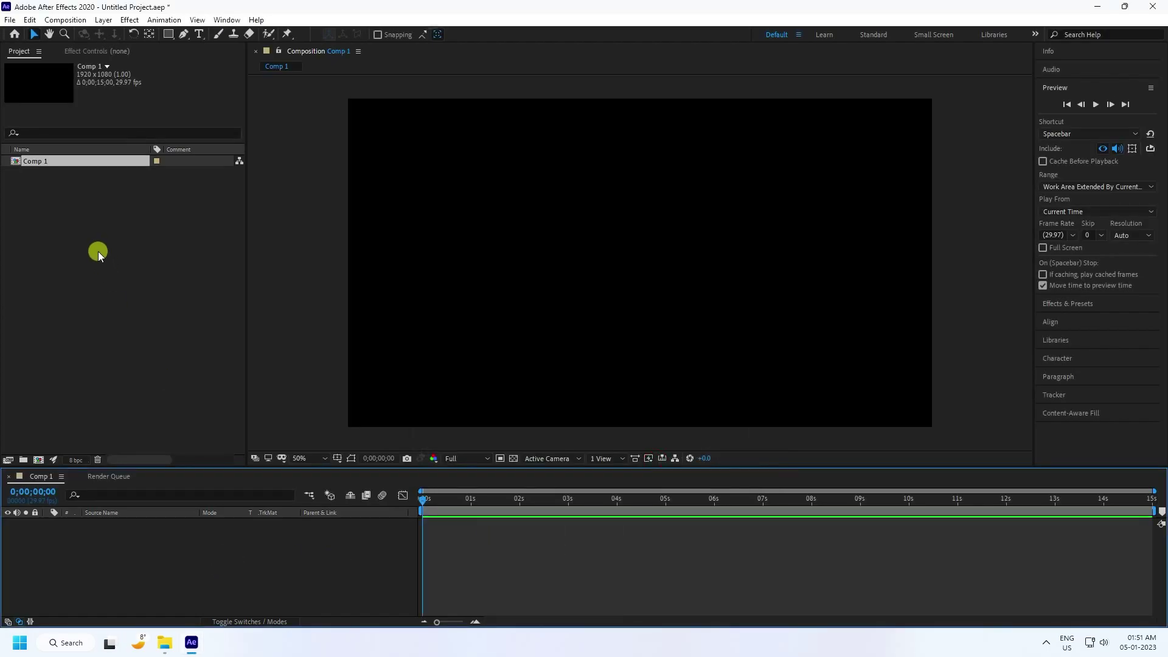
Import TEXTURE COLOR.mp4 into the project and add it to Comp 1 as a layer.
right_click(99, 253)
mouse_move(135, 314)
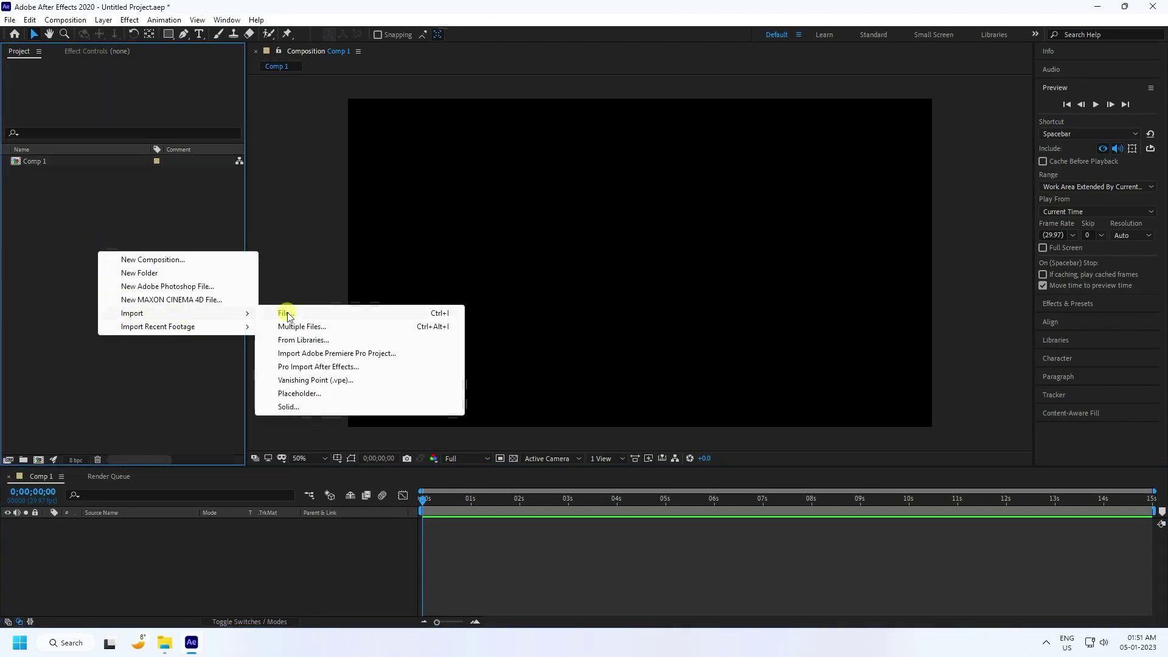
click(285, 314)
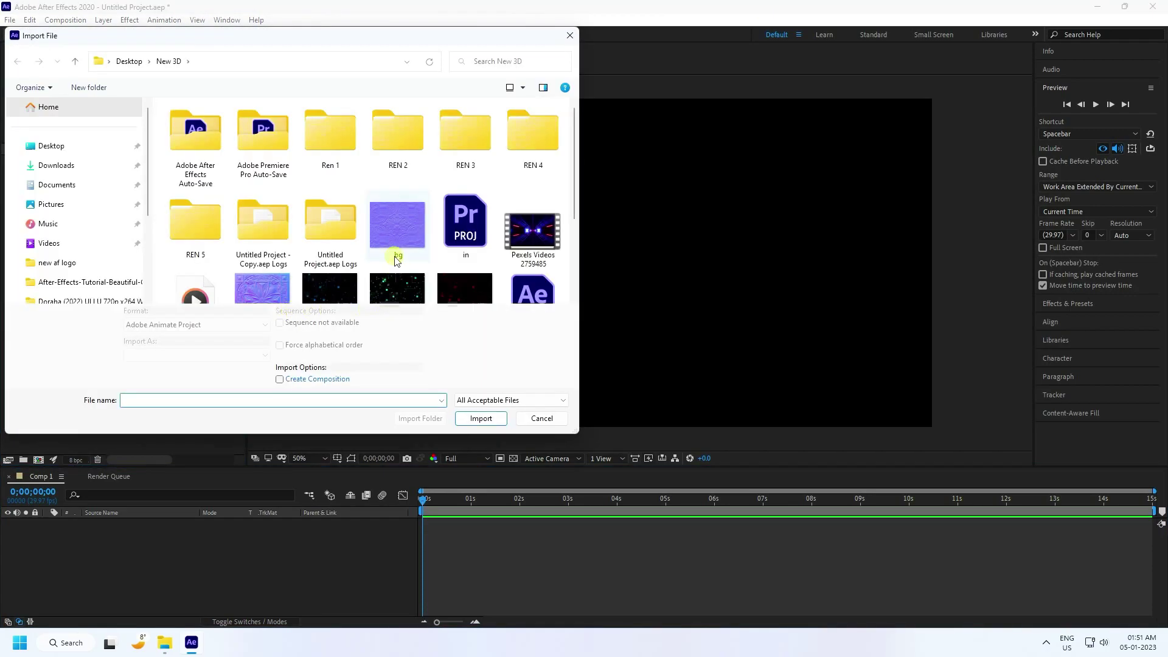
scroll(396, 260, down, 2)
click(394, 183)
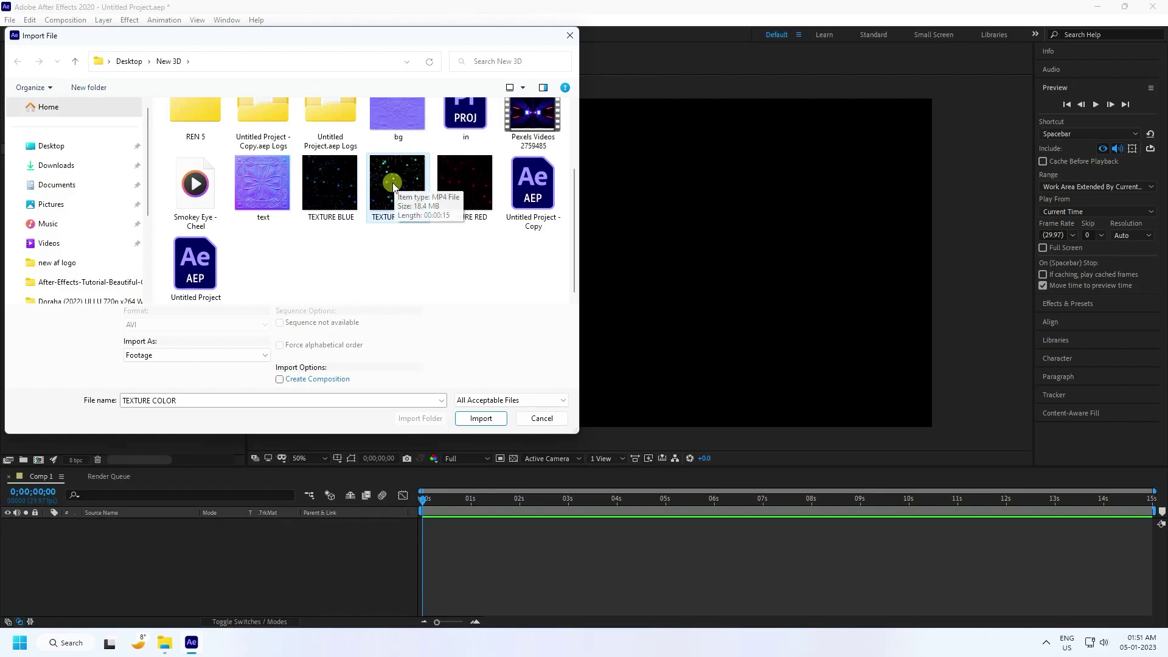
click(463, 418)
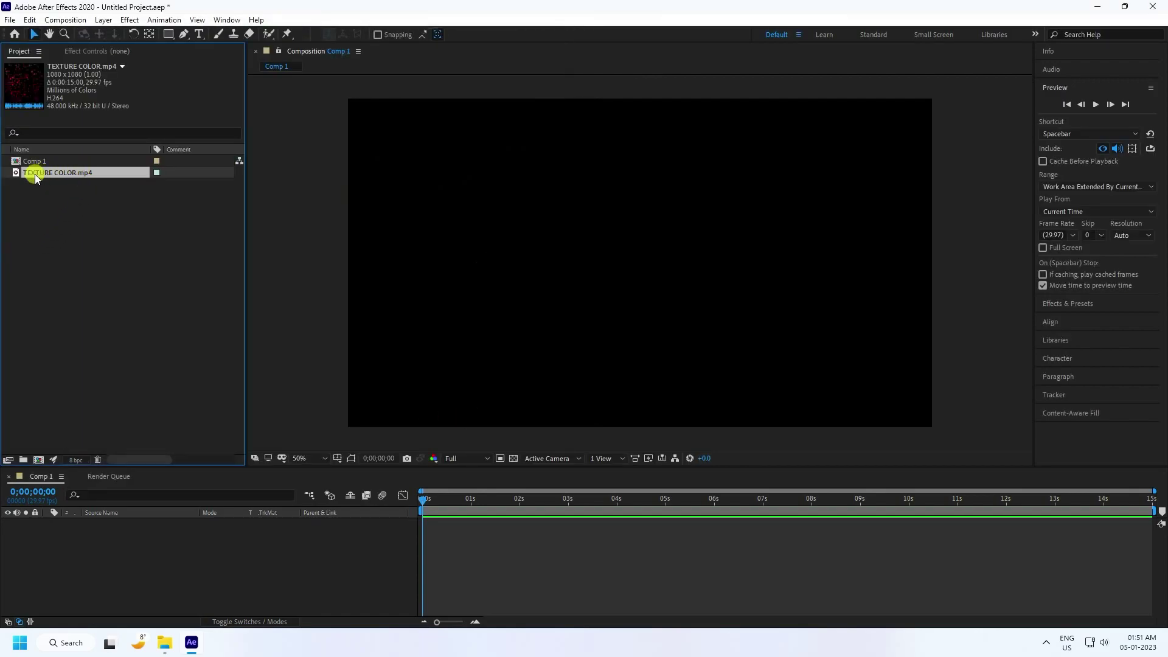
drag(35, 178, 207, 553)
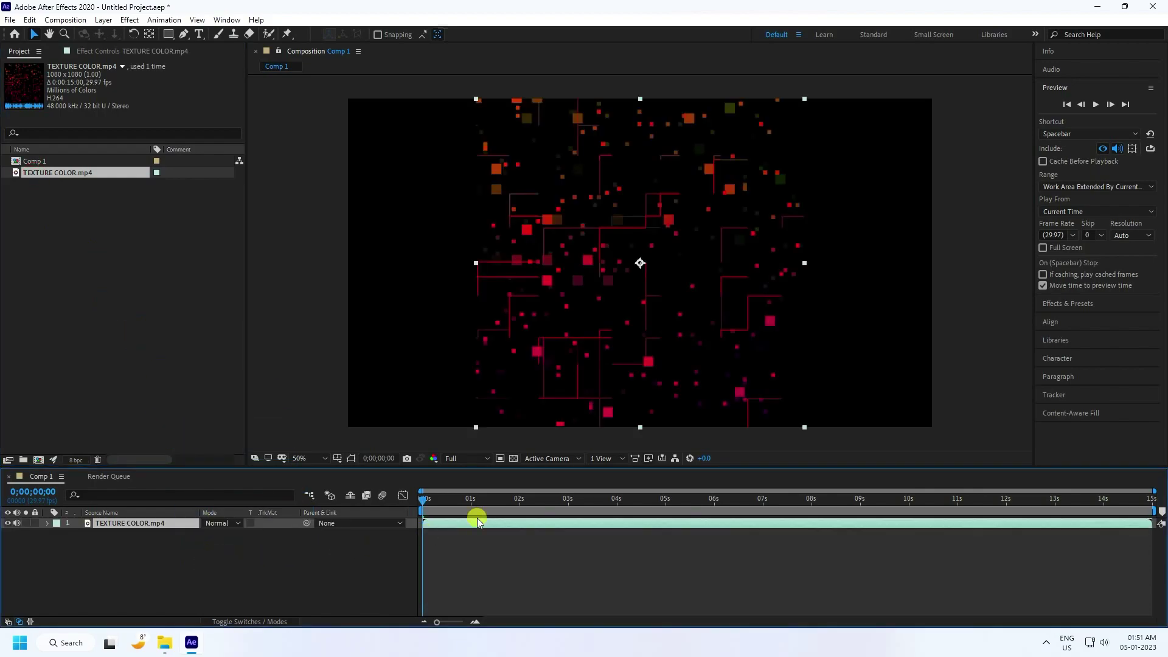
Preview the composition, then hide the TEXTURE COLOR layer's video.
click(1096, 104)
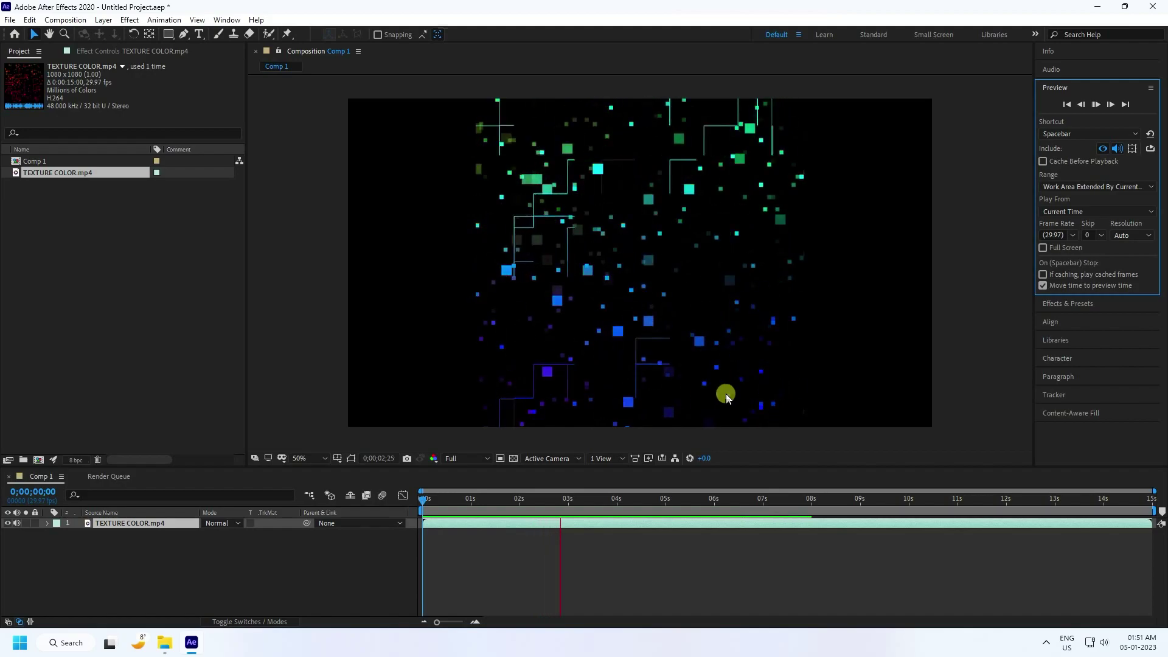
click(1096, 104)
click(7, 523)
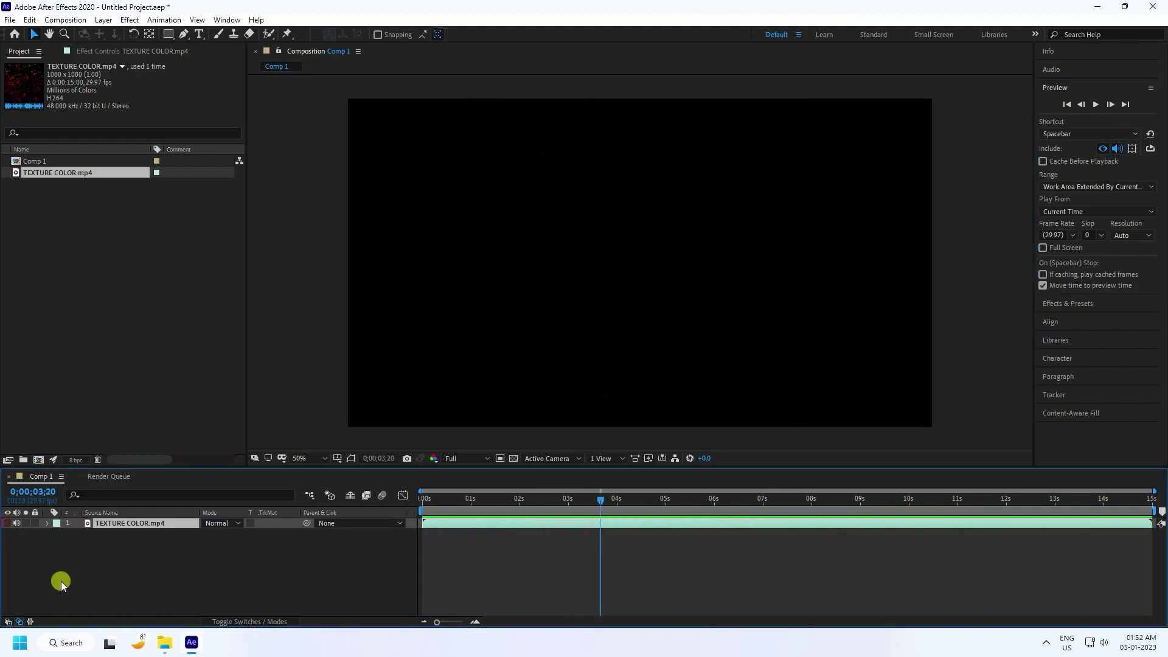
Add a new black solid layer named E3D to the composition.
right_click(111, 596)
mouse_move(258, 451)
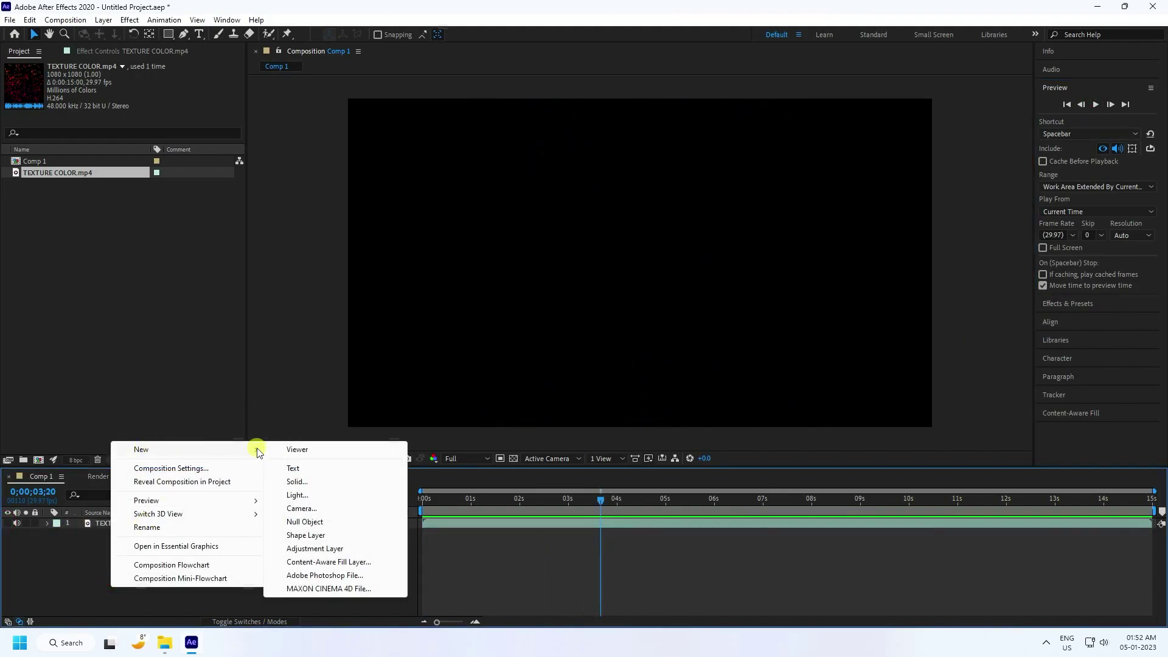
click(296, 482)
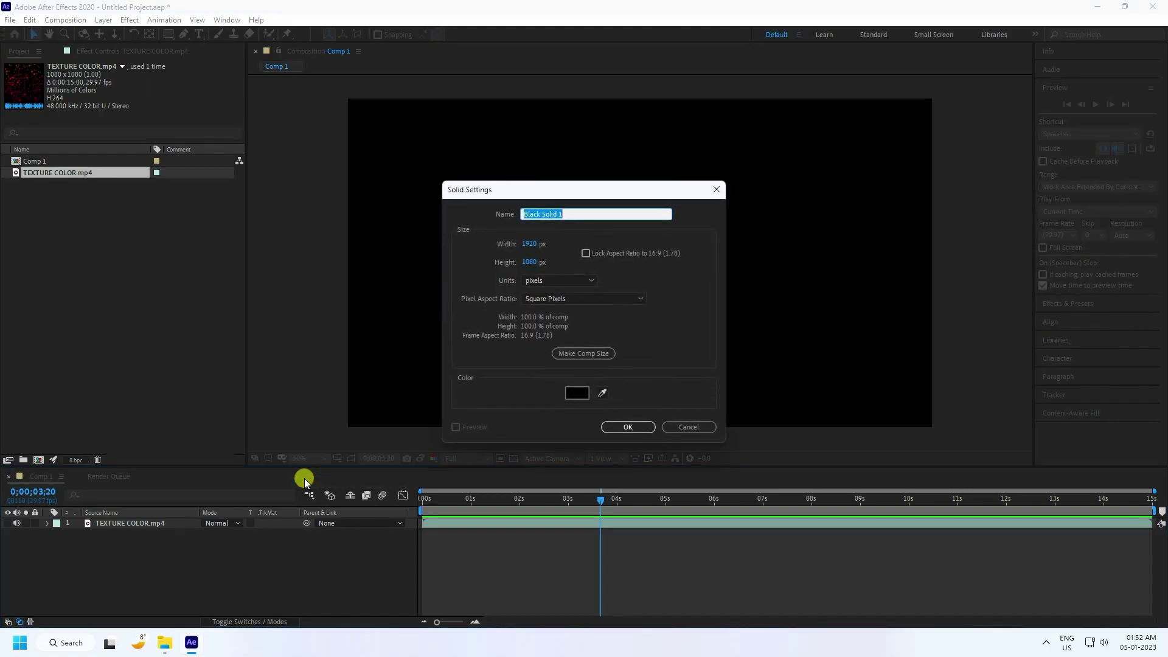
text(E3D)
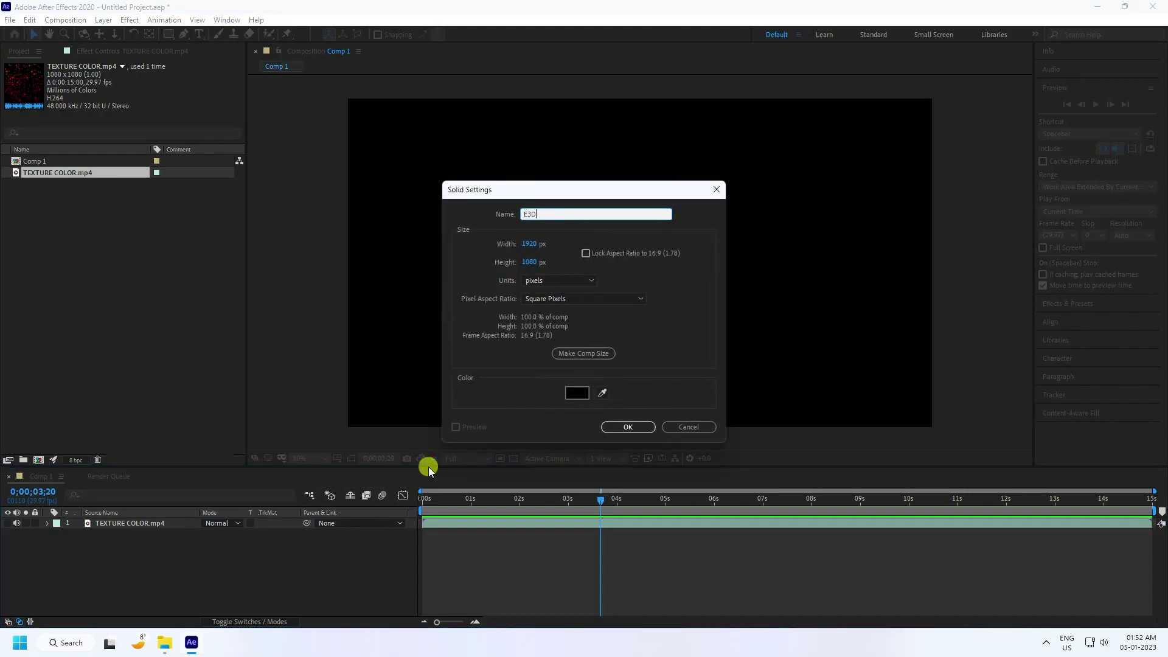
click(628, 427)
right_click(131, 558)
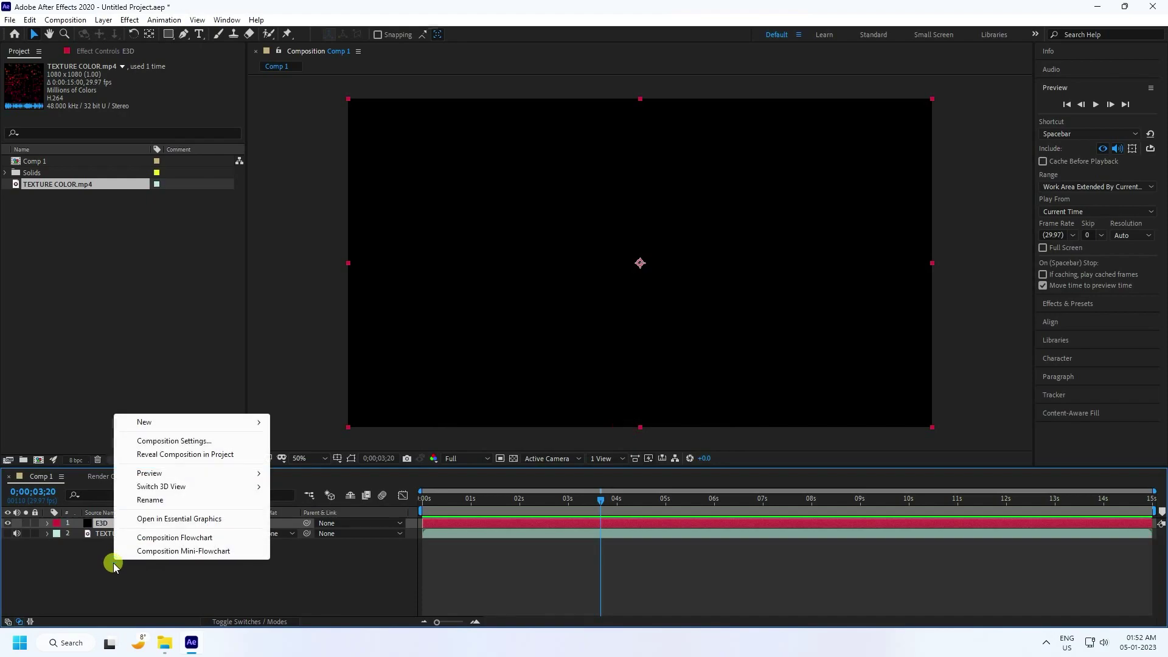
click(156, 421)
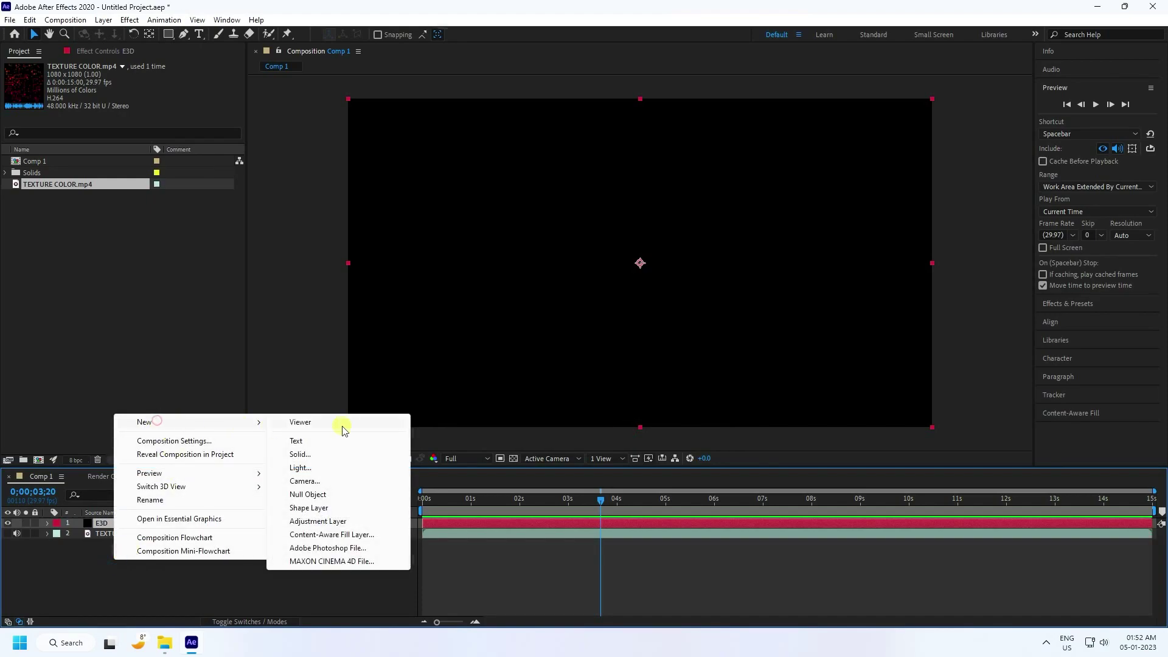
Add an M text layer set in the Master Of Break font.
click(304, 443)
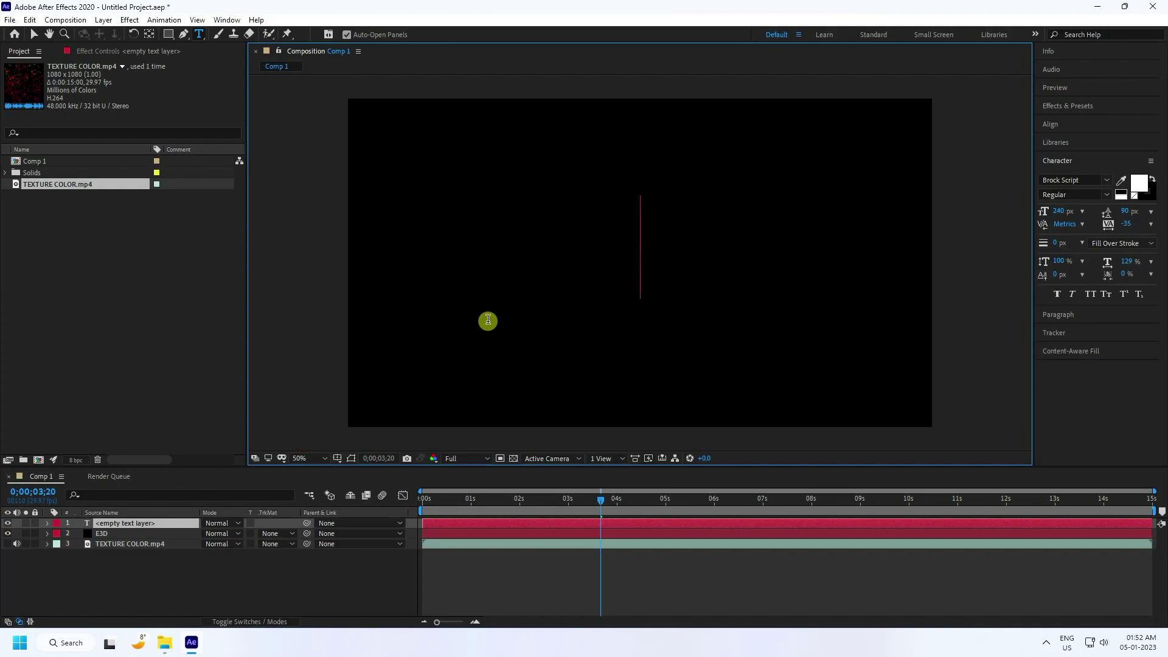
text(M)
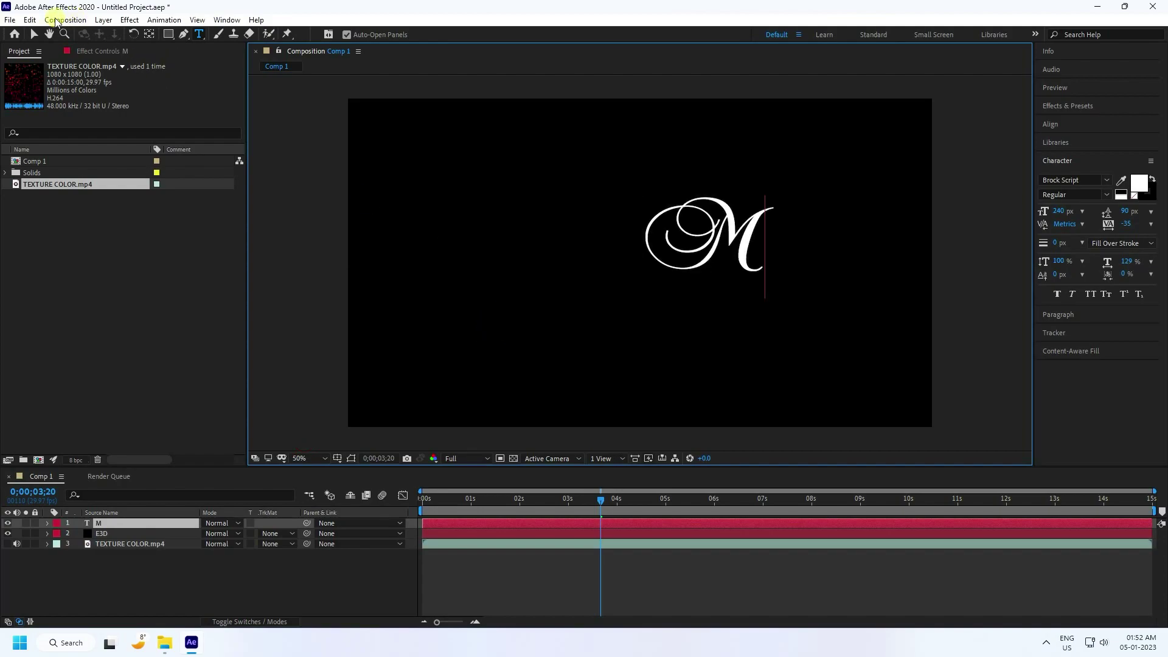
click(34, 35)
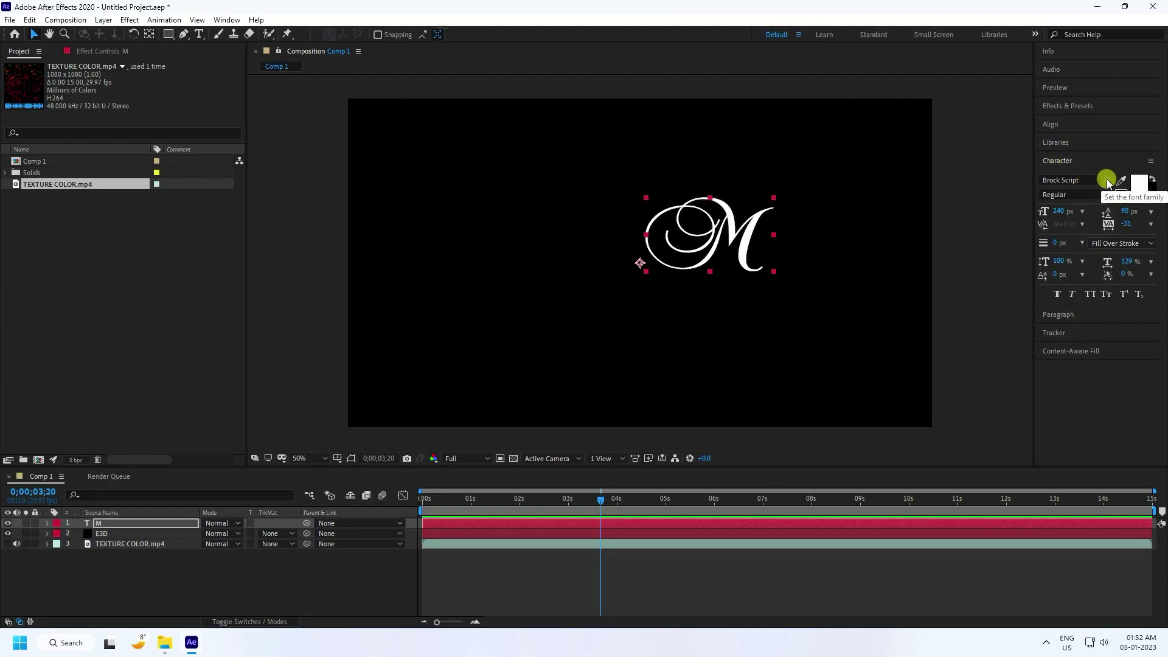
click(1106, 180)
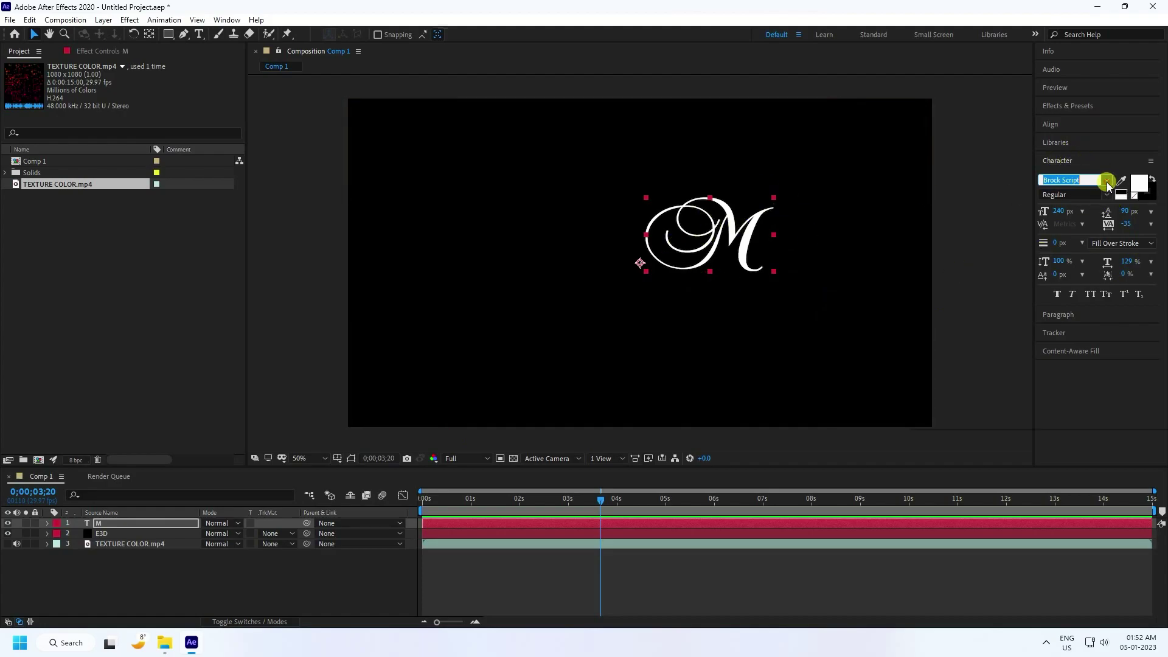
scroll(998, 396, up, 3)
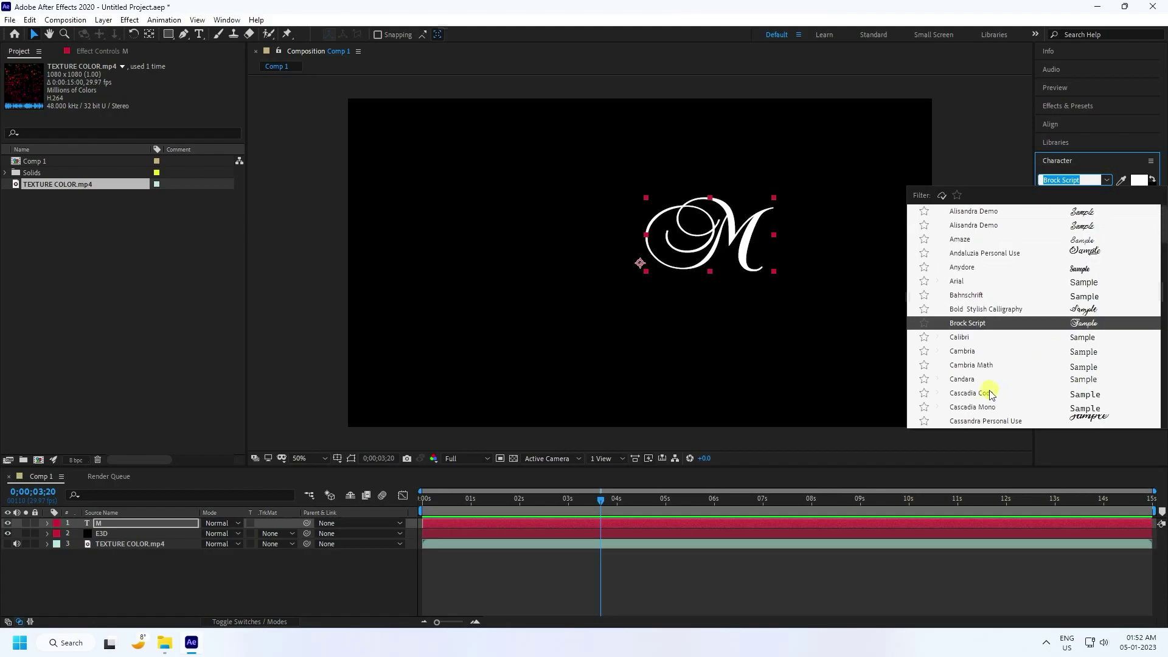
scroll(986, 383, down, 6)
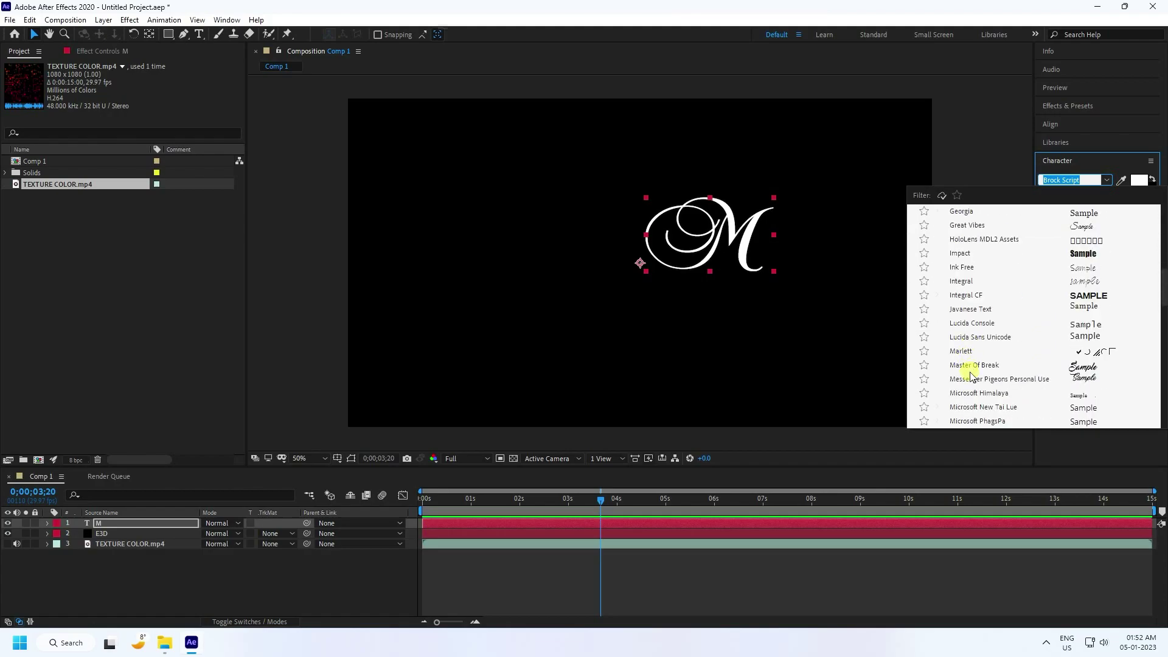
click(970, 369)
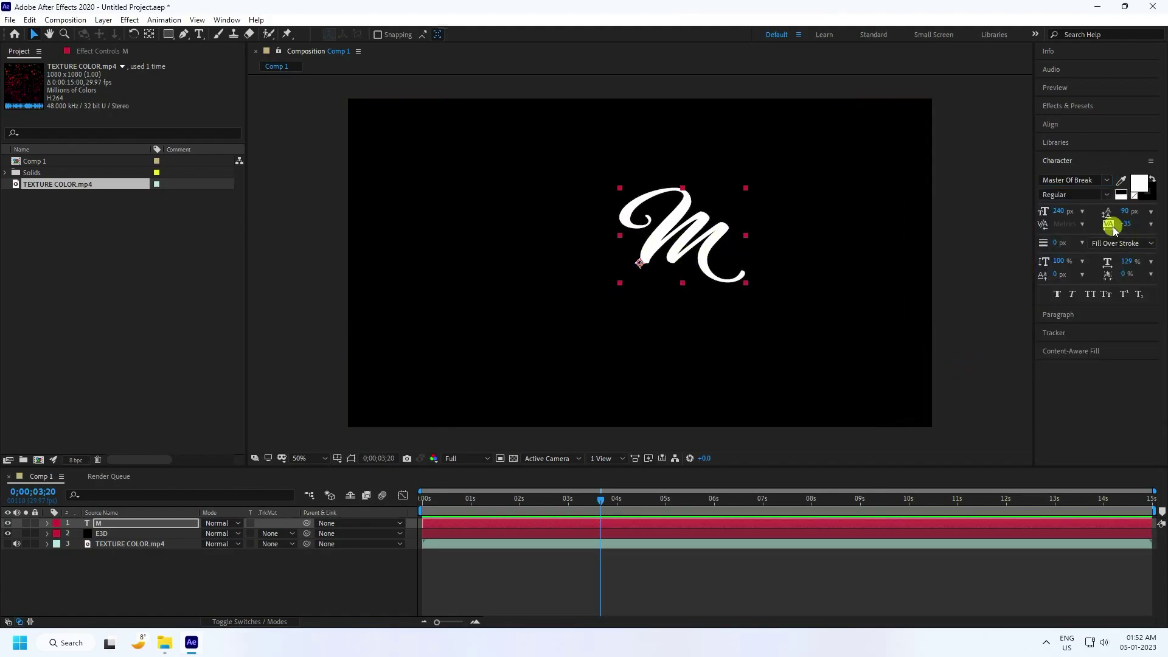
drag(1060, 211, 1164, 207)
Centre the M's anchor point and align it to the composition's horizontal and vertical centre.
key(ctrl+alt+Home)
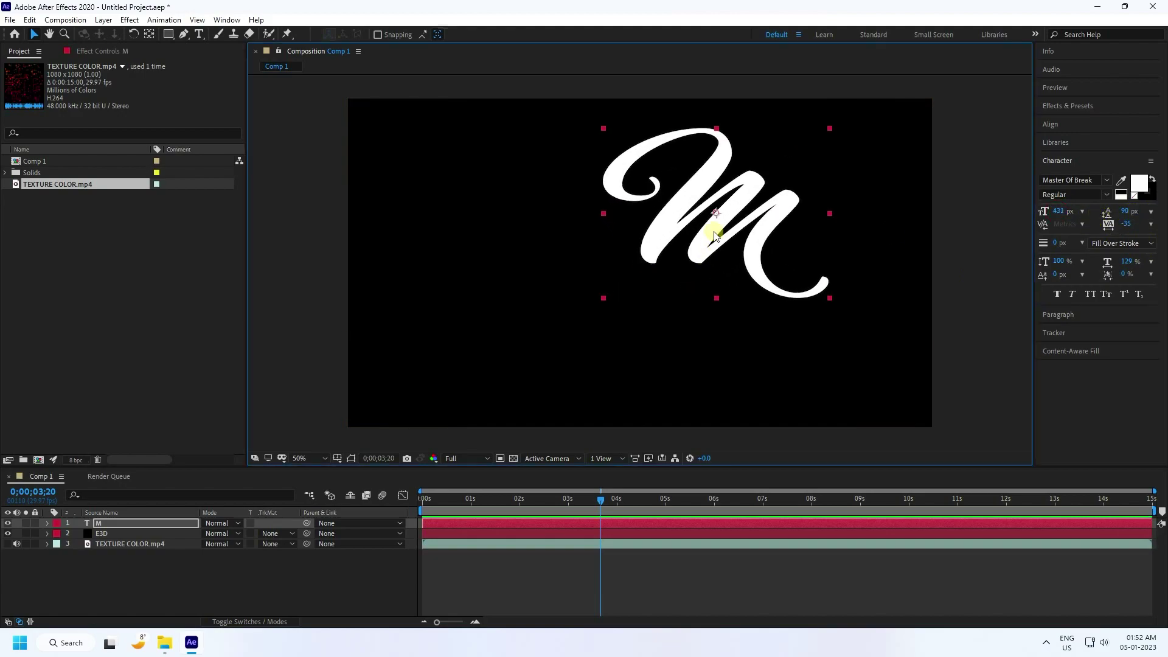
click(1051, 124)
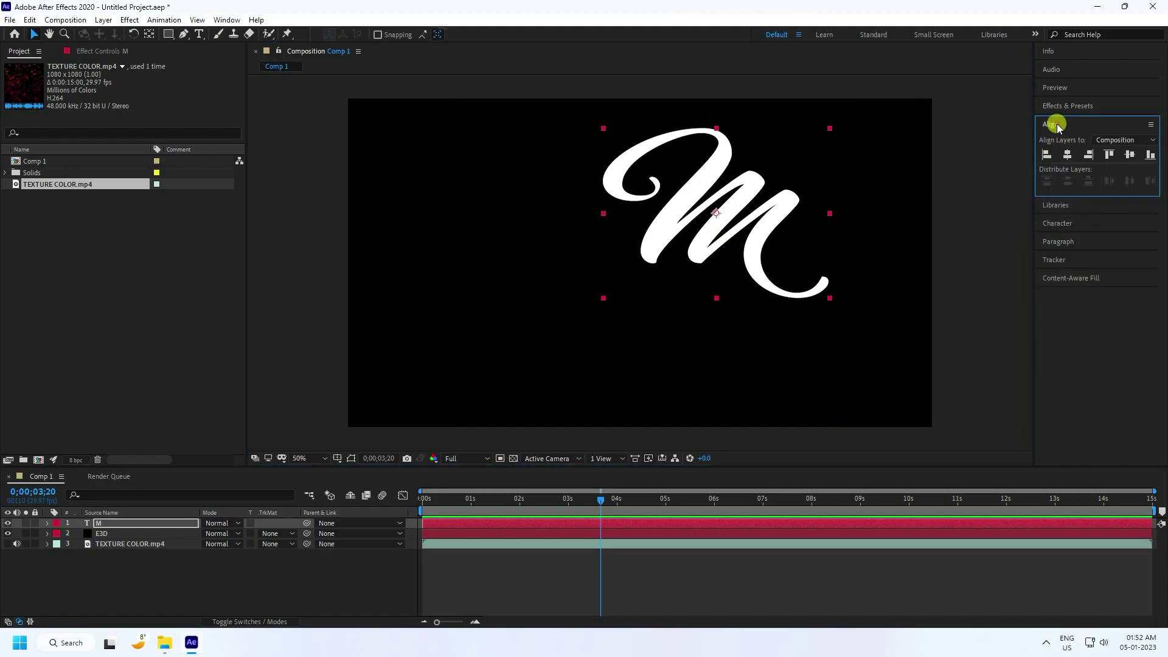
click(1069, 155)
click(1130, 155)
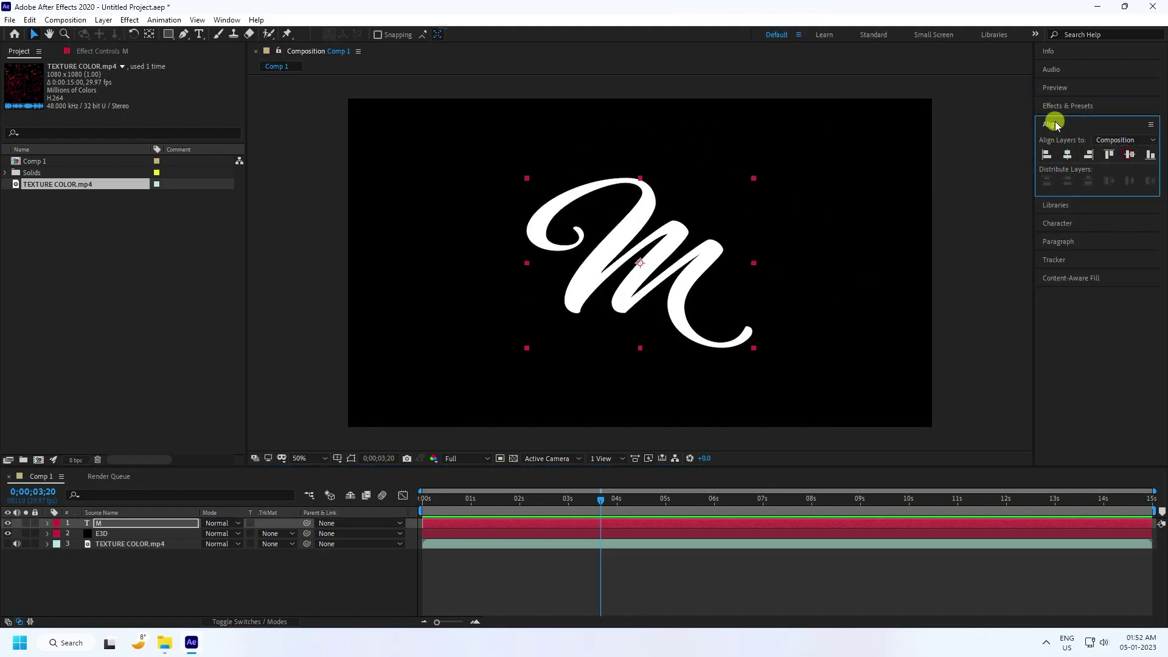
Give the M 100% horizontal scale and 500 px size, then move E3D above it.
click(1058, 223)
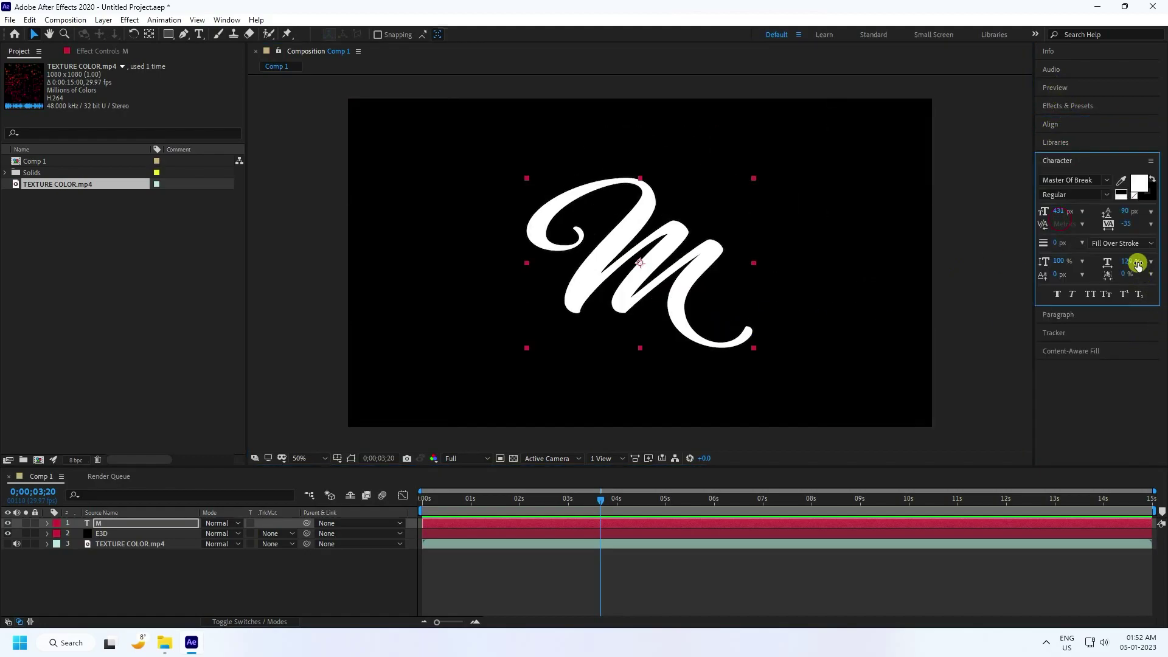
text(100)
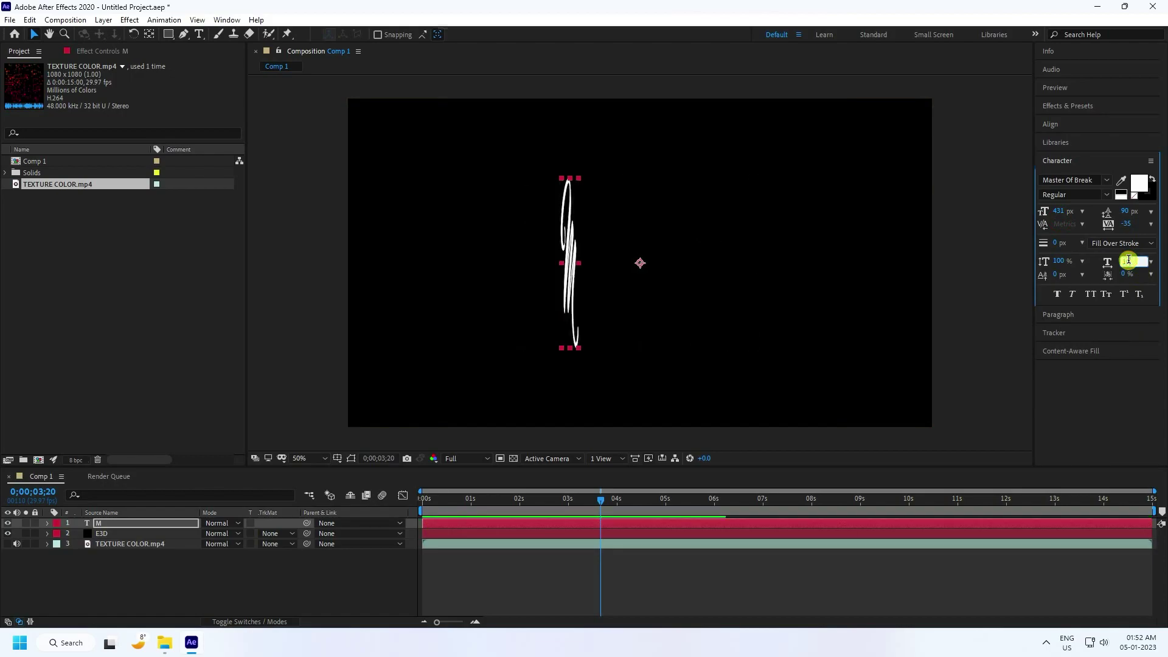
key(Return)
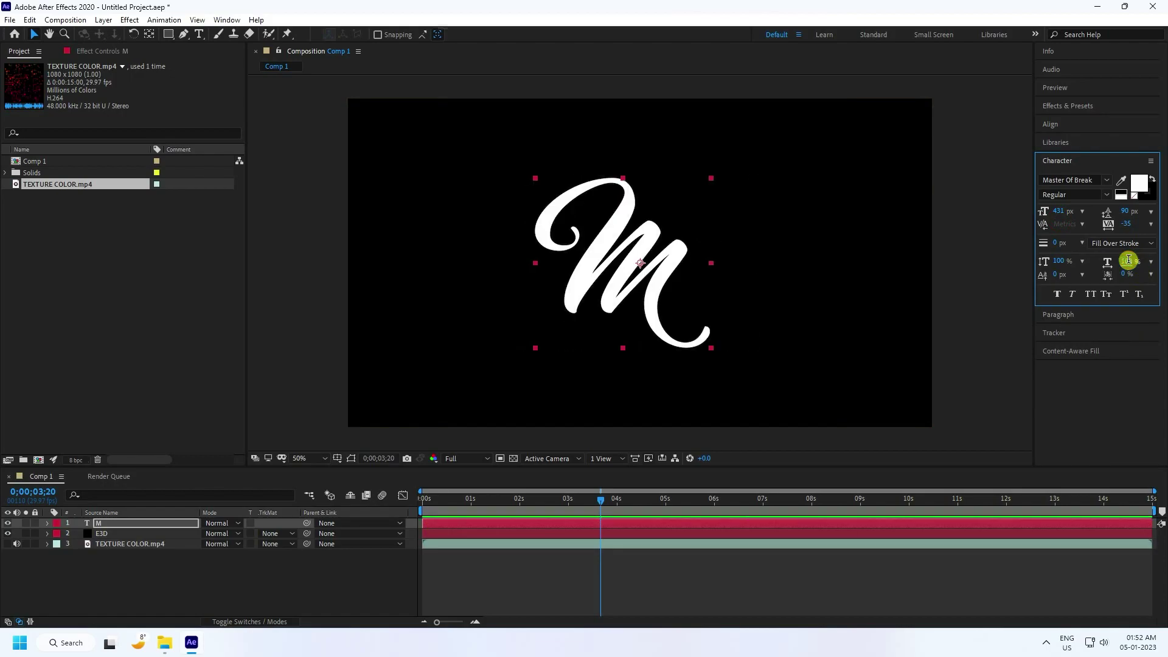
click(1059, 211)
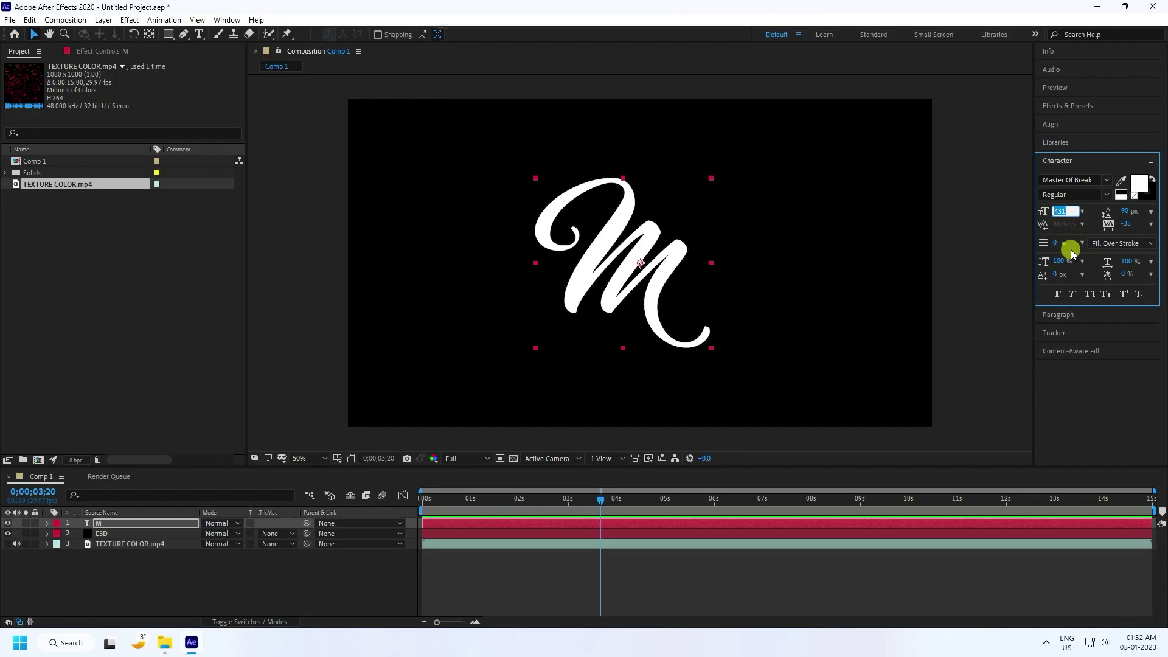
mouse_move(1064, 211)
mouse_down()
mouse_move(1098, 210)
mouse_move(1063, 212)
mouse_up()
text(500)
key(Return)
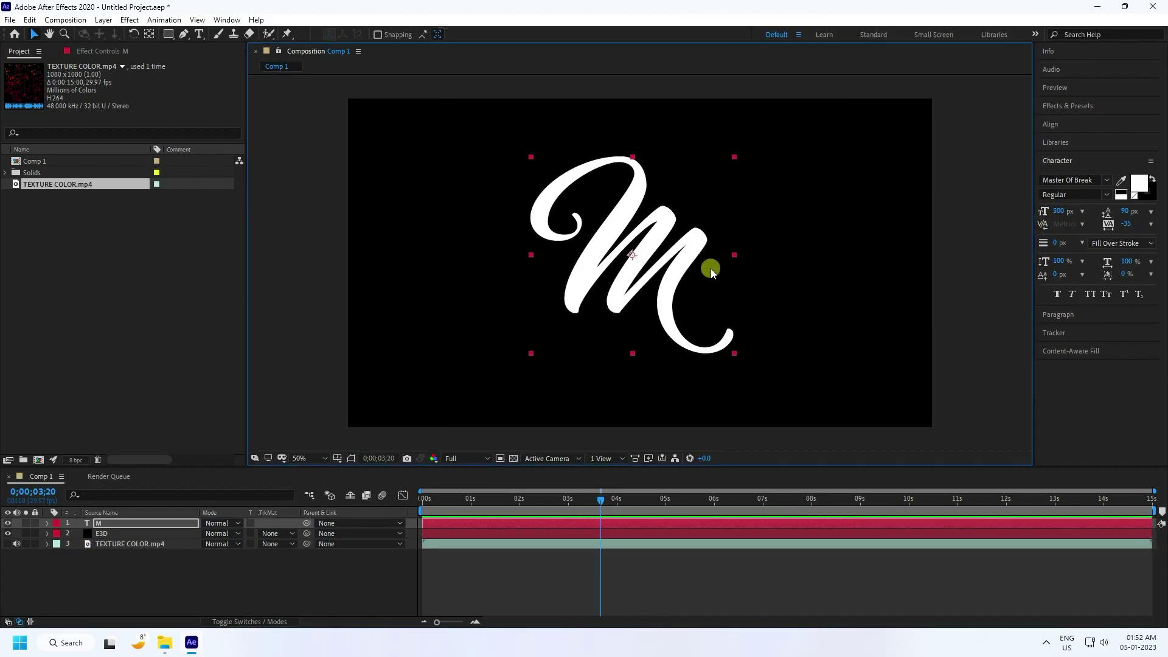
click(60, 591)
drag(97, 534, 103, 528)
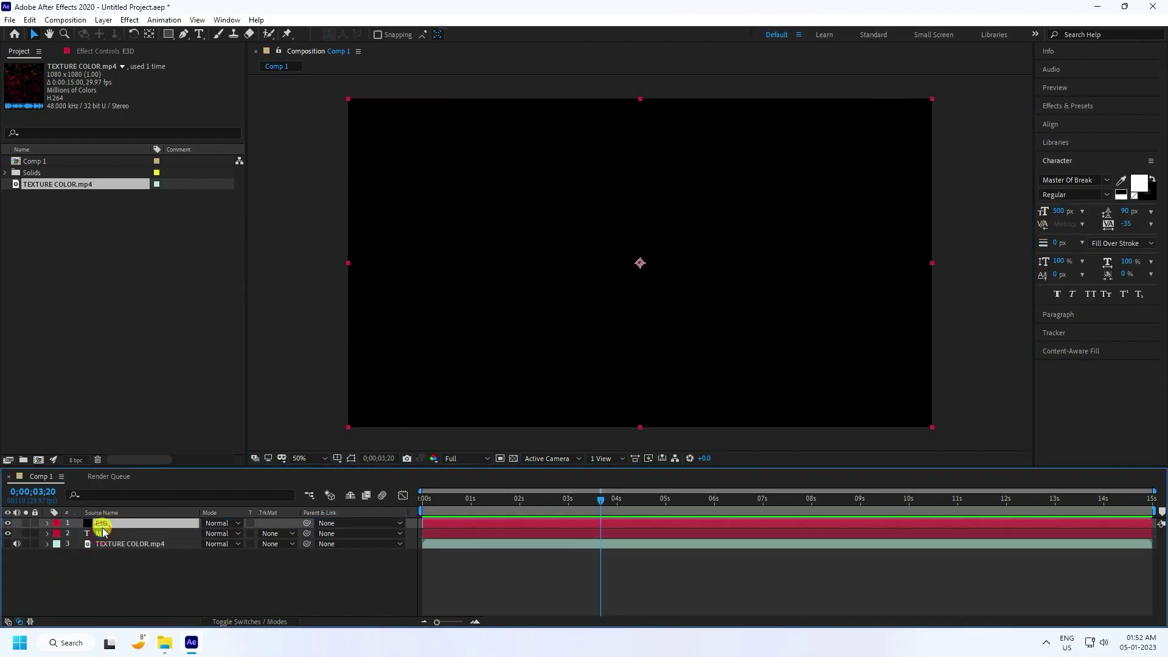
Hide the M text layer and apply the Video Copilot Element effect to E3D.
click(8, 534)
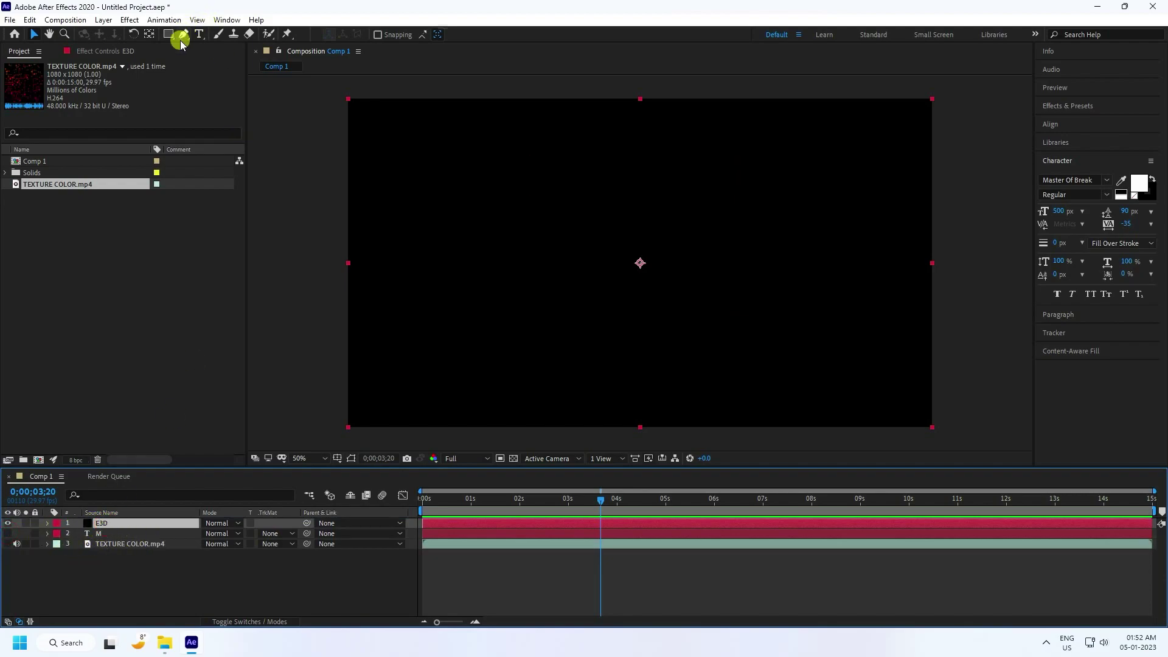
click(127, 20)
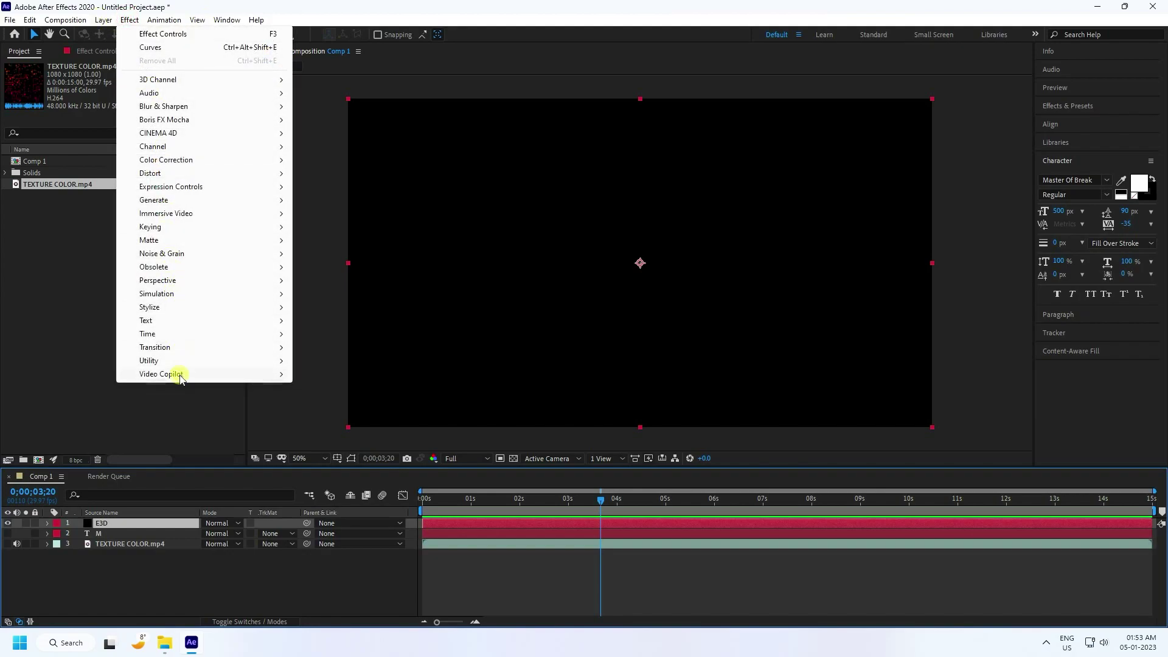
mouse_move(271, 379)
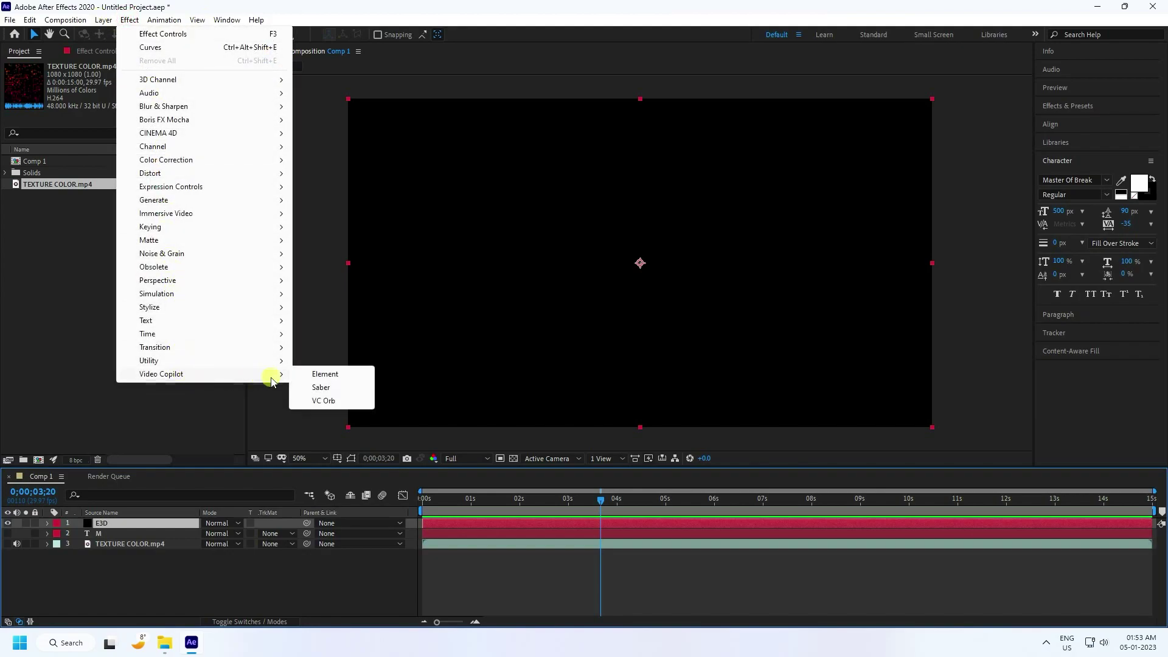
click(323, 378)
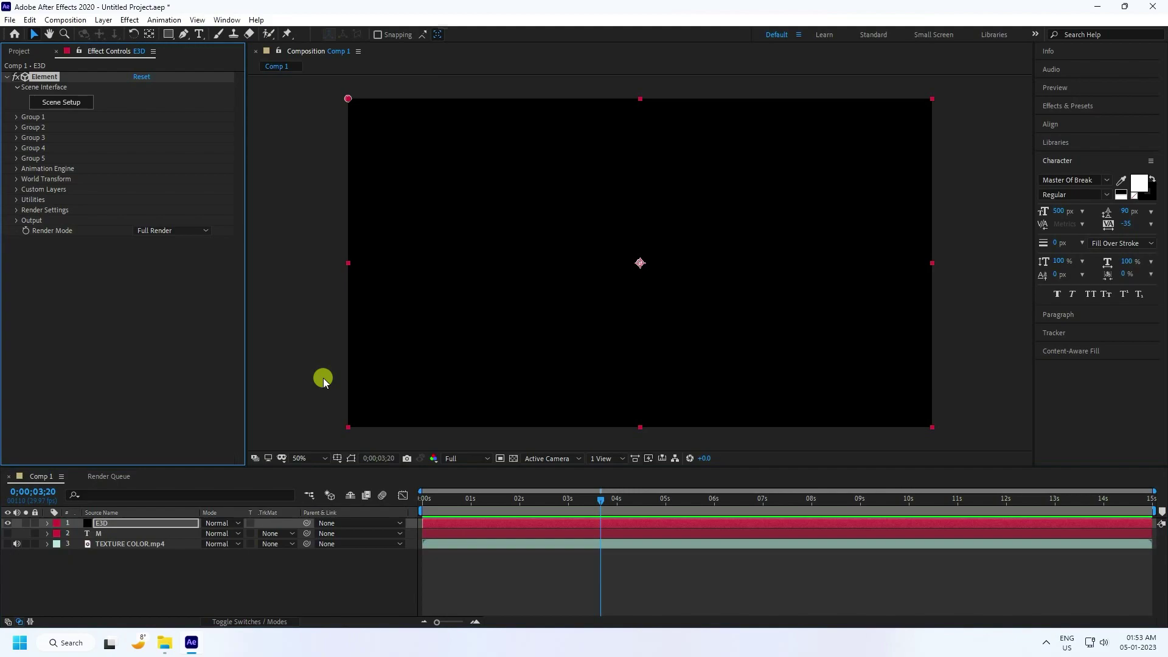
Set Element's Custom Path Layer 1 to M and Texture Layer 1 to TEXTURE COLOR.mp4.
click(15, 189)
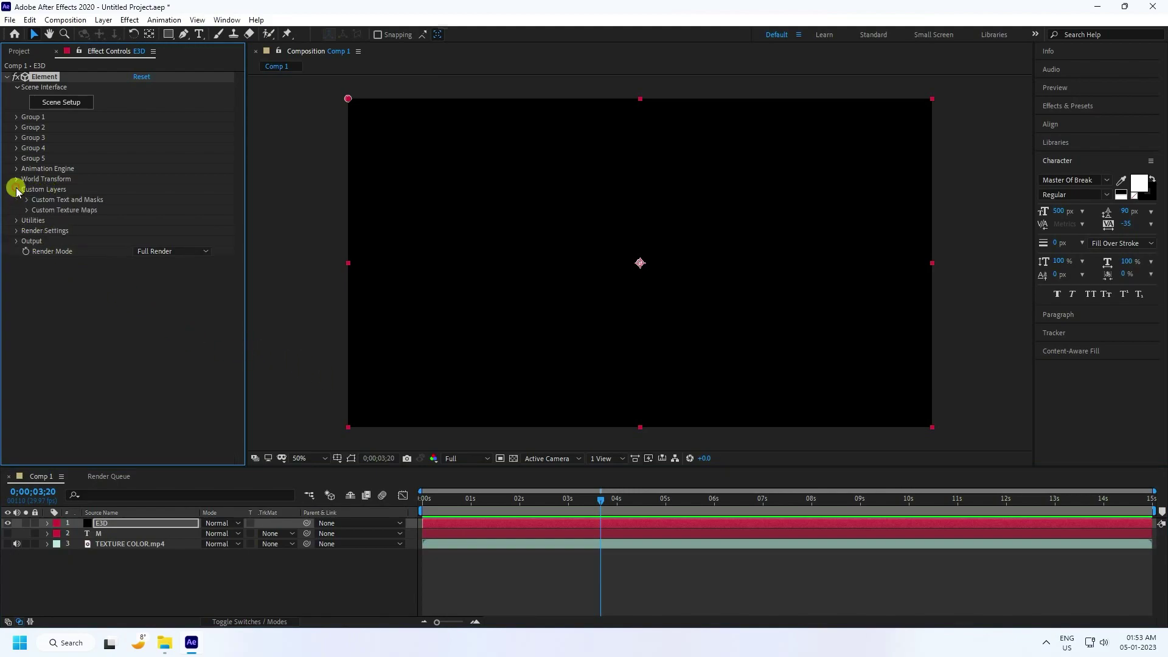
click(26, 200)
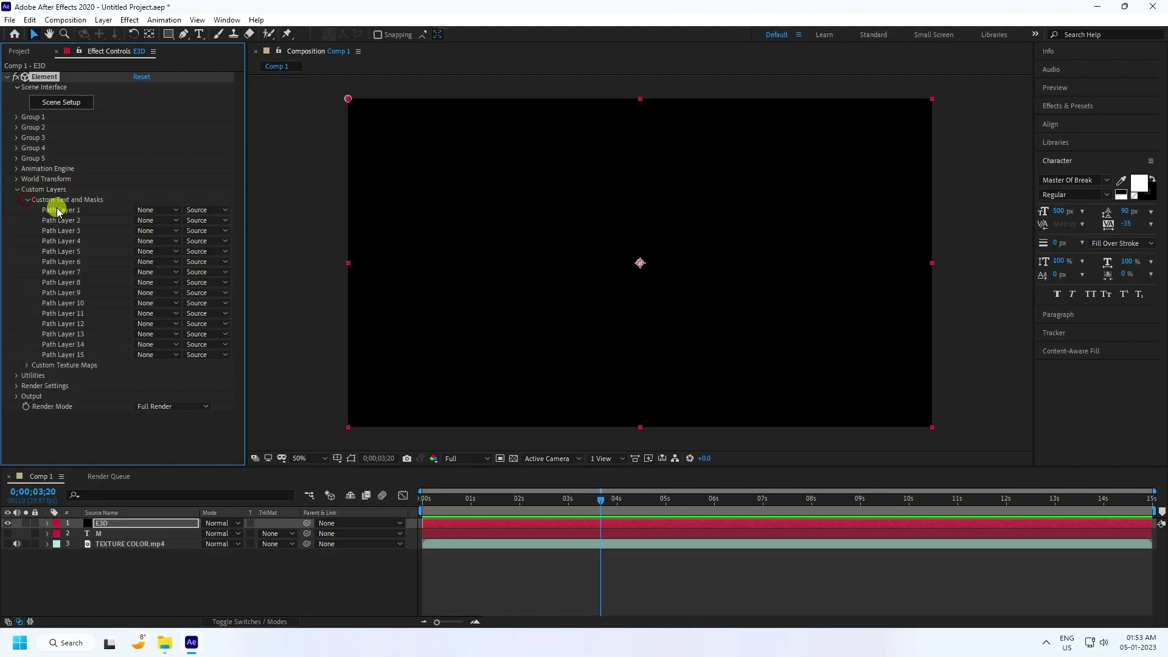
click(148, 211)
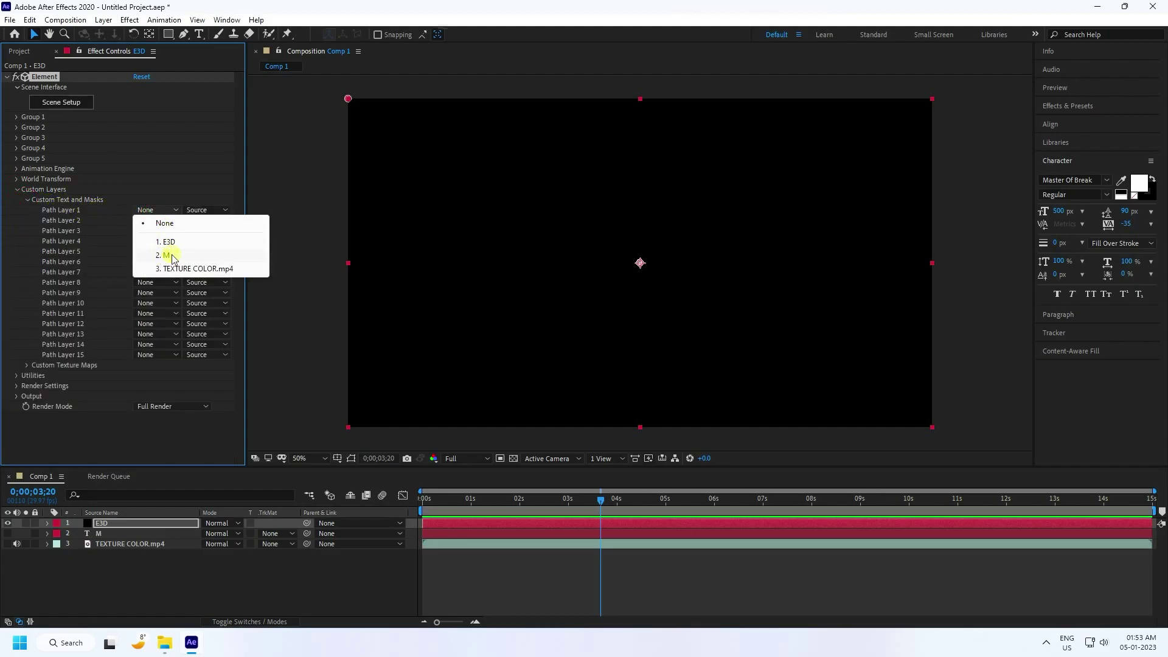
click(172, 255)
click(27, 200)
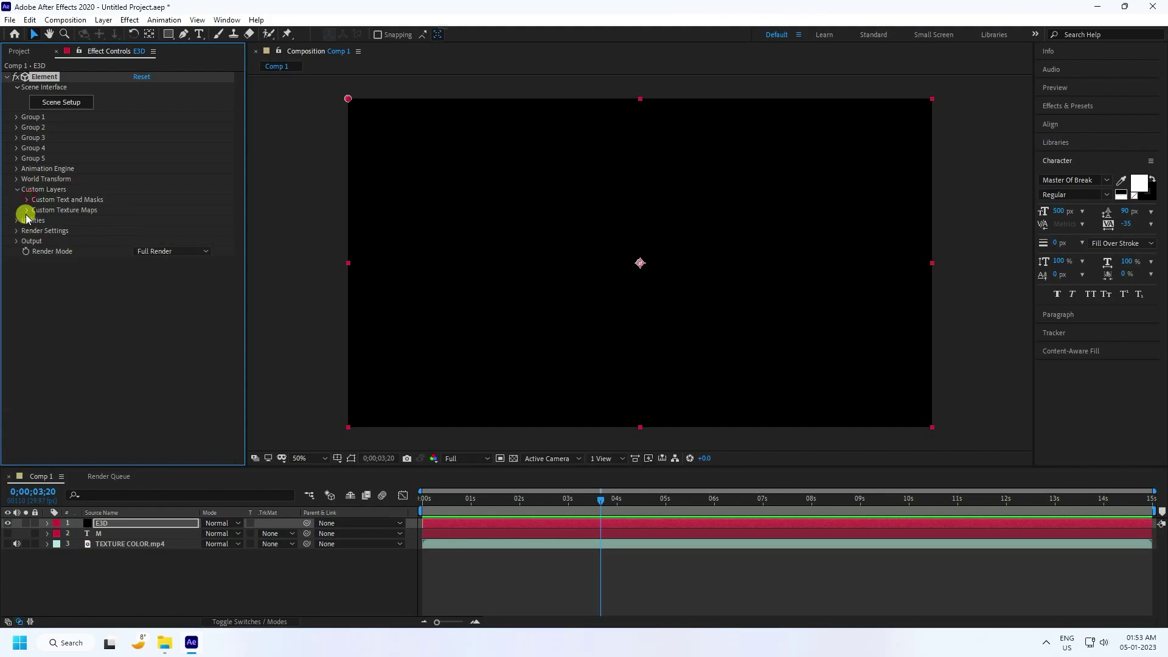
click(26, 210)
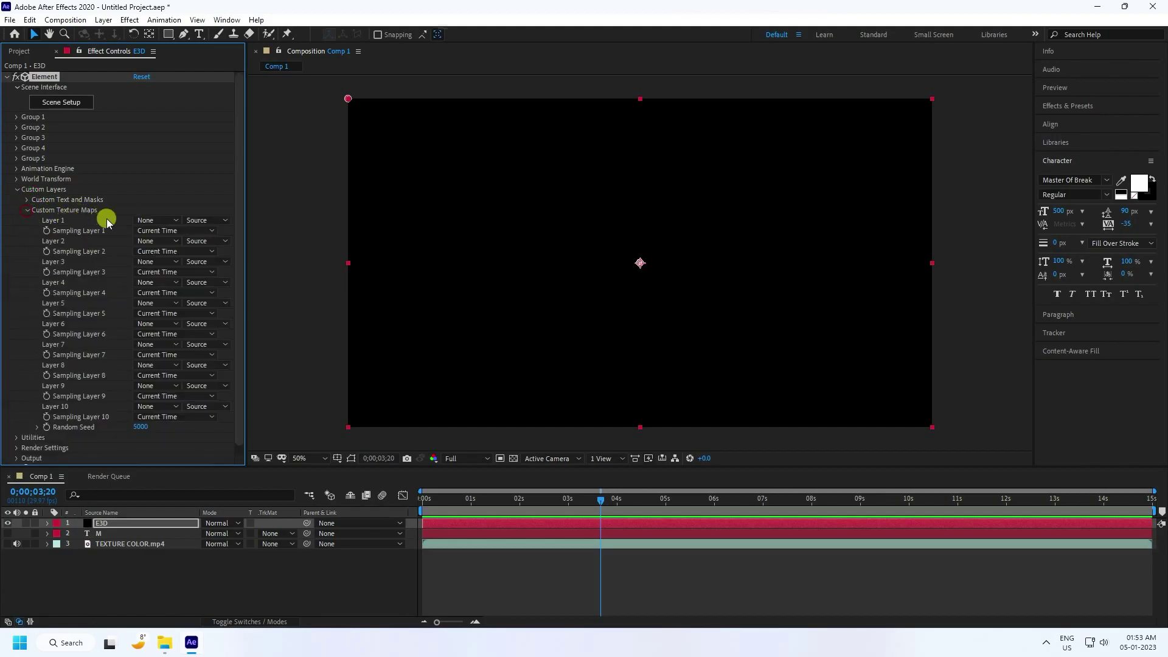
click(146, 220)
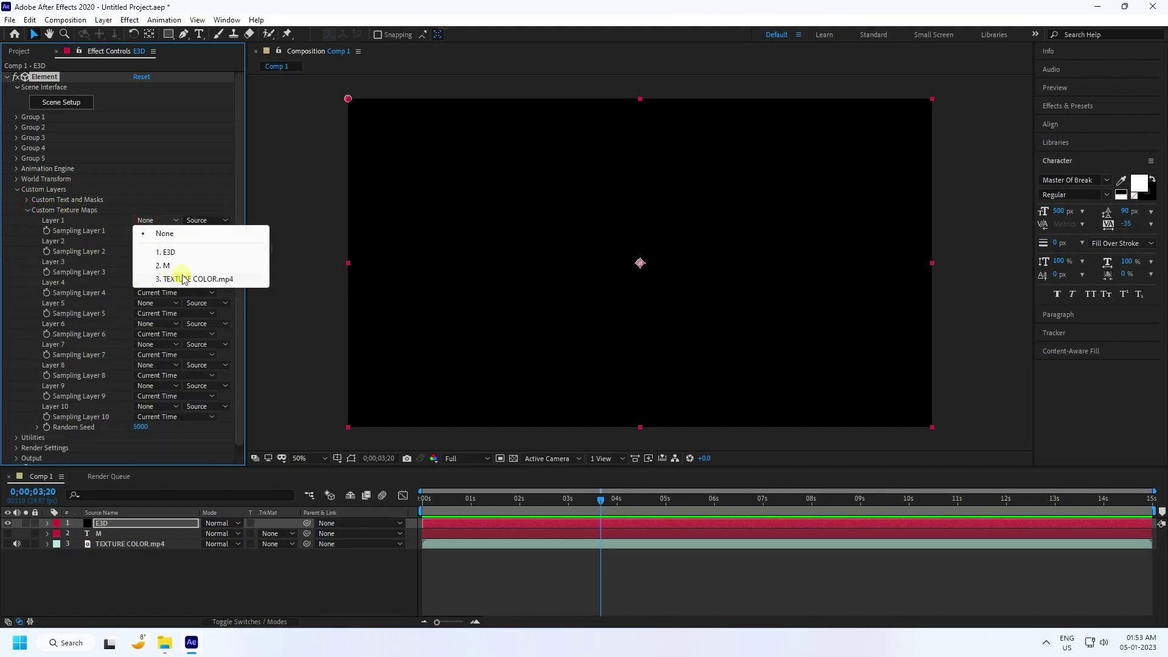
click(184, 279)
click(26, 210)
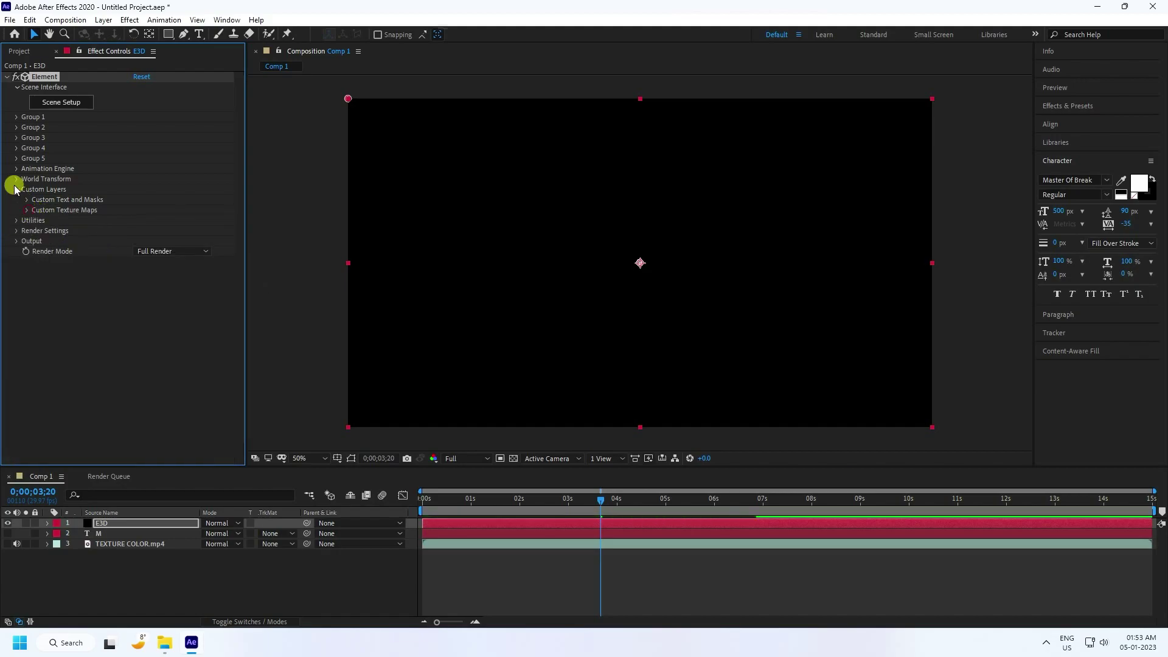
click(44, 101)
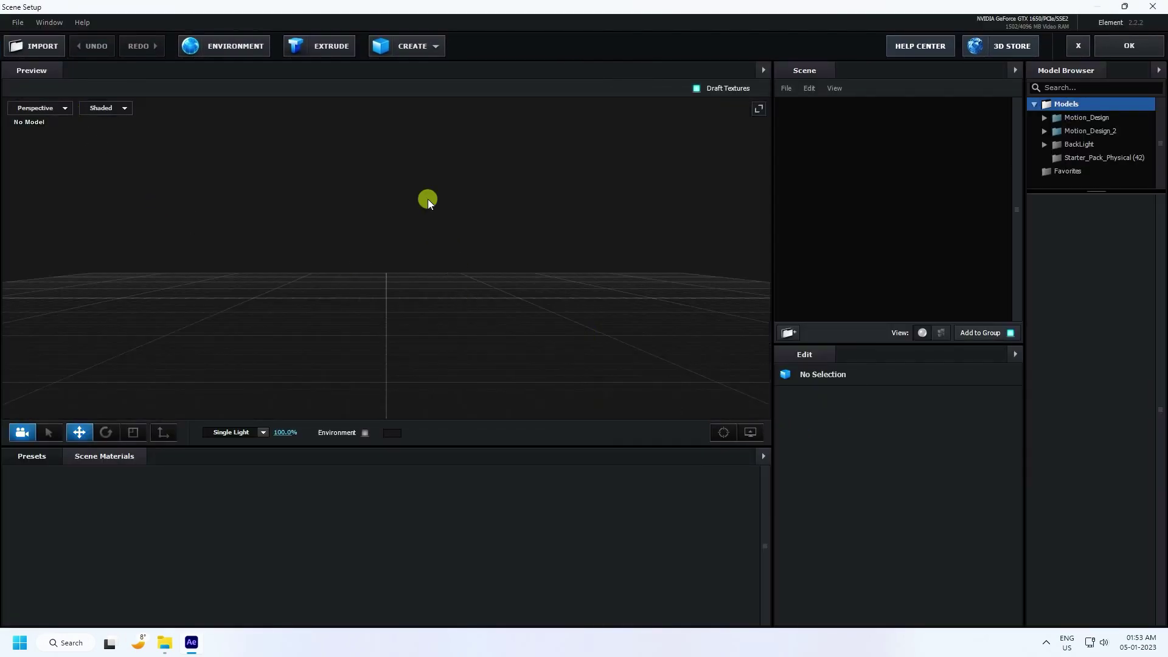
Extrude the M text path into a 3D model.
click(320, 48)
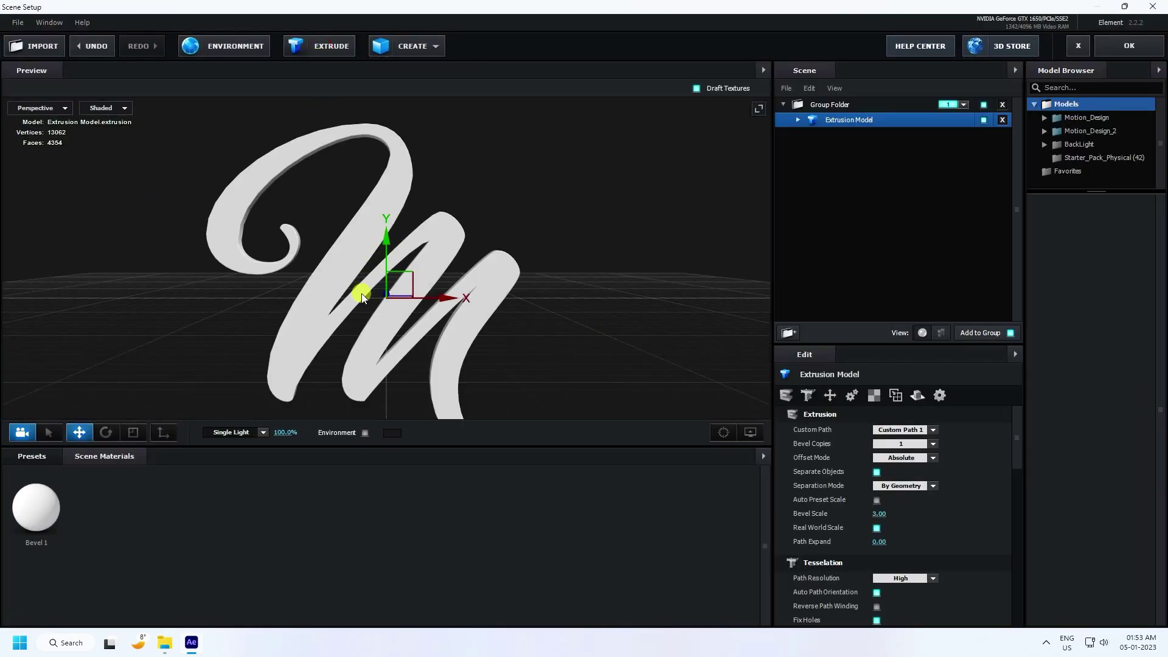
scroll(362, 293, up, 3)
drag(386, 264, 497, 218)
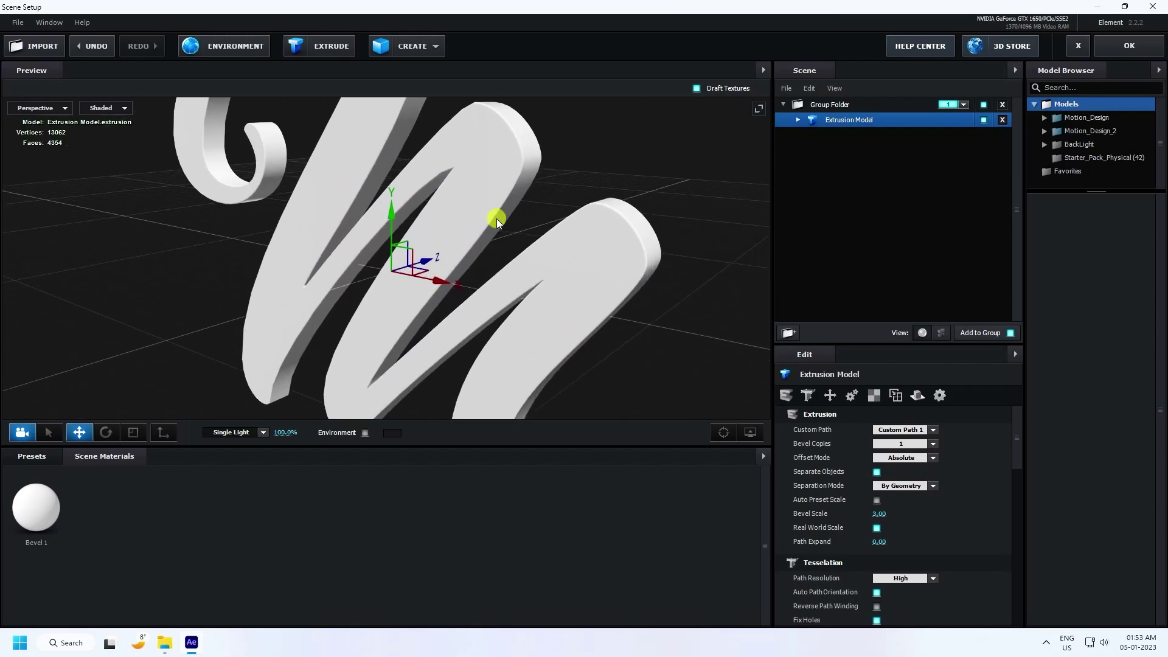
Raise the Tessellation Path Resolution to Extreme, giving 47250 vertices.
drag(1004, 576, 801, 490)
click(932, 493)
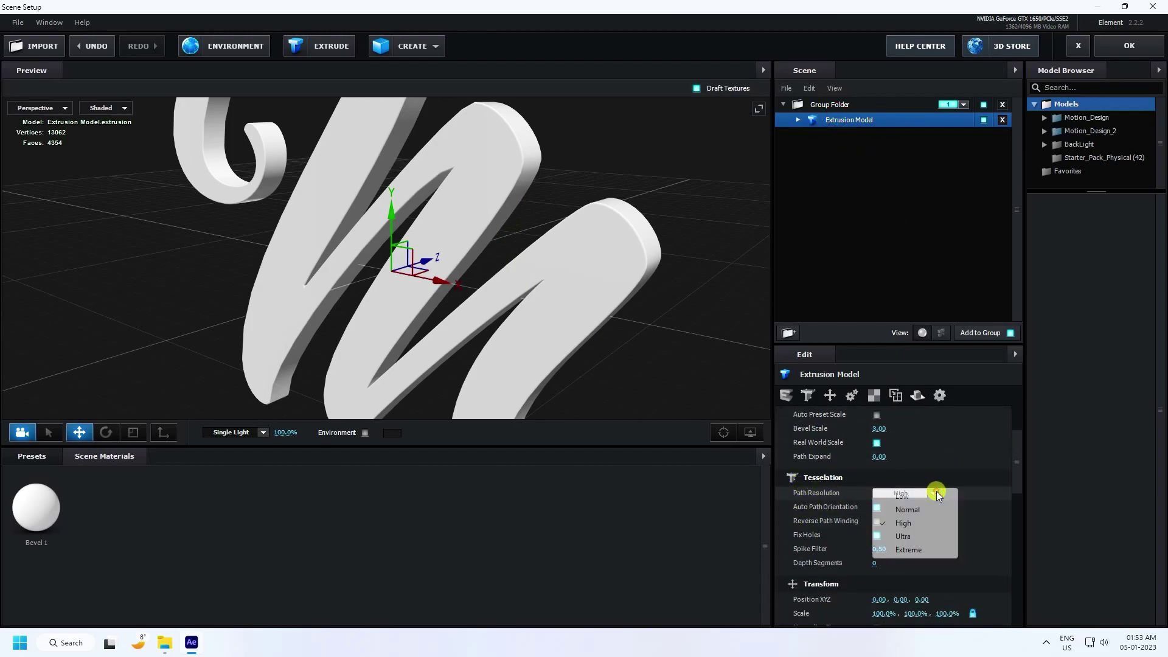
click(905, 551)
drag(544, 314, 586, 308)
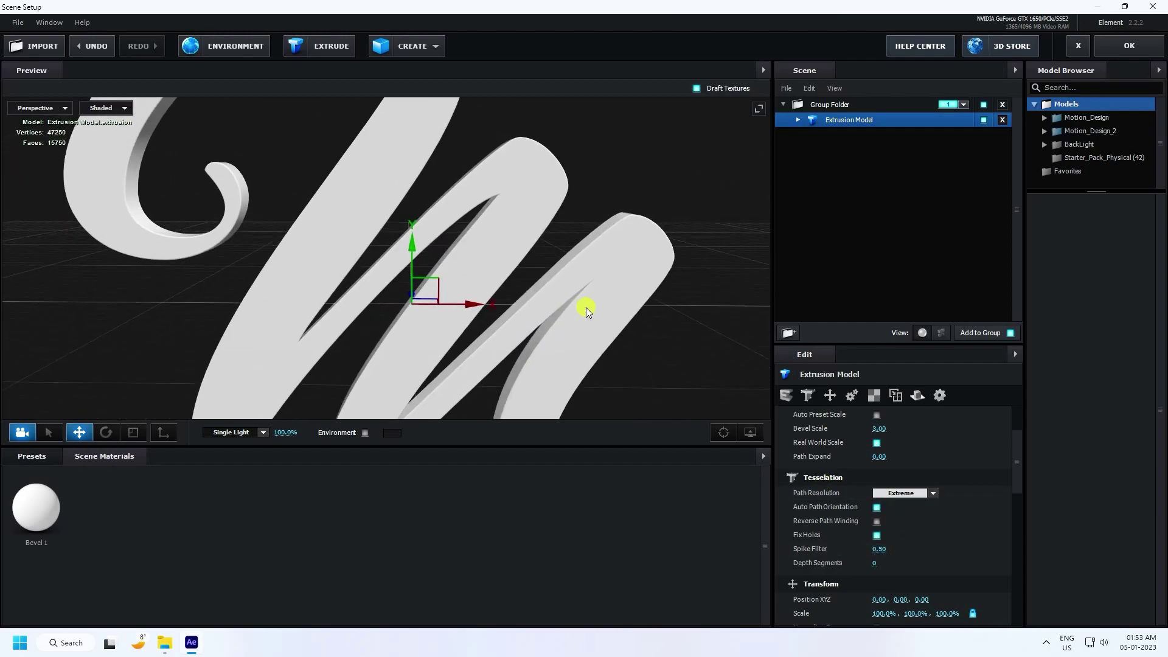
drag(448, 448, 426, 481)
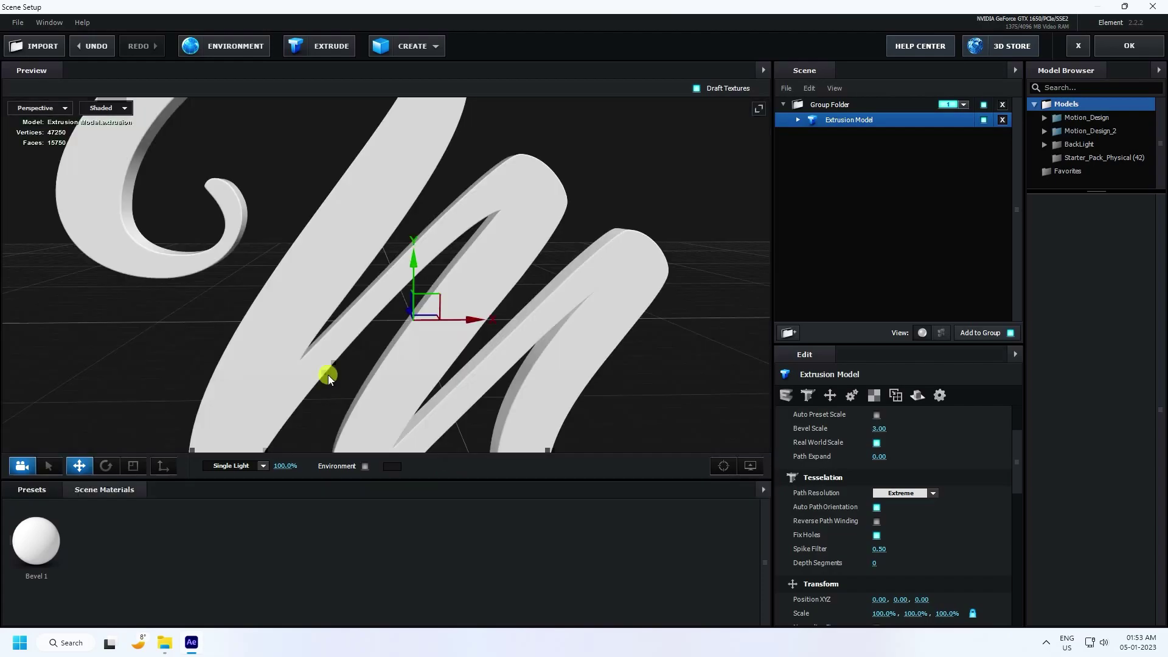
Apply a Bevels > Physical preset, giving the M blue-and-white beveled edges.
click(34, 487)
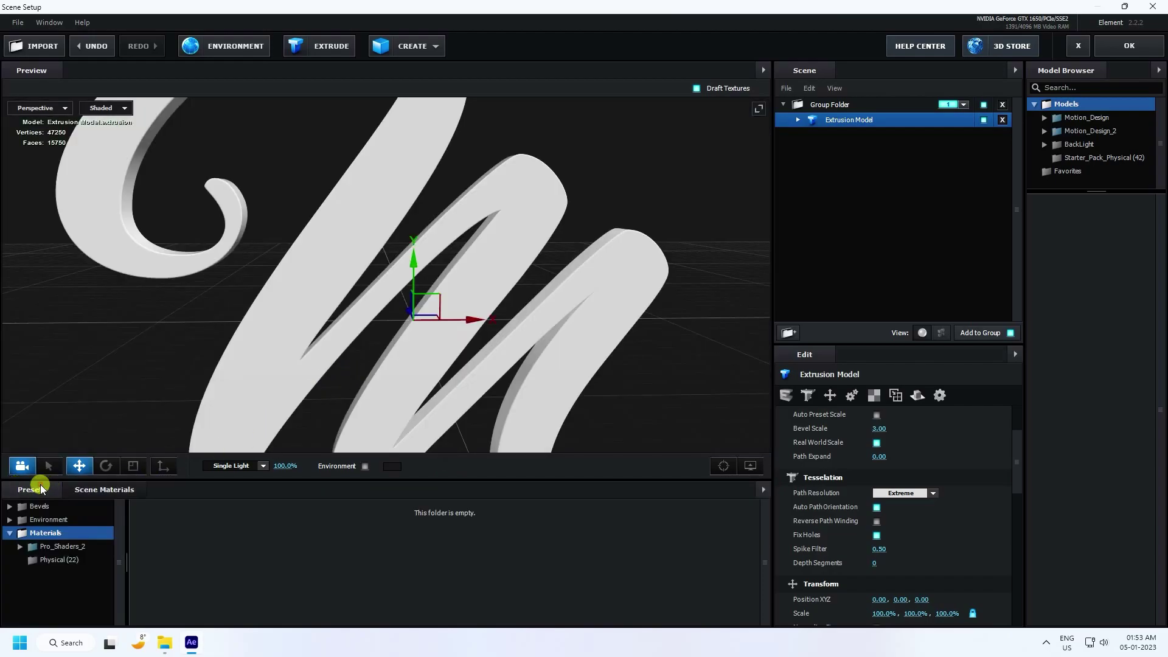
click(33, 508)
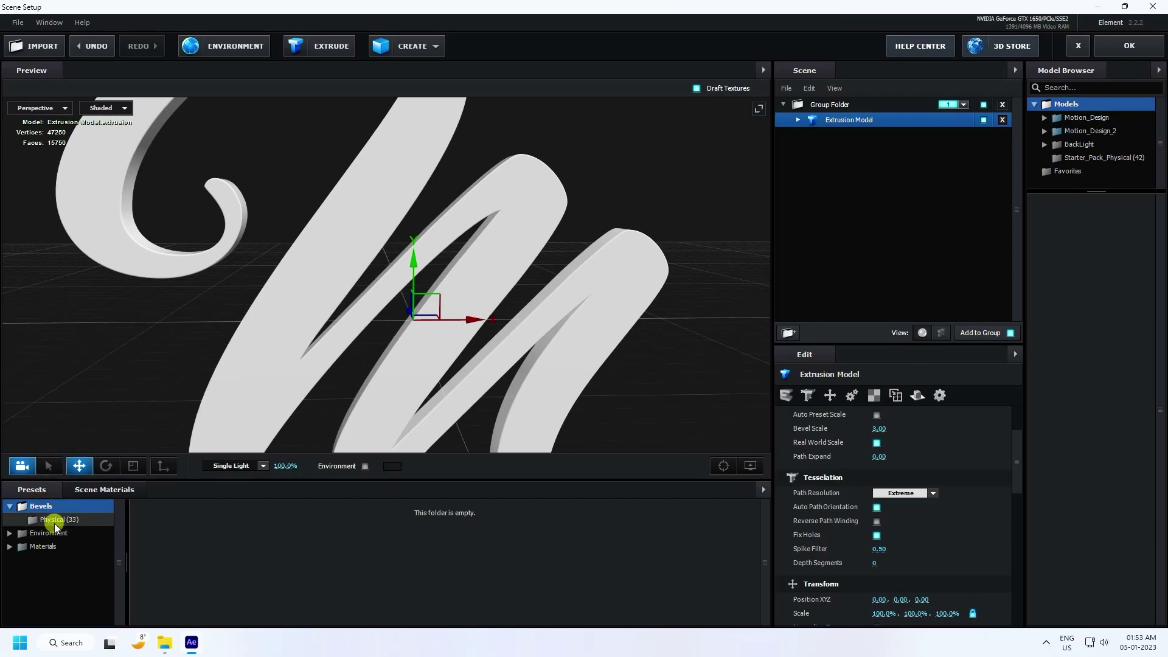
click(53, 521)
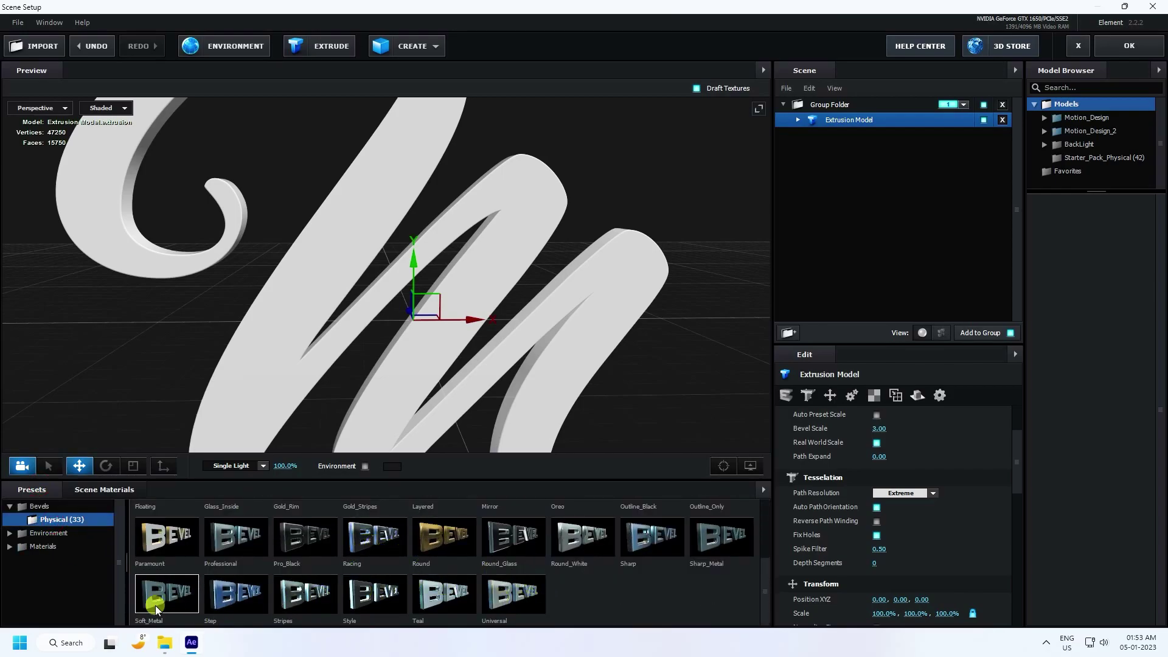
click(211, 599)
mouse_move(373, 381)
mouse_down()
mouse_move(457, 312)
mouse_move(436, 344)
mouse_move(355, 372)
mouse_up()
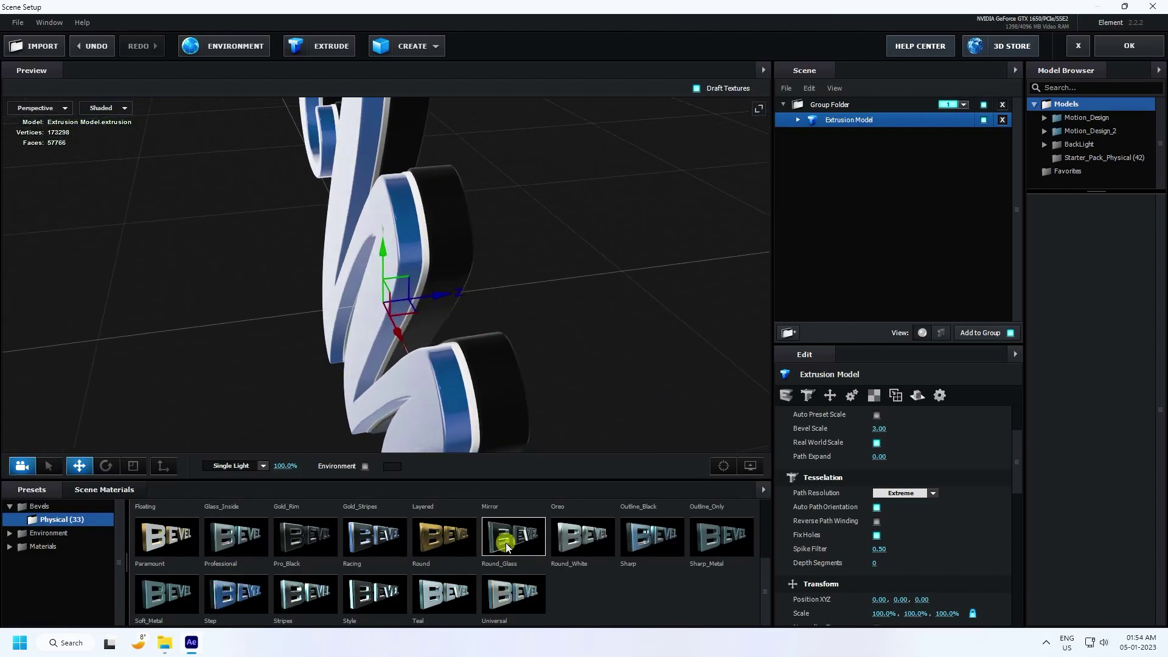
scroll(499, 554, up, 1)
scroll(442, 556, down, 1)
drag(472, 231, 417, 279)
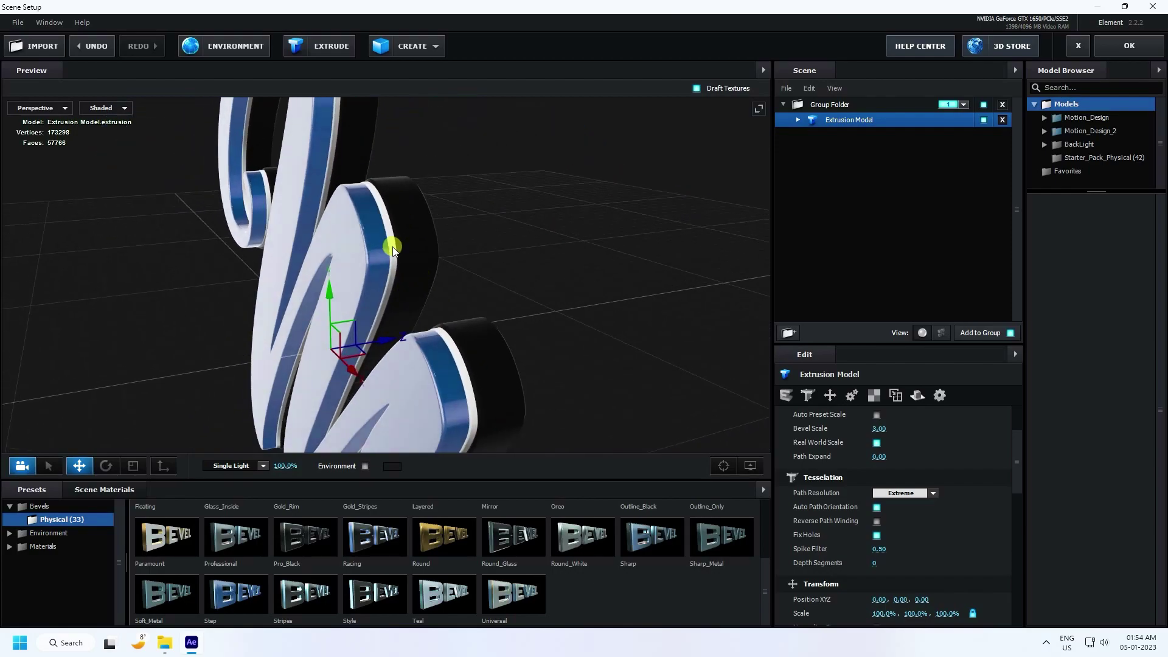
Replace the Shiny_Light material slot with the Physical Gold material.
click(122, 490)
click(51, 489)
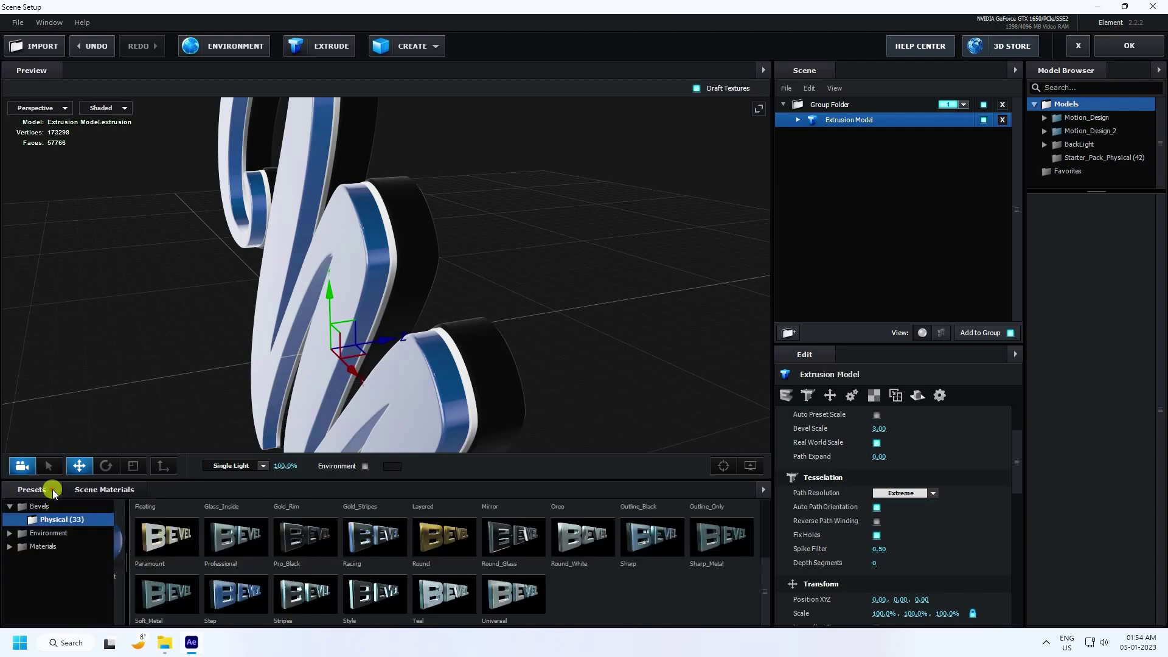
click(43, 546)
click(71, 560)
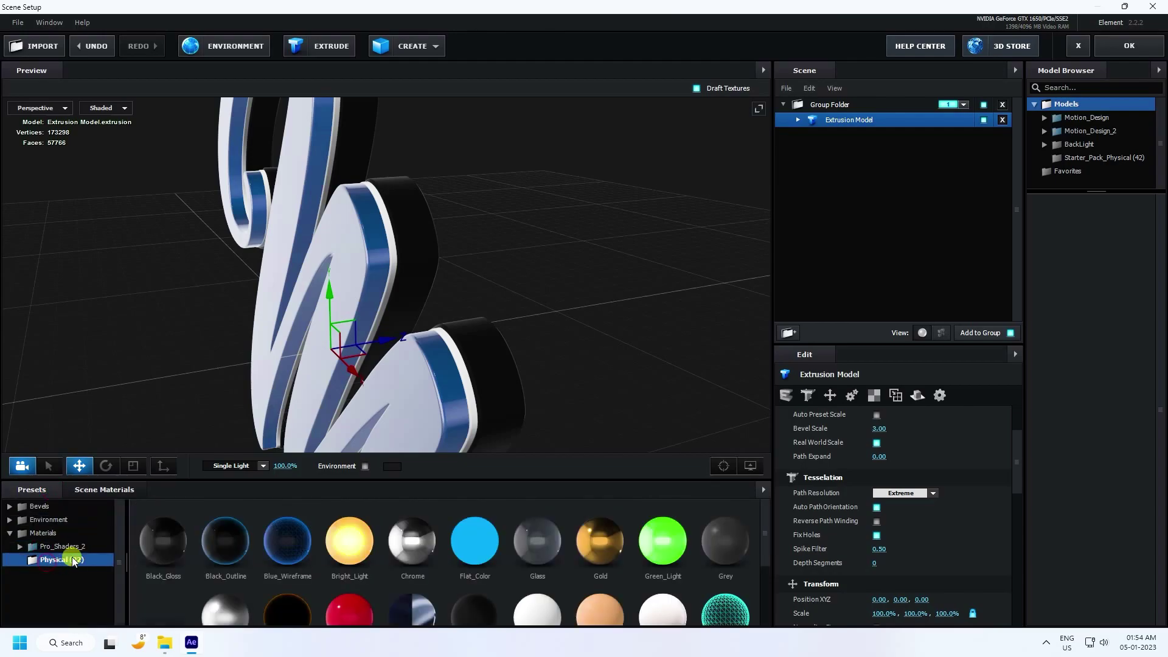
drag(390, 356, 472, 250)
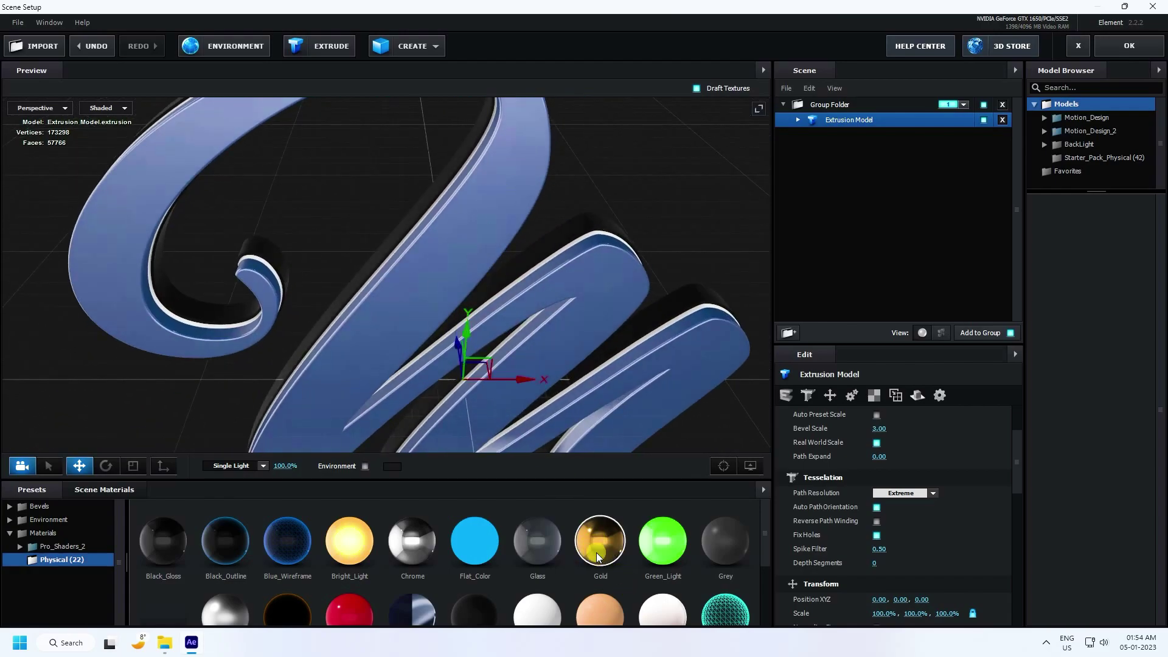
click(798, 119)
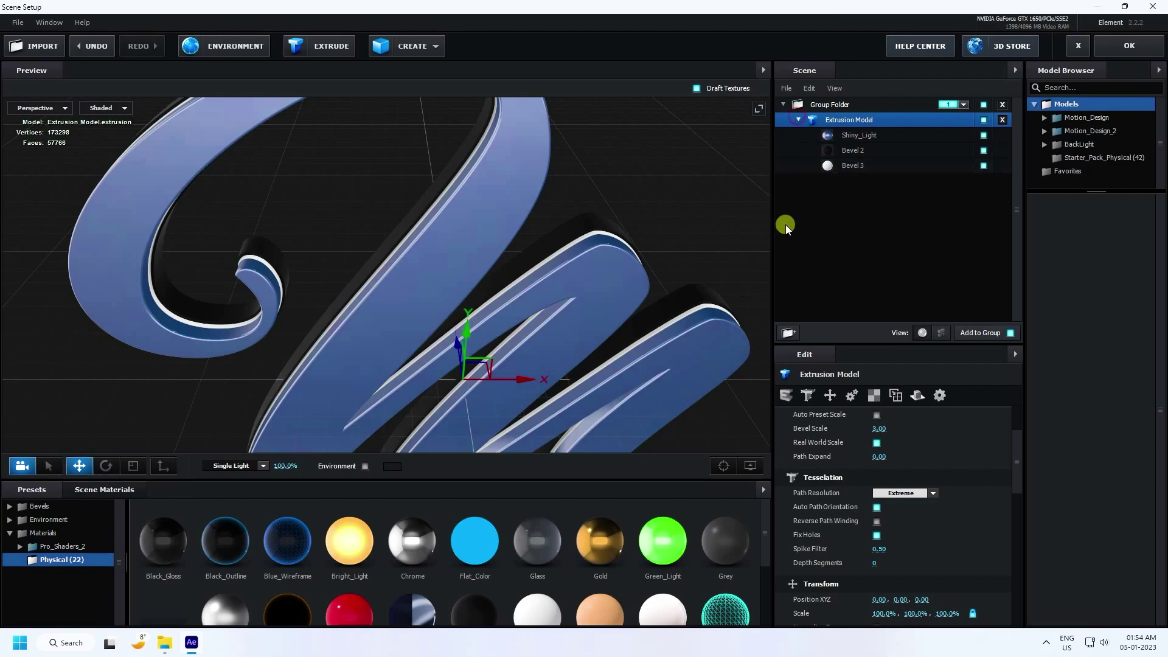
drag(594, 547, 867, 138)
click(633, 215)
drag(633, 214, 583, 213)
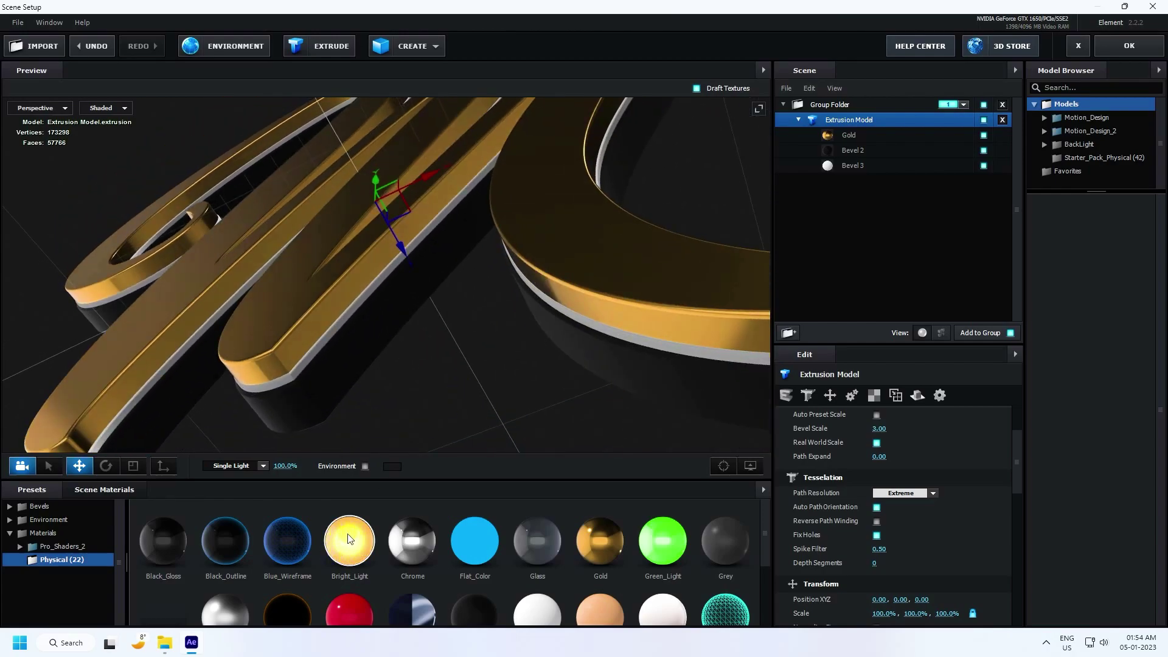
Replace Bevel 3 with the Bright_Light material for glowing gold edges.
drag(352, 545, 848, 167)
drag(396, 344, 427, 413)
click(91, 489)
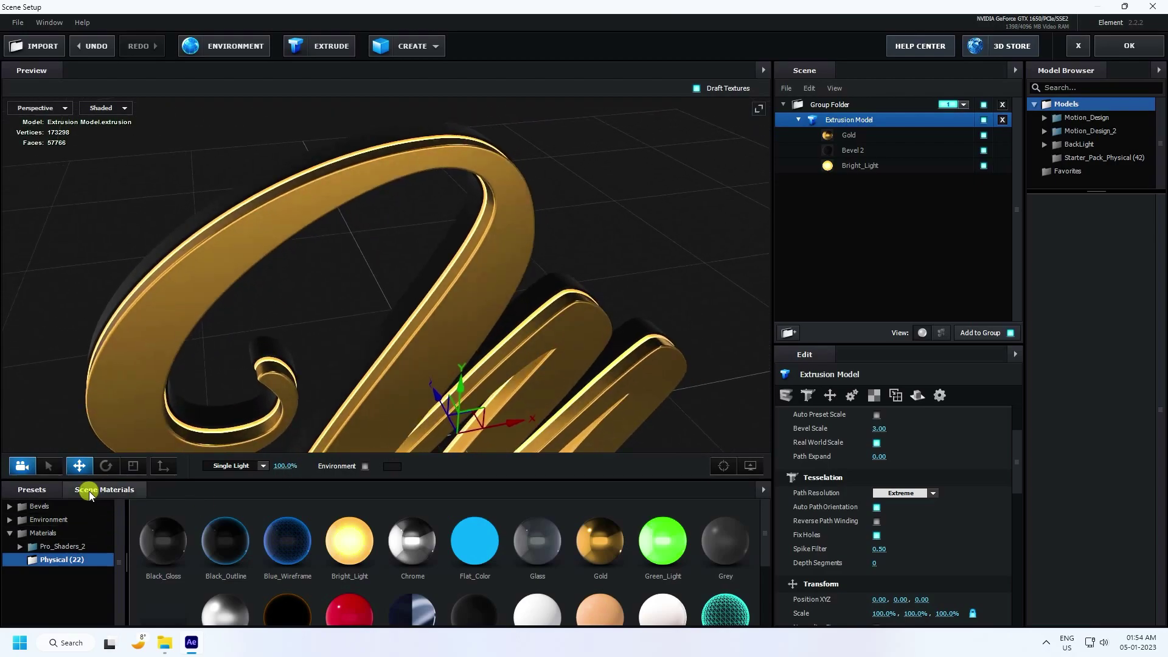
Remove unused scene materials, leaving Bevel 2, Gold and Bright_Light, and select Gold for editing.
right_click(623, 521)
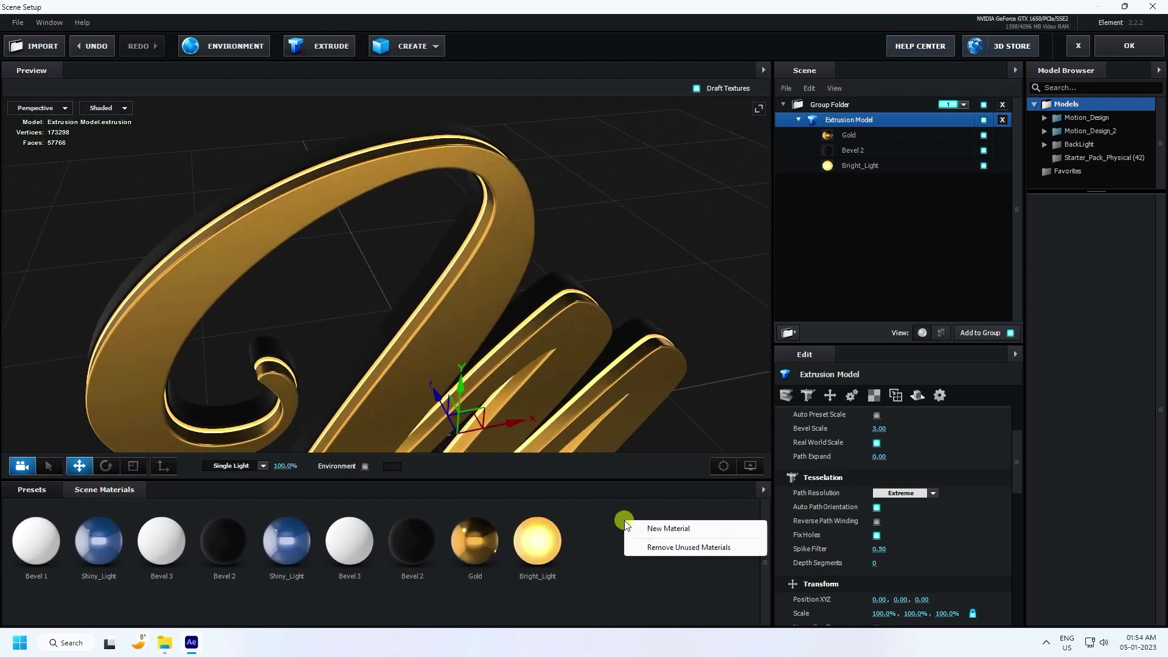
click(652, 547)
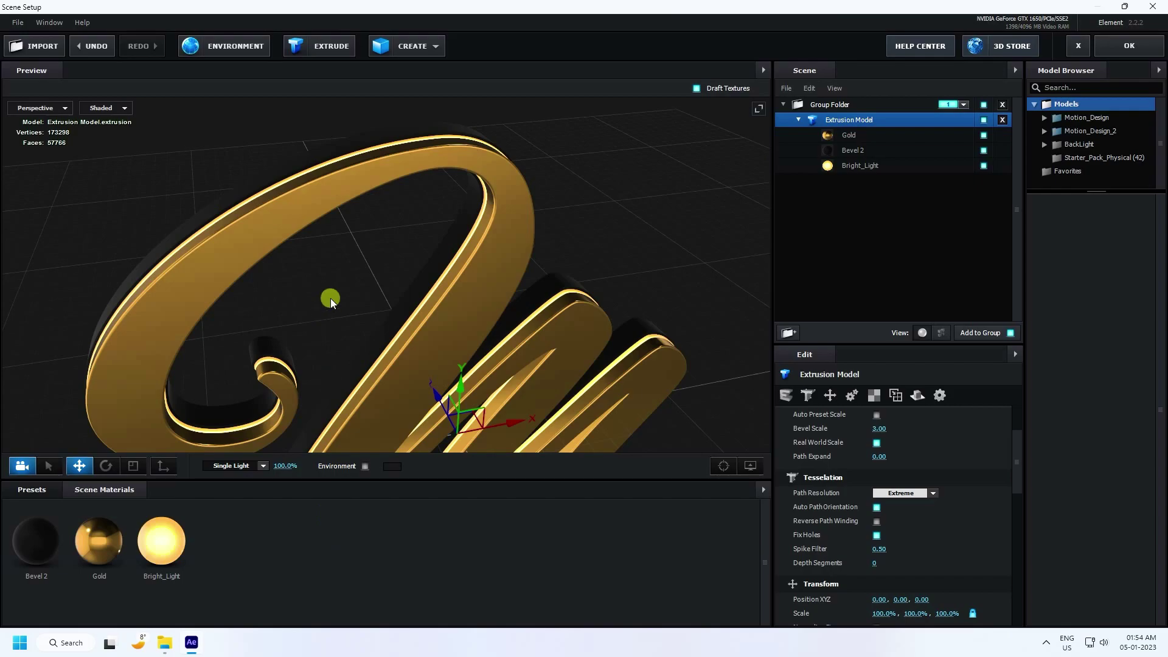
drag(330, 298, 298, 305)
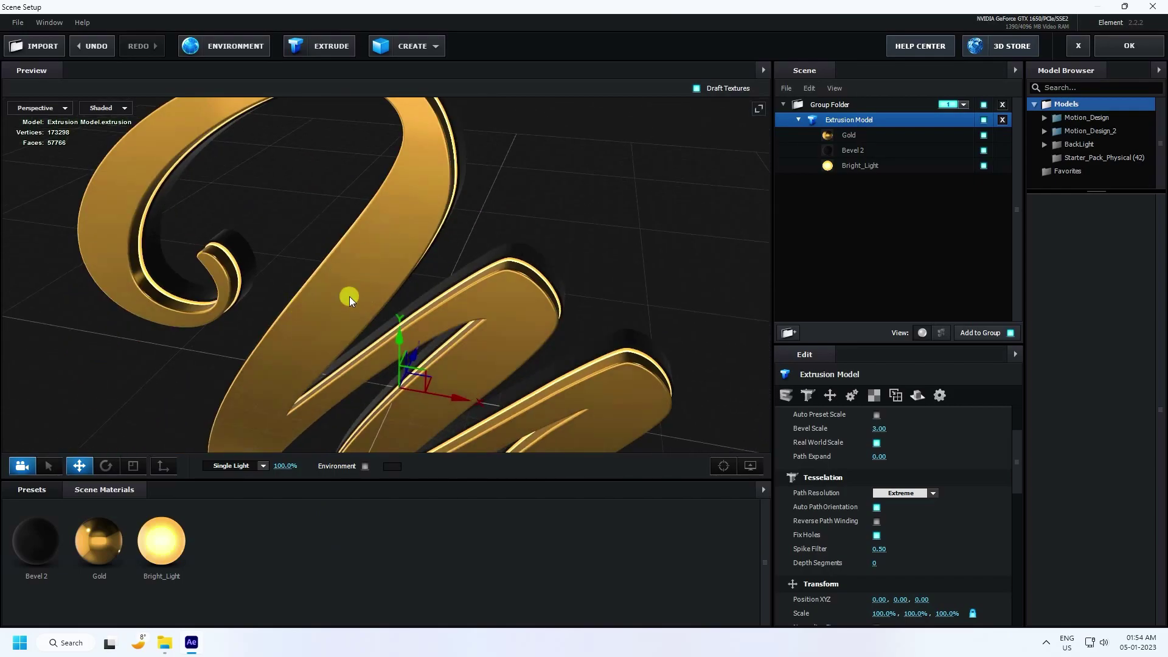
click(106, 554)
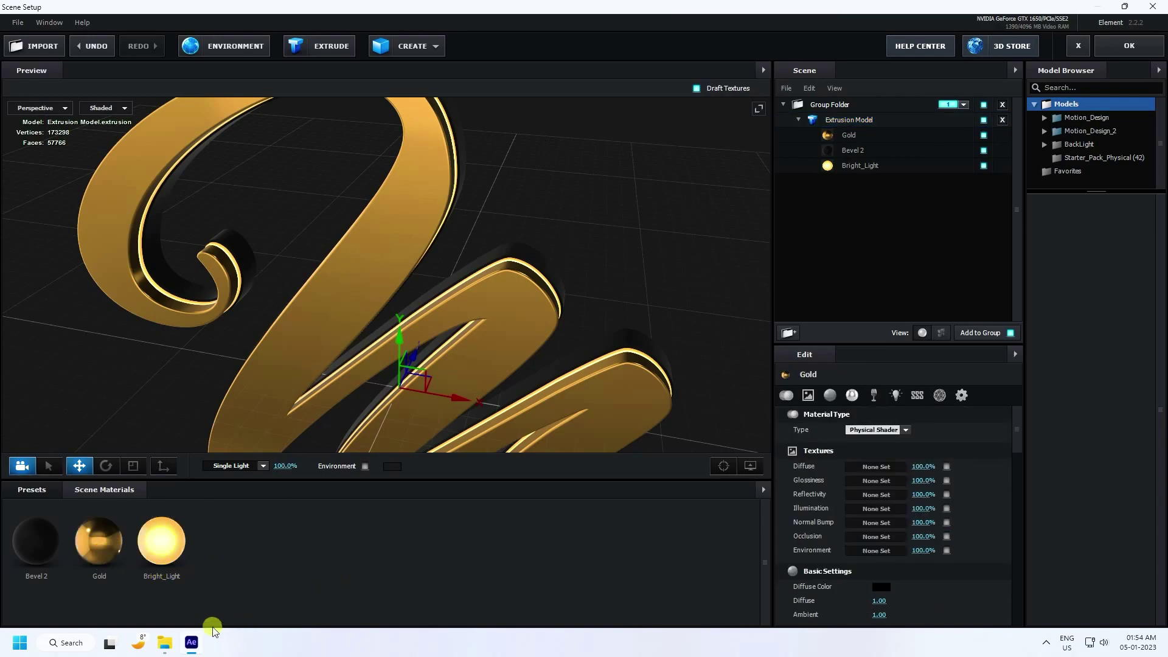
click(165, 644)
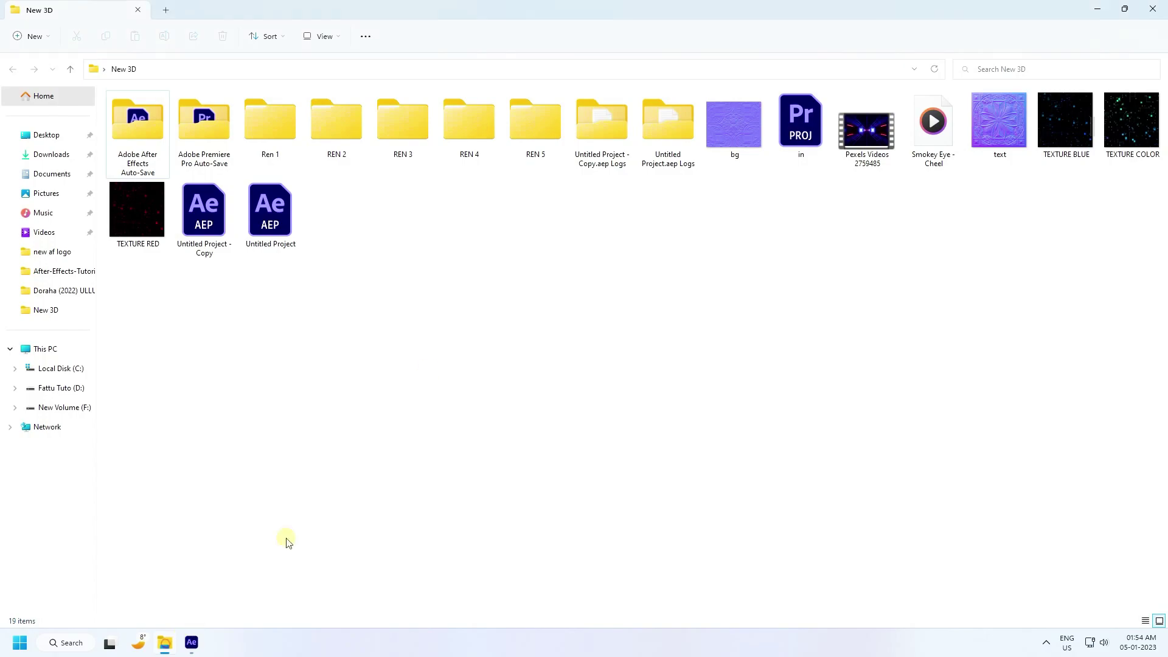
click(1001, 139)
double_click(1001, 138)
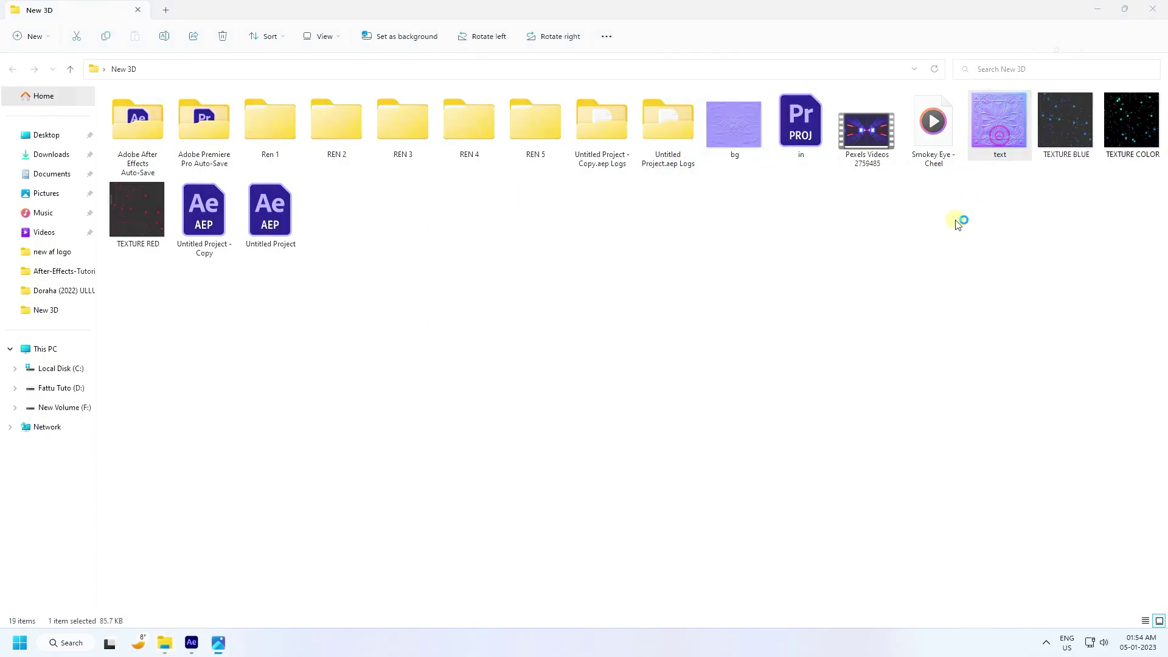
scroll(620, 404, up, 3)
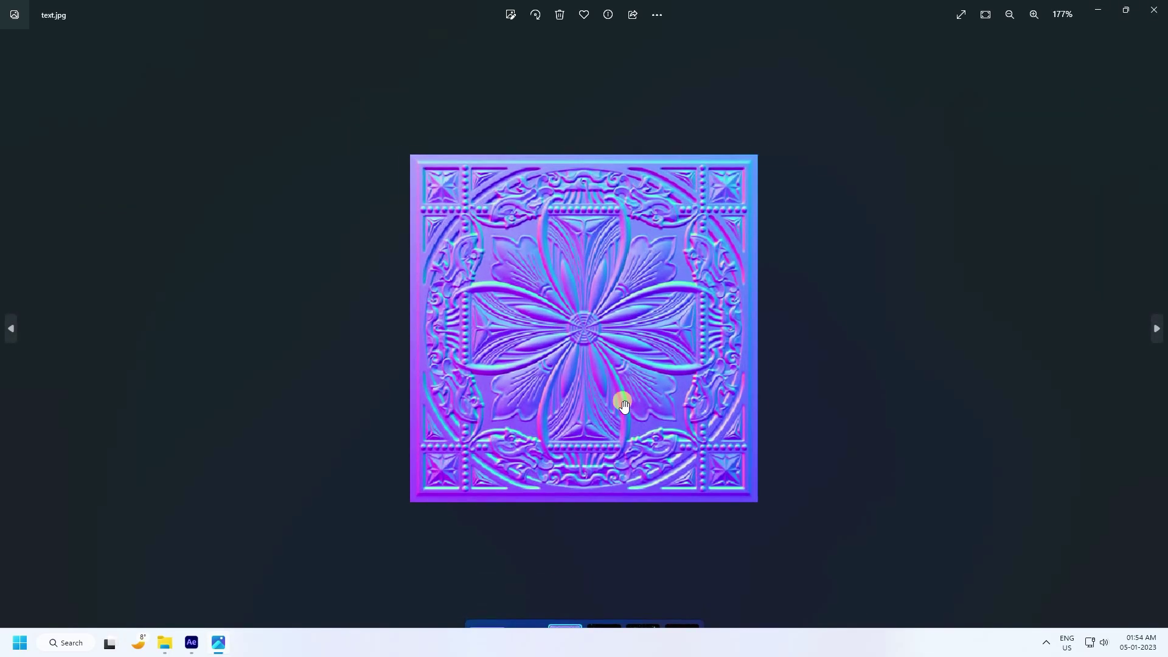
scroll(670, 386, down, 3)
click(1154, 10)
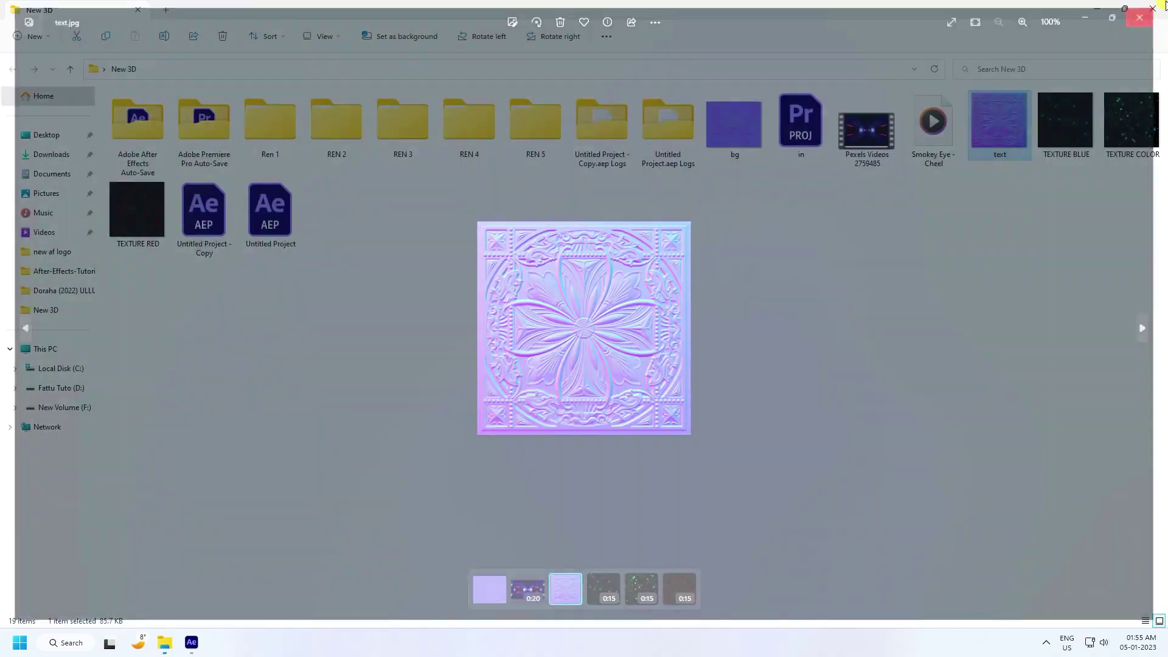
click(192, 643)
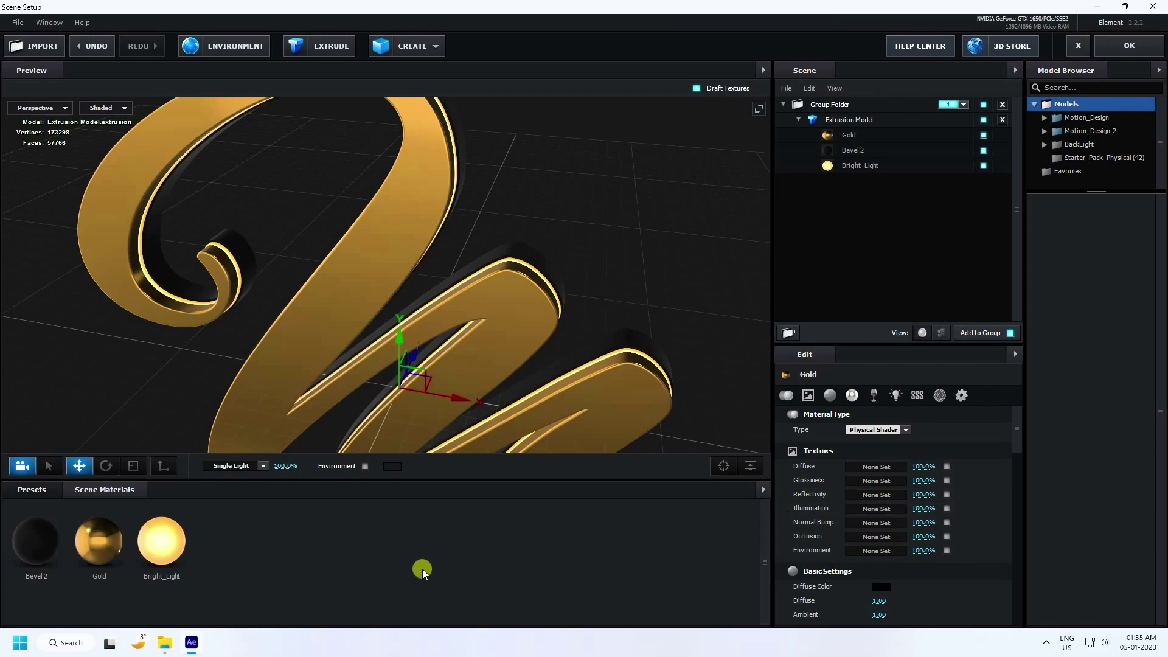
Drop the text image into the Gold material's Normal Bump slot.
mouse_move(170, 651)
click(169, 621)
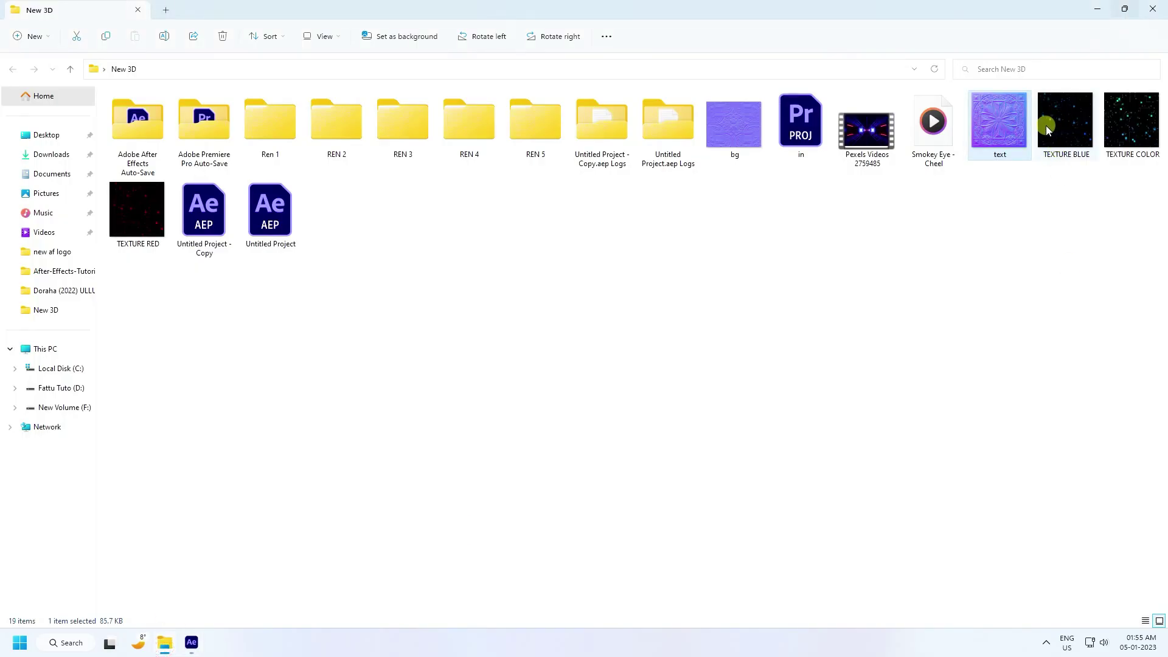
drag(1007, 132, 474, 601)
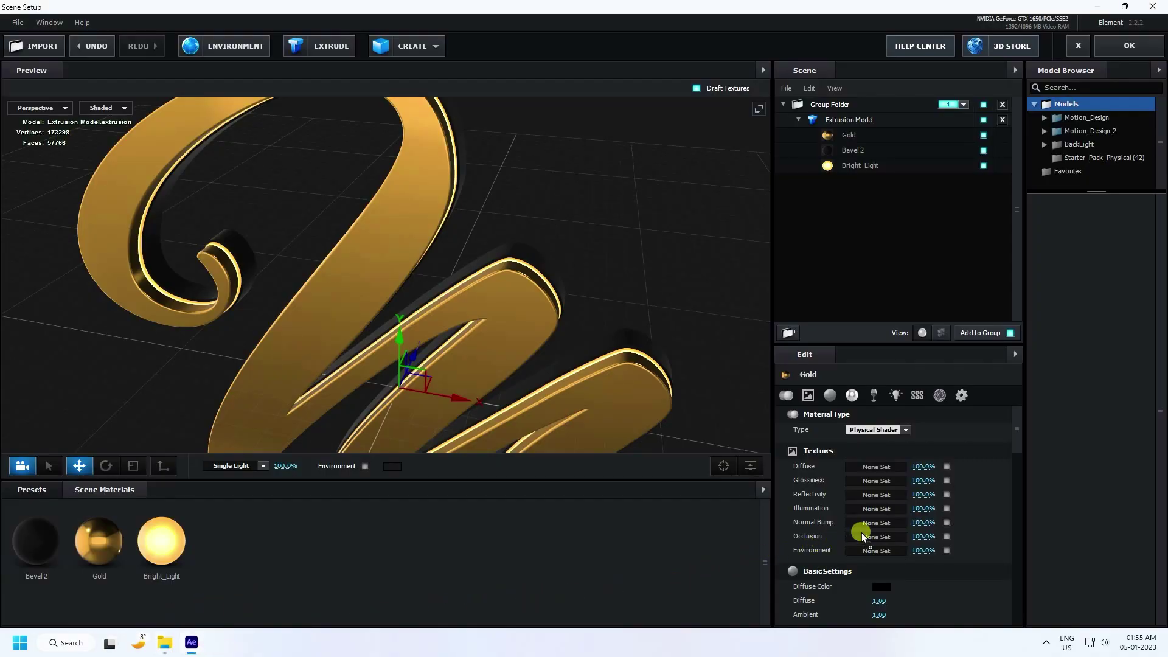
drag(861, 532, 867, 524)
drag(373, 304, 369, 297)
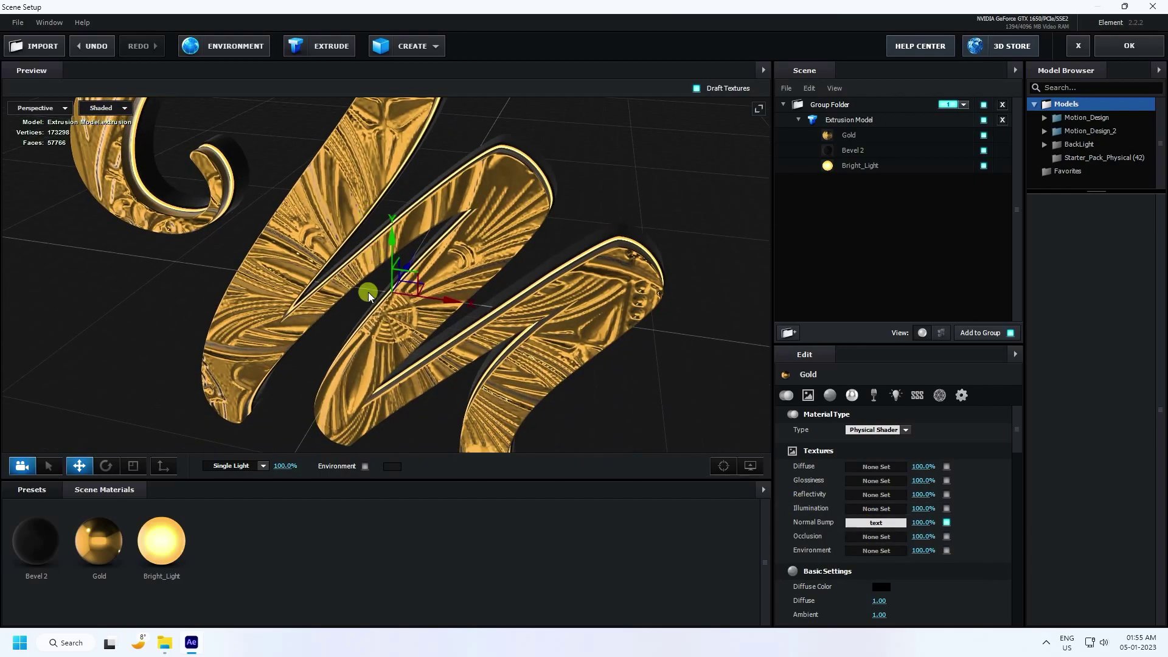
scroll(369, 297, up, 5)
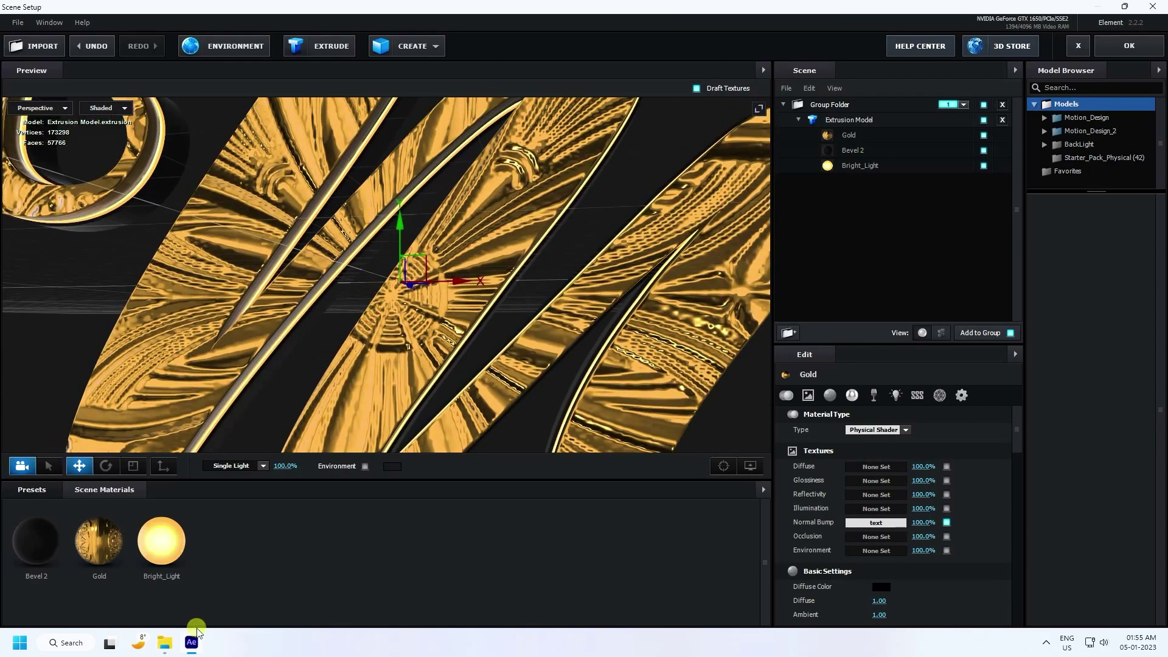
Use the same text image as the Gold material's Glossiness texture.
click(165, 643)
drag(990, 120, 780, 482)
drag(867, 485, 862, 480)
drag(487, 323, 381, 269)
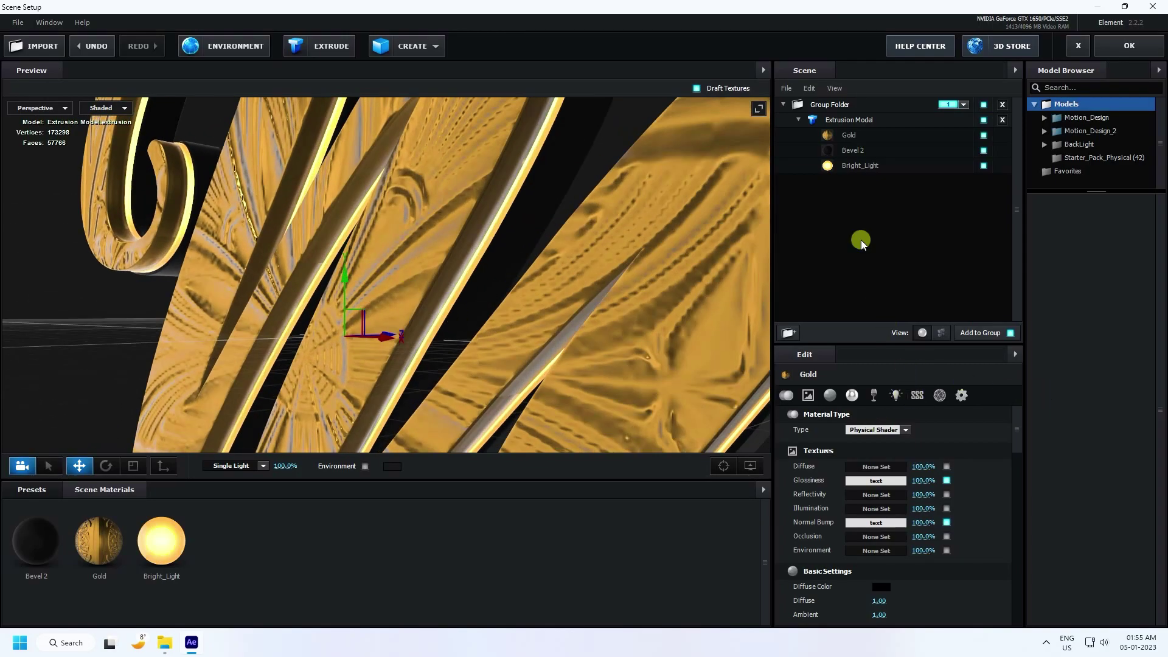
click(845, 120)
Set the extrusion's UV Mapping repeat to 4.00 by 4.00.
click(877, 396)
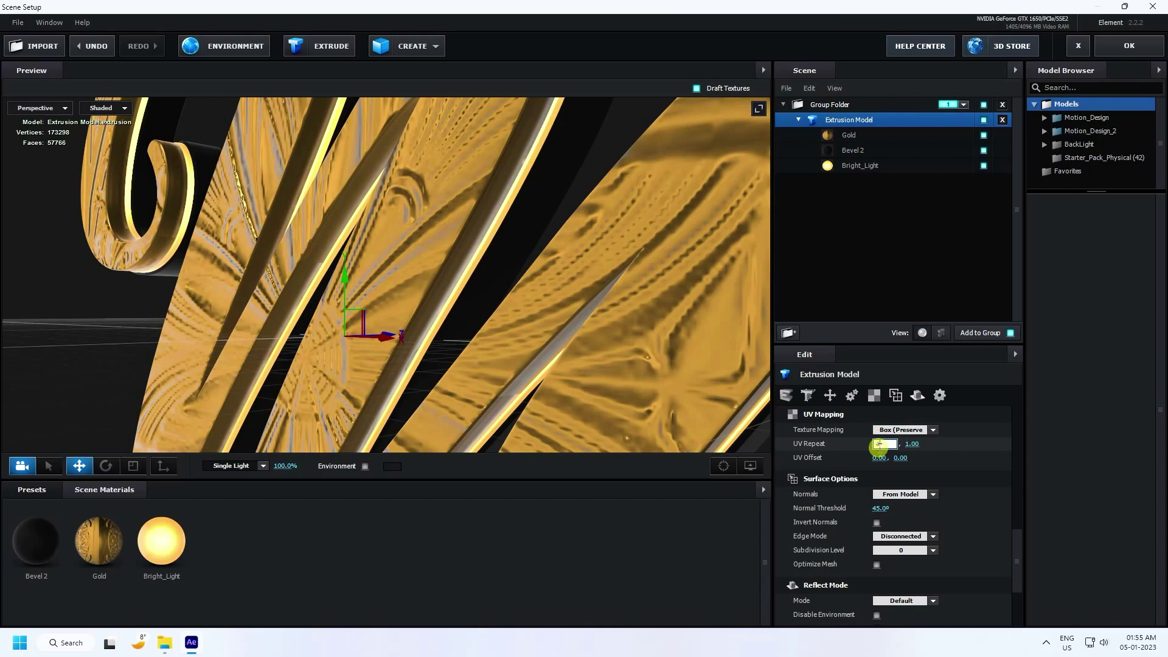
drag(879, 444, 904, 445)
text(4)
key(Return)
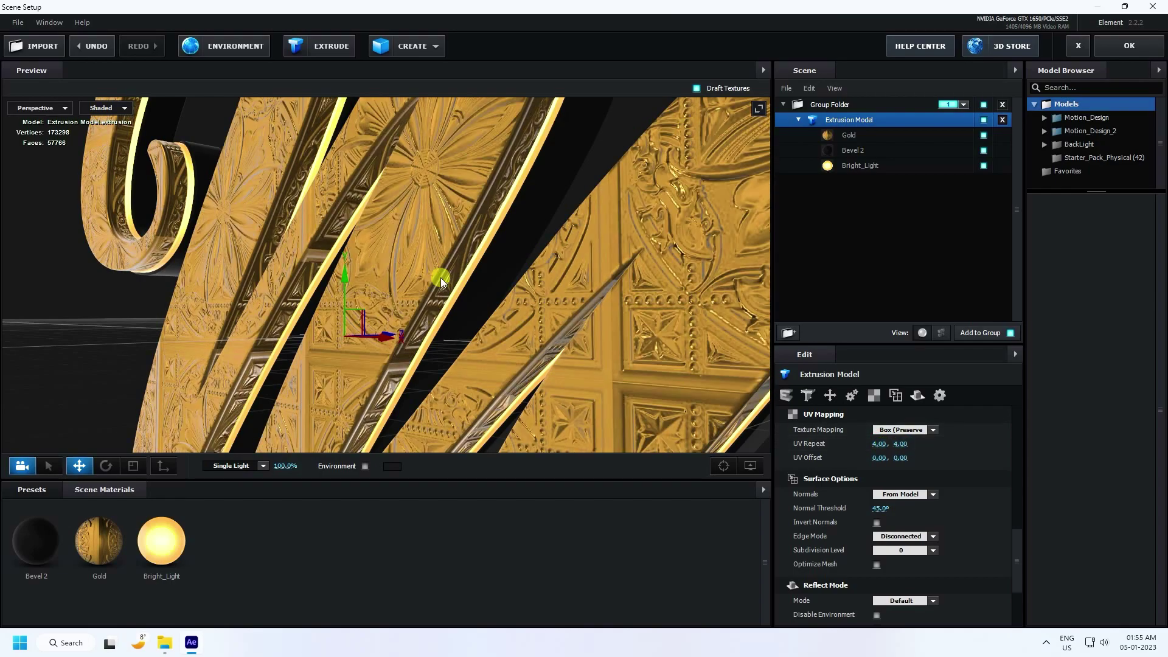
drag(440, 277, 353, 301)
Lower the Bright_Light material's Illumination Intensity from 449% to 100% for a warm orange glow.
click(161, 543)
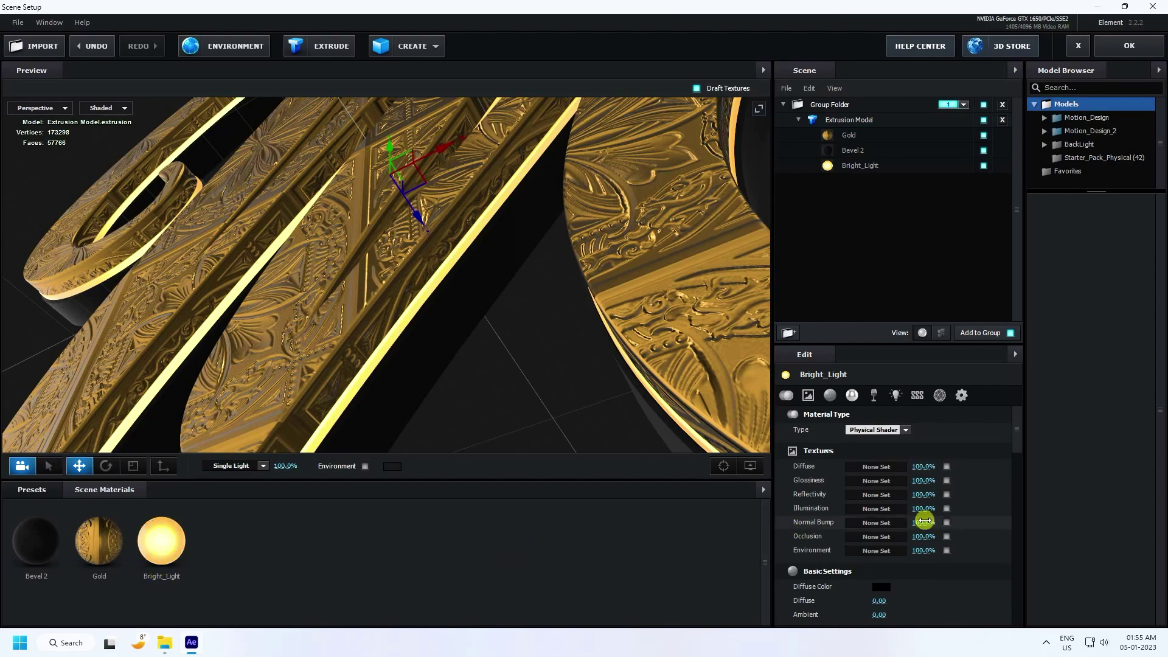
scroll(914, 519, down, 10)
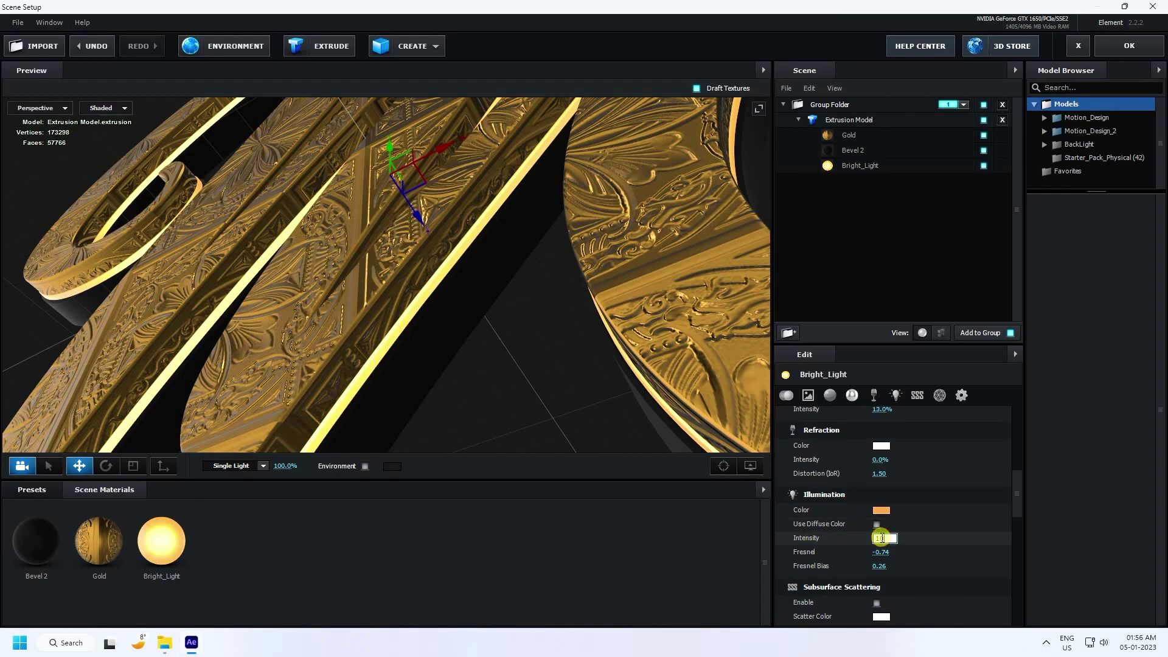
key(Return)
drag(393, 277, 382, 299)
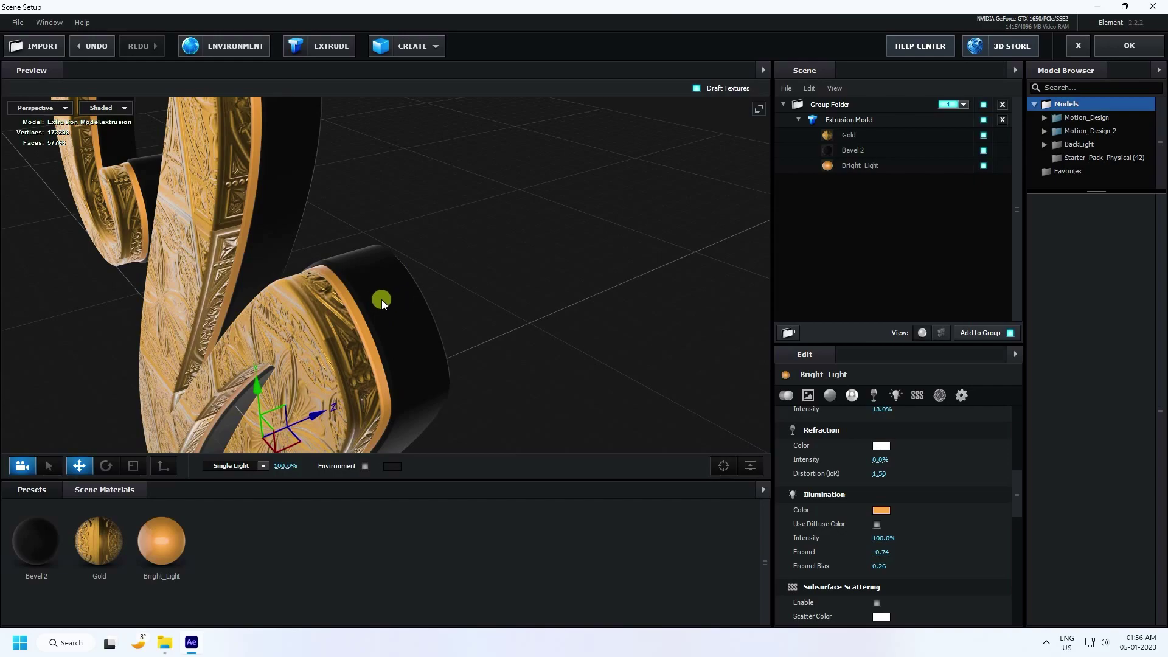
Create a new Default scene material and open its settings.
right_click(290, 517)
click(334, 525)
click(224, 544)
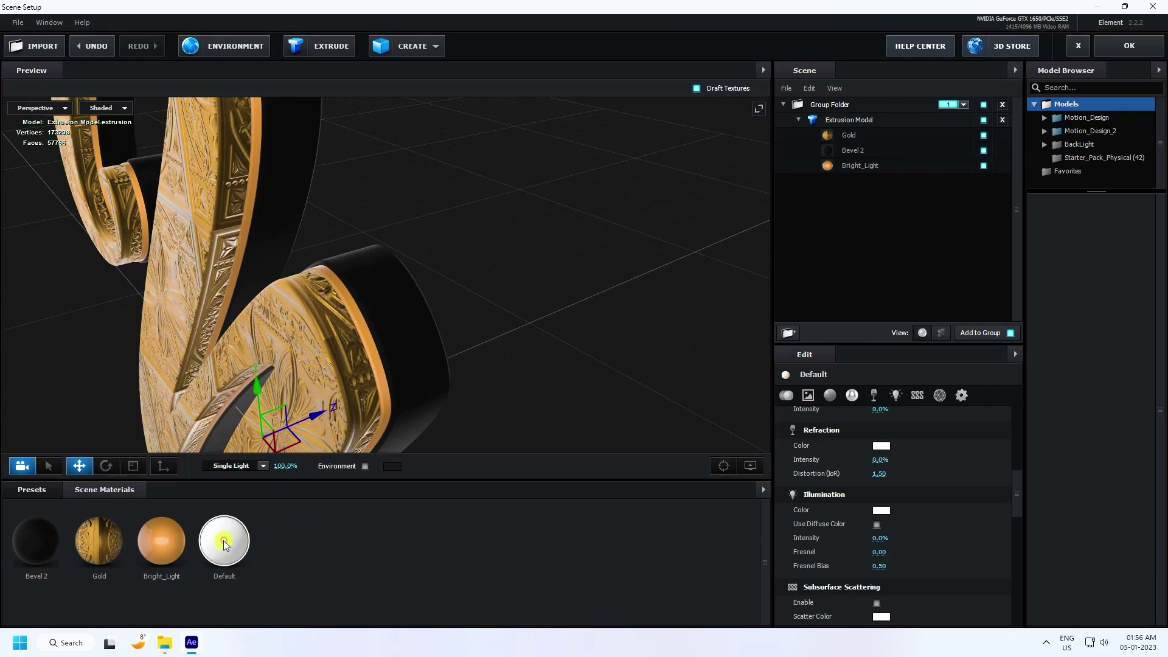
scroll(845, 511, up, 10)
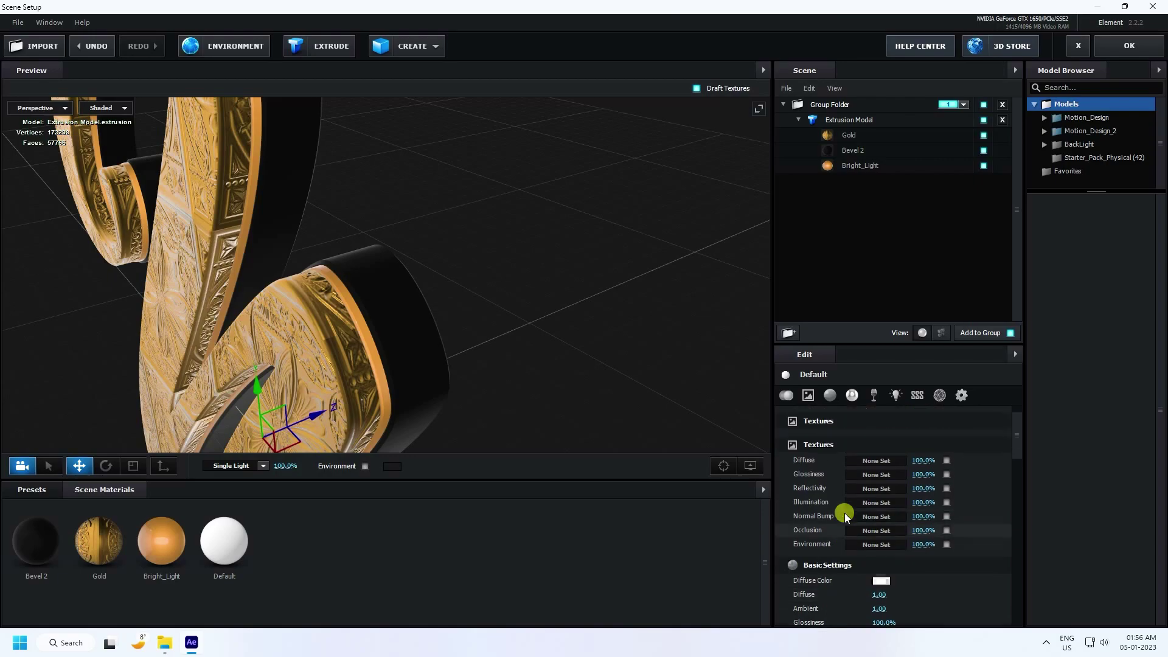
scroll(846, 510, up, 2)
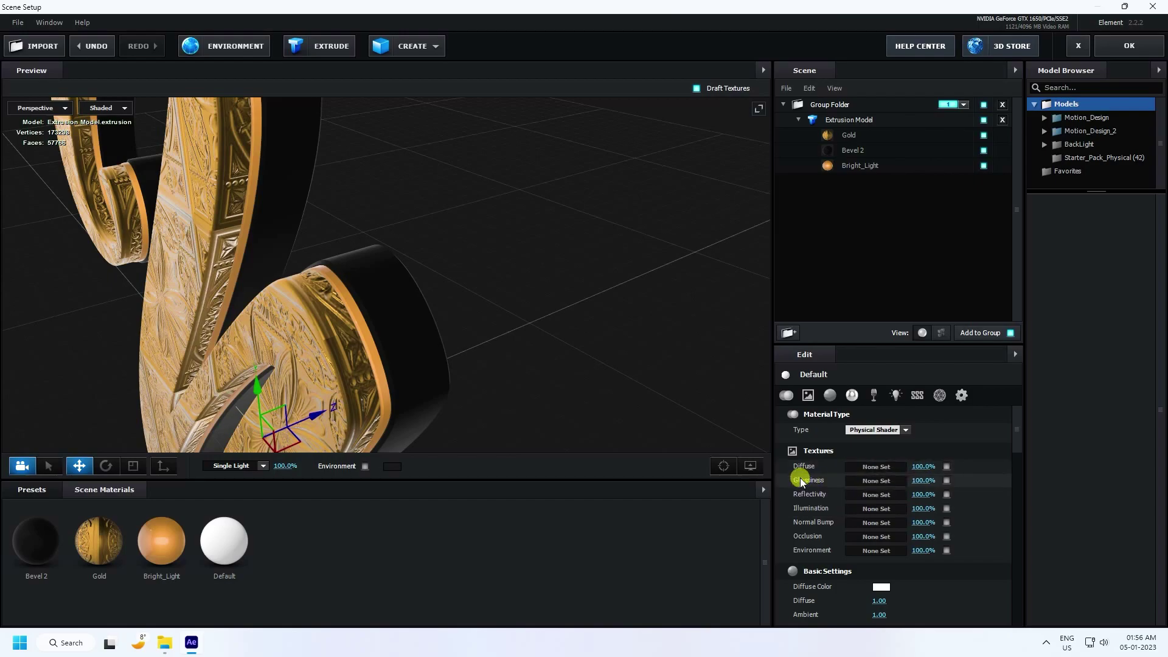
Set the Default material's Diffuse texture to Custom Layer 1 at 120% brightness.
click(853, 465)
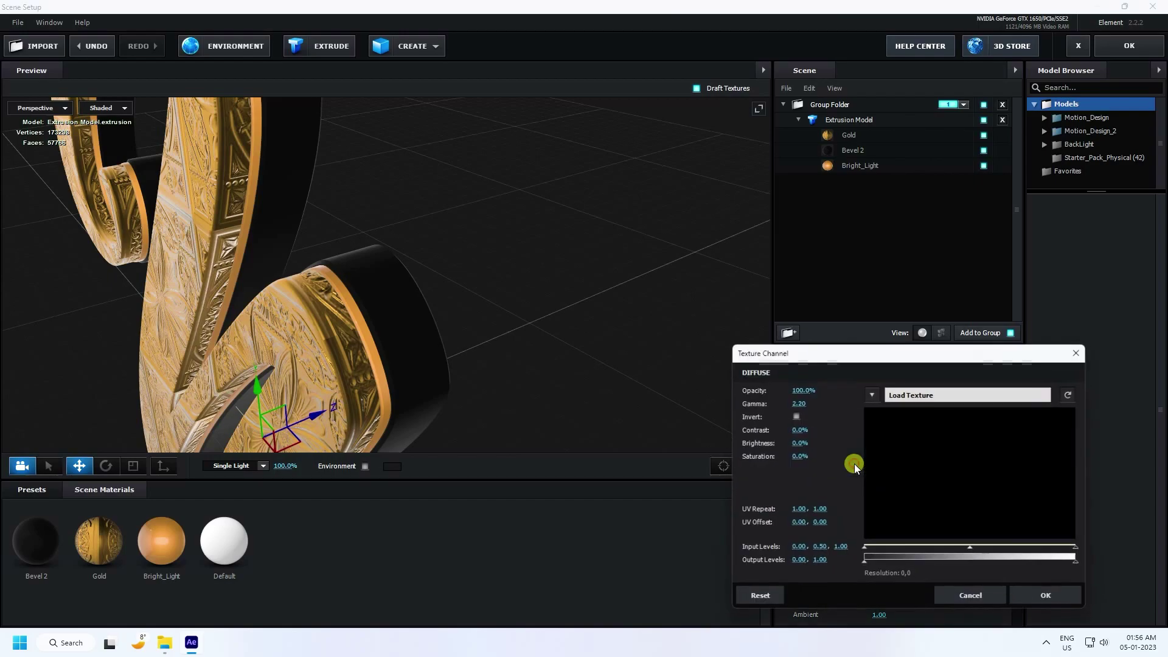
click(871, 397)
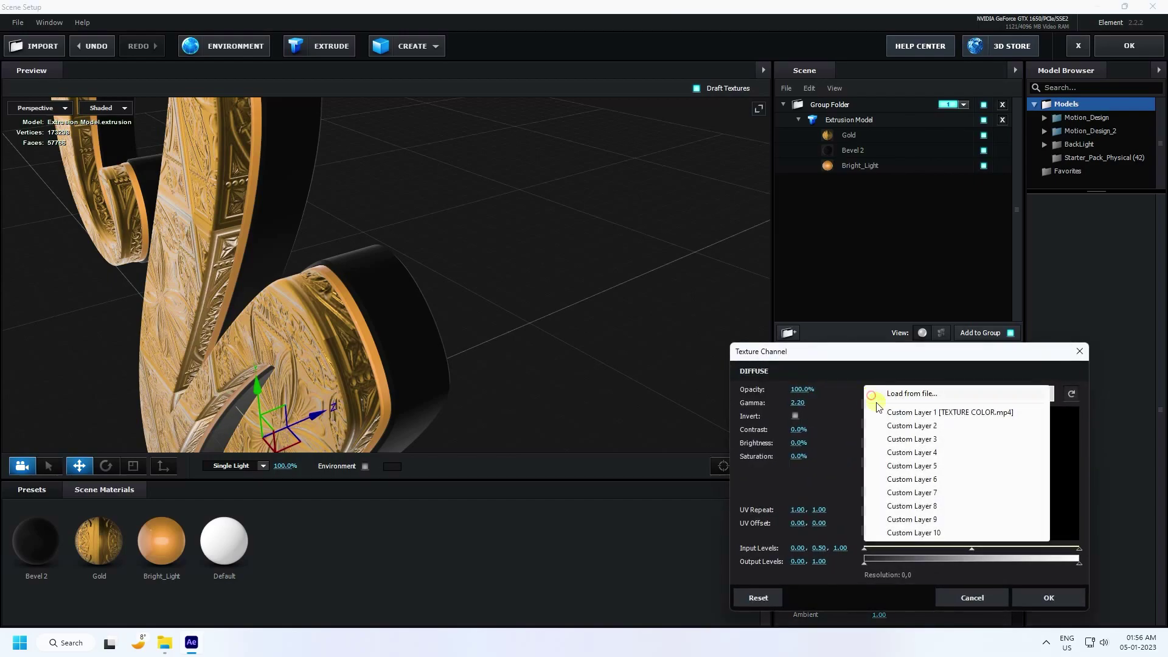
click(973, 414)
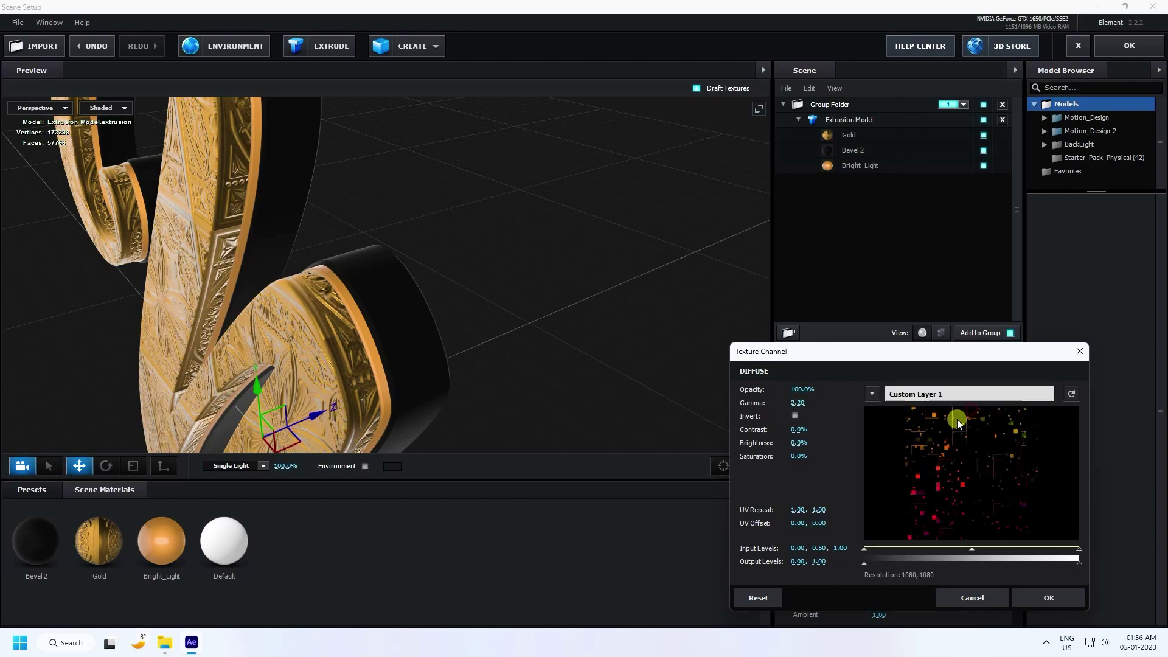
click(971, 598)
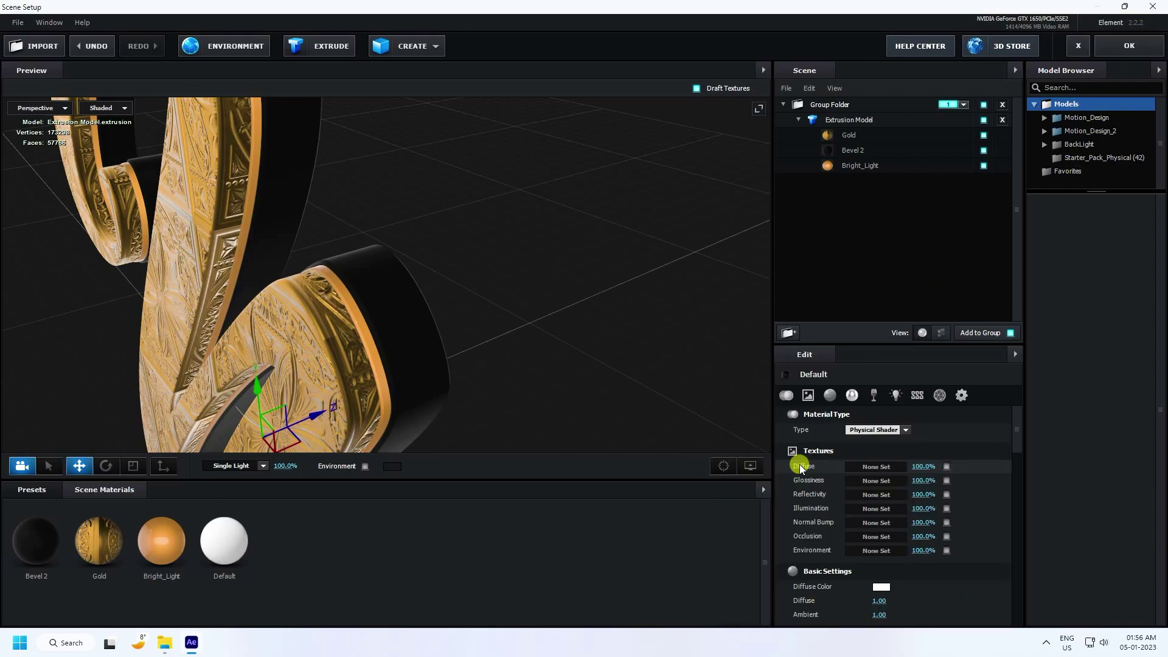
click(871, 467)
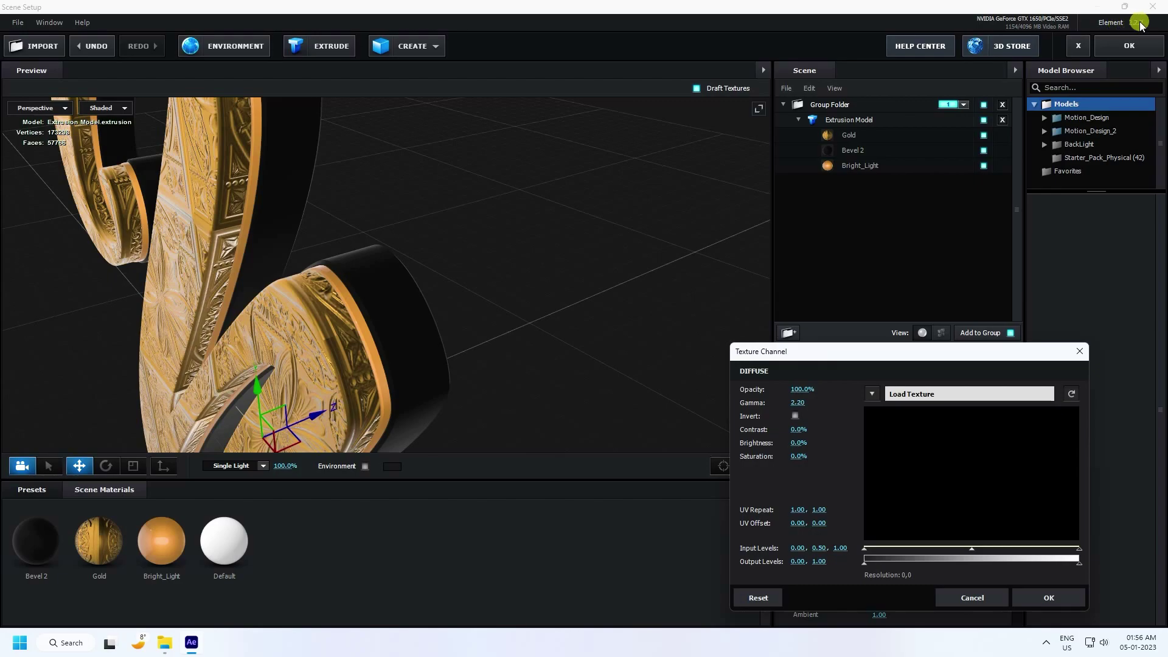
click(872, 394)
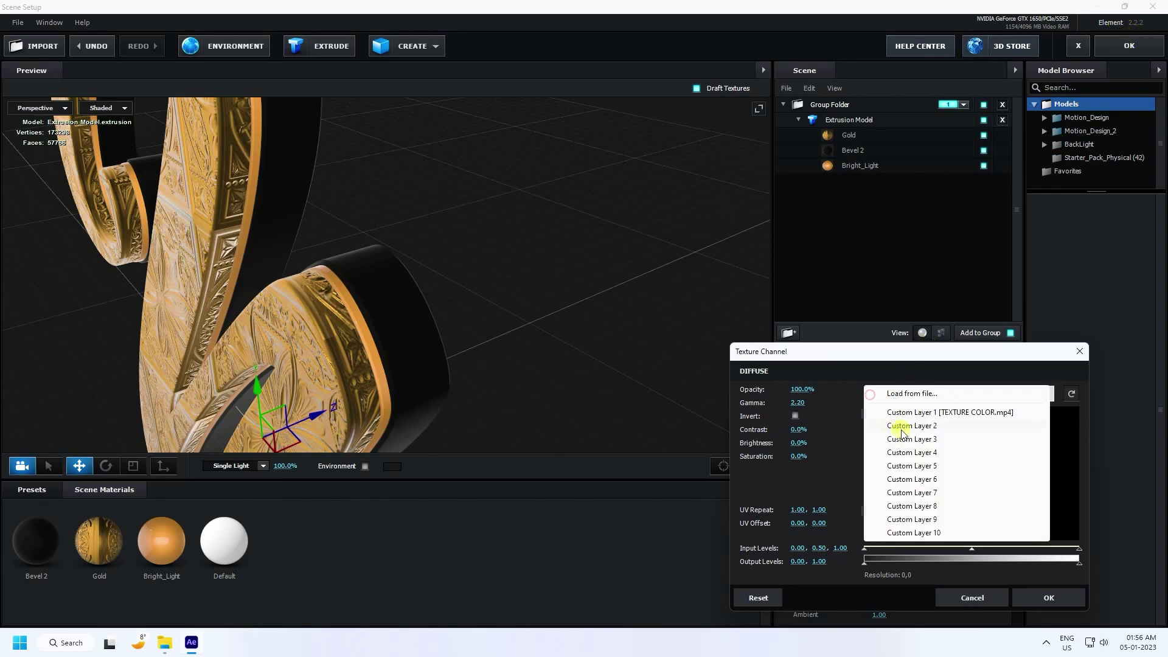
click(931, 413)
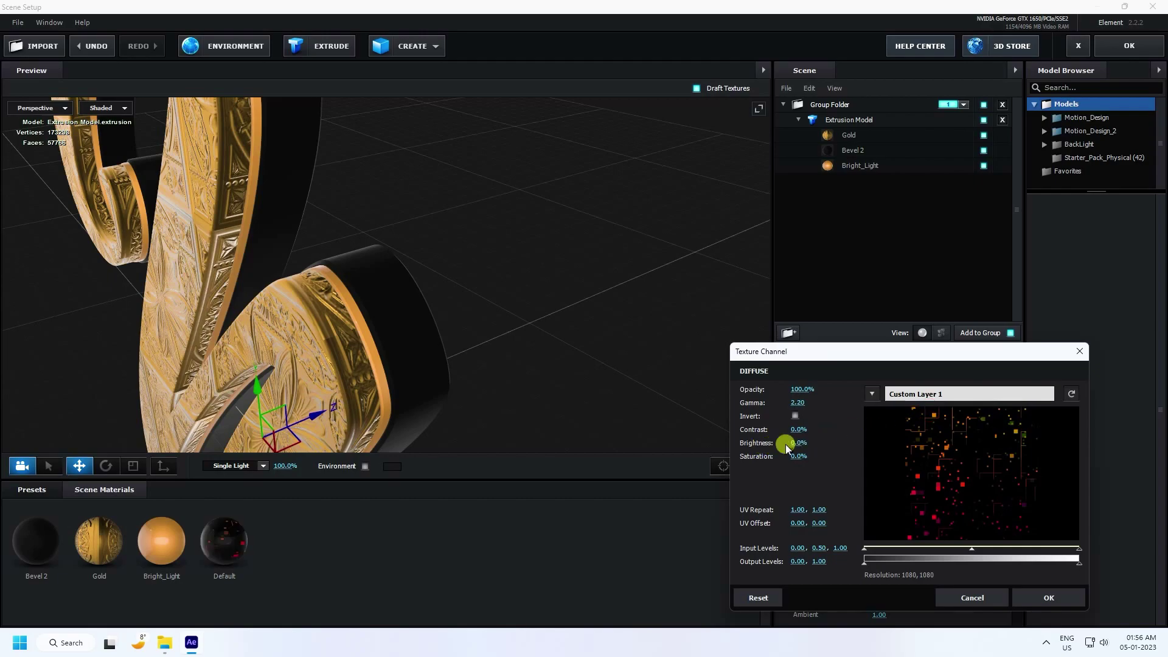
key(Return)
click(1050, 598)
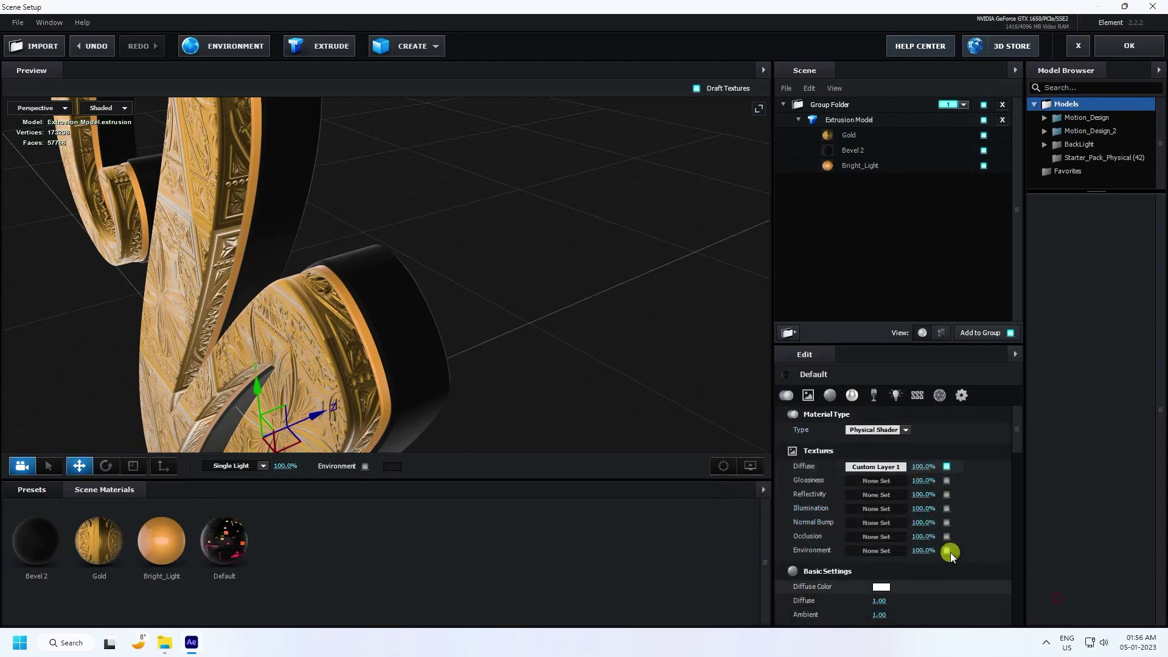
Use Custom Layer 1 at 120% for Illumination too, then drop Default onto the Bevel 2 slot.
click(856, 505)
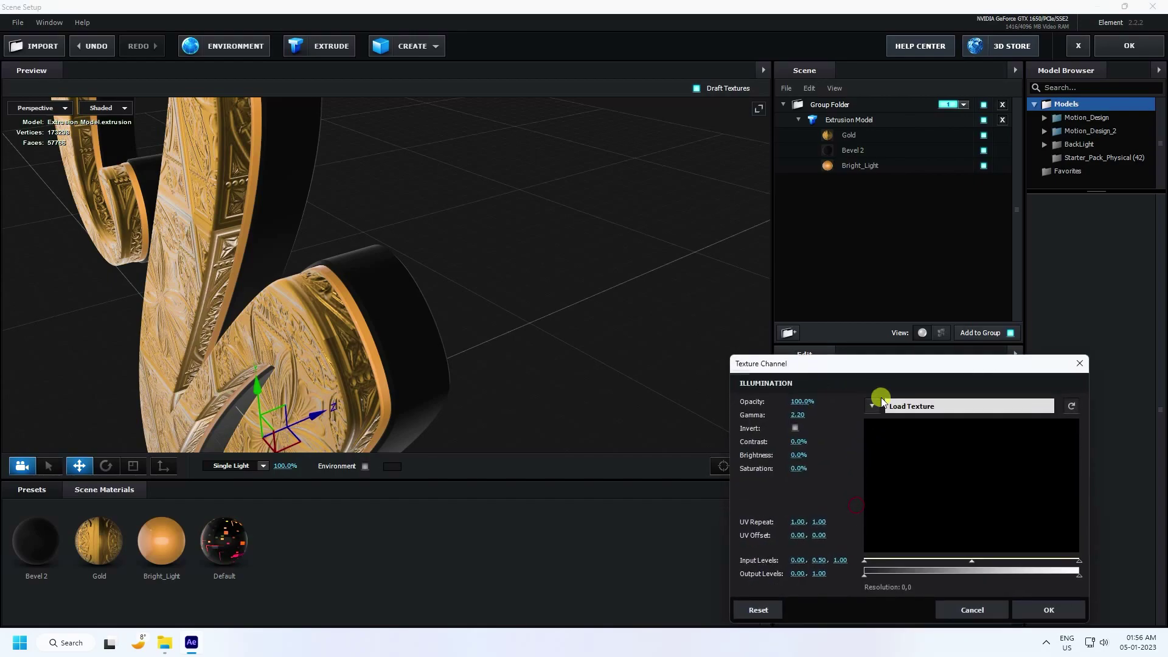
click(872, 406)
click(930, 421)
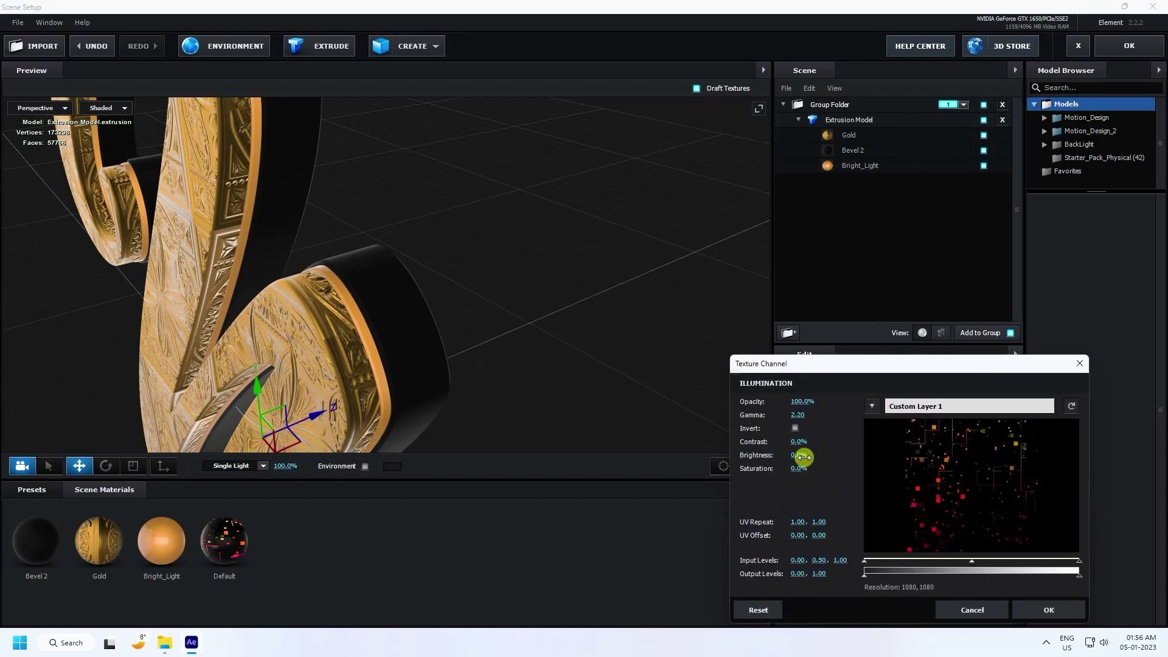
key(Return)
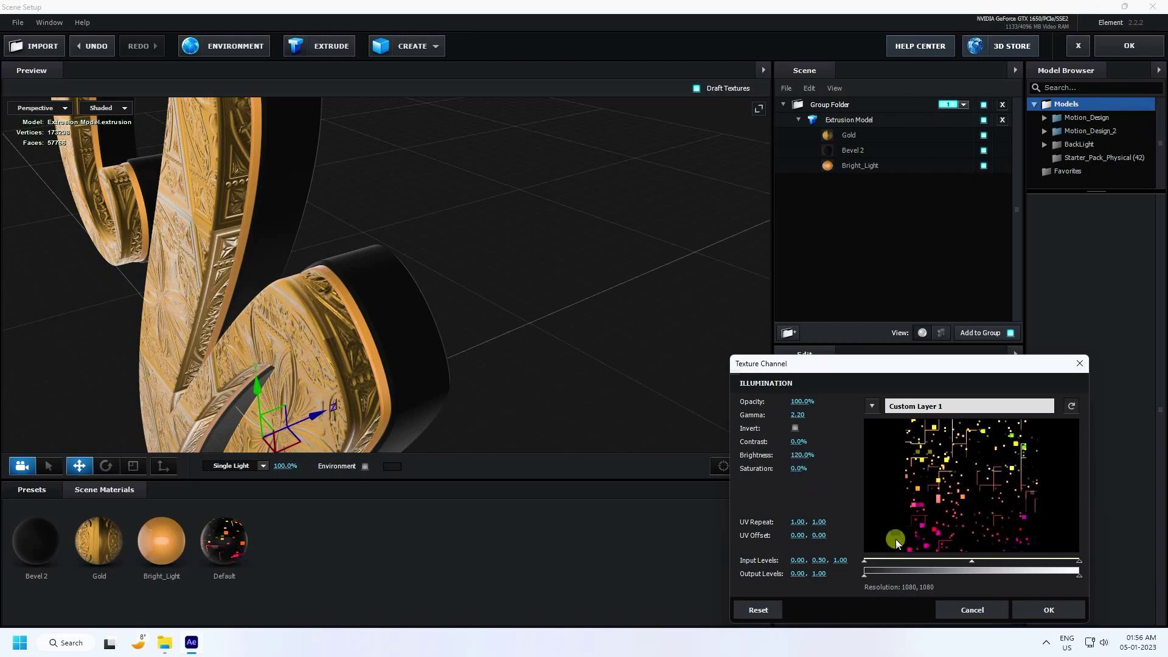
click(1043, 608)
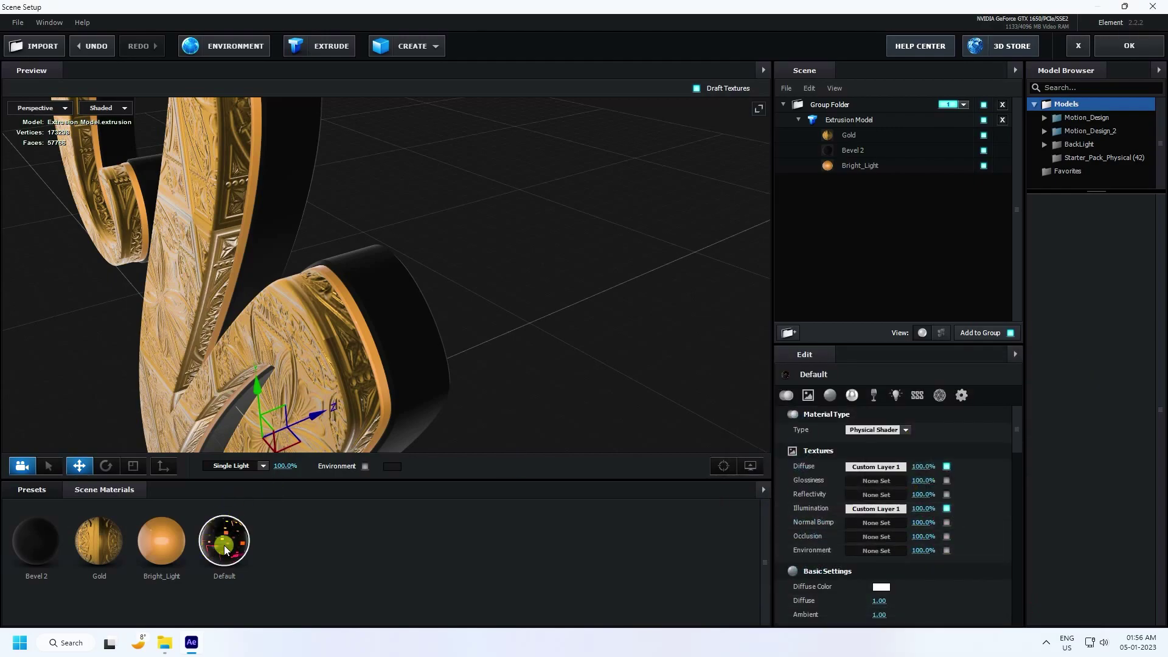
drag(743, 292, 863, 156)
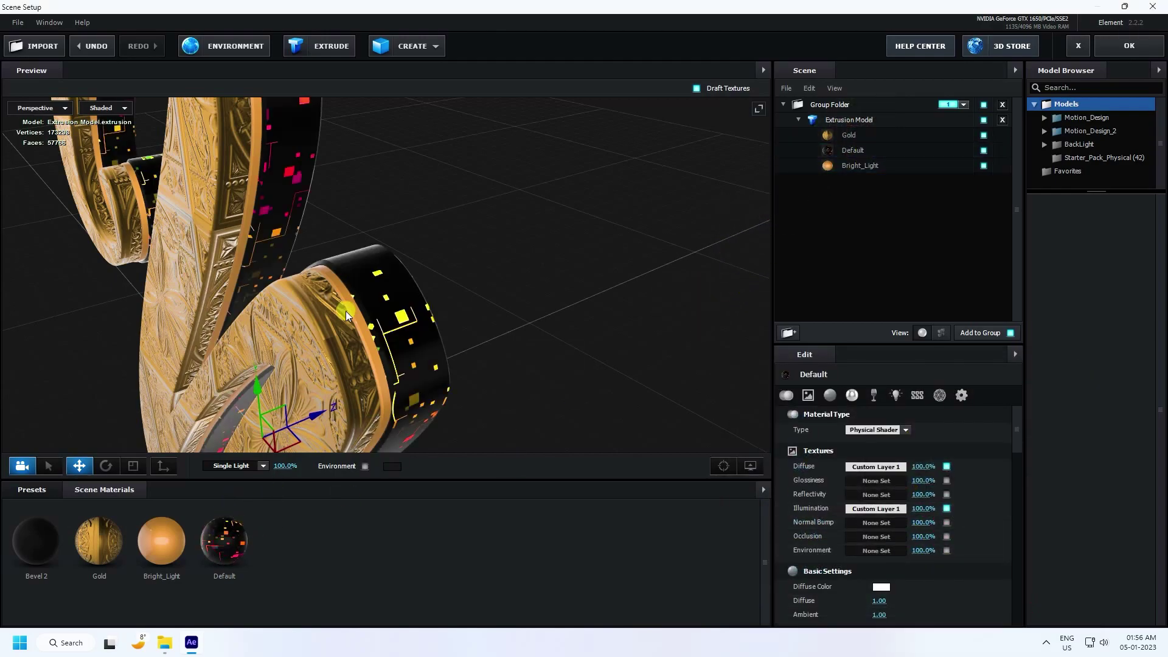
drag(346, 312, 382, 260)
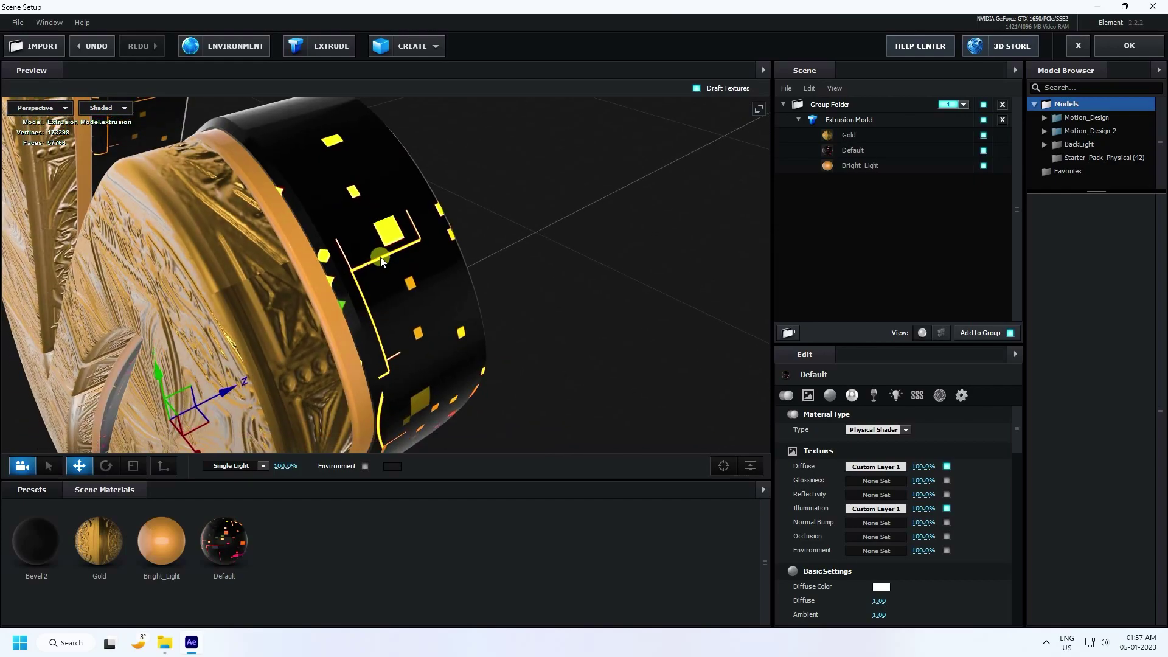
Raise the Default material's Illumination Intensity from 100% to 150%.
scroll(825, 484, down, 10)
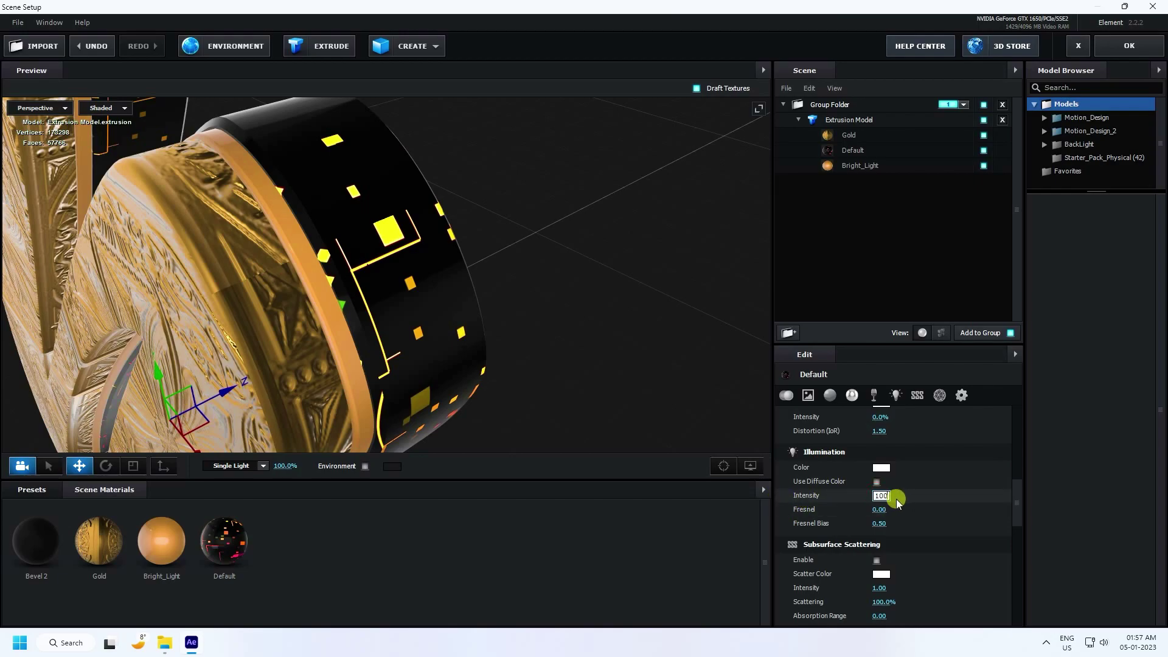
drag(371, 341, 403, 313)
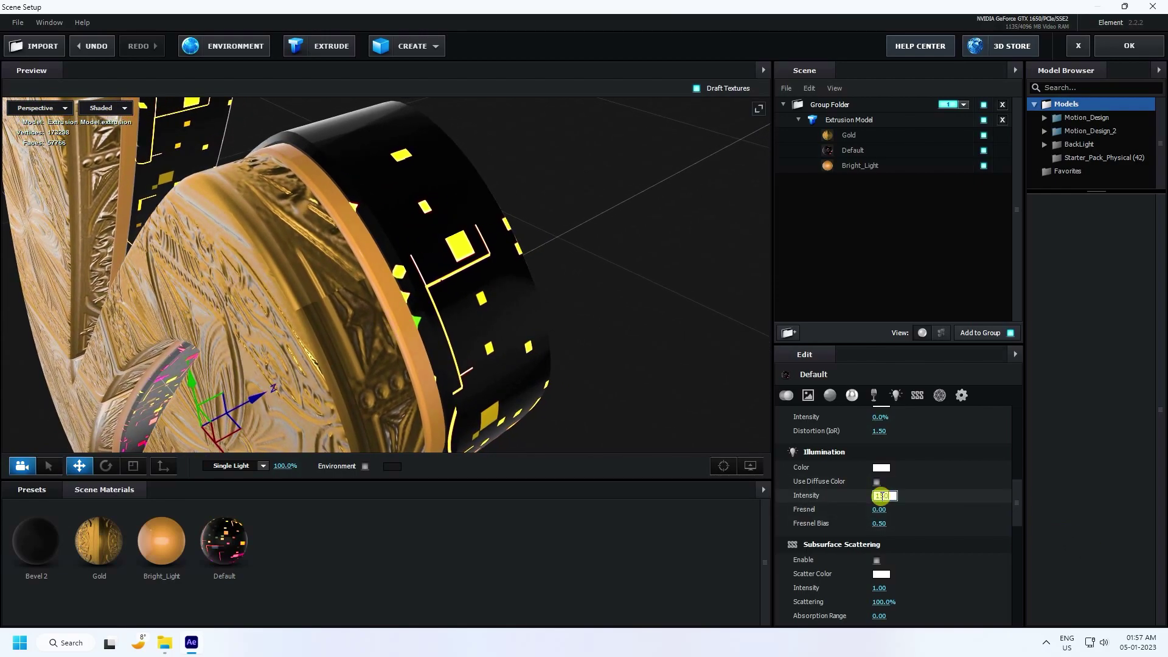
click(492, 336)
mouse_move(481, 325)
mouse_down()
mouse_move(488, 344)
mouse_move(498, 297)
mouse_move(571, 319)
mouse_move(440, 273)
mouse_move(470, 254)
mouse_move(498, 312)
mouse_move(398, 267)
mouse_move(387, 279)
mouse_move(417, 314)
mouse_move(524, 335)
mouse_move(487, 323)
mouse_up()
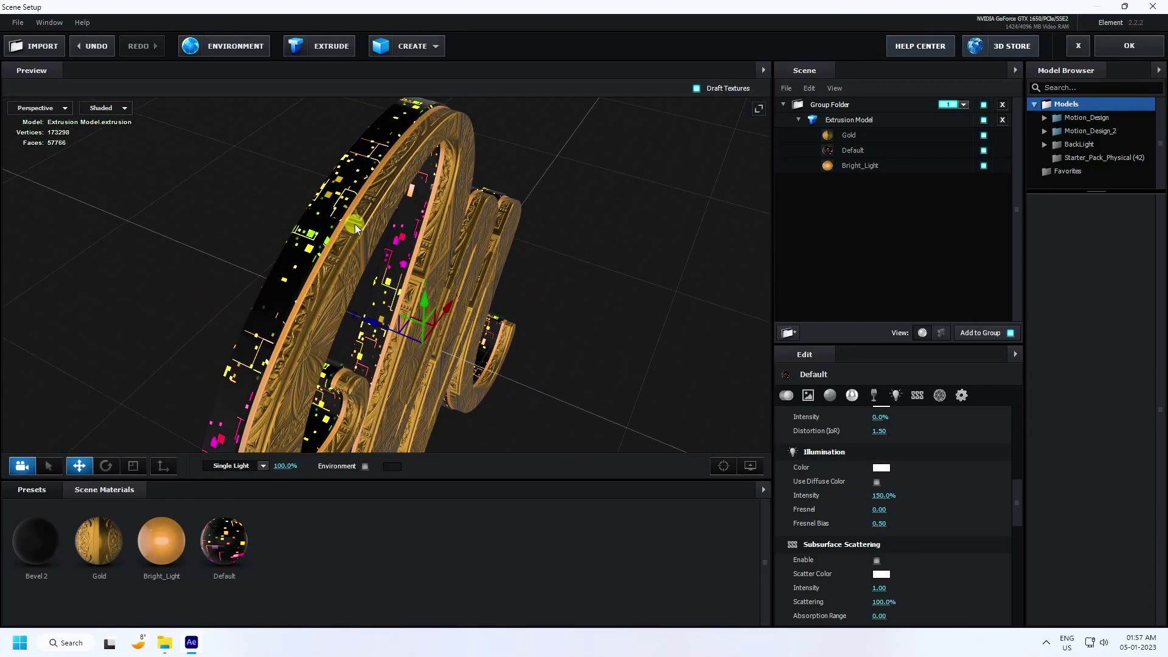
Add a second extrusion of the M with Path Resolution set to Extreme.
click(323, 46)
drag(410, 225, 417, 260)
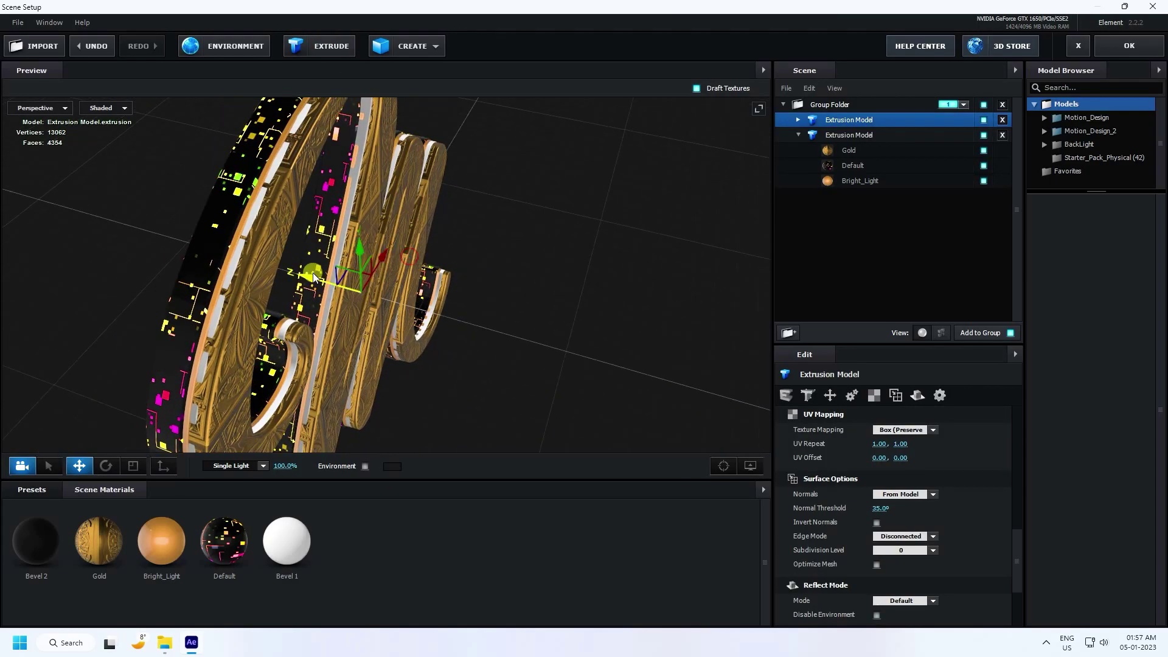
drag(313, 272, 506, 320)
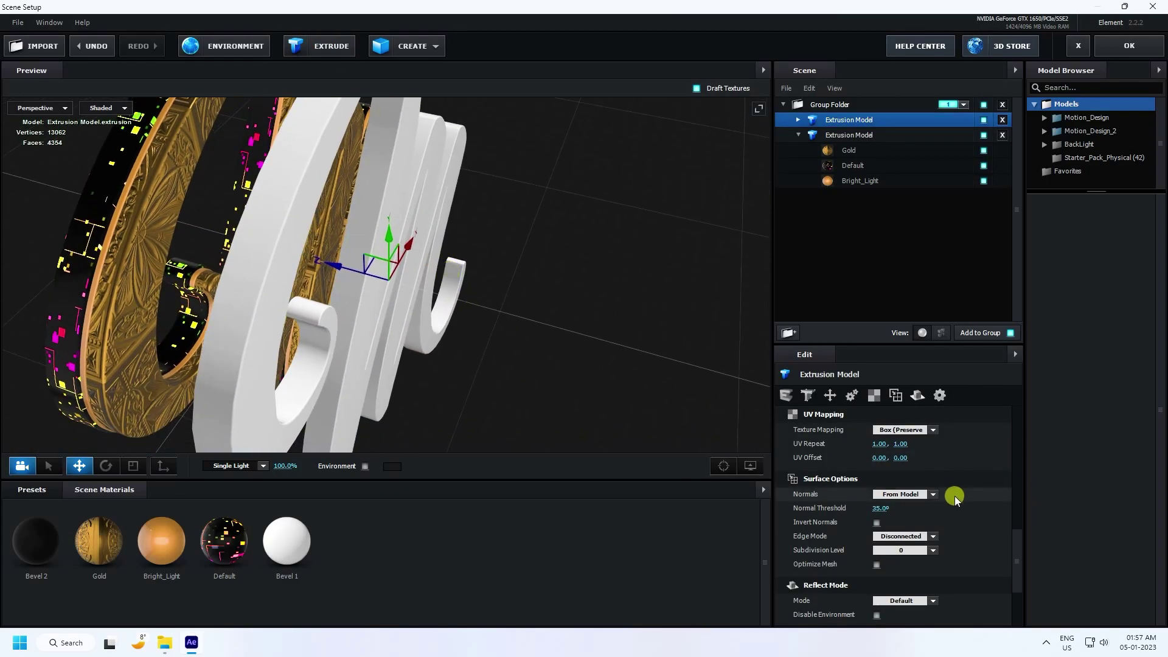
scroll(952, 495, up, 8)
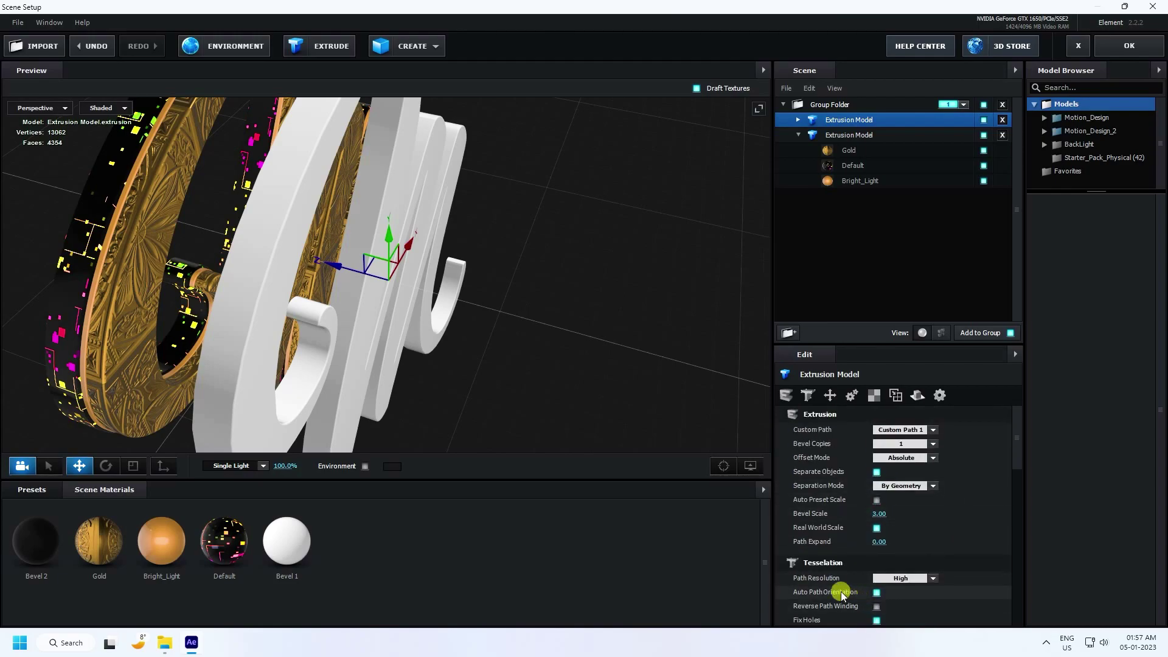
click(931, 578)
click(903, 560)
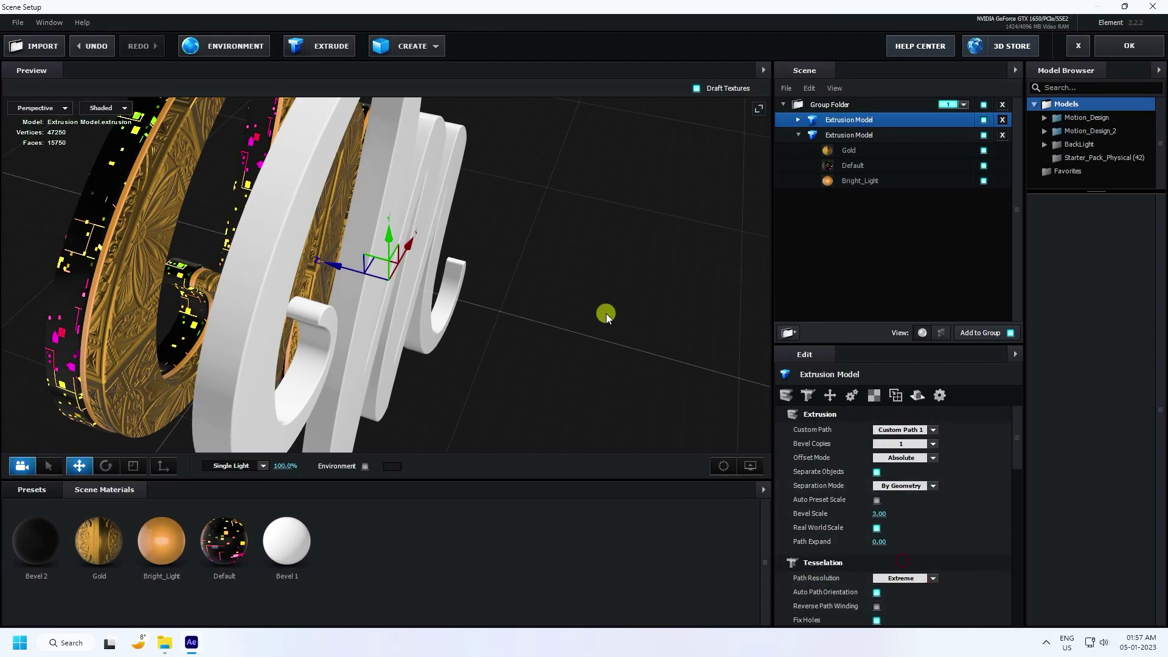
drag(606, 313, 658, 291)
Select the new extrusion's Bevel 1 material and enable Bevel Outline.
click(797, 120)
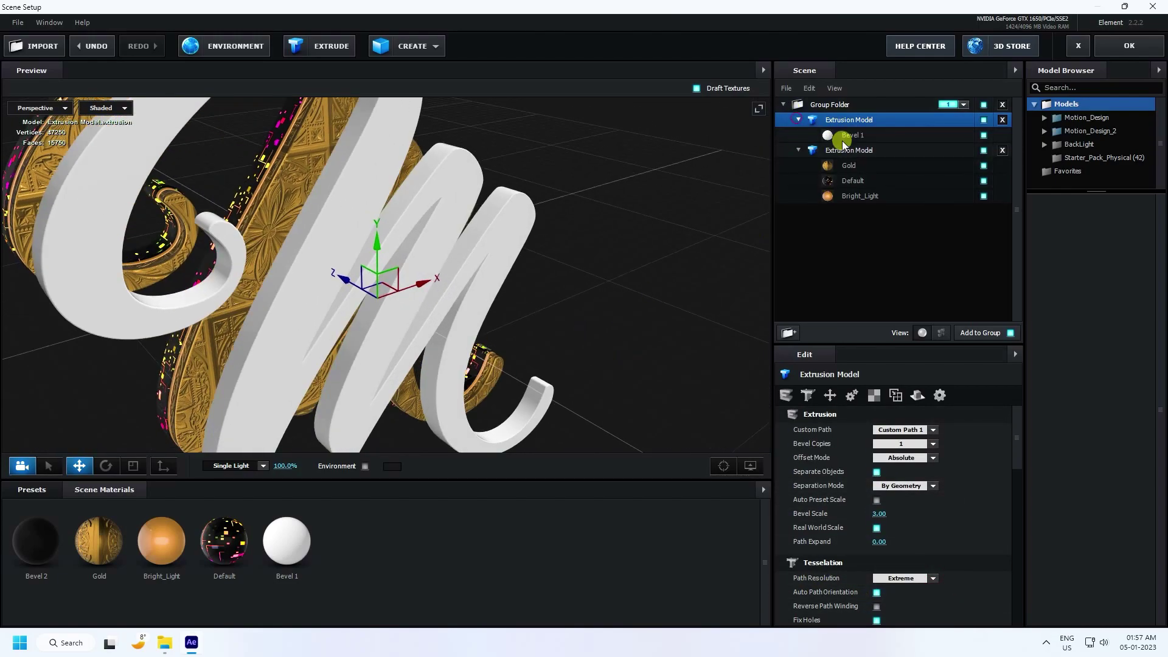
click(843, 136)
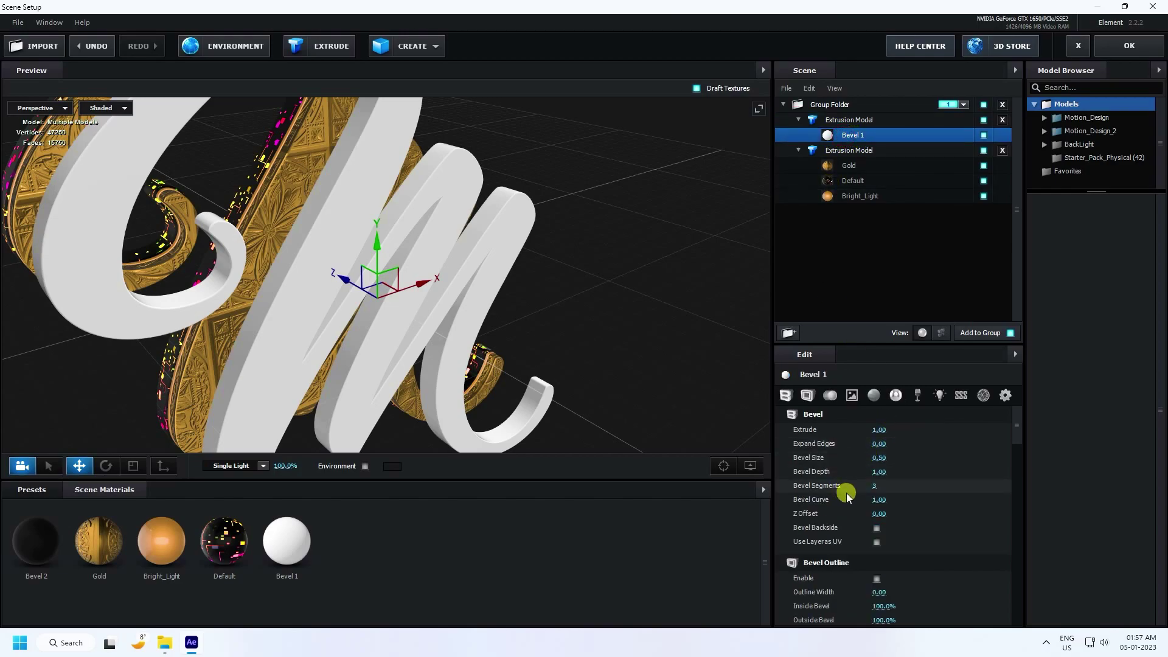
scroll(845, 493, down, 4)
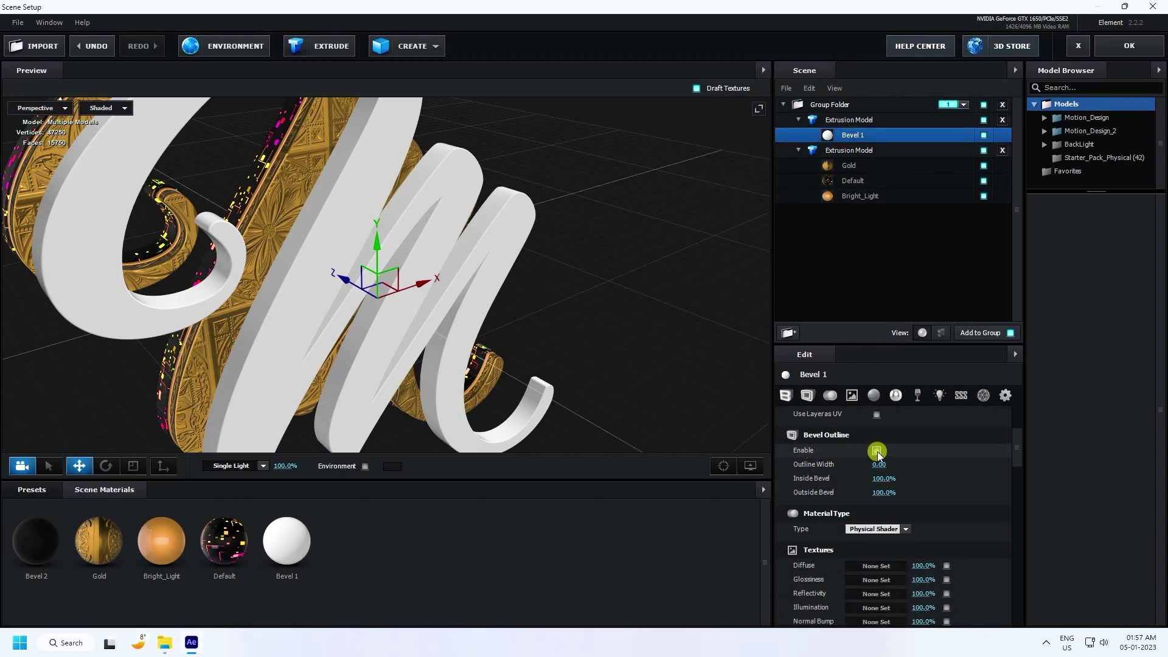
click(877, 450)
mouse_move(496, 277)
mouse_down()
mouse_move(549, 338)
mouse_move(486, 290)
mouse_up()
Set the second extrusion's Extrude depth to 0.20.
scroll(860, 491, up, 4)
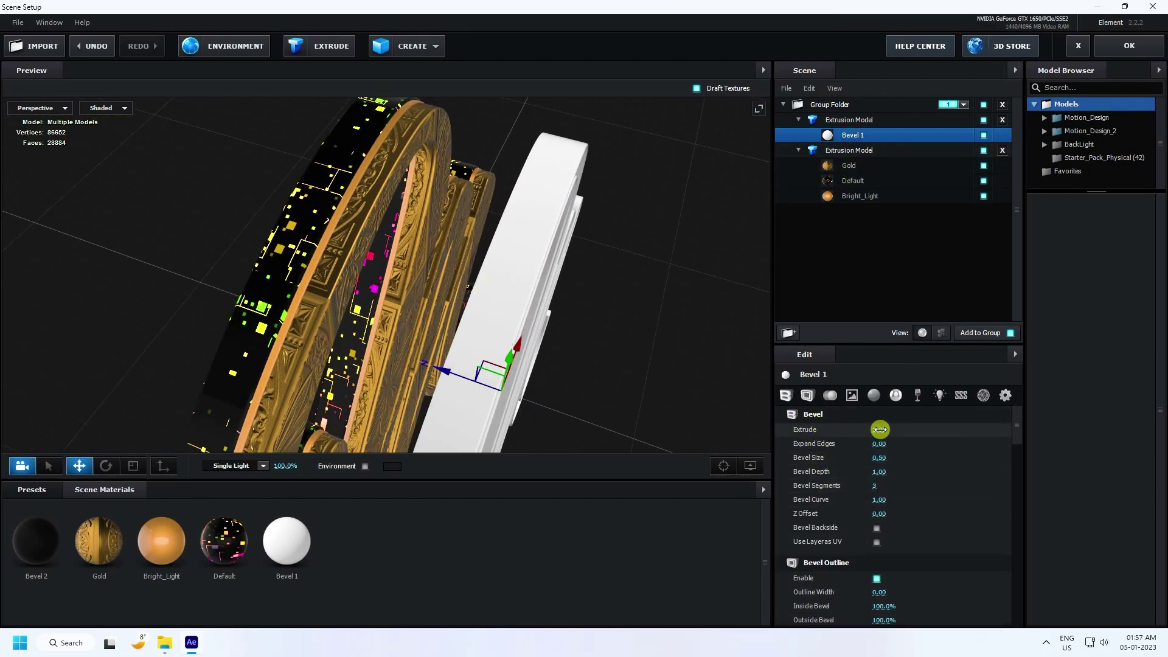
mouse_move(880, 429)
mouse_down()
mouse_move(941, 428)
mouse_move(933, 409)
mouse_move(874, 414)
mouse_move(880, 431)
mouse_up()
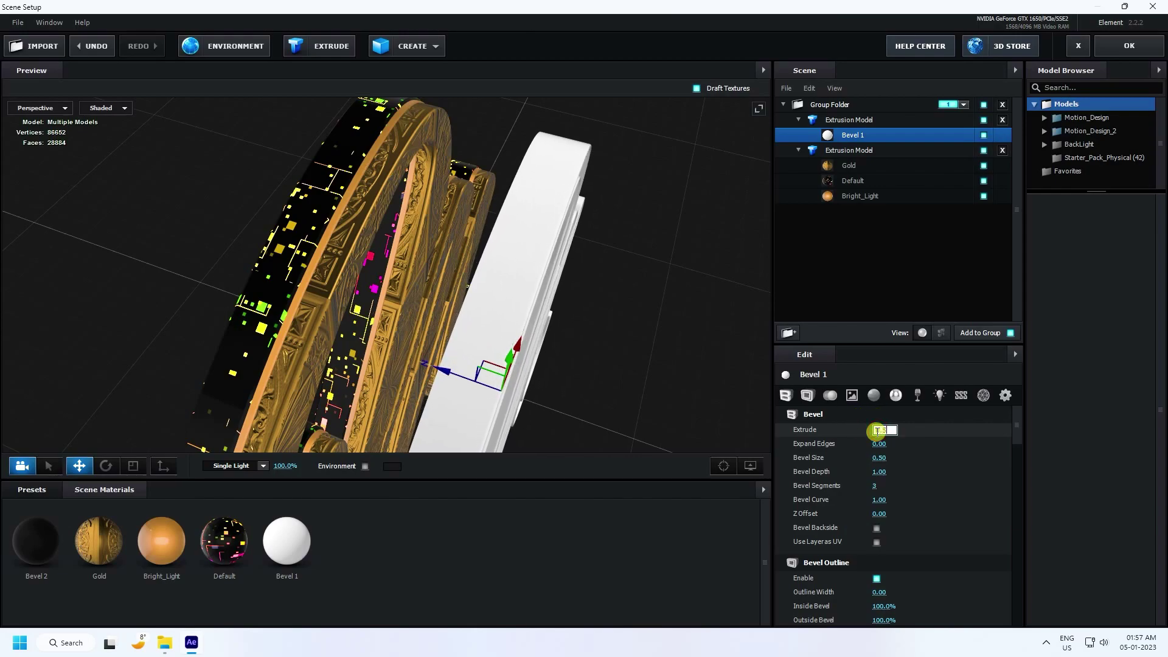
key(Return)
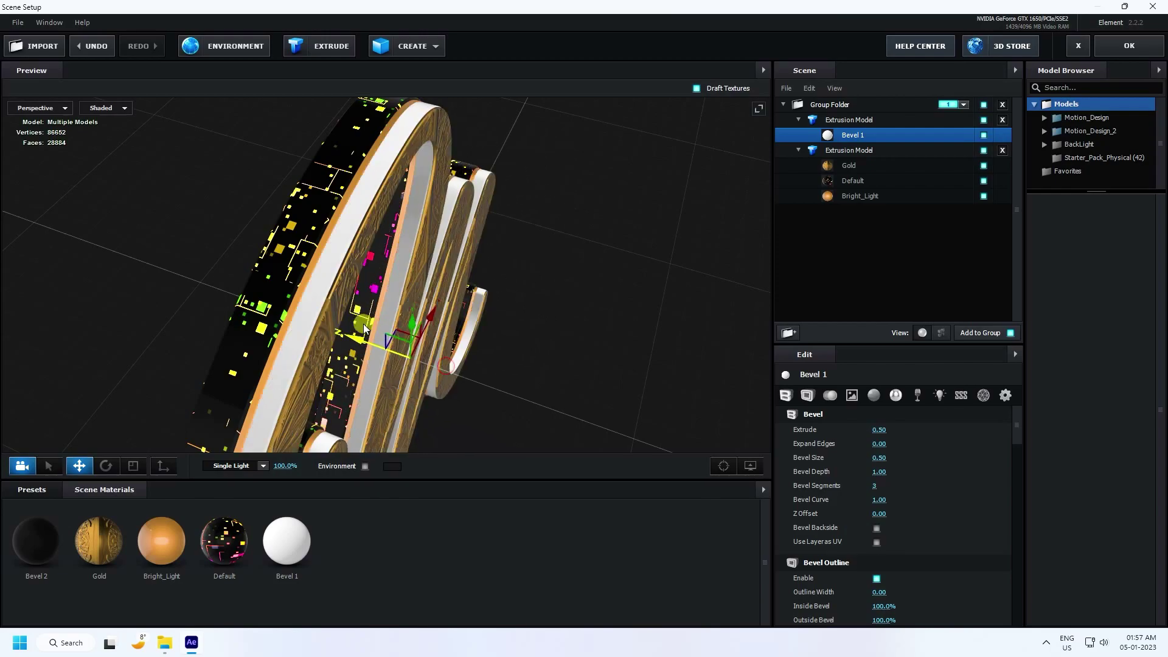
drag(365, 328, 554, 215)
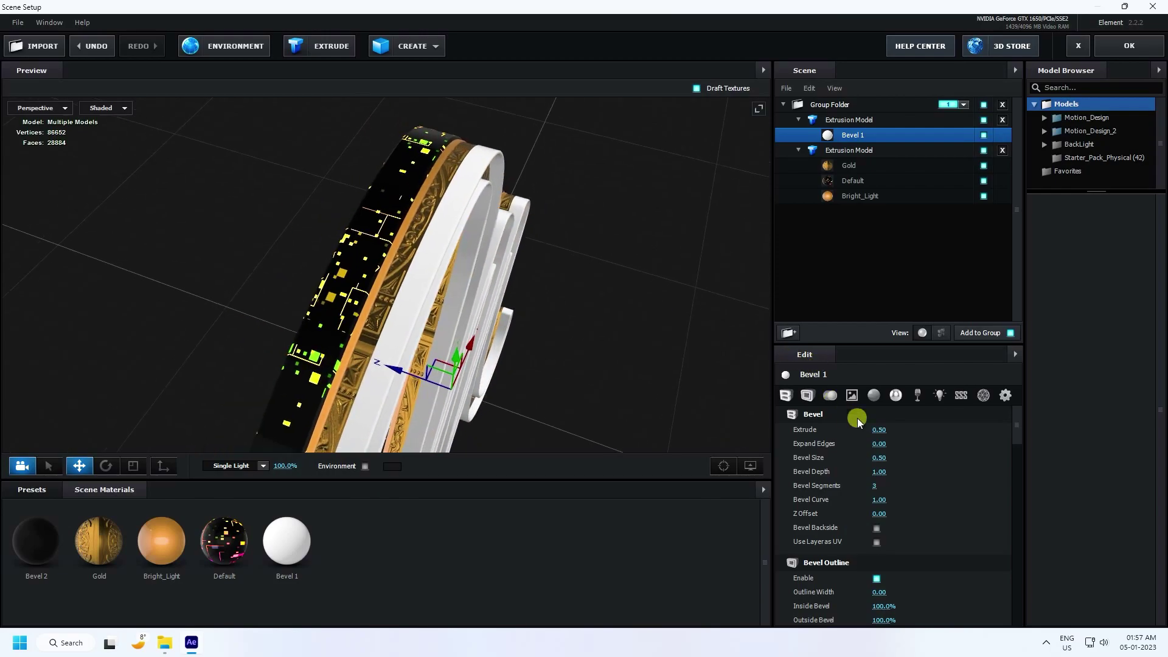
click(880, 430)
text(0.2)
key(Return)
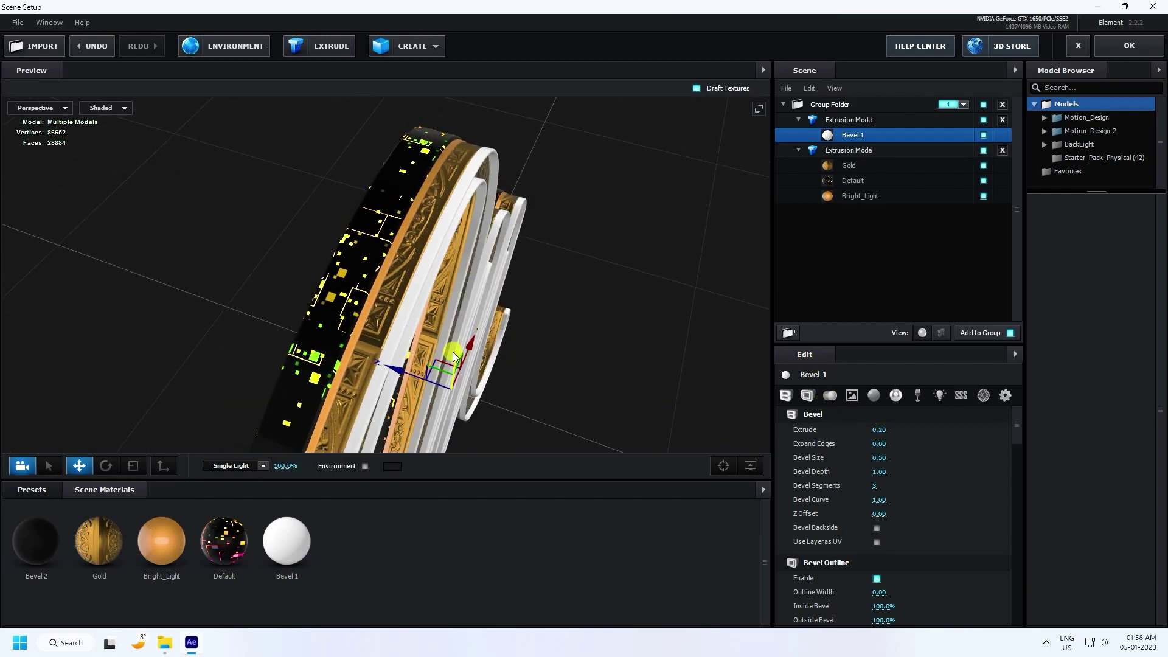
drag(443, 347, 390, 364)
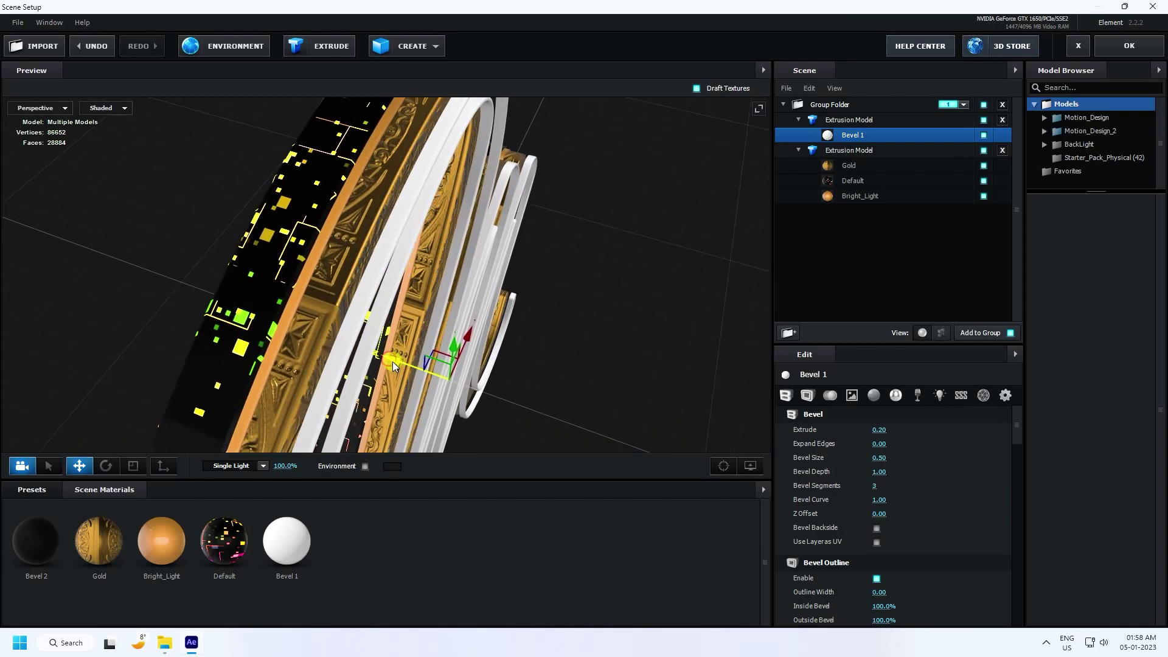
drag(522, 308, 505, 268)
Replace Bevel 1 with the Gold Physical preset material.
click(40, 487)
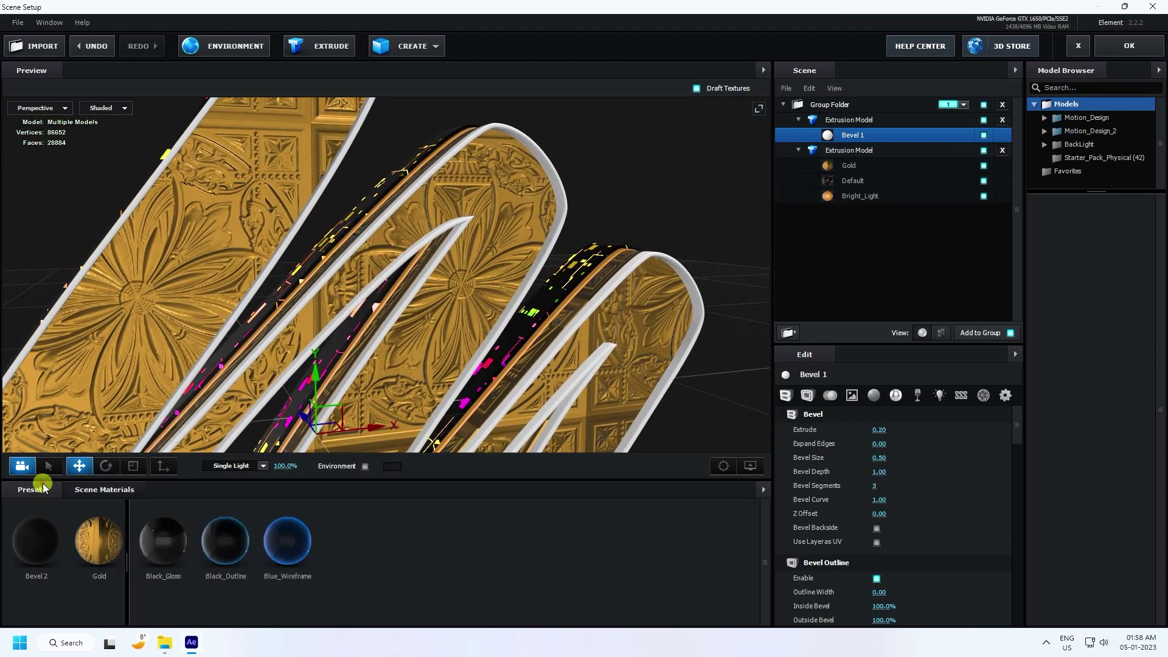
click(63, 561)
drag(599, 541, 825, 137)
drag(627, 159, 456, 333)
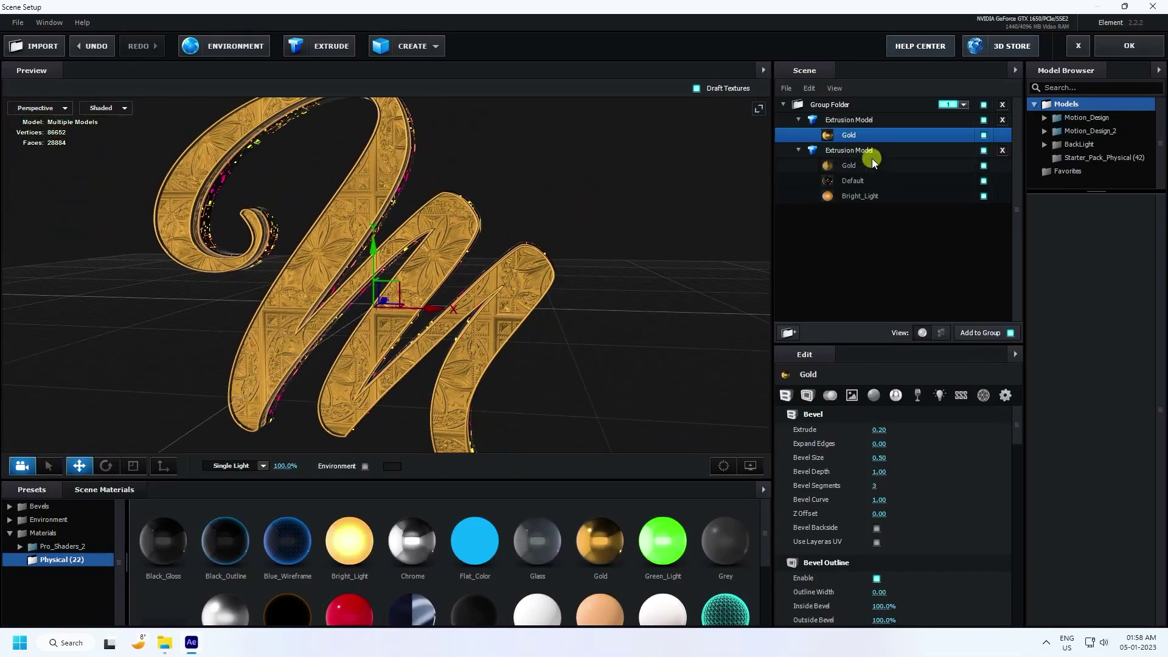
click(799, 120)
click(797, 134)
click(816, 134)
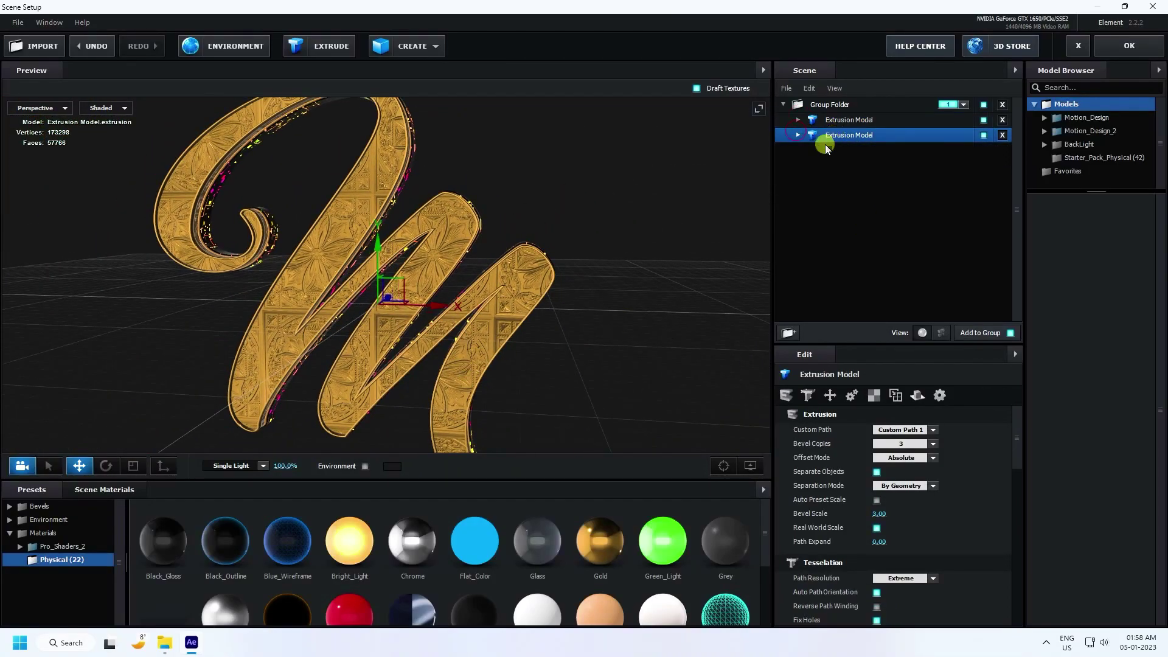
Duplicate the selected extrusion model and offset the copy along the depth axis.
drag(749, 181, 410, 270)
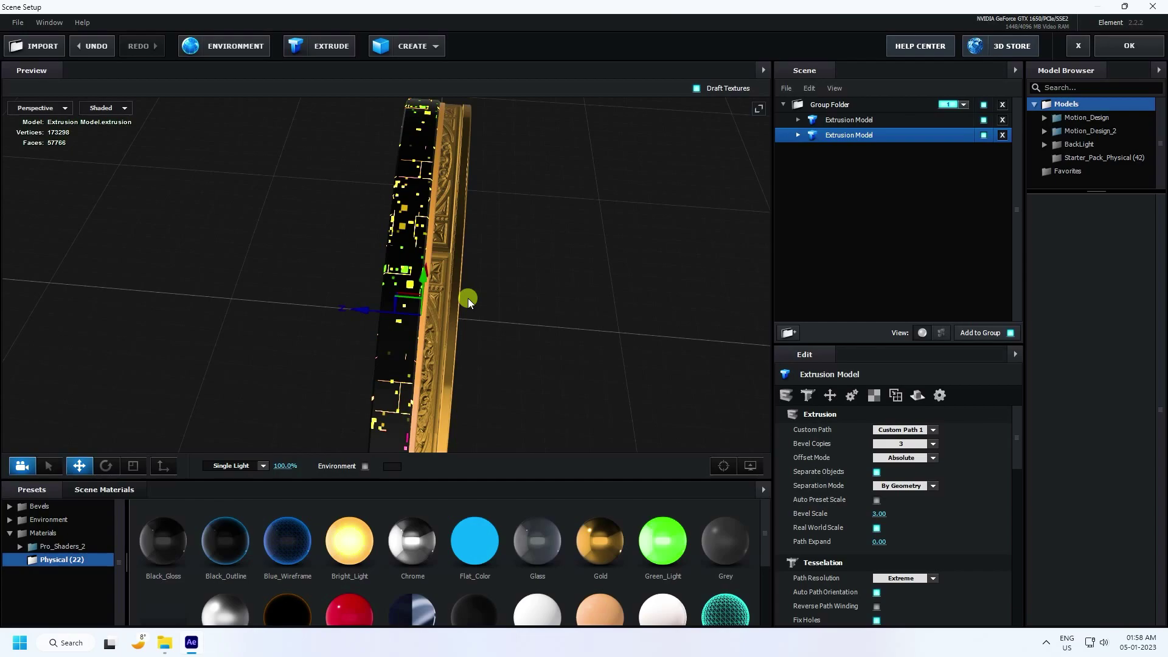
key(ctrl+d)
mouse_move(362, 312)
mouse_down()
mouse_move(316, 315)
mouse_move(494, 298)
mouse_move(402, 308)
mouse_move(316, 252)
mouse_move(473, 295)
mouse_move(380, 283)
mouse_move(358, 297)
mouse_up()
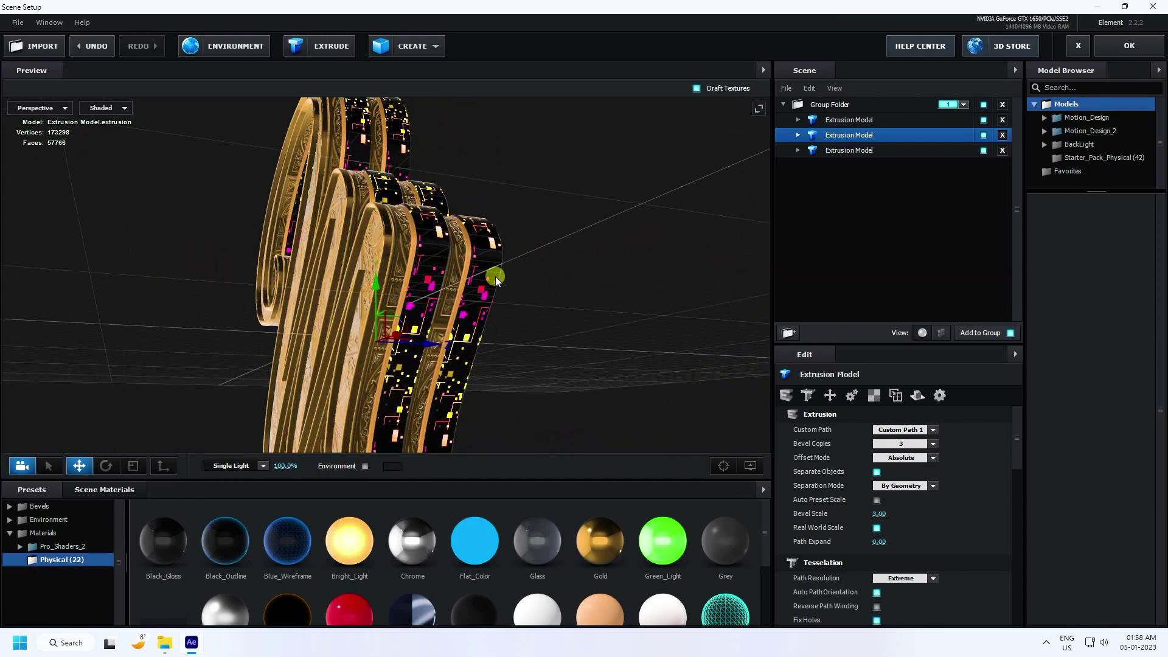
key(ctrl+z)
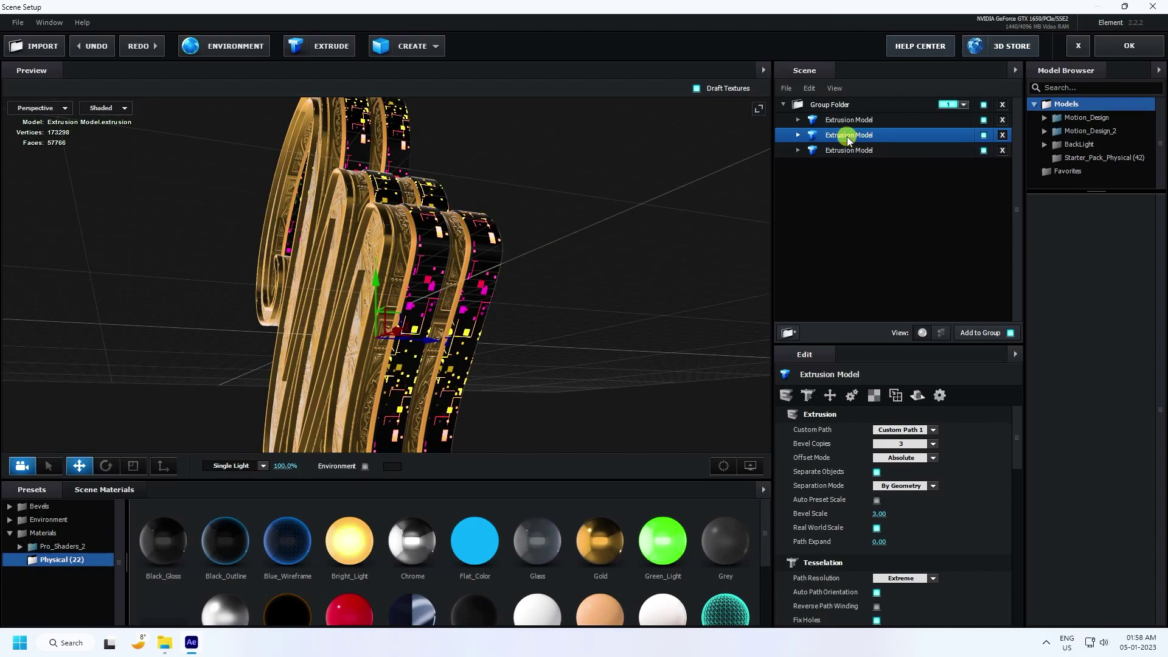
drag(606, 169, 751, 128)
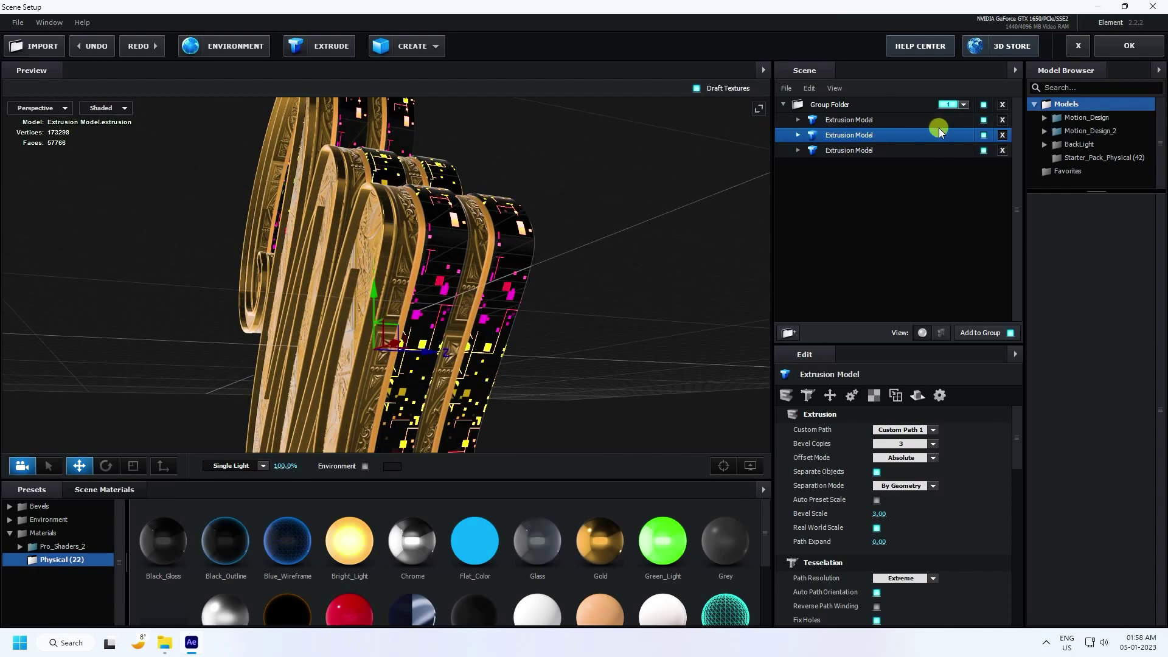
key(ctrl+y)
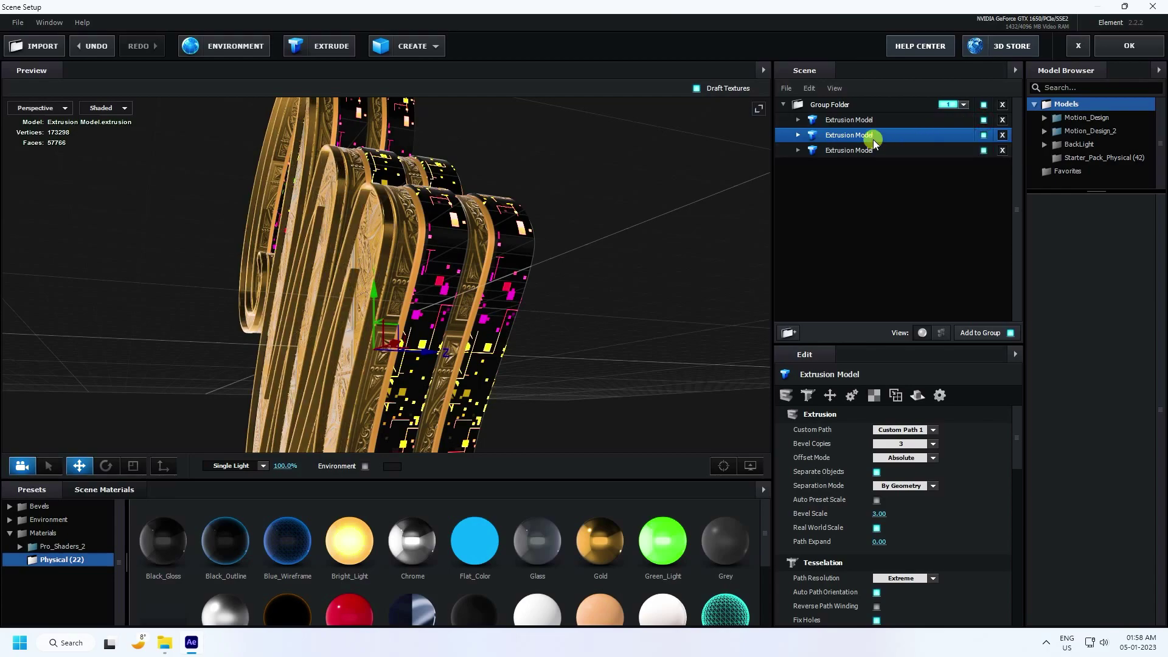
Duplicate the first extrusion model and offset that copy in depth too.
click(834, 123)
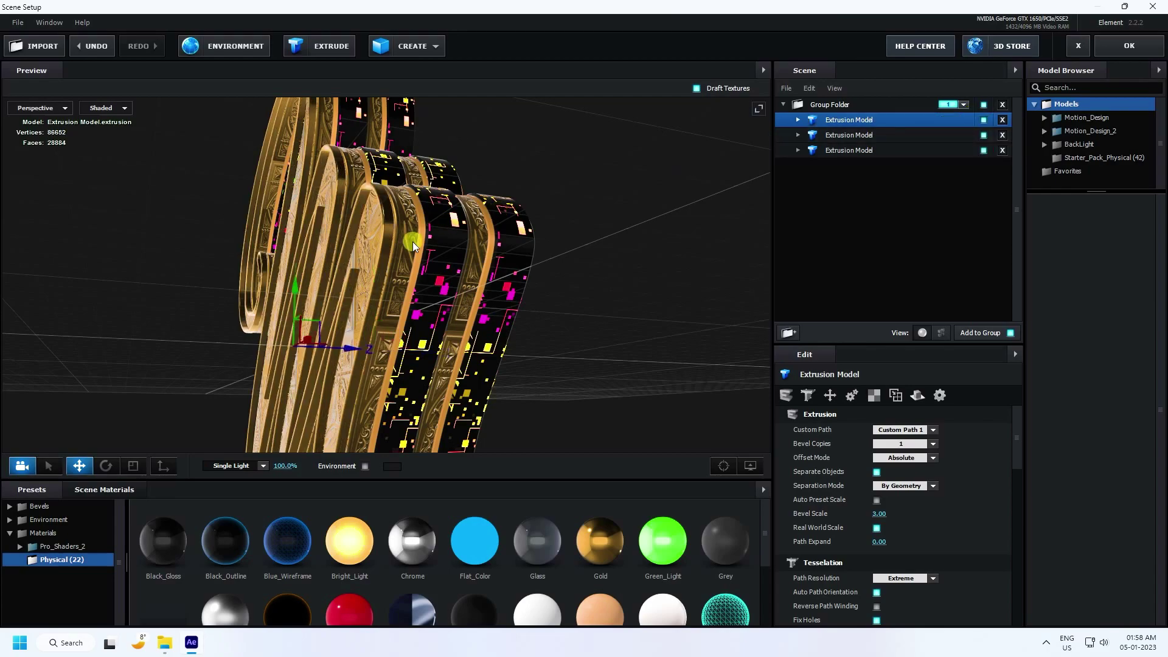
key(ctrl+d)
drag(351, 348, 291, 124)
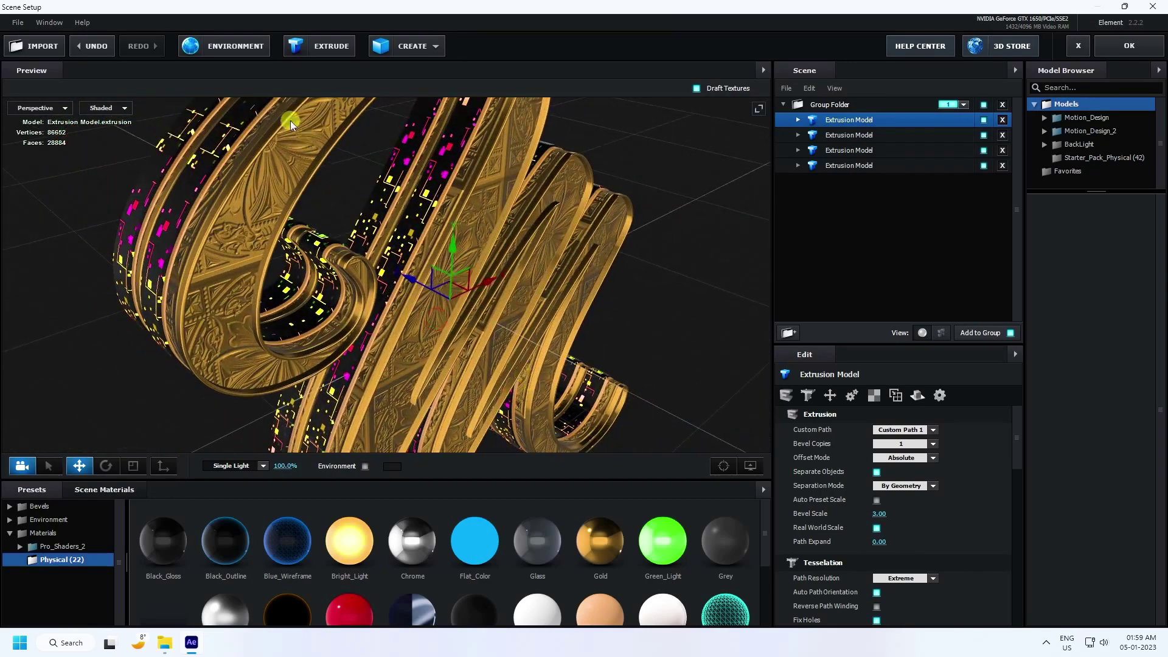
Add a double-sided plane and set its Orientation X to 270°.
click(429, 44)
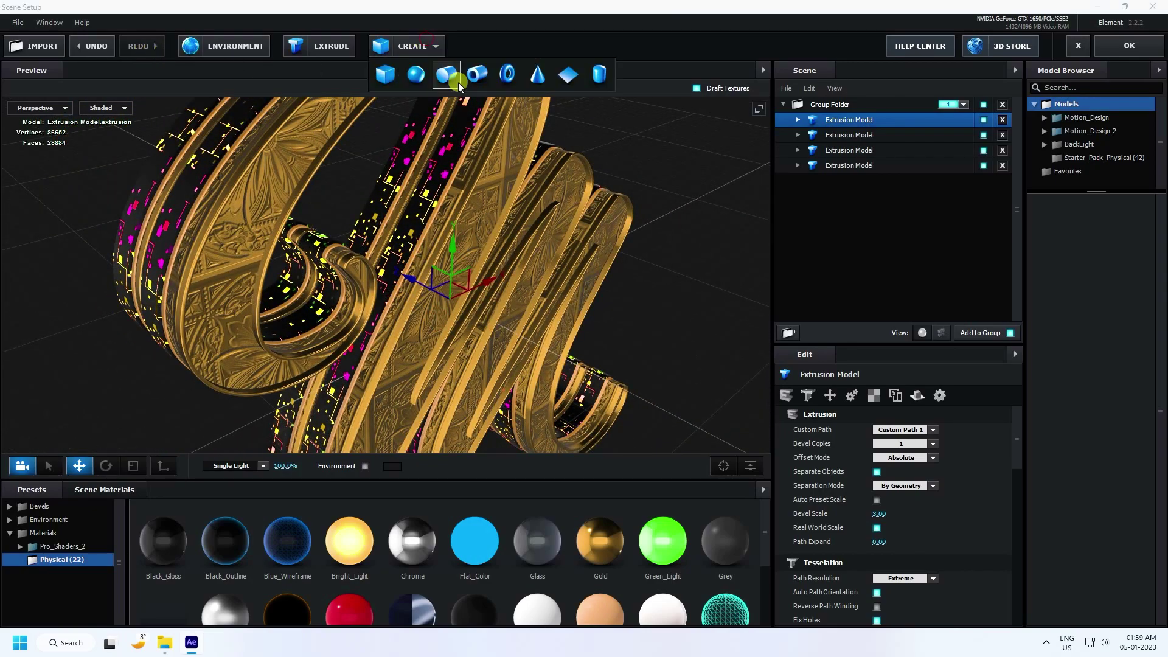
click(566, 75)
scroll(572, 311, down, 3)
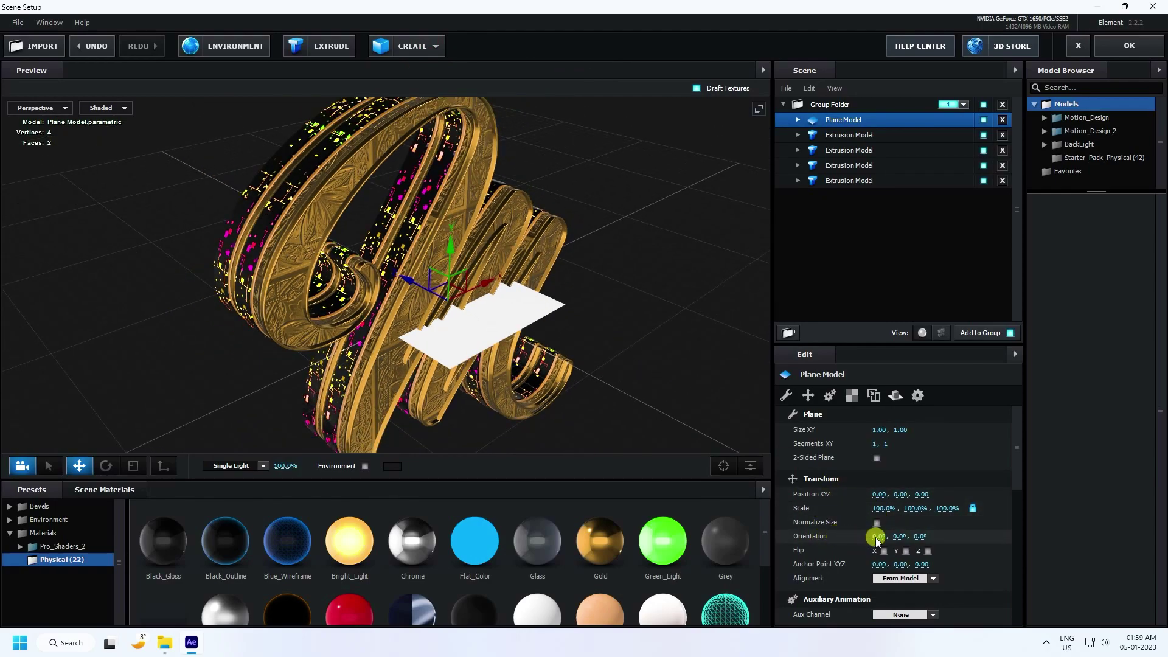
drag(877, 539, 992, 543)
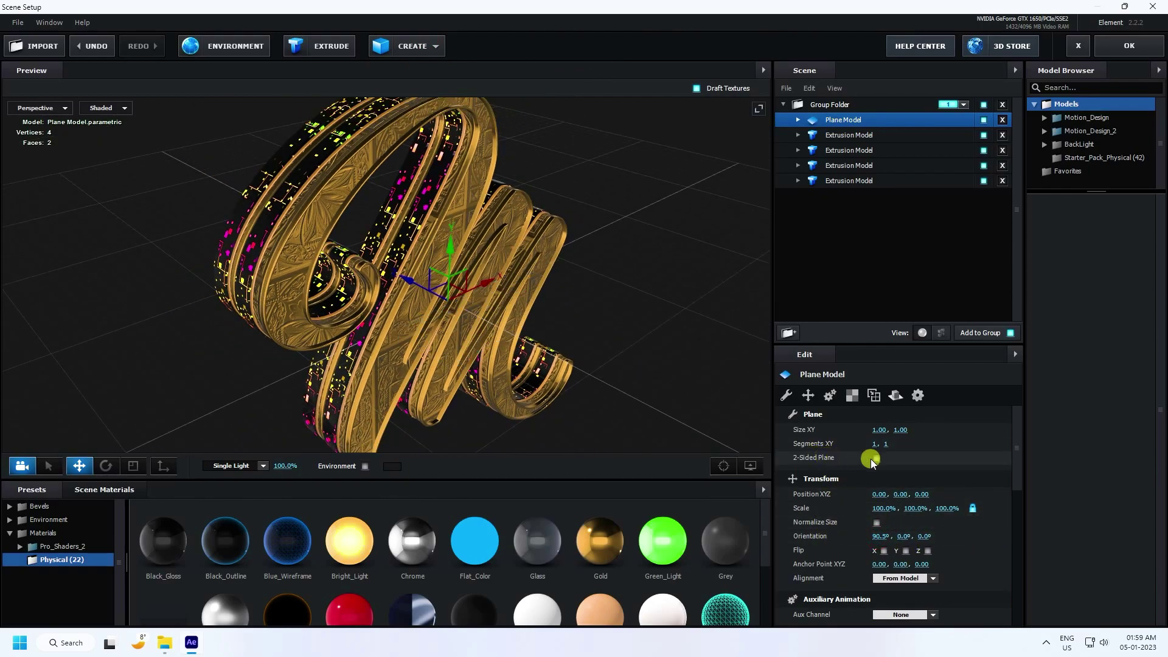
click(876, 459)
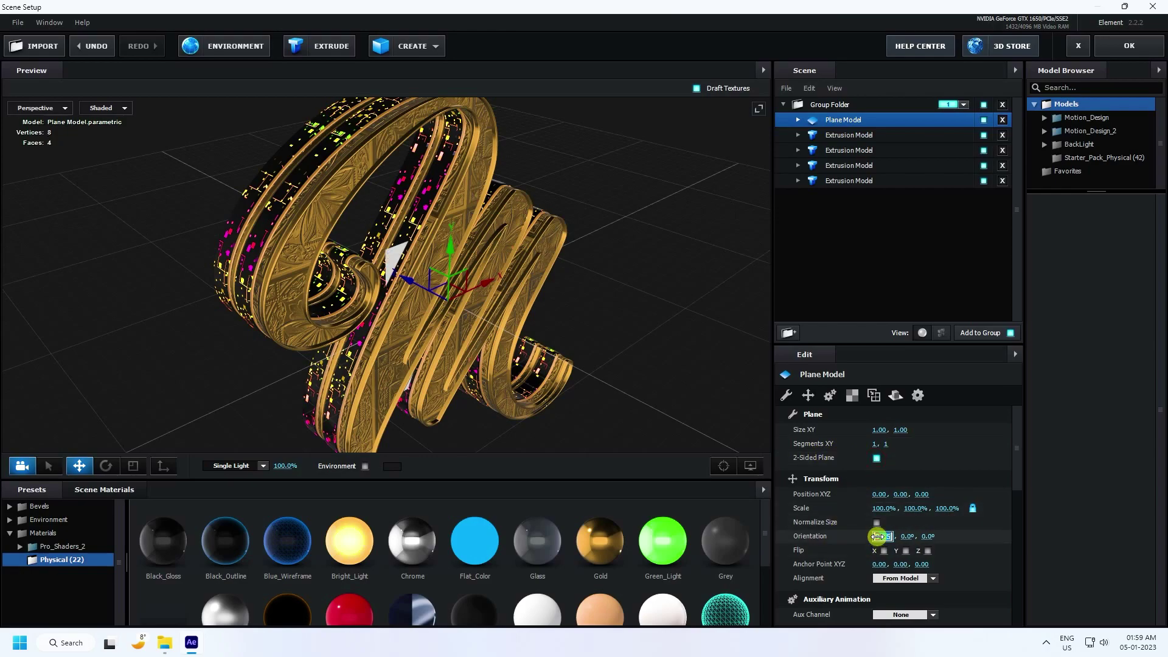
text(270)
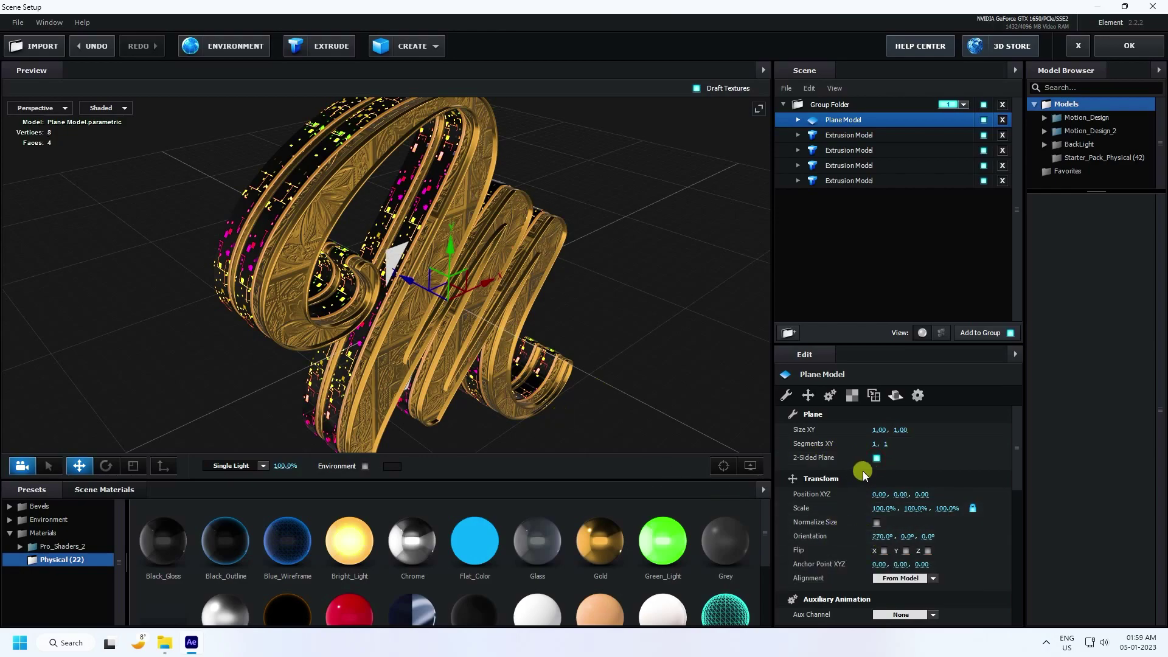
drag(548, 316, 475, 365)
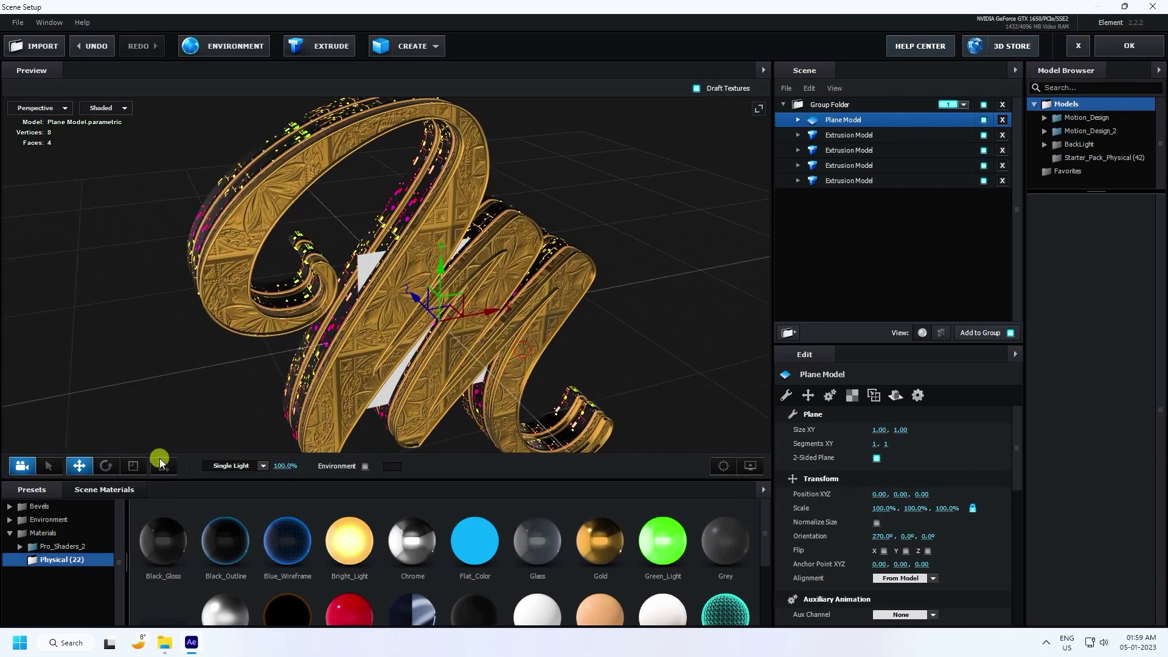
Scale the plane up to about 1300% as a backdrop behind the M.
click(133, 466)
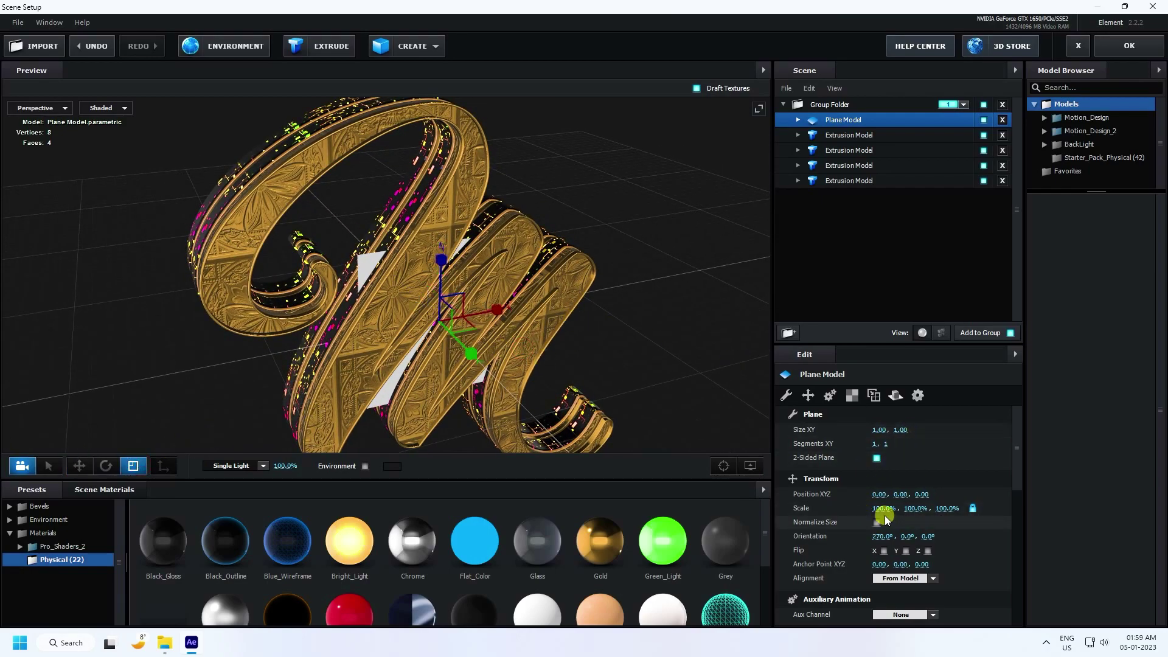
drag(883, 507, 1122, 485)
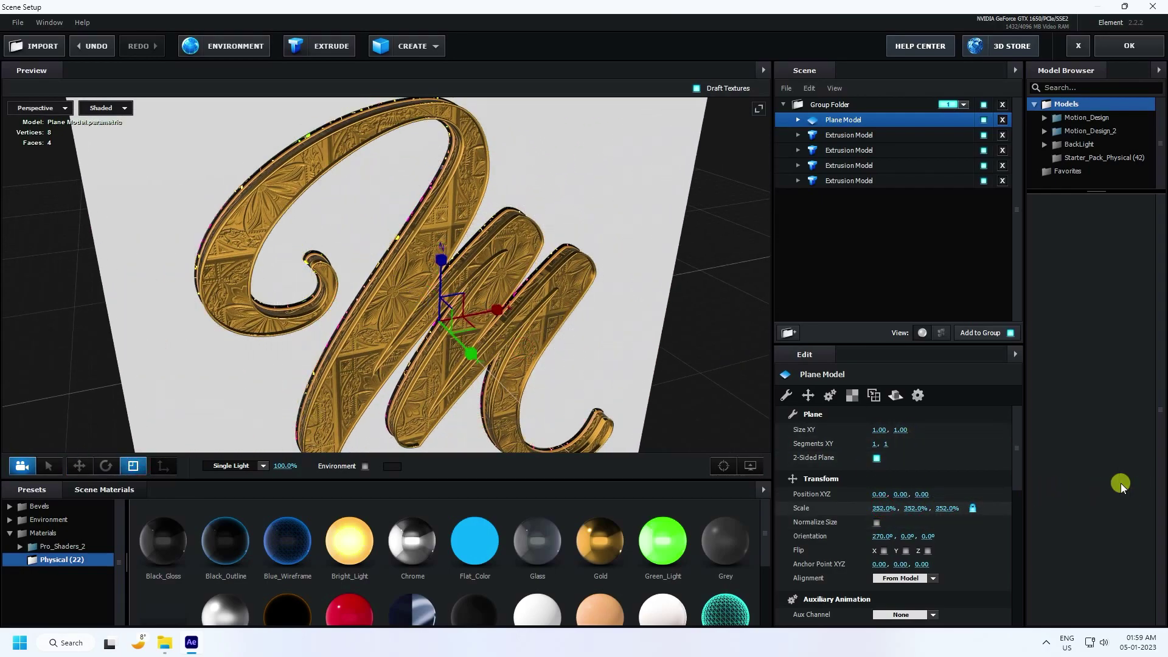
drag(878, 508, 1163, 511)
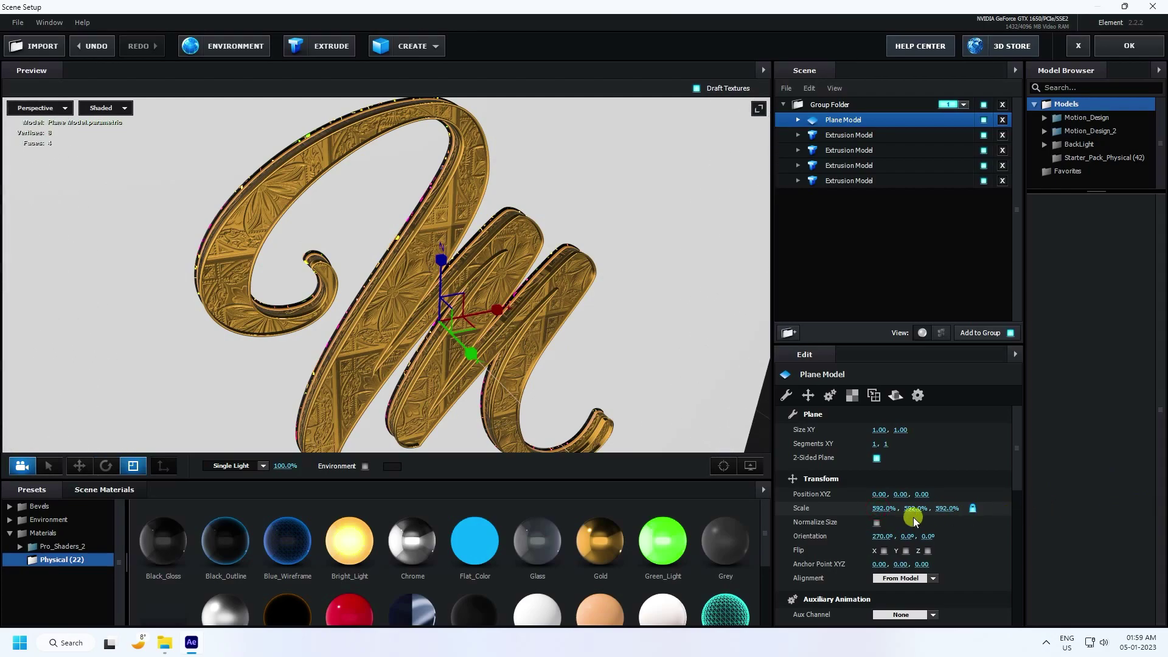
key(Return)
scroll(553, 325, down, 6)
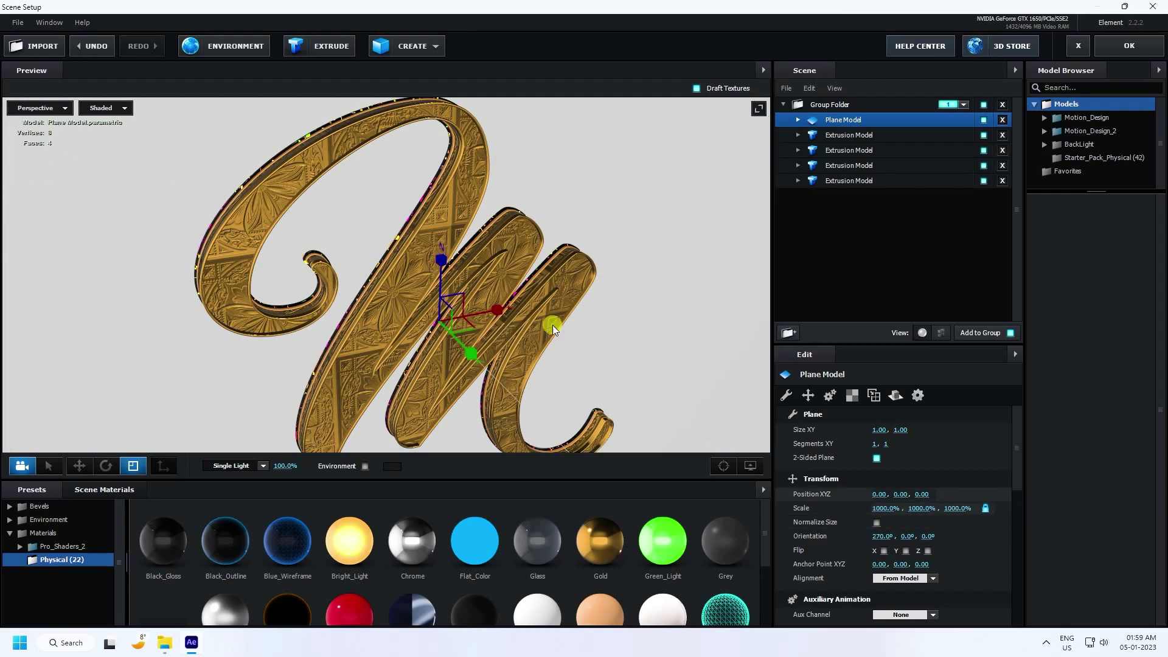
scroll(421, 284, up, 2)
drag(421, 280, 542, 328)
scroll(545, 327, up, 3)
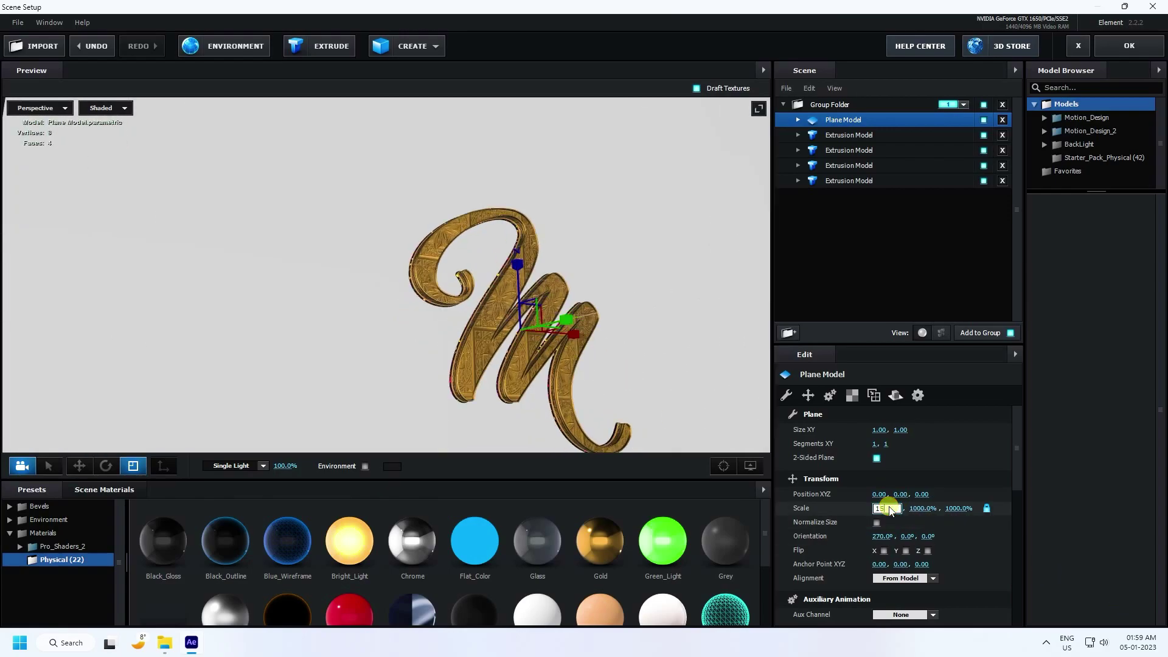
drag(583, 321, 498, 344)
Move the plane back to Position Z 0.30.
click(79, 465)
scroll(444, 286, down, 3)
drag(443, 286, 530, 295)
drag(394, 312, 367, 283)
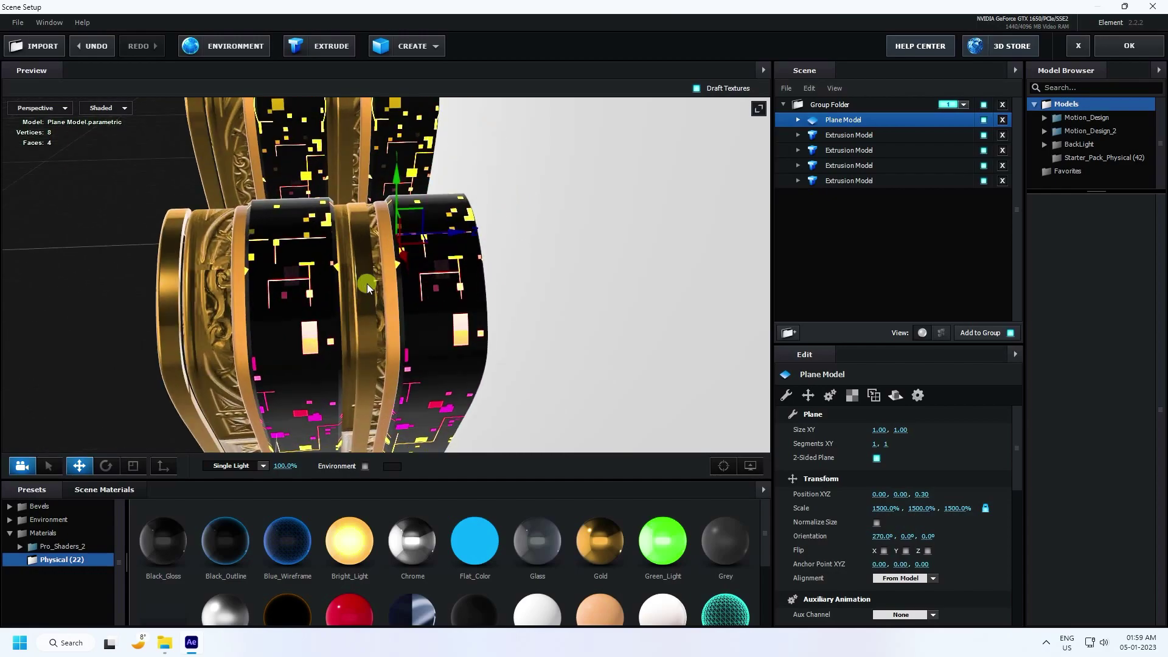
Shift the first extrusion's Gold layer along Z and raise its bevel size from 0.91 to 1.74.
click(969, 140)
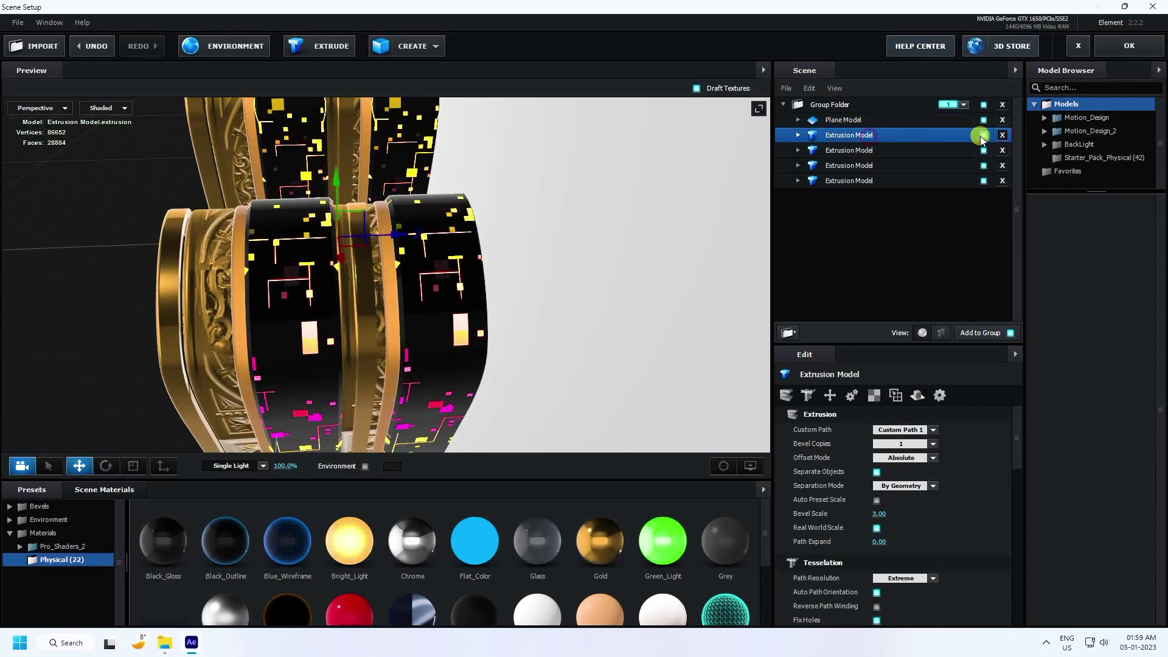
drag(398, 244, 491, 233)
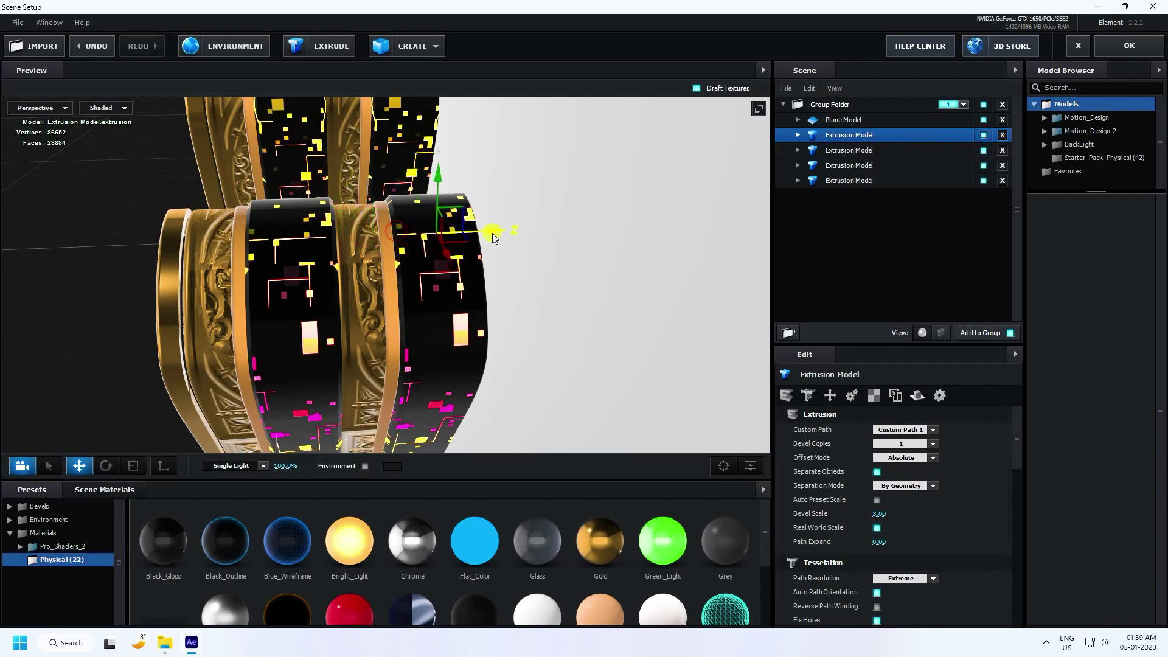
click(799, 135)
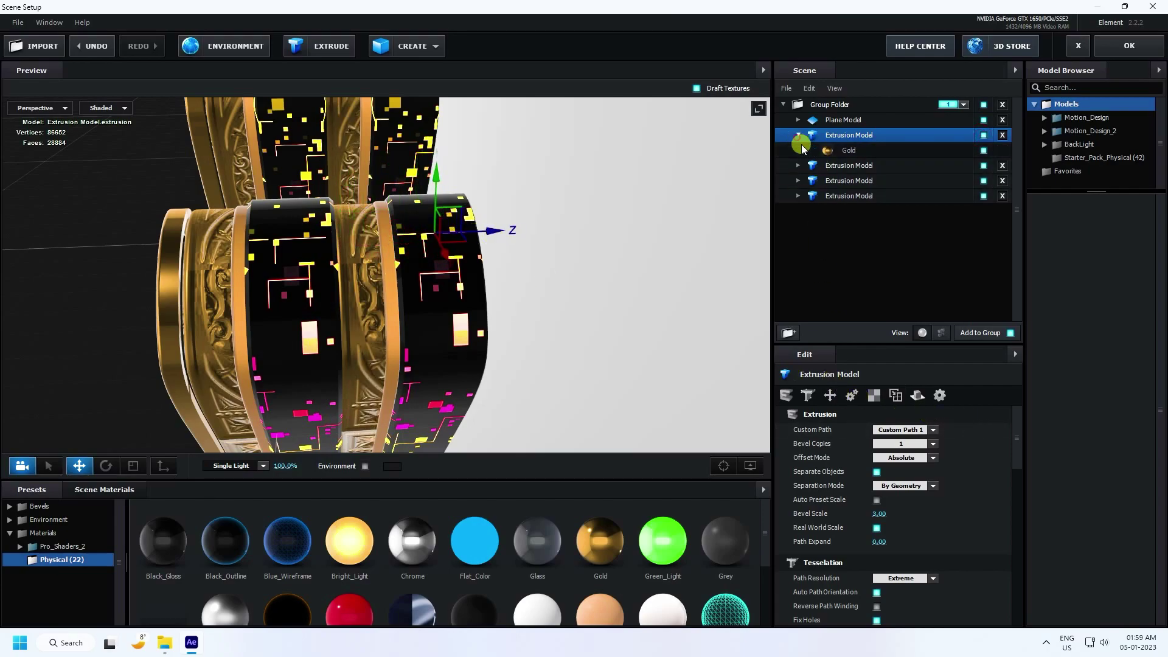
click(844, 150)
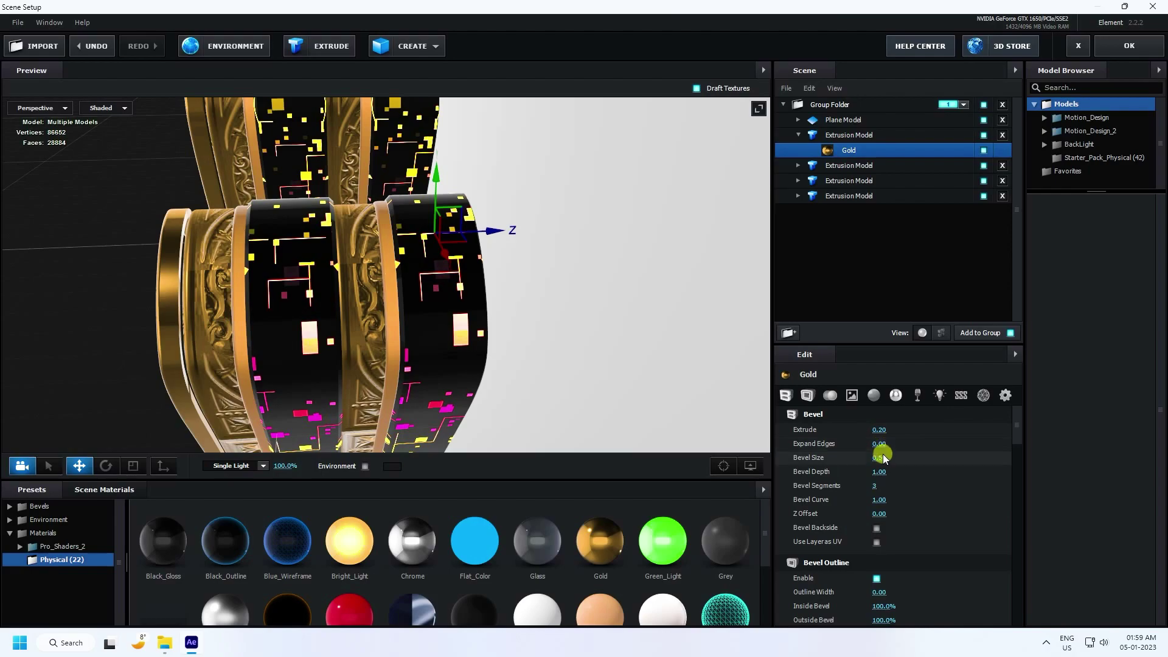
drag(499, 292, 464, 295)
drag(499, 247, 542, 280)
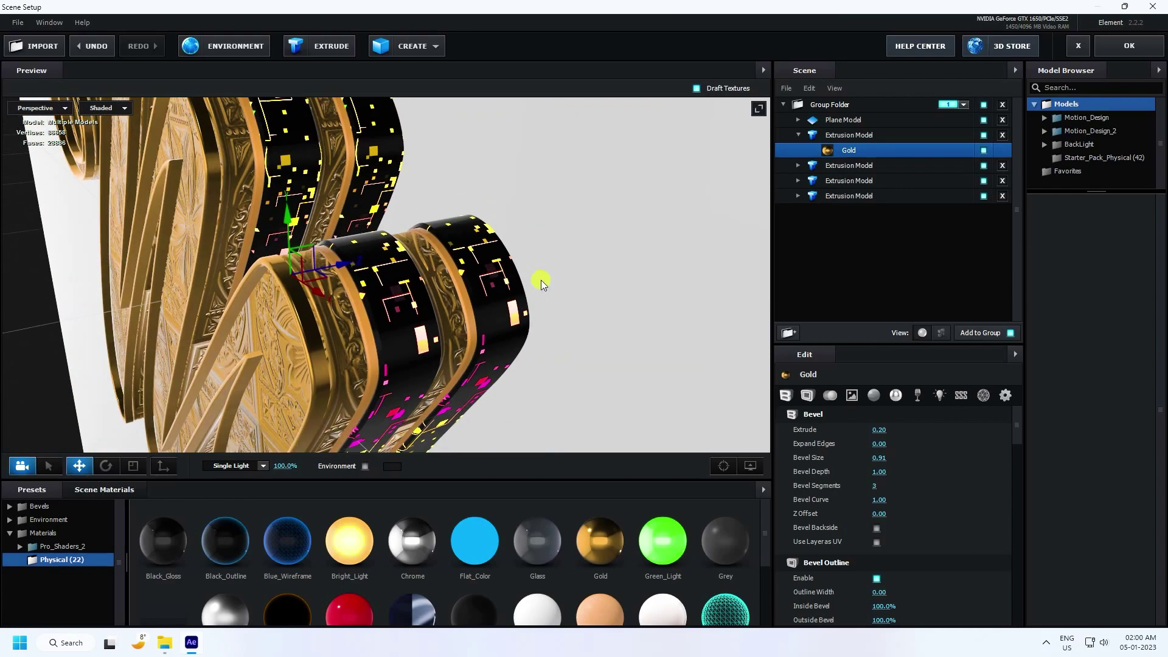
drag(905, 455, 941, 449)
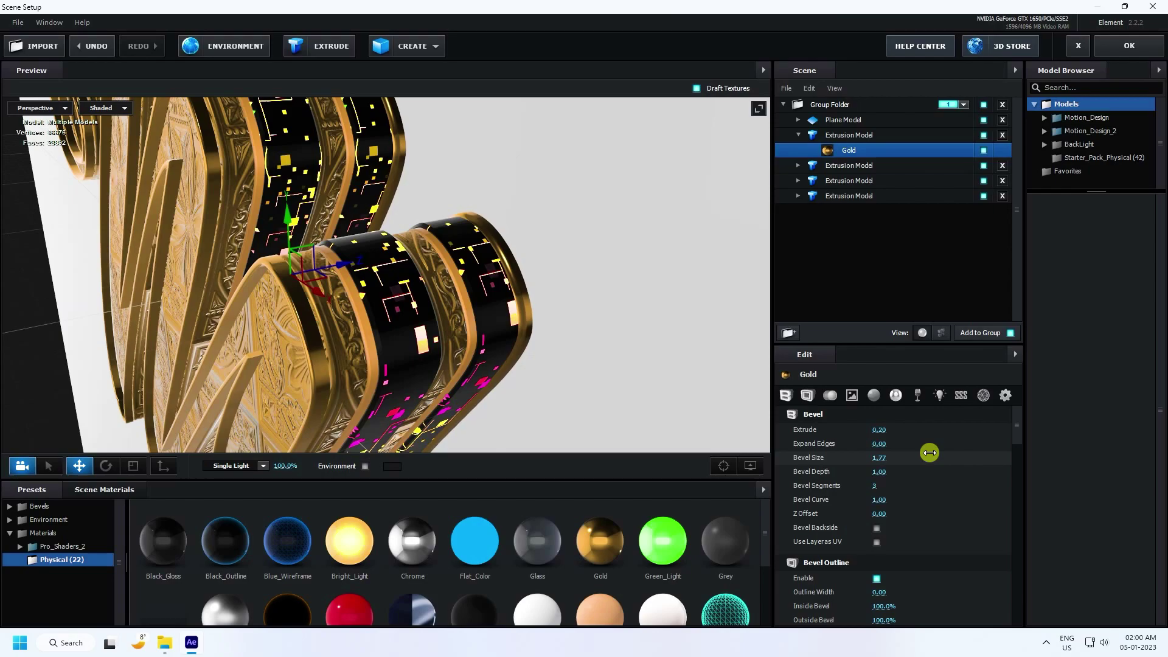
drag(529, 363, 914, 190)
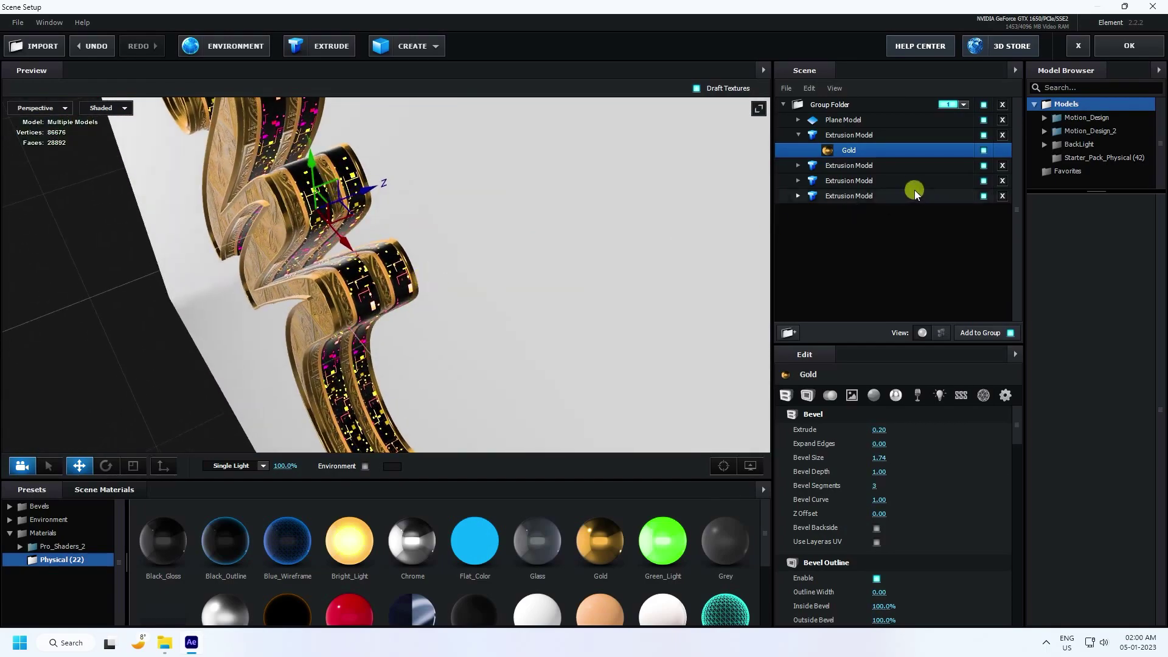
click(858, 167)
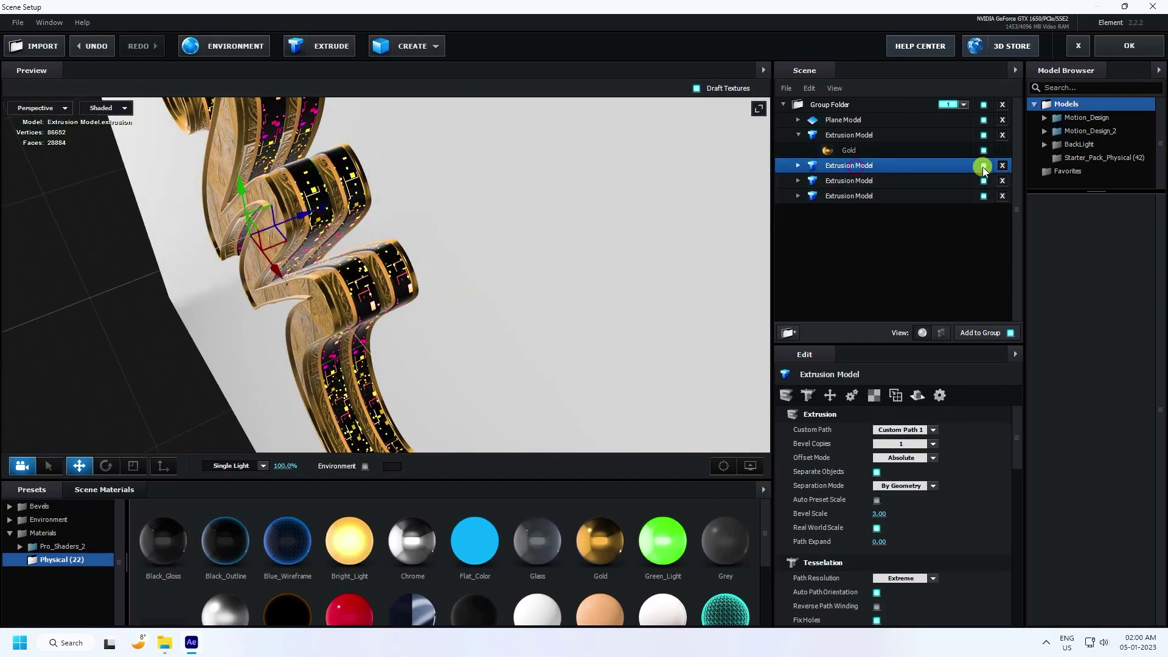
Duplicate the second extrusion model and move the copy up and right.
click(849, 153)
click(852, 167)
key(ctrl+d)
drag(267, 240, 288, 238)
drag(250, 201, 377, 340)
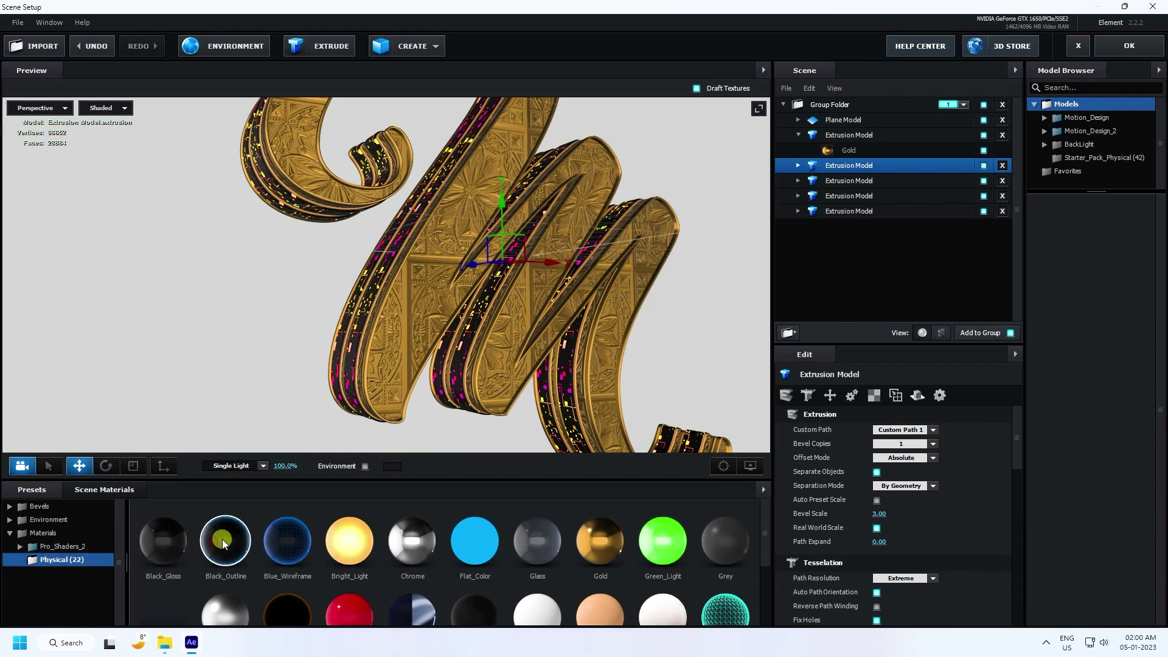
Apply the Black_Outline preset material to the backdrop plane.
drag(228, 552, 185, 316)
scroll(185, 316, down, 5)
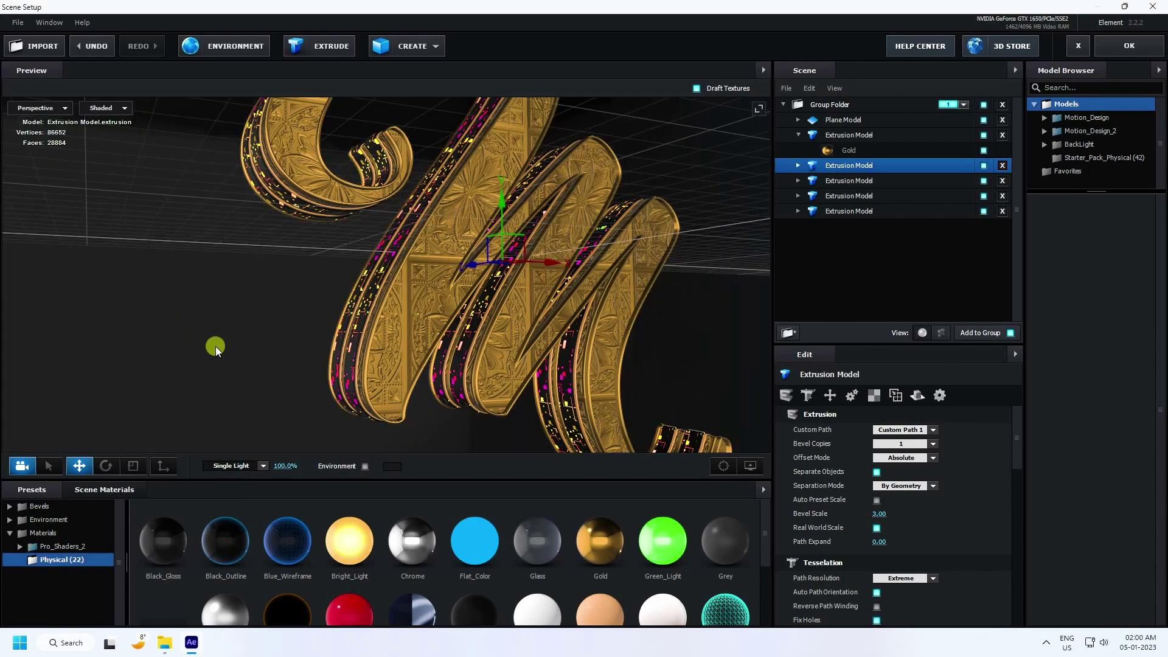
drag(256, 345, 423, 324)
Load the bg image as the Black_Outline material's Normal Bump texture.
scroll(423, 324, up, 2)
click(97, 489)
click(388, 572)
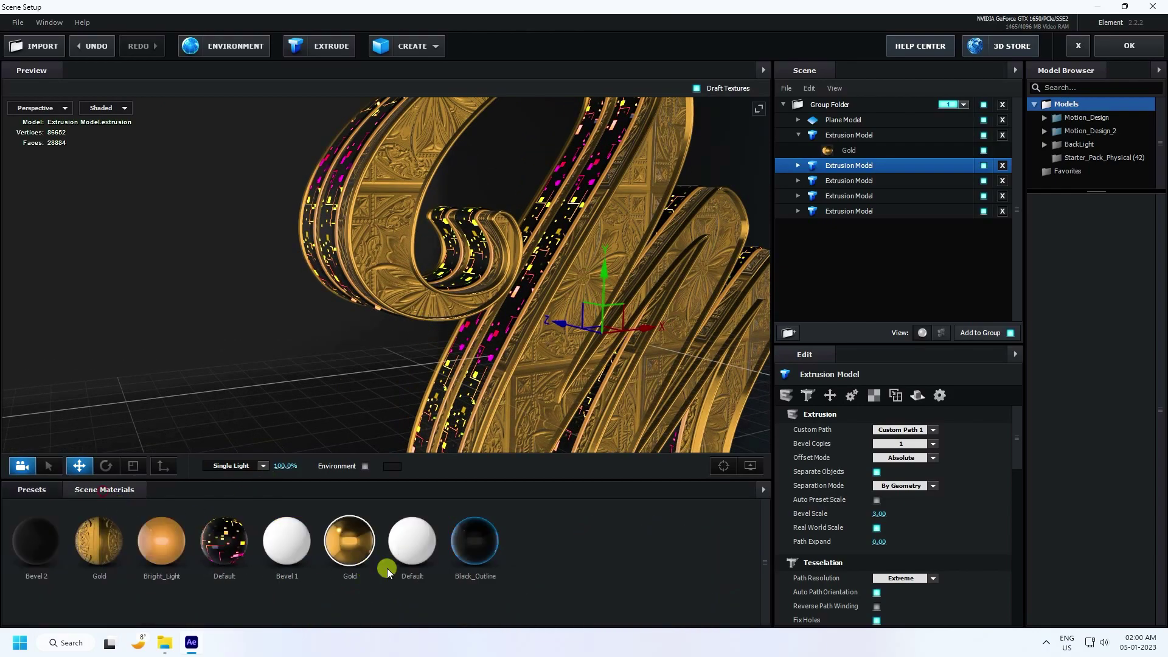
click(480, 553)
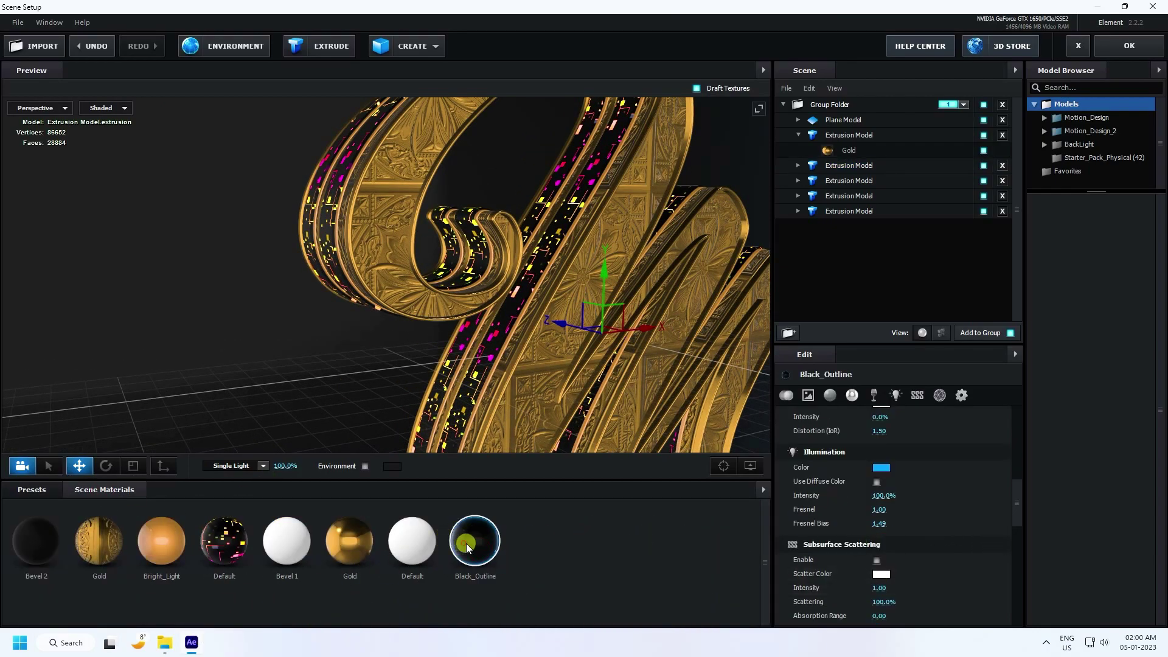
scroll(849, 520, up, 6)
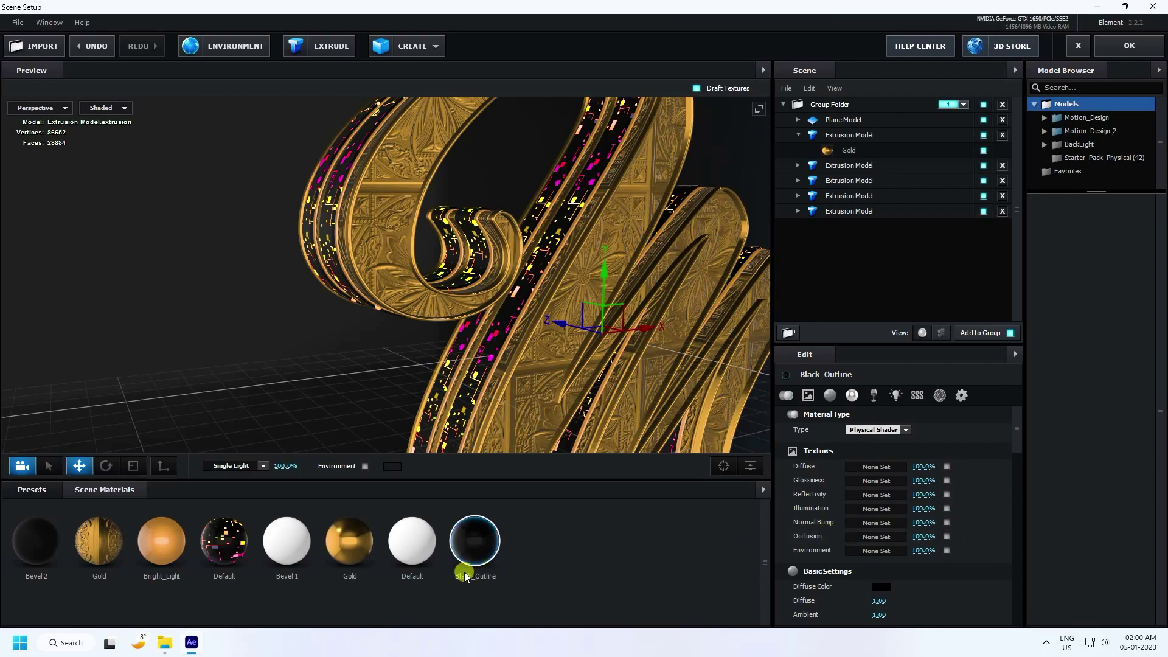
mouse_move(166, 643)
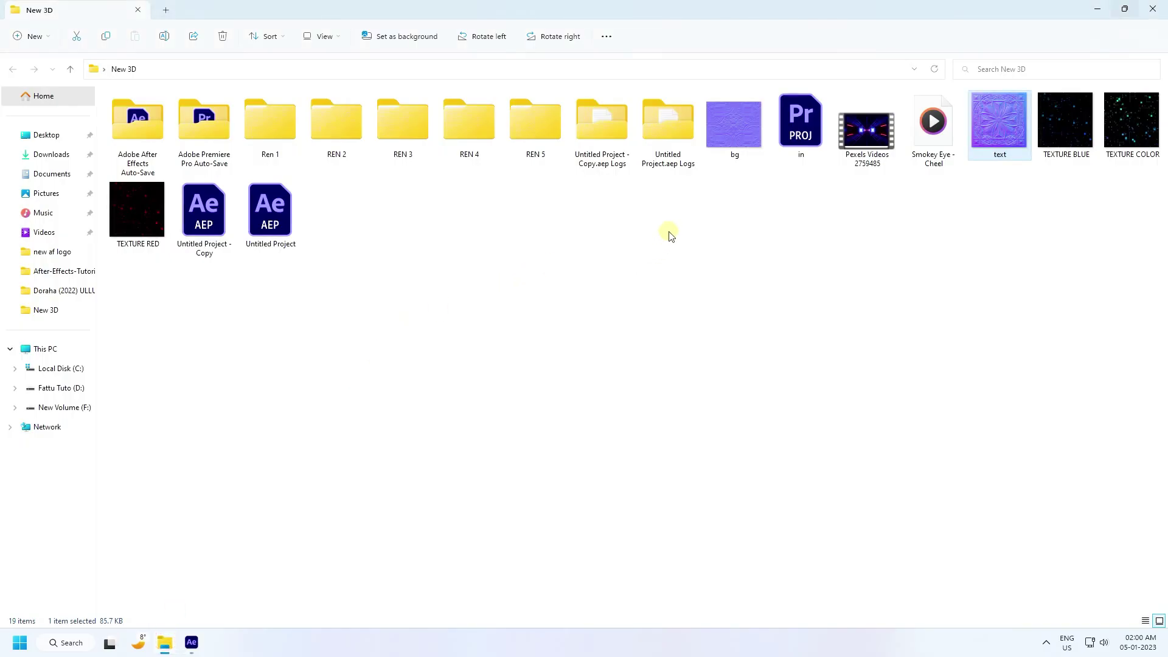
click(724, 149)
drag(718, 149, 876, 524)
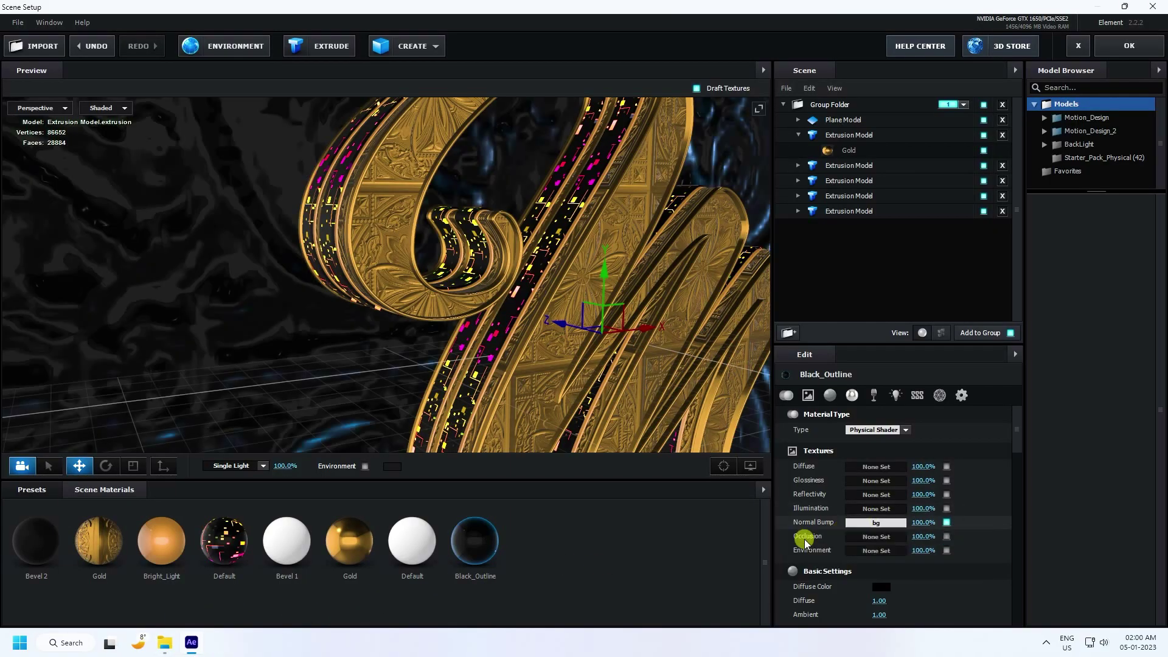
Load the bg image into Black_Outline's Glossiness texture slot as well.
click(163, 649)
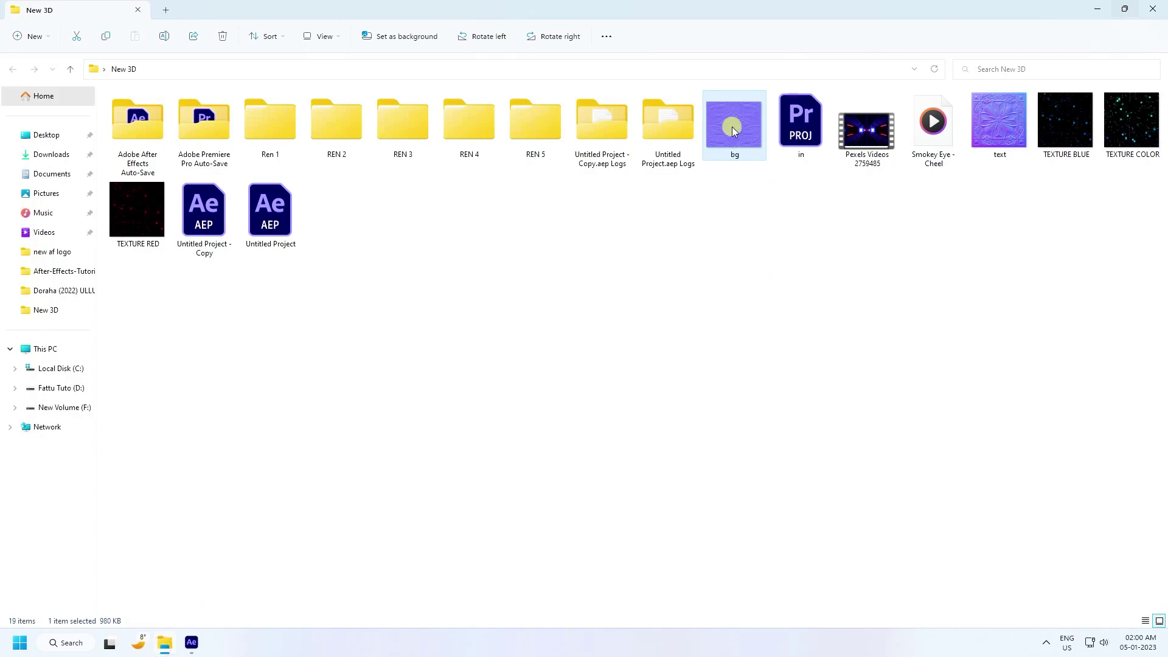
drag(732, 127, 895, 485)
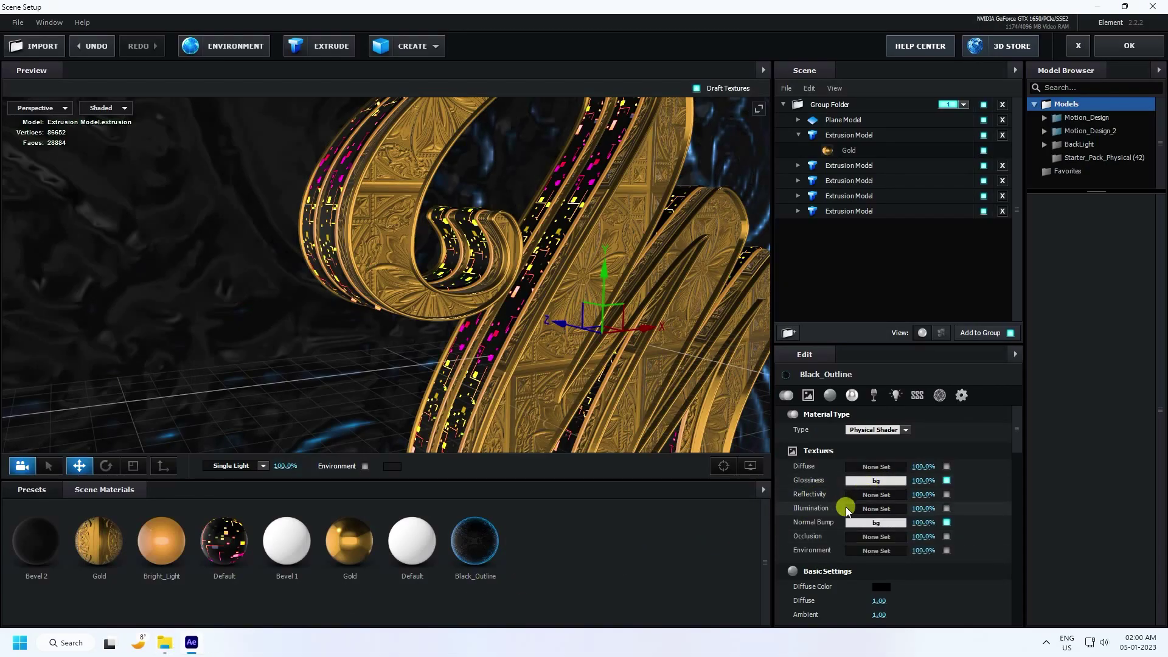
click(843, 120)
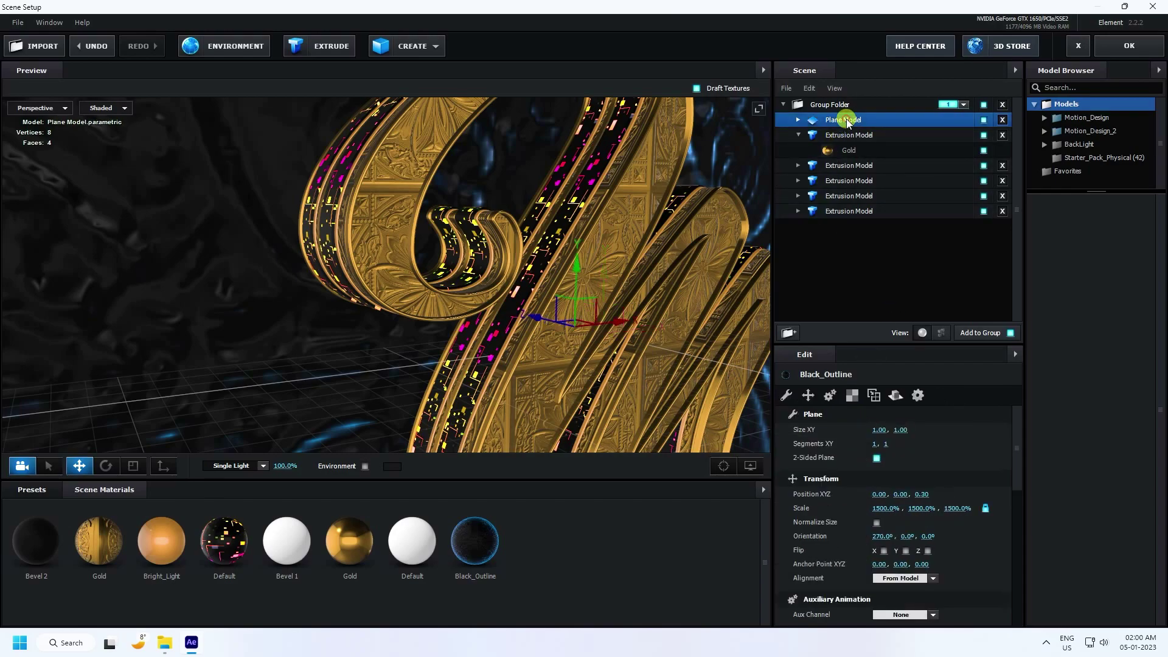
Set the plane's UV Repeat to 20 and 20 for a fine bg relief pattern.
click(852, 396)
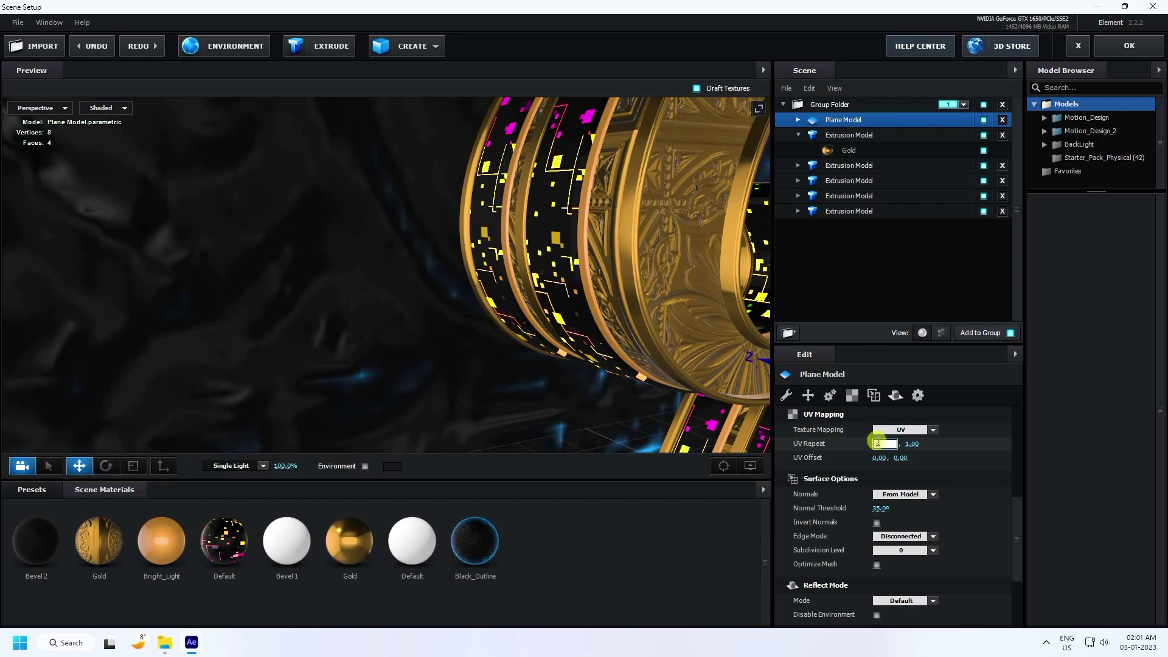
text(20)
key(Return)
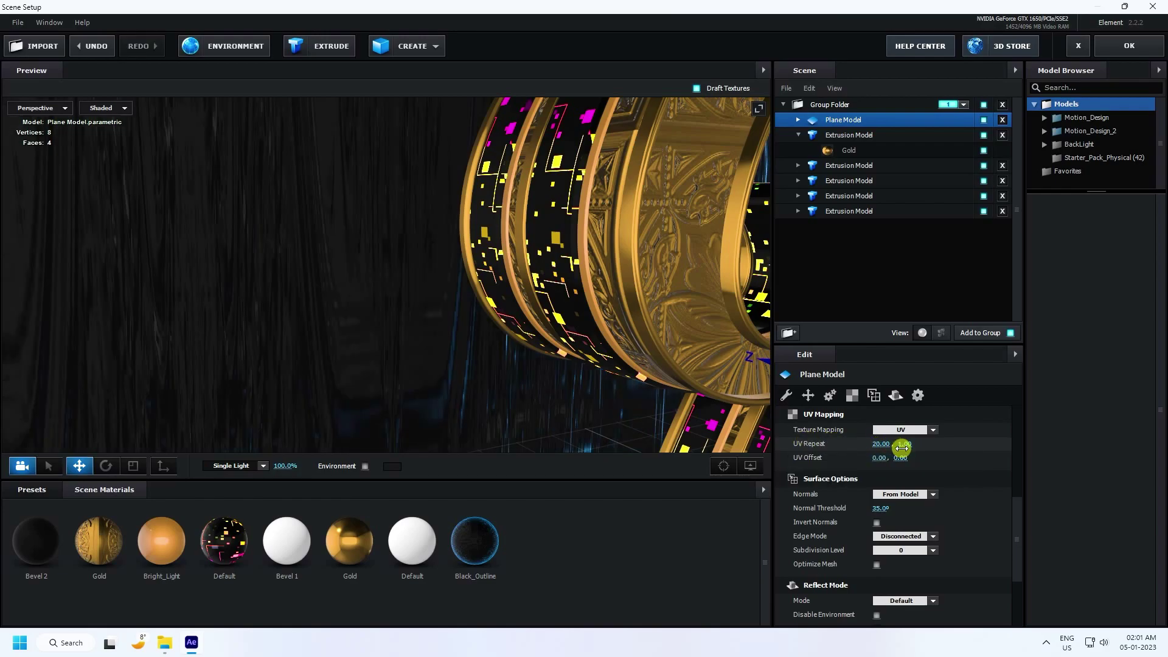
click(904, 448)
text(20)
key(Return)
scroll(368, 339, down, 5)
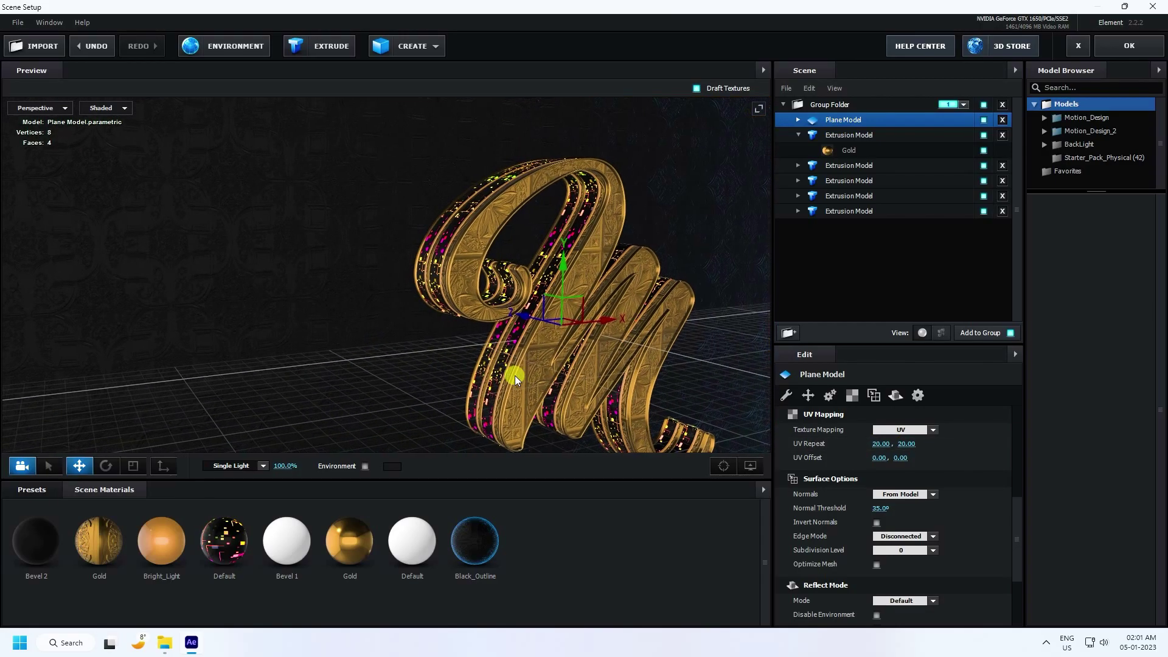
drag(515, 374, 487, 352)
scroll(487, 352, up, 5)
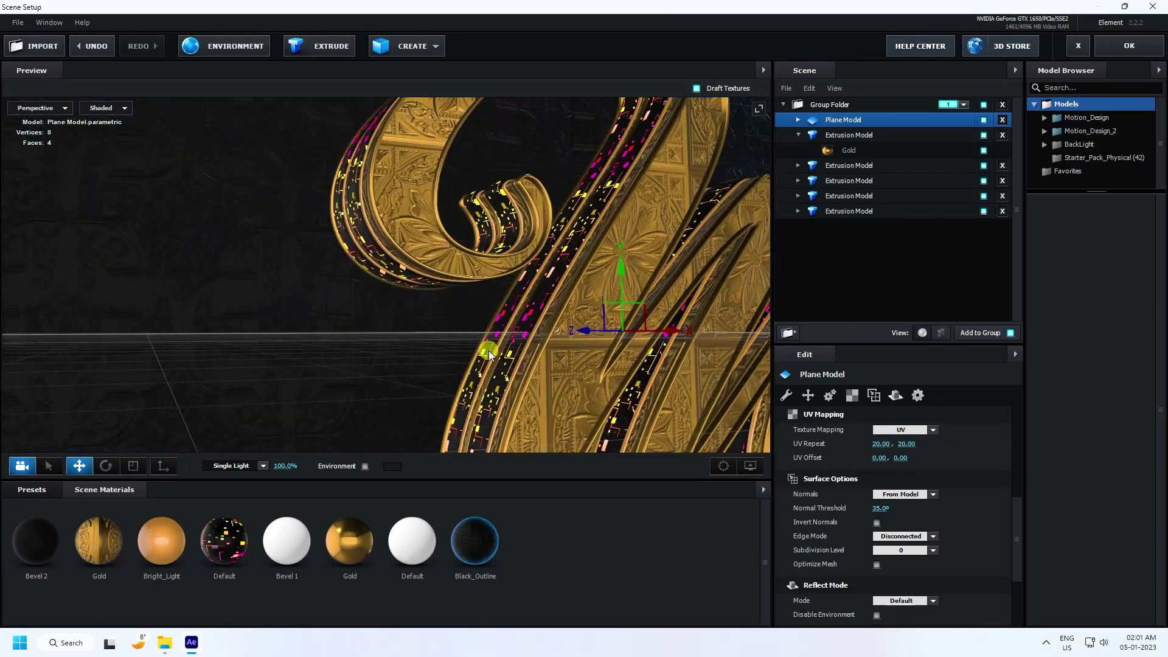
Set the backdrop plane's Reflect Mode to Mirror Surface so it reflects the gold M.
right_click(840, 122)
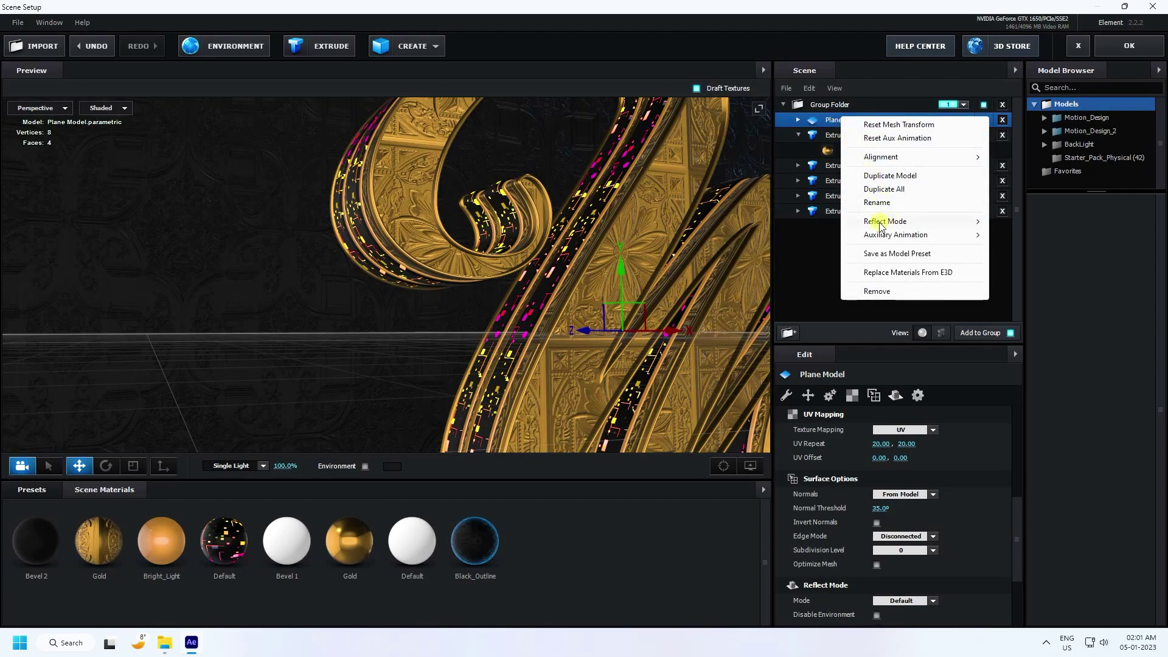
mouse_move(952, 222)
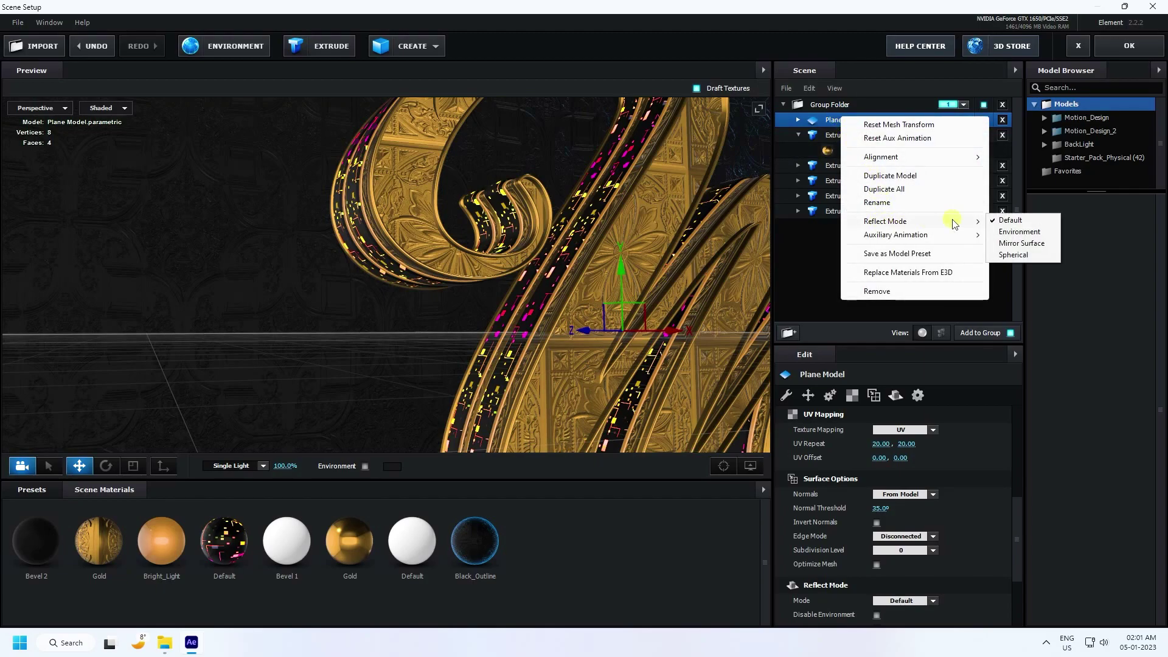
click(1003, 246)
drag(438, 243, 642, 272)
drag(491, 289, 545, 379)
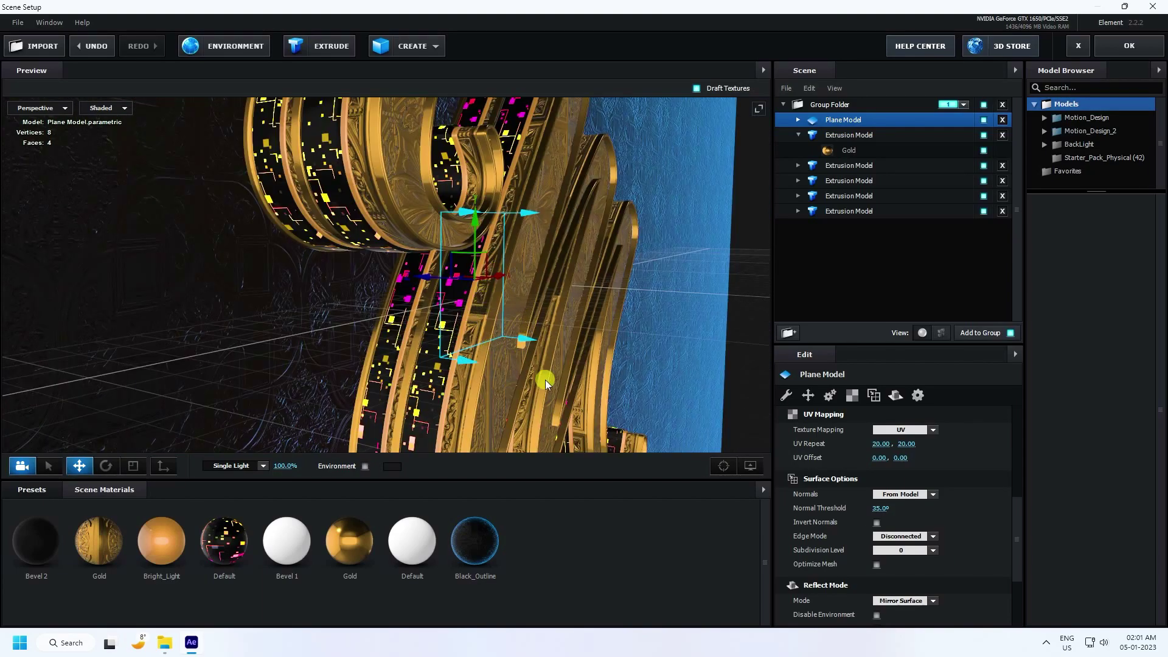
Browse the environment presets and apply the Basic_2K_02 map.
click(38, 490)
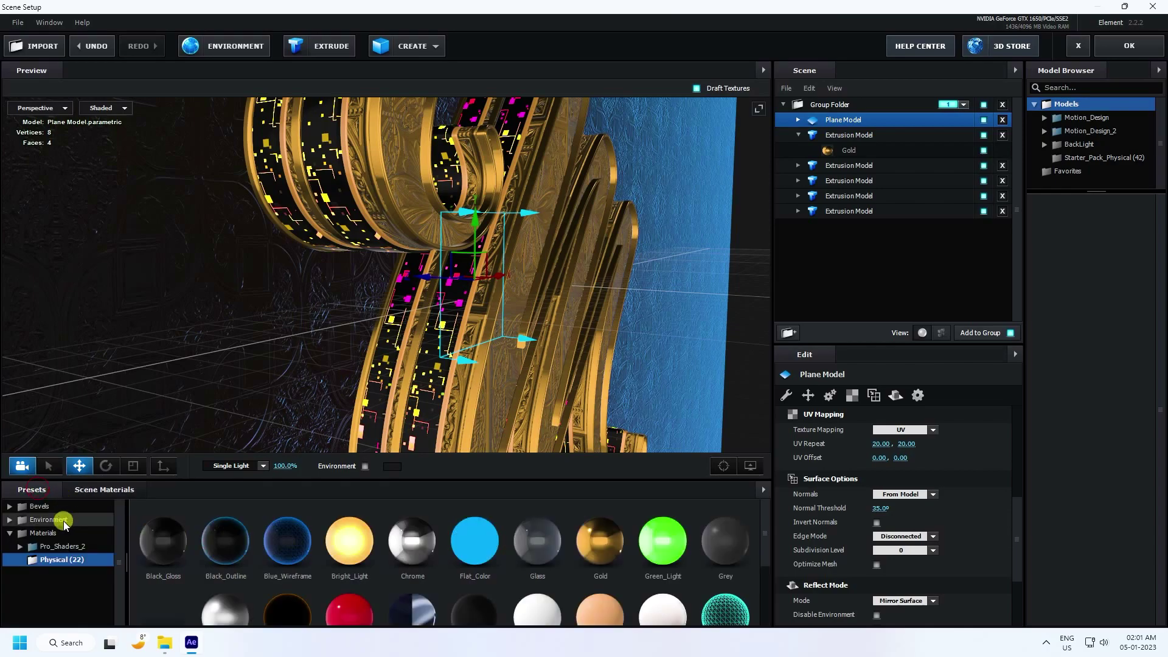
click(38, 518)
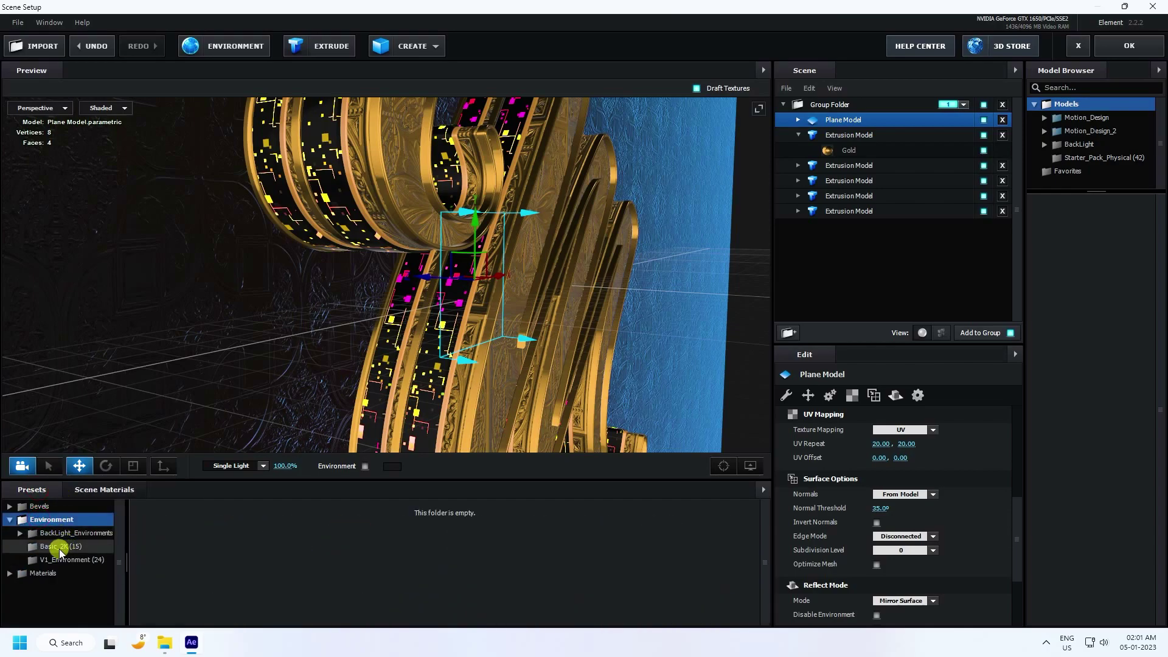
click(58, 549)
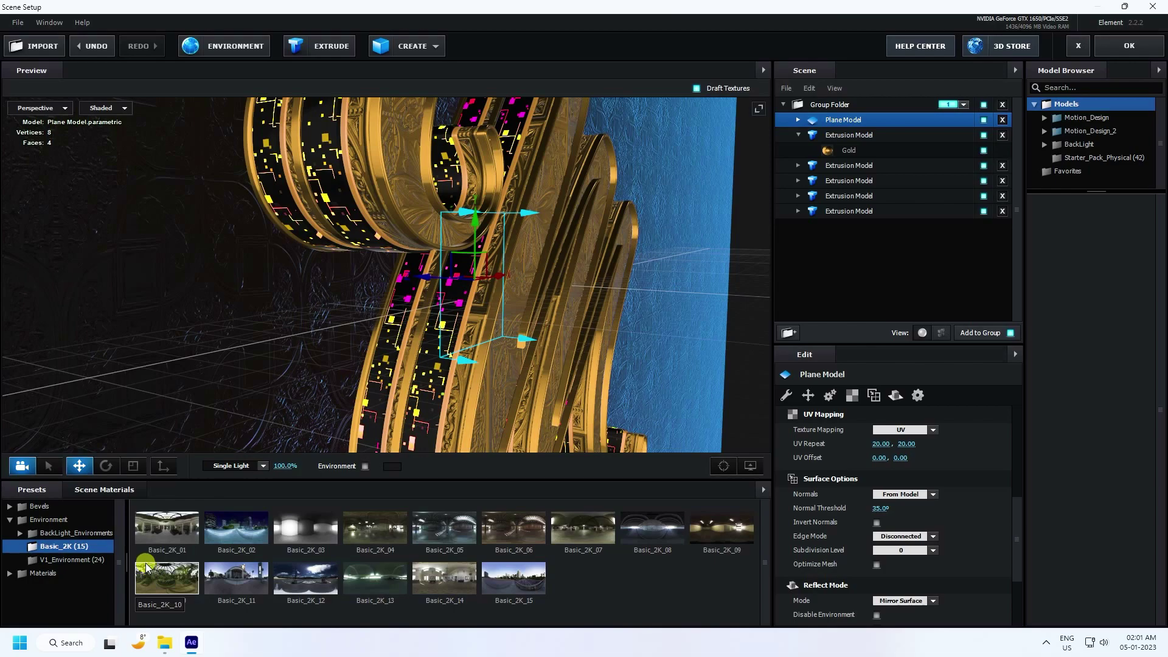
double_click(58, 533)
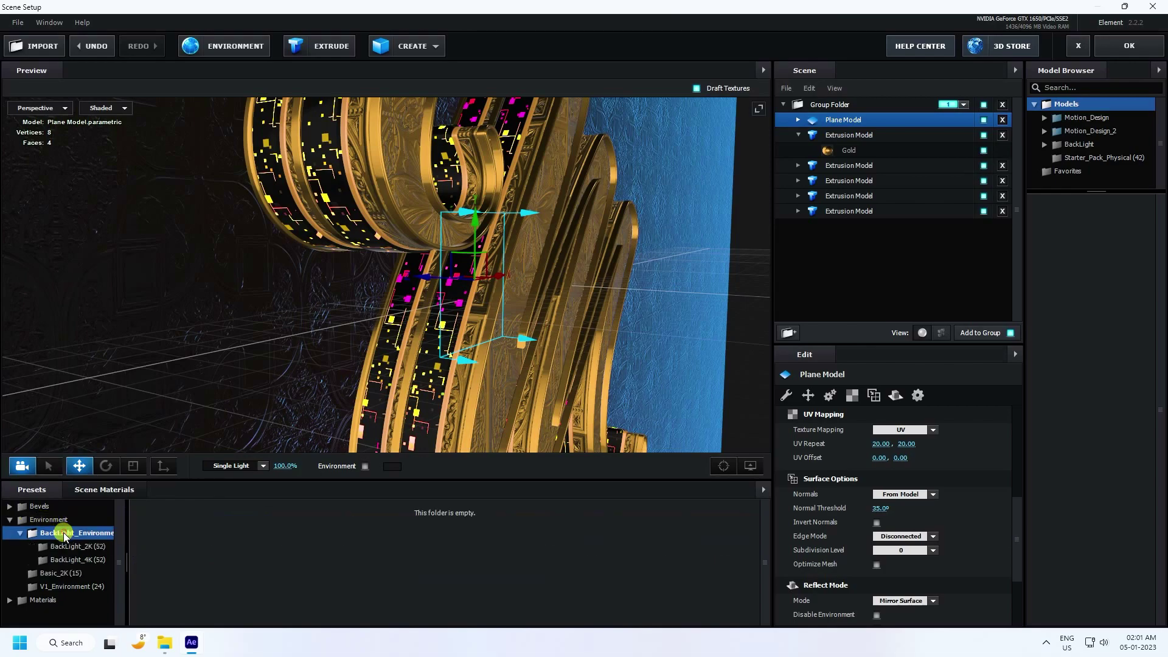
click(66, 549)
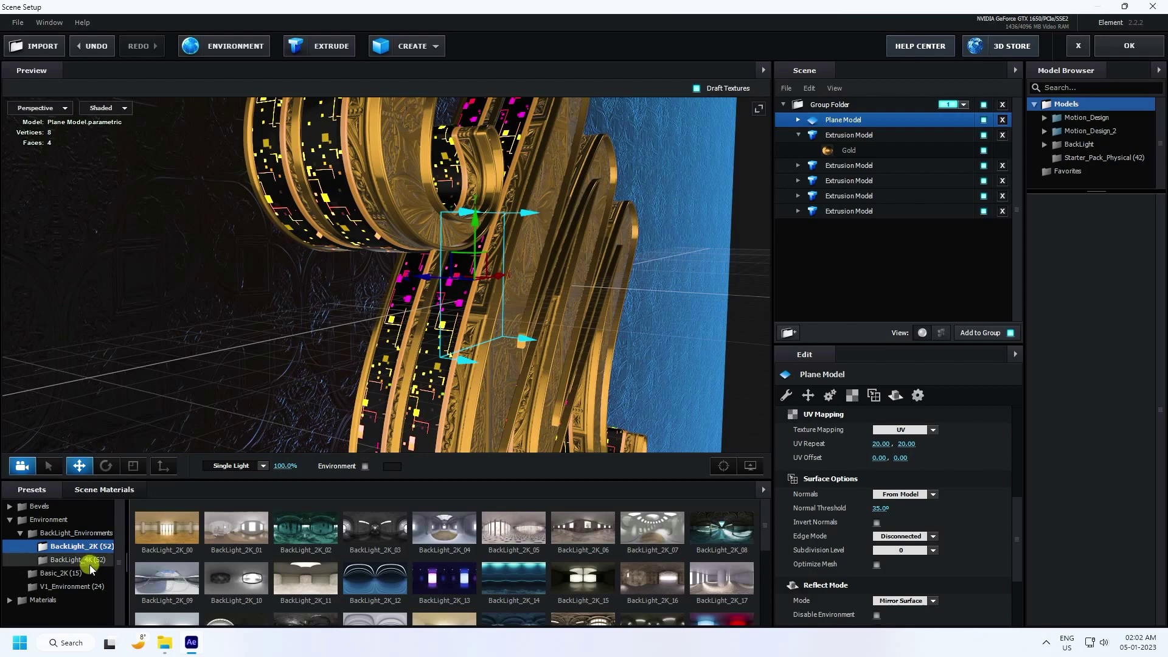
click(66, 574)
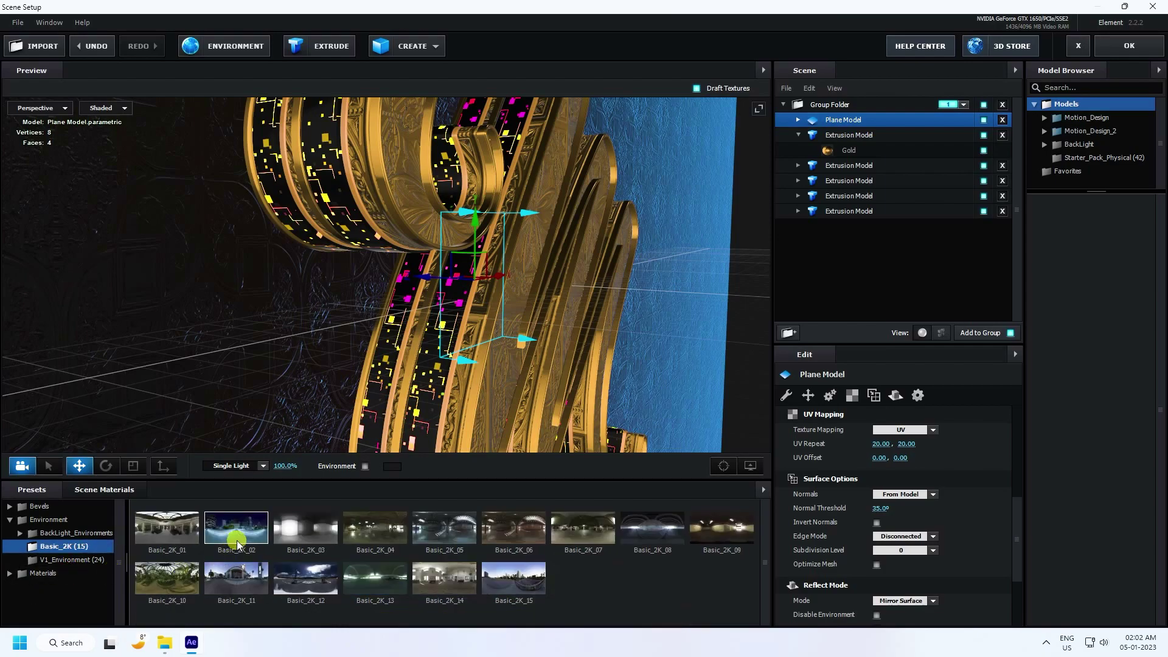
click(236, 540)
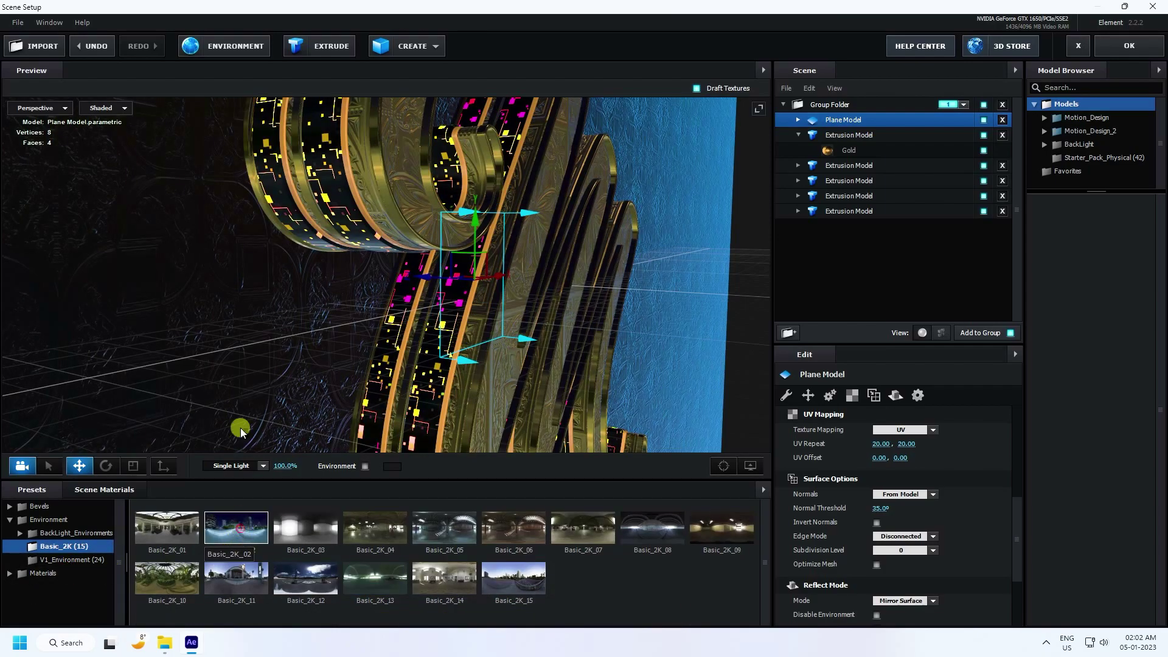
Set the environment map's brightness to 50% and saturation to -100%.
click(223, 50)
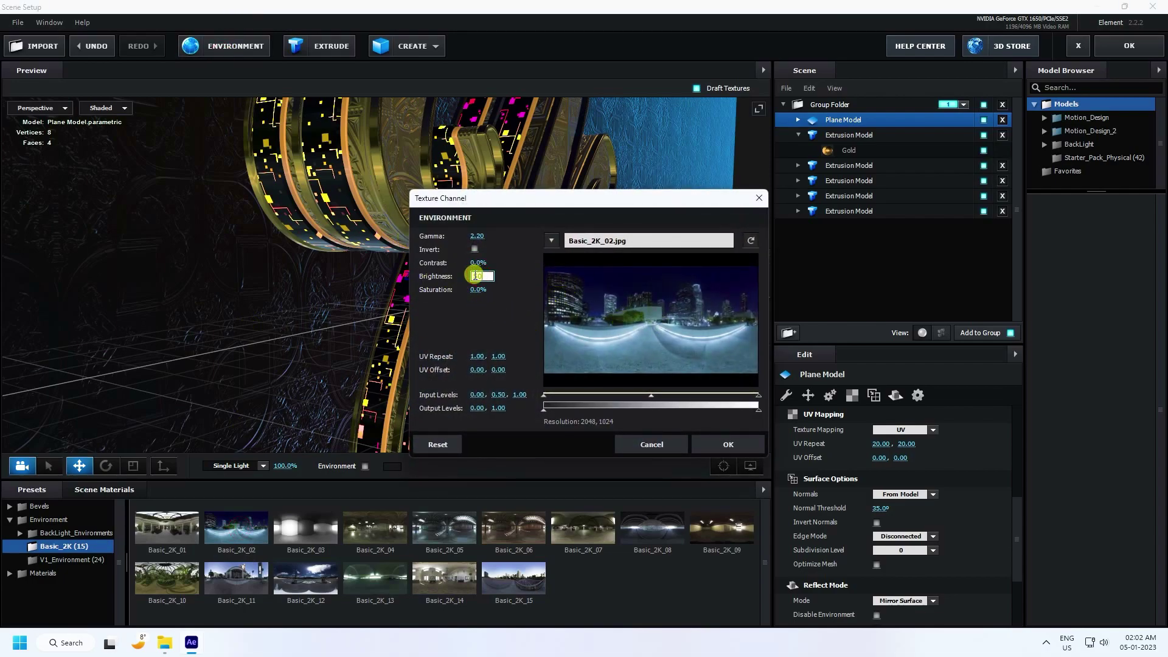
text(50)
key(Return)
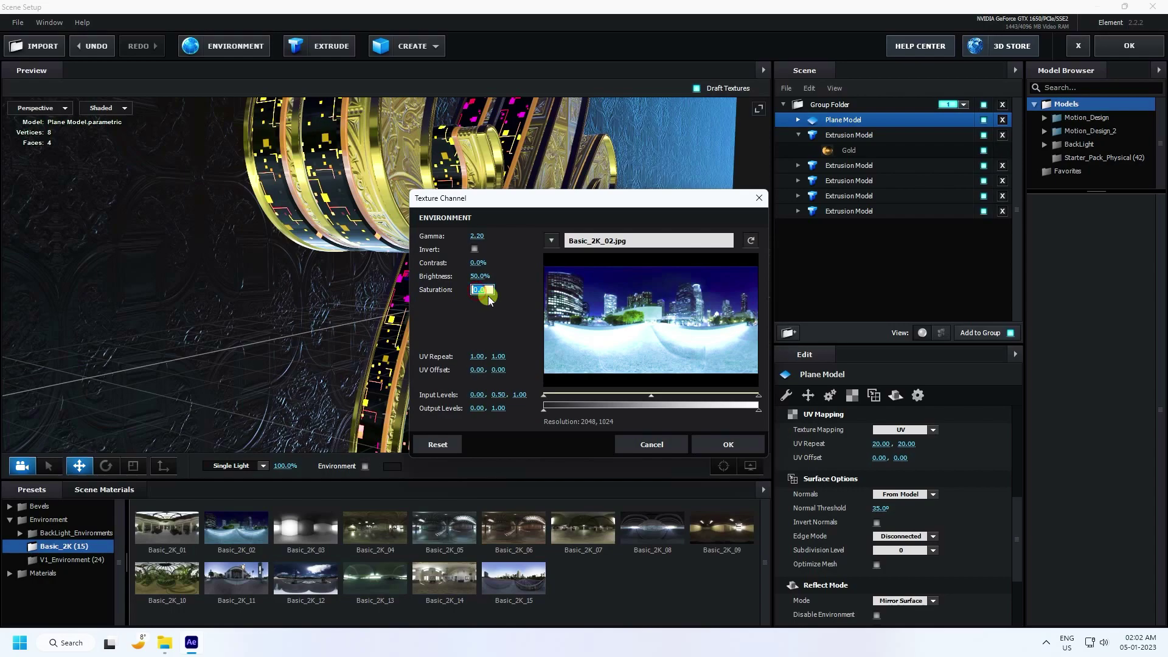
key(BackSpace)
text(-100)
key(Return)
click(728, 446)
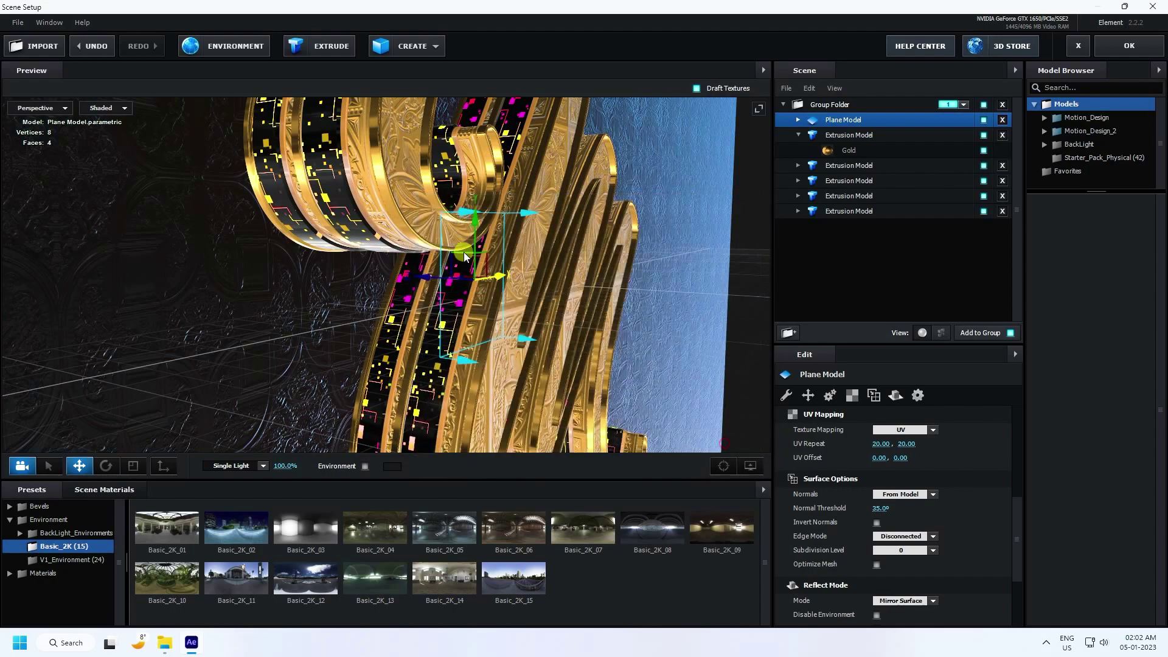
mouse_move(464, 251)
mouse_down()
mouse_move(575, 318)
mouse_move(496, 289)
mouse_move(496, 316)
mouse_move(575, 385)
mouse_move(615, 396)
mouse_move(517, 300)
mouse_move(496, 317)
mouse_move(510, 321)
mouse_up()
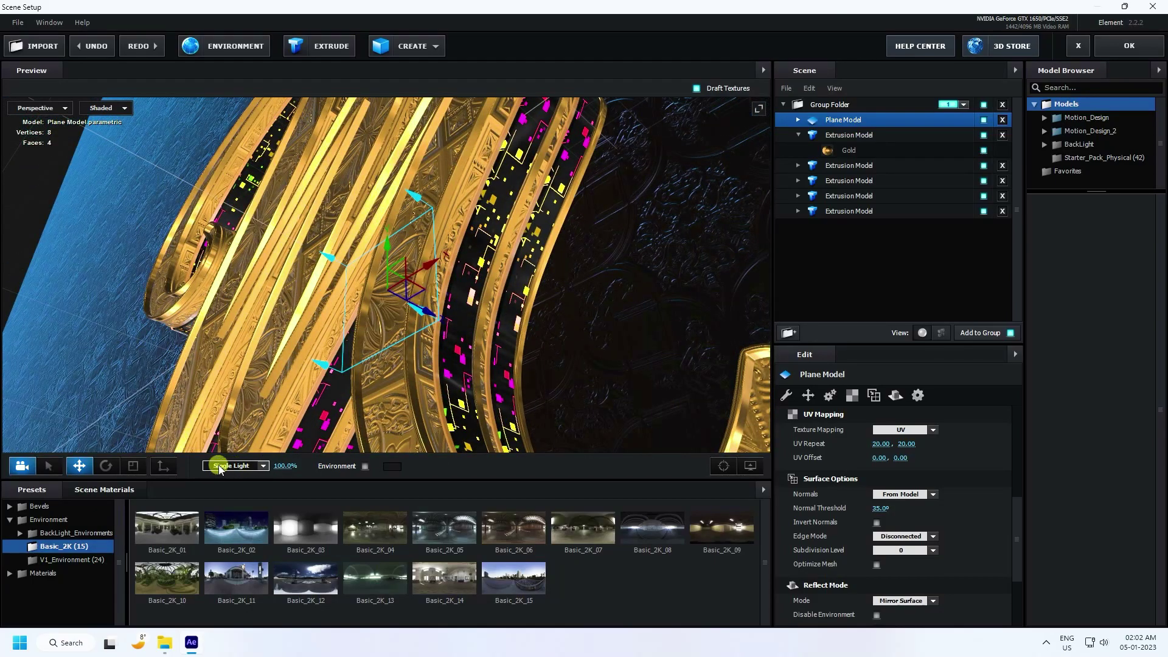
Compare the Red, 360 and Cinema lighting presets and settle on Red.
click(260, 463)
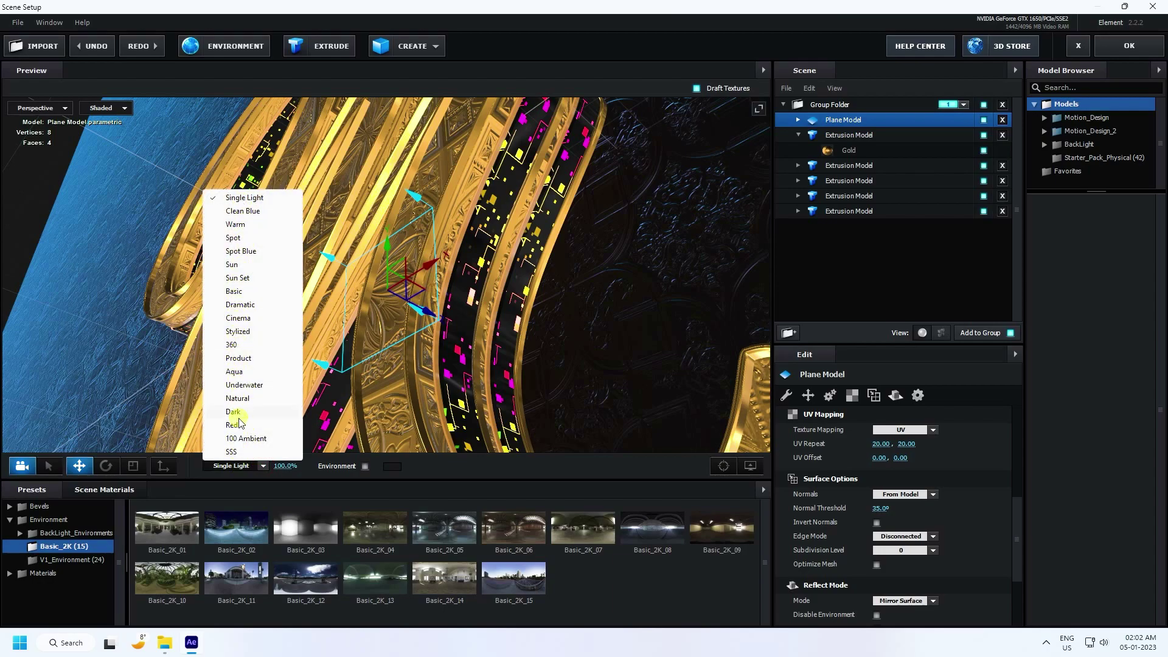
click(238, 425)
click(261, 465)
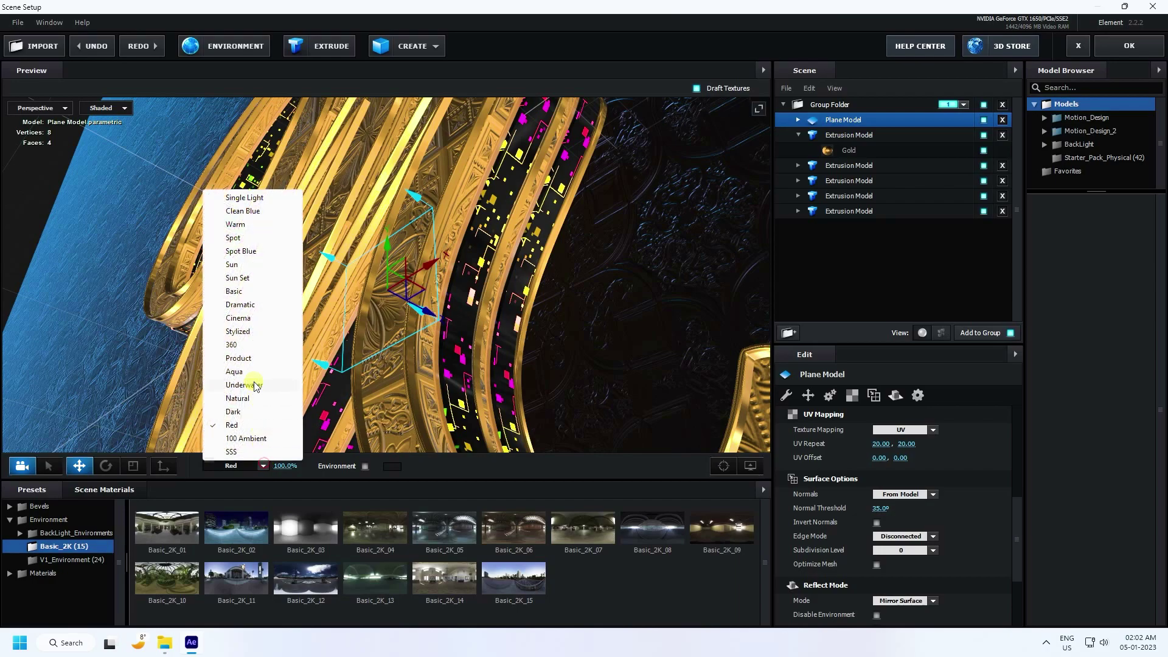
click(243, 348)
click(262, 466)
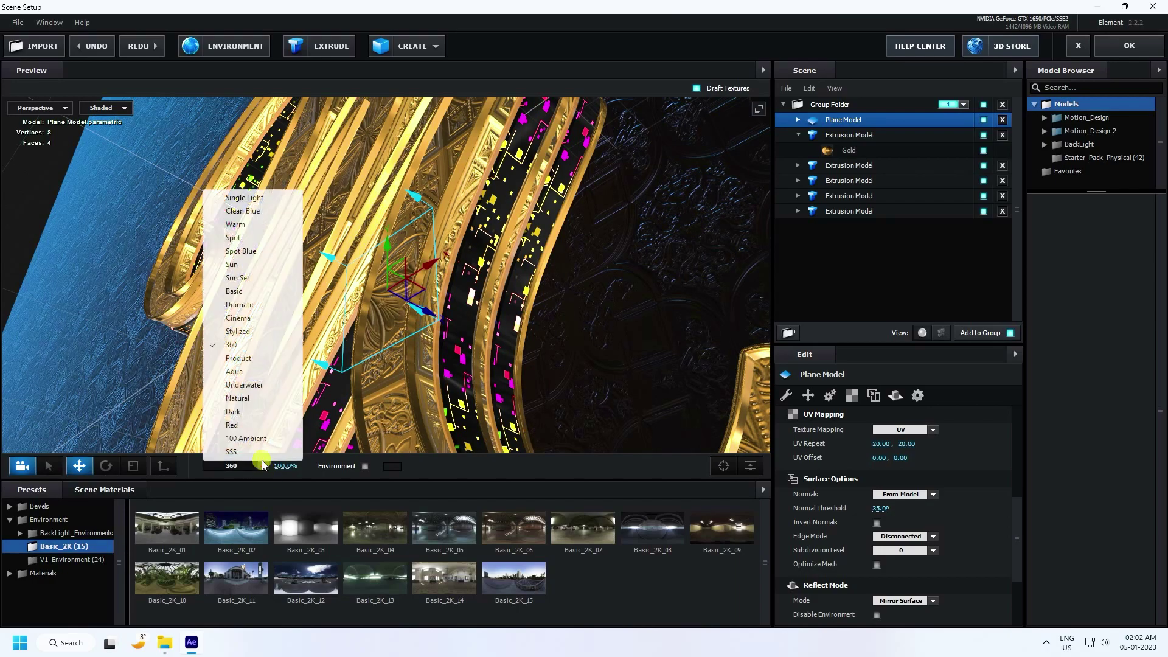
click(244, 317)
click(263, 466)
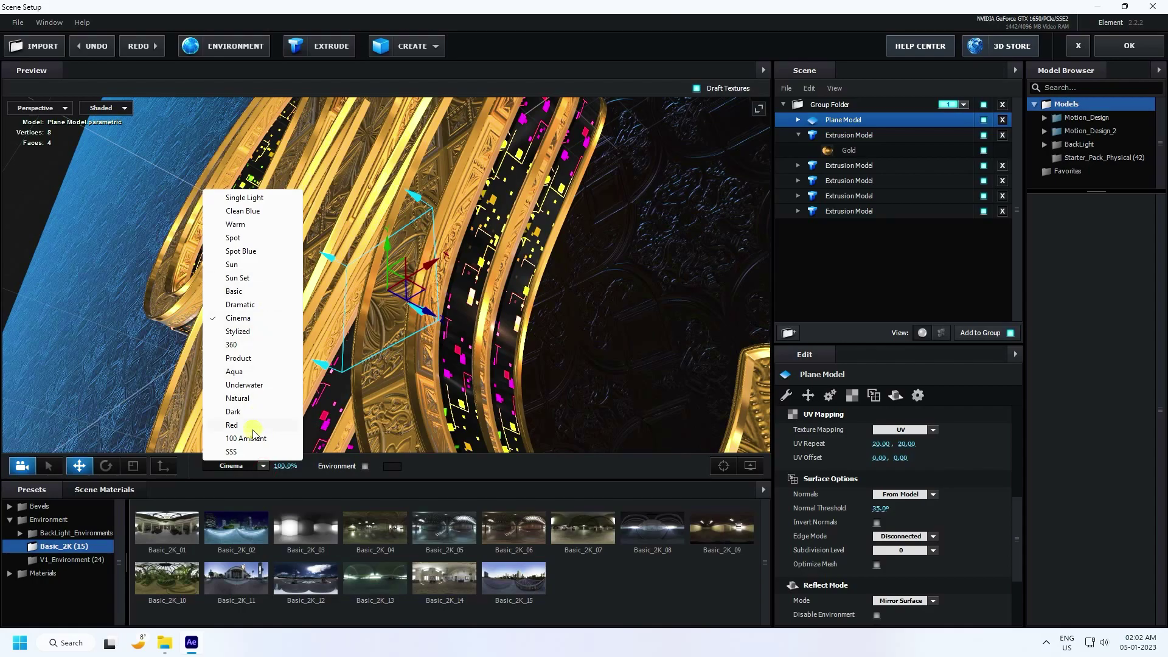
click(242, 425)
drag(265, 328, 232, 351)
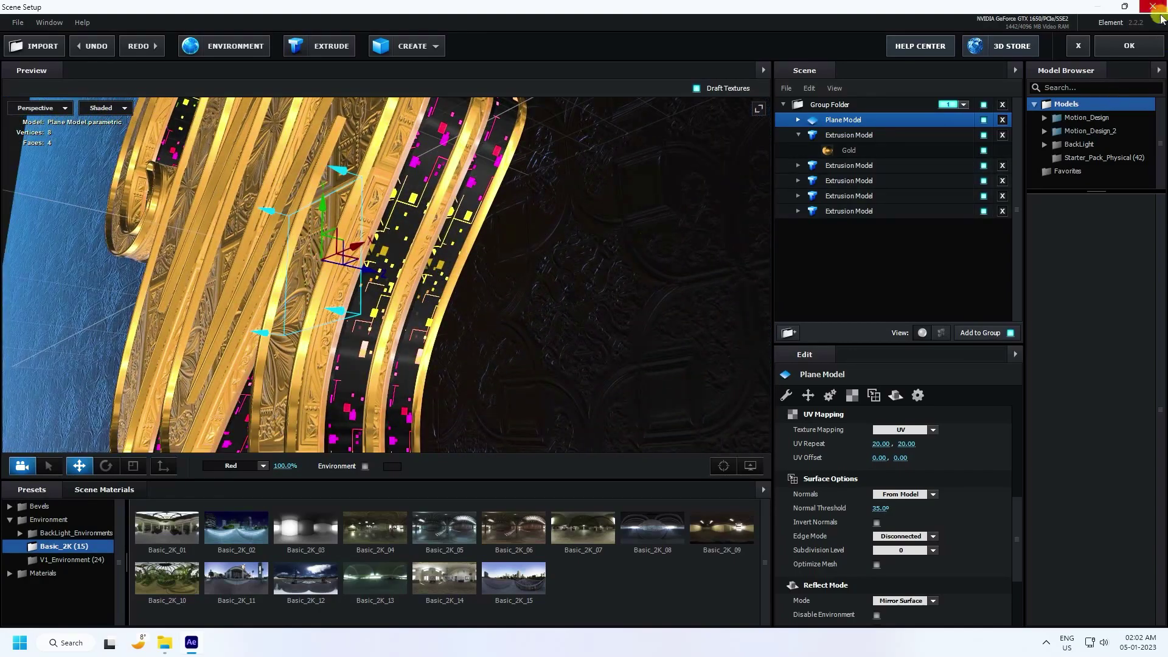
Apply the Element scene and add a new camera layer with default settings.
click(1129, 46)
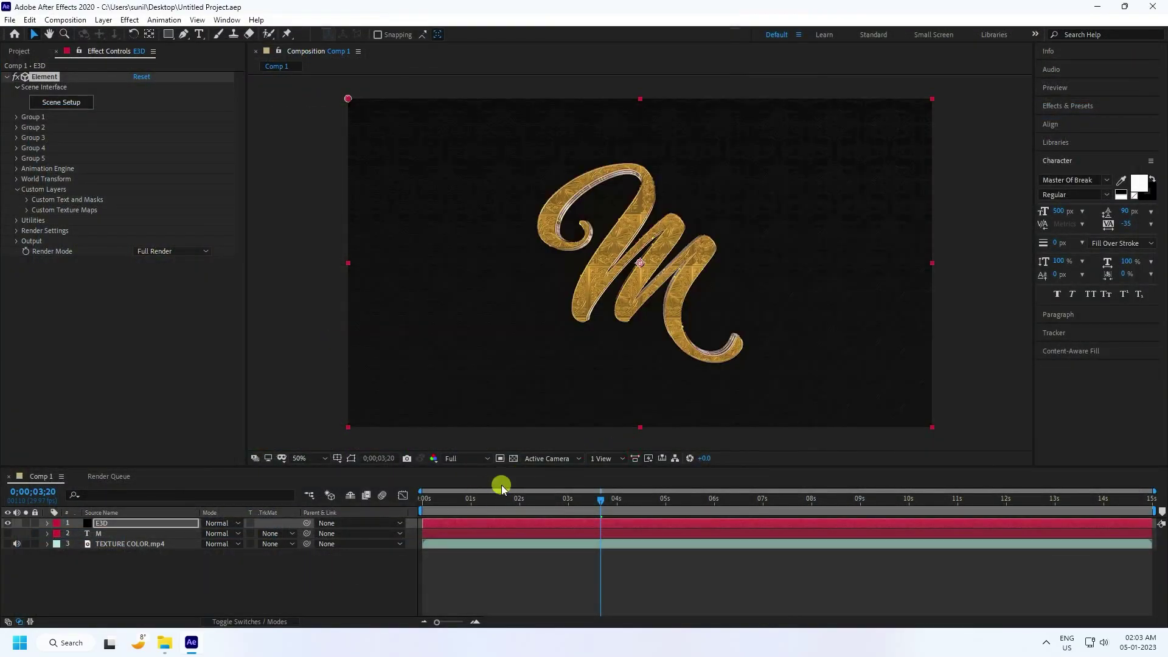
right_click(137, 576)
mouse_move(173, 449)
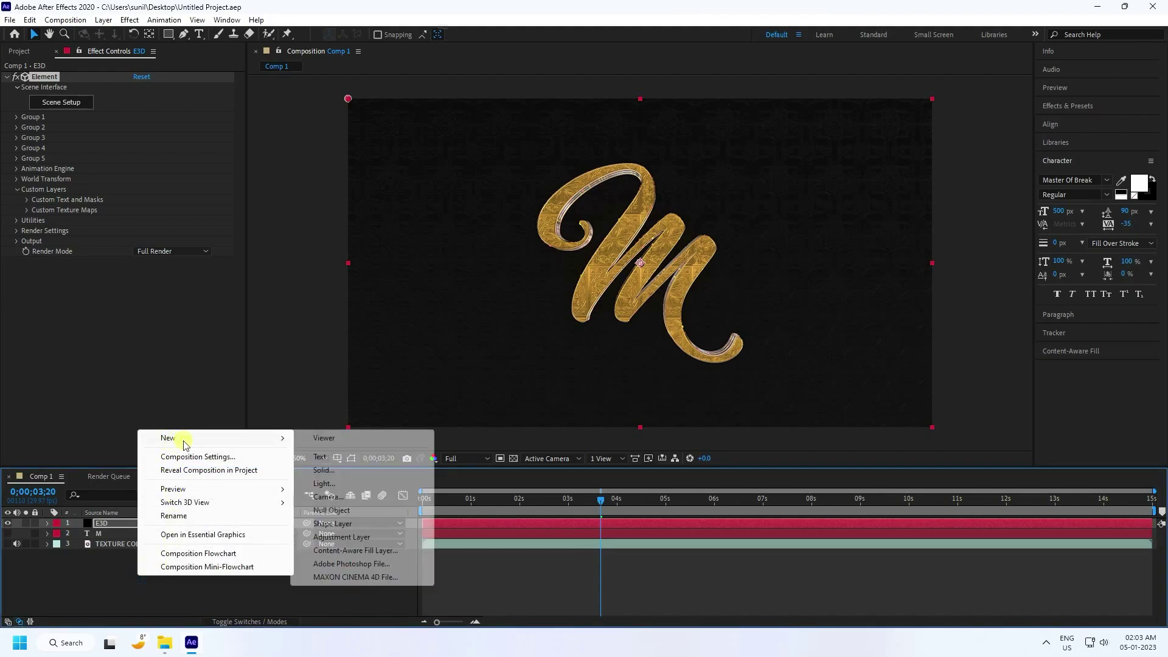
click(327, 497)
click(707, 452)
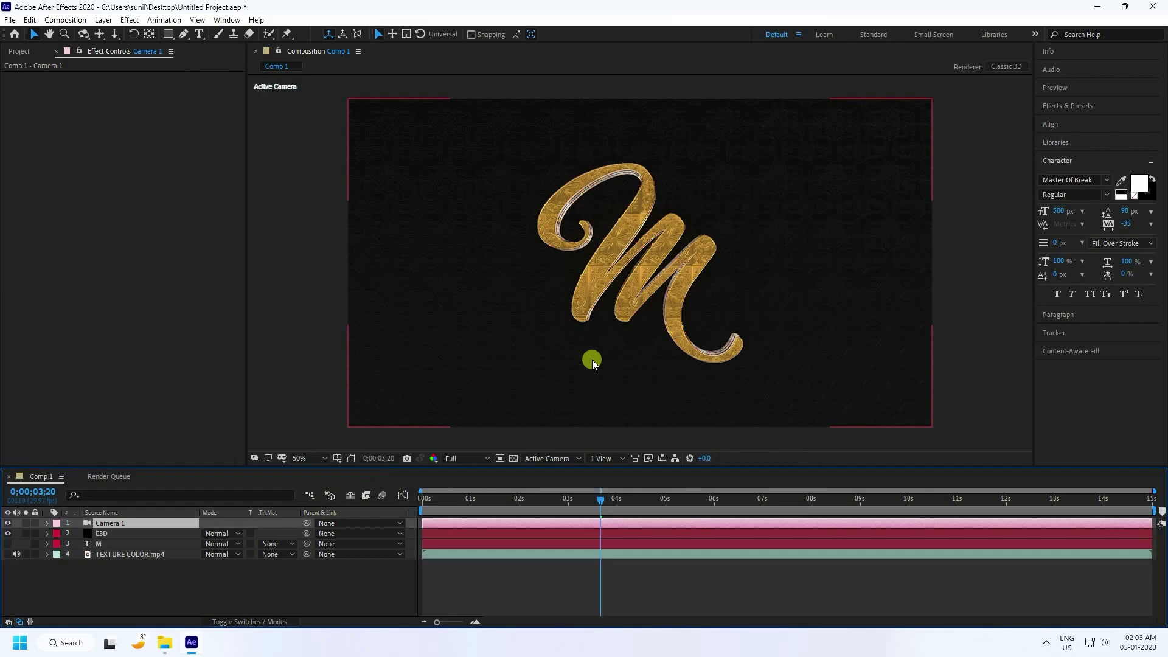
Move Camera 1 in close on the gold M with the camera tools.
key(c)
key(c)
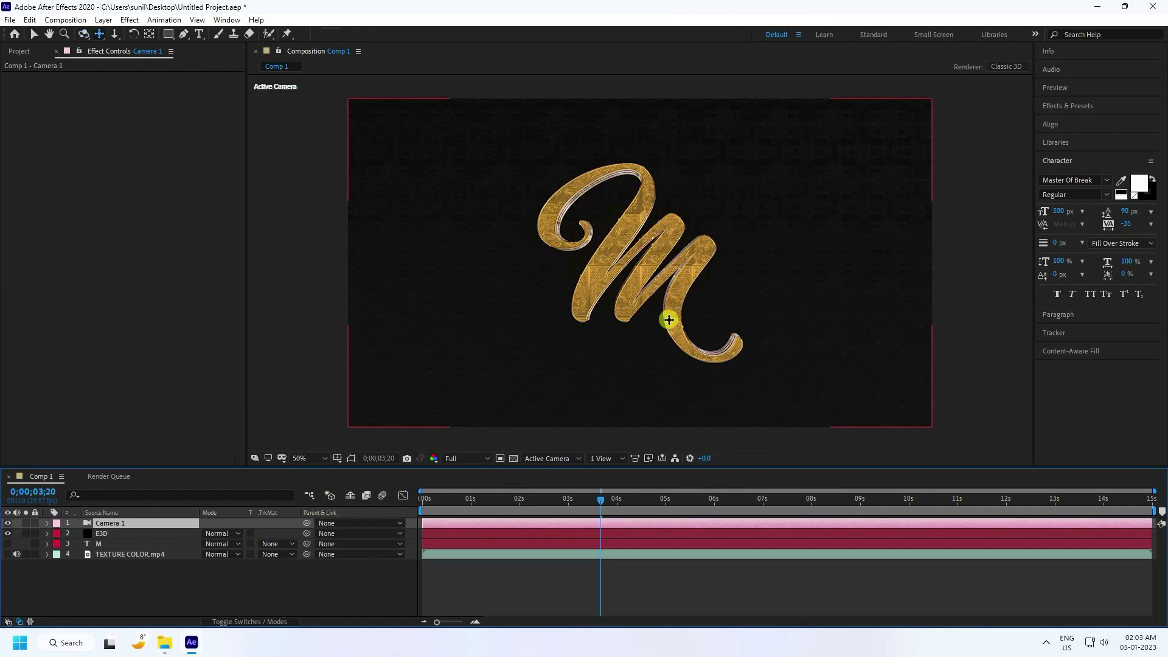
drag(677, 322, 630, 292)
key(c)
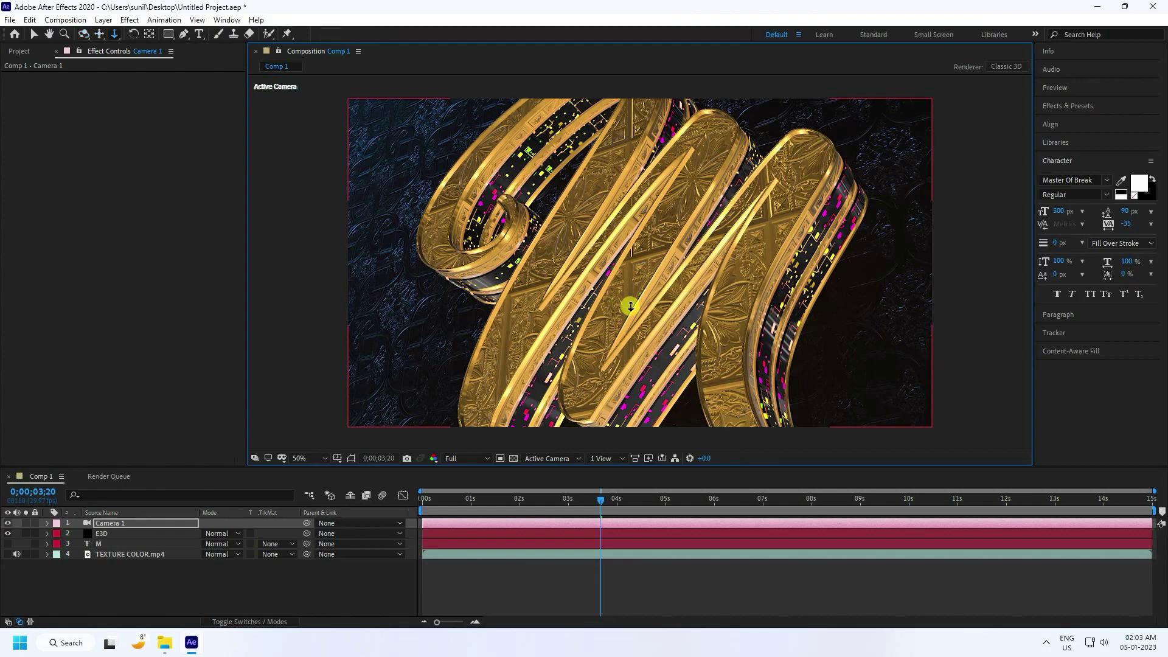
drag(624, 303, 628, 278)
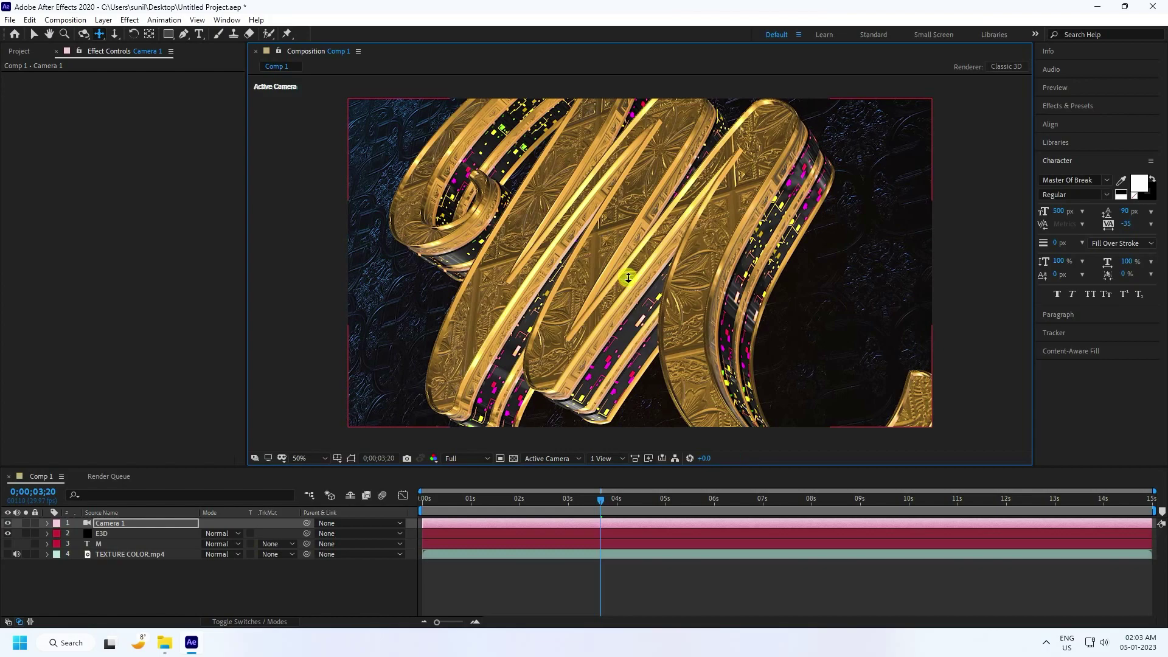
key(c)
key(c)
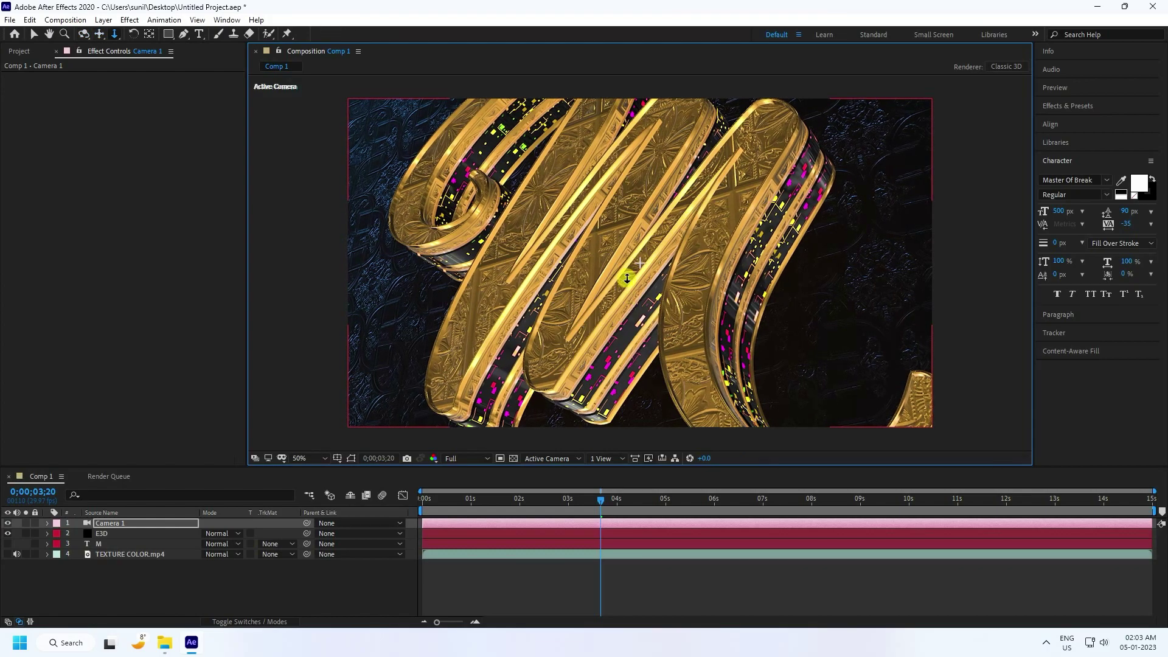
drag(626, 269, 619, 319)
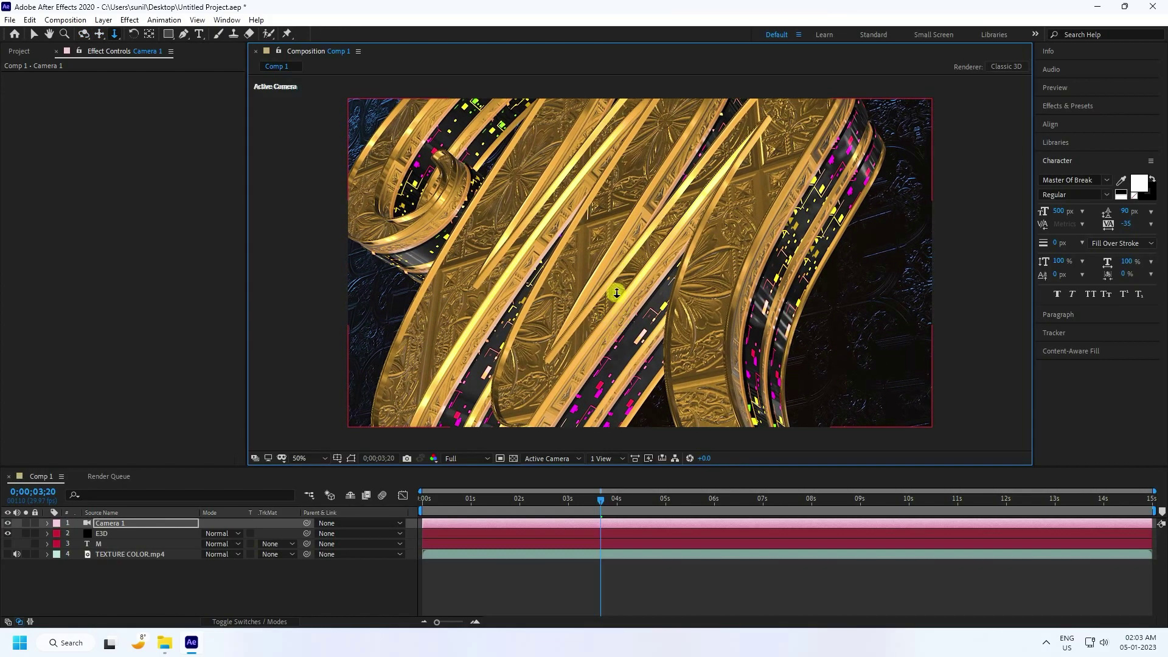
Add a new Adjustment Layer 1 on top of the layer stack.
click(170, 575)
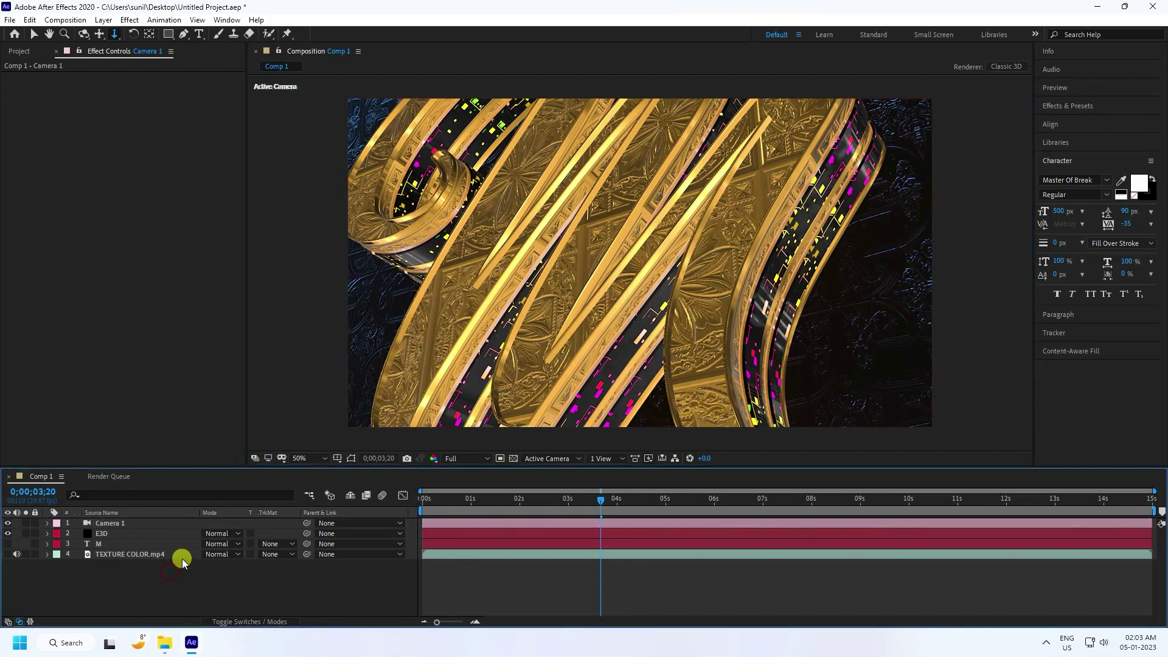
right_click(181, 582)
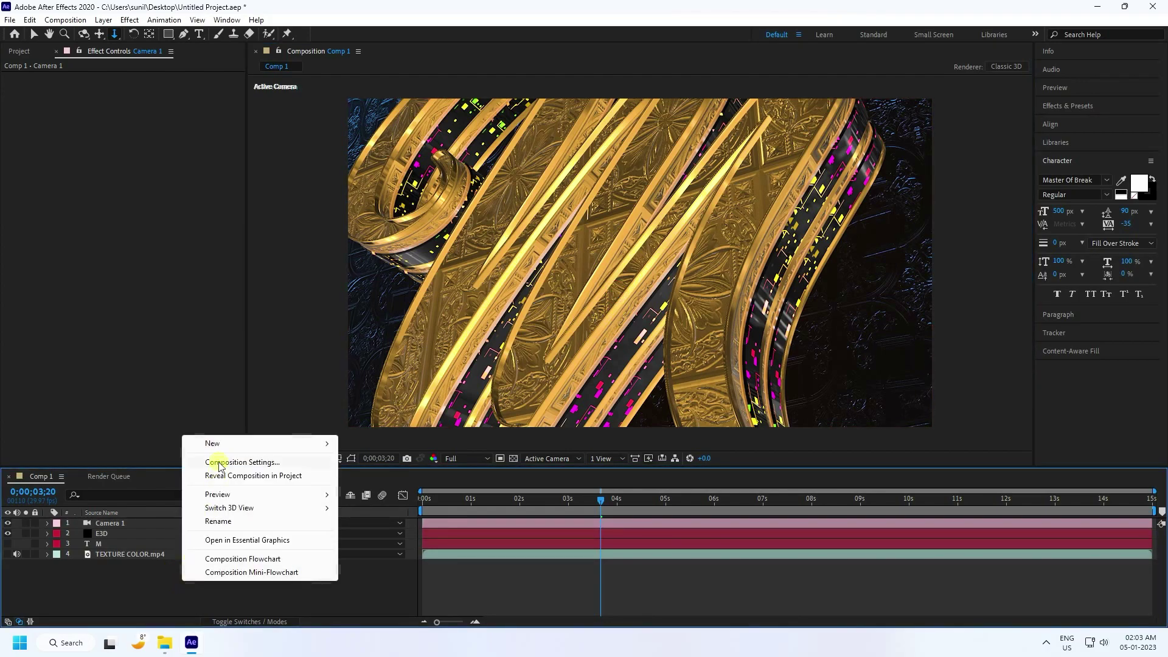
mouse_move(222, 444)
click(383, 543)
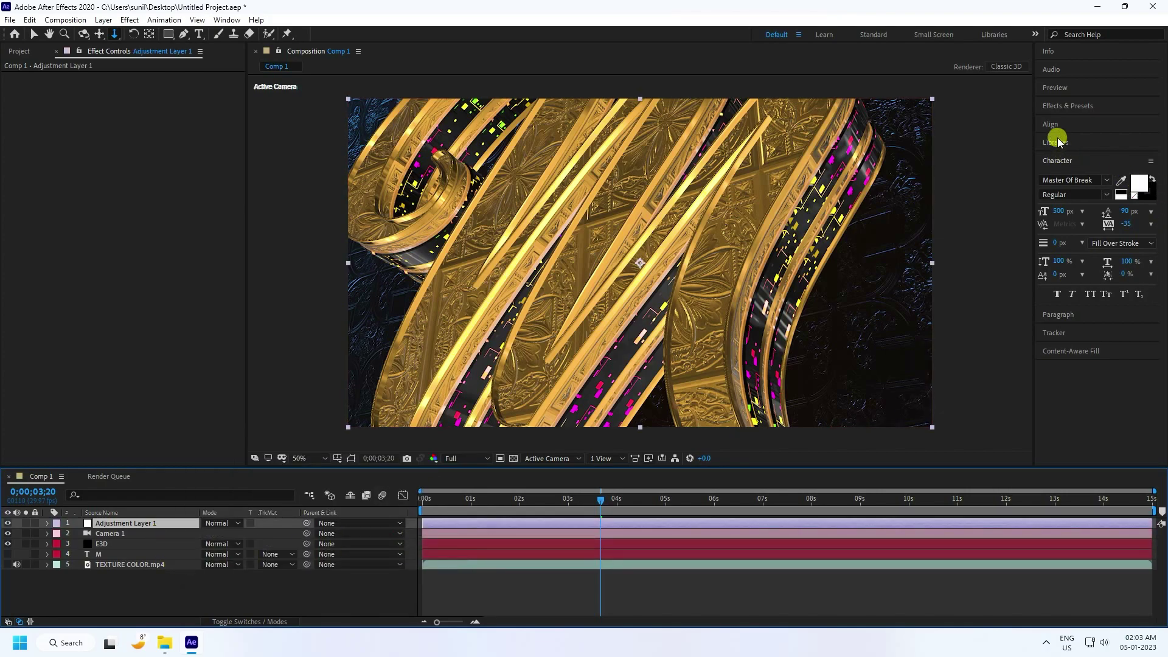
click(1062, 106)
click(1071, 121)
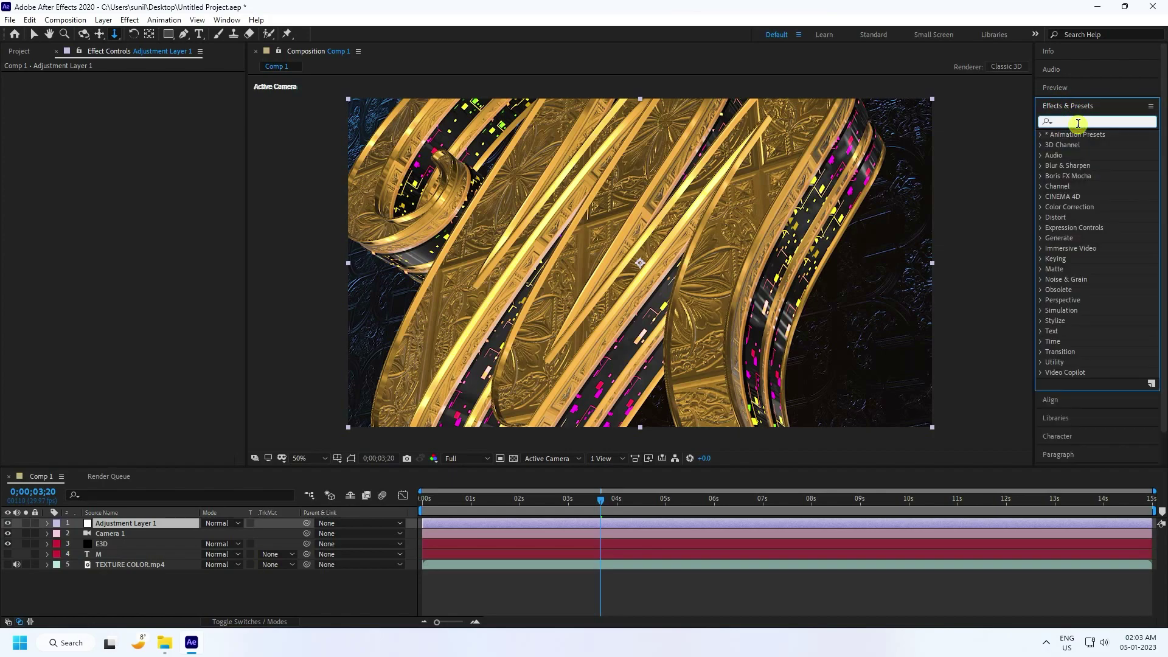
Drop Curves onto Adjustment Layer 1 and bend the RGB curve into an S-shape.
text(cur)
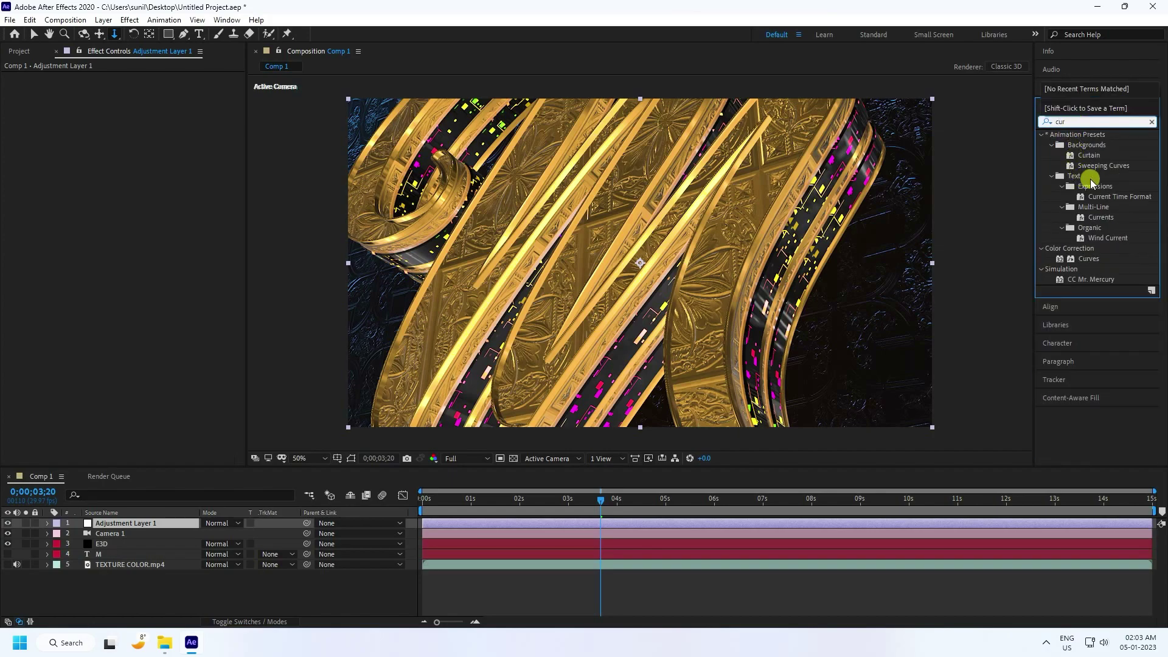
drag(1089, 259, 139, 524)
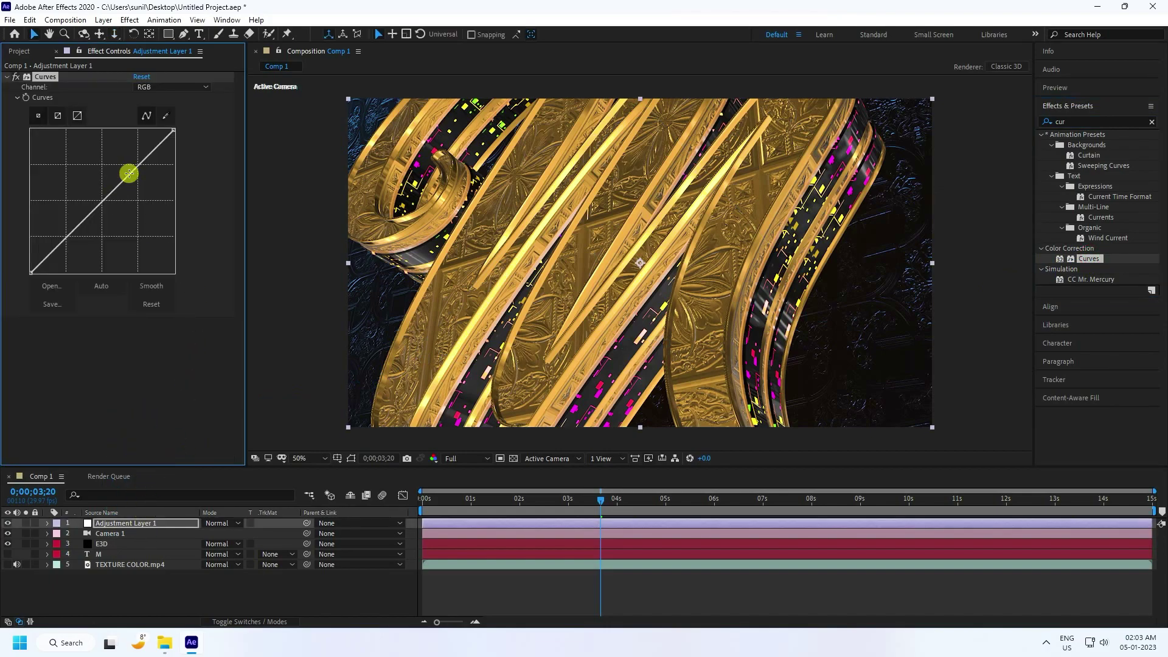
drag(129, 173, 115, 165)
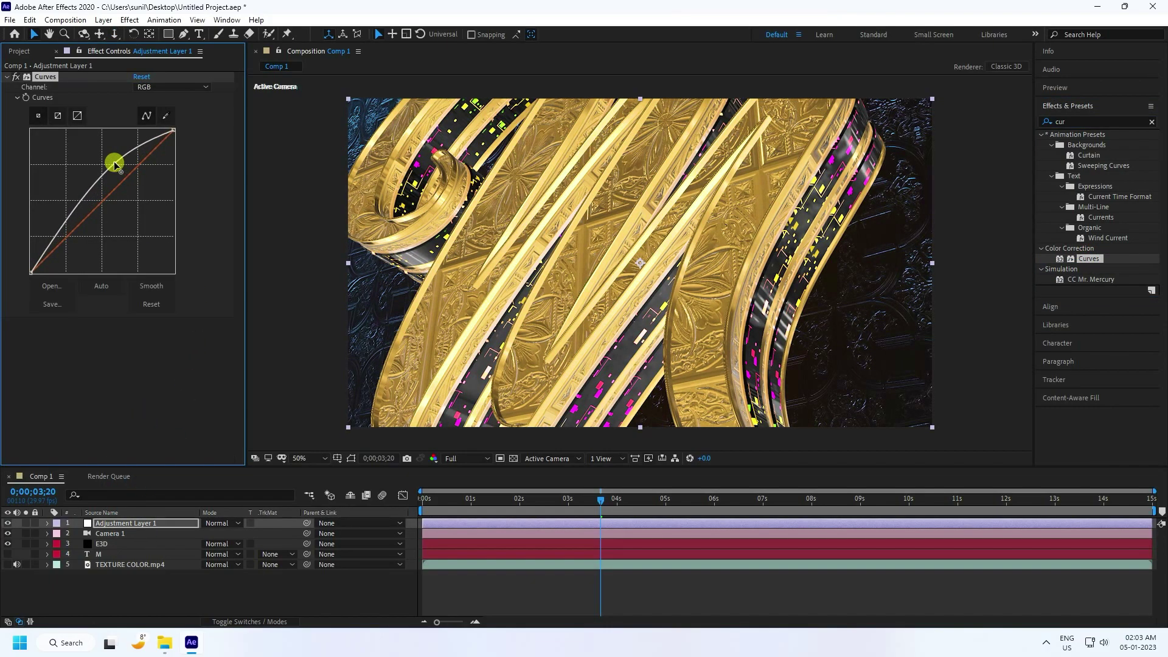
drag(73, 211, 84, 217)
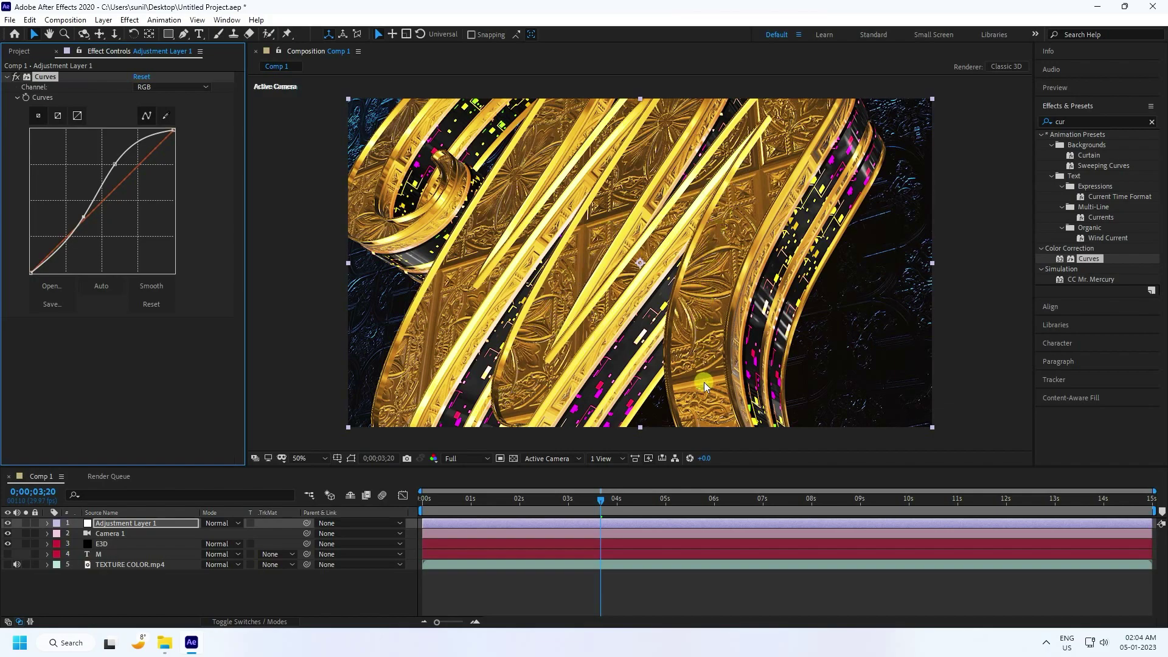
click(1114, 119)
Apply Glow to Adjustment Layer 1 with Glow Threshold 60% and Glow Radius 300.
text(glow)
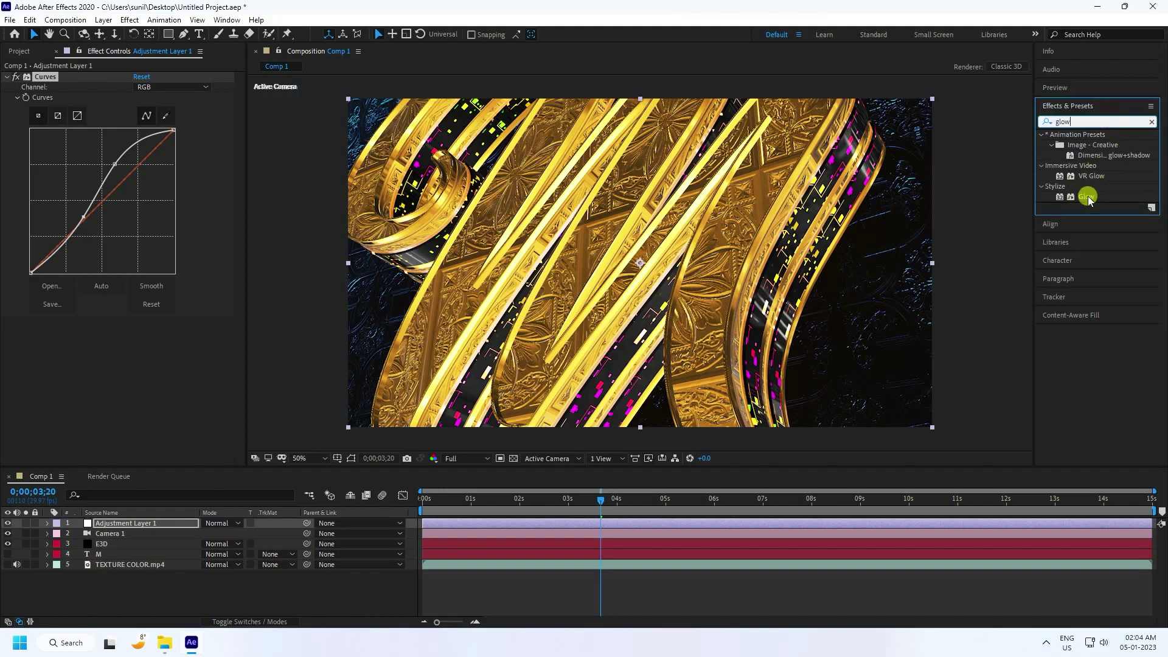
drag(1089, 197, 124, 380)
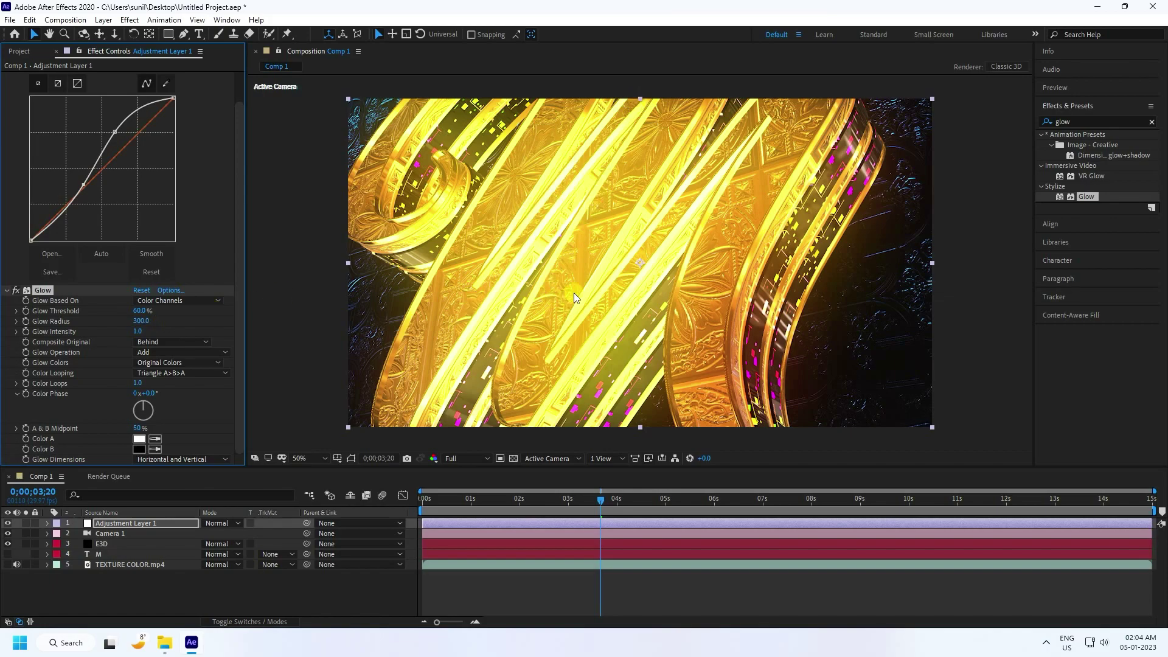
click(140, 311)
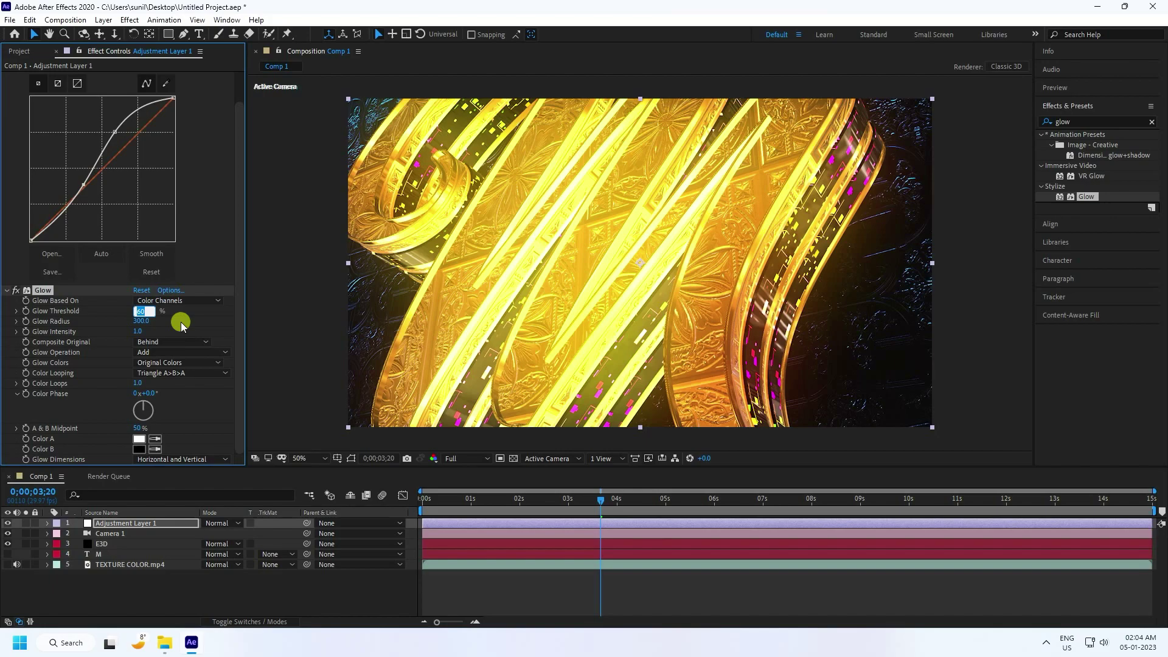
key(Return)
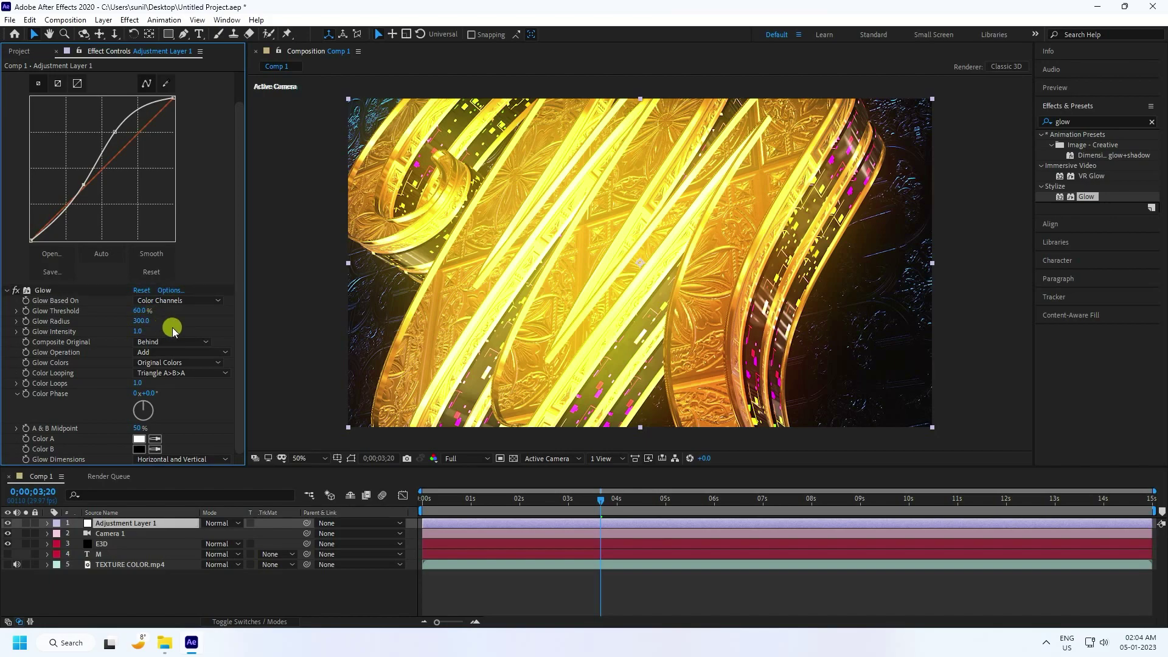
click(140, 321)
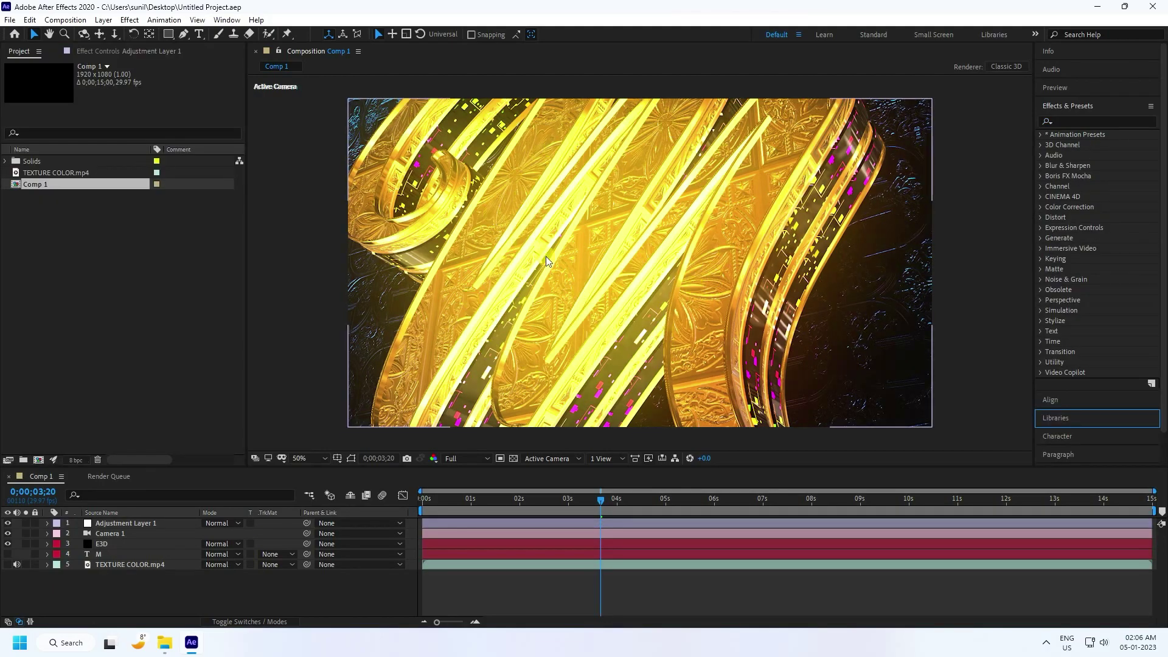
Open Element Scene Setup from the E3D layer's effect settings.
click(98, 545)
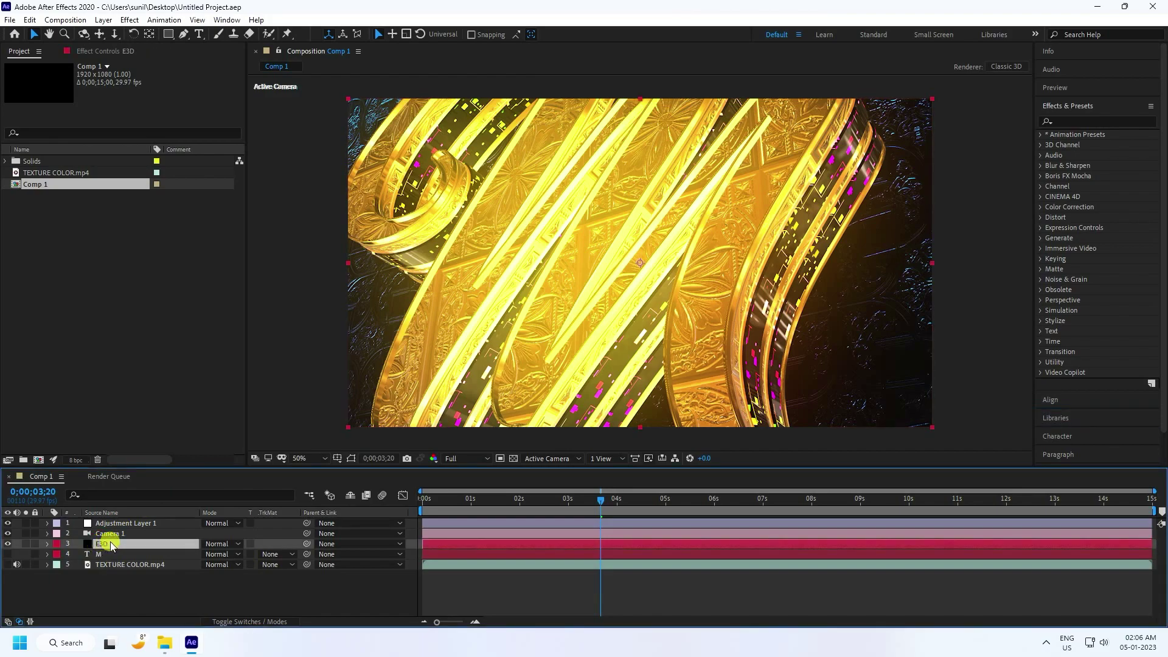
click(97, 49)
click(74, 103)
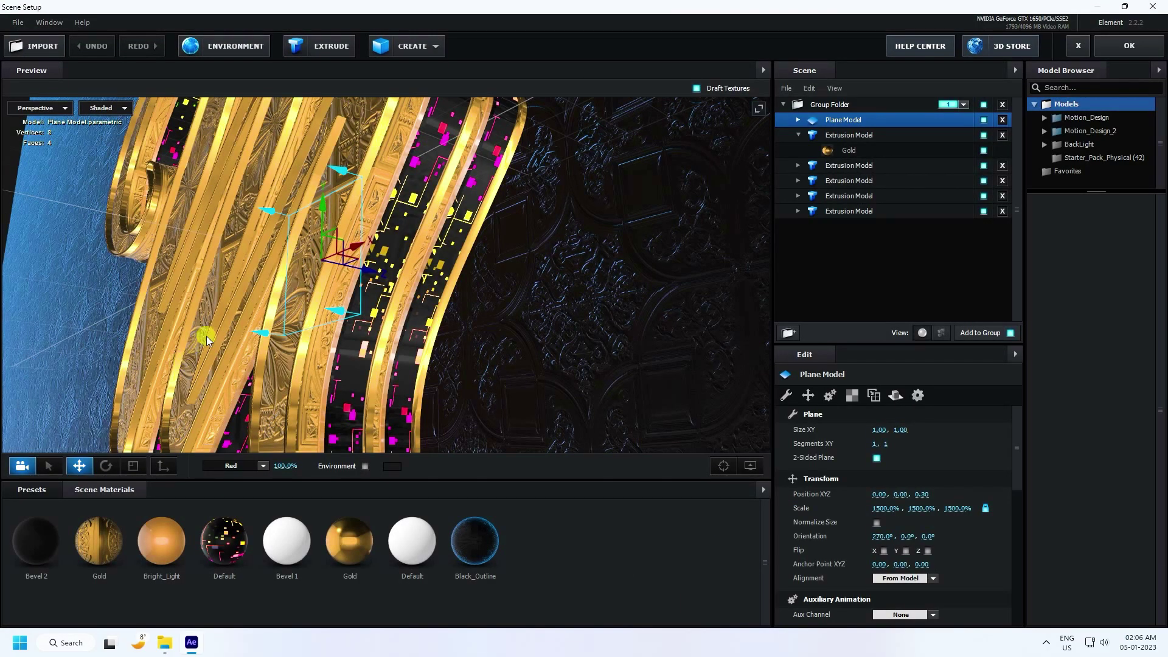
drag(206, 336, 305, 327)
Try the BackLight_2K_02 and _12 environments, then apply BackLight_2K_13.
click(27, 492)
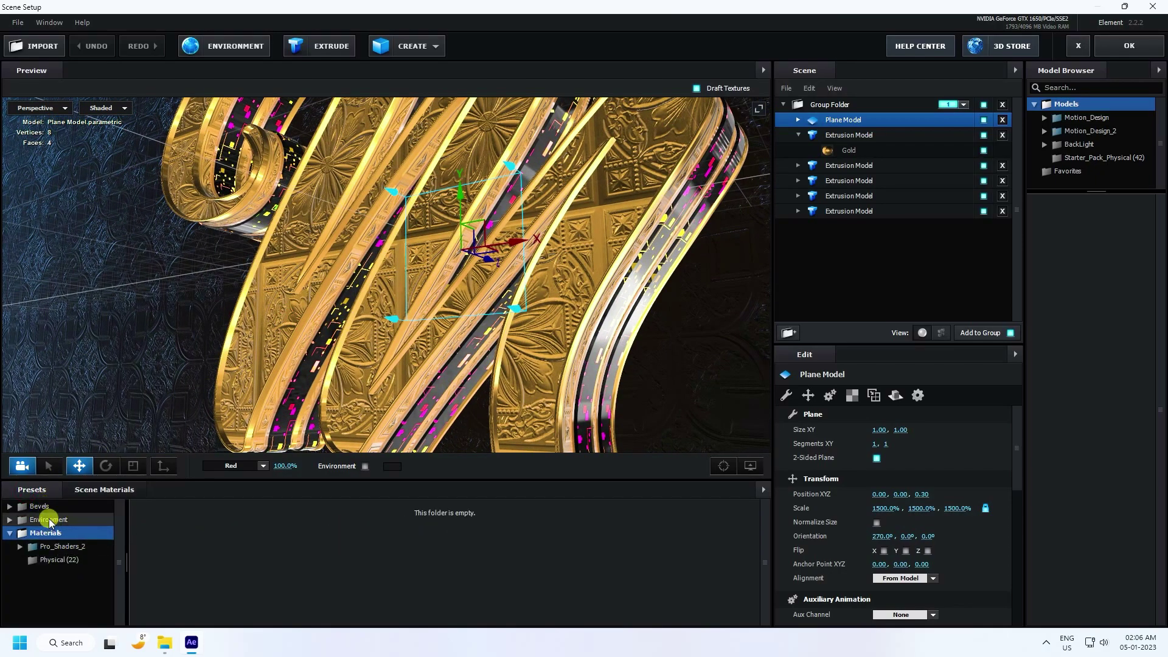
click(49, 520)
click(61, 535)
click(63, 547)
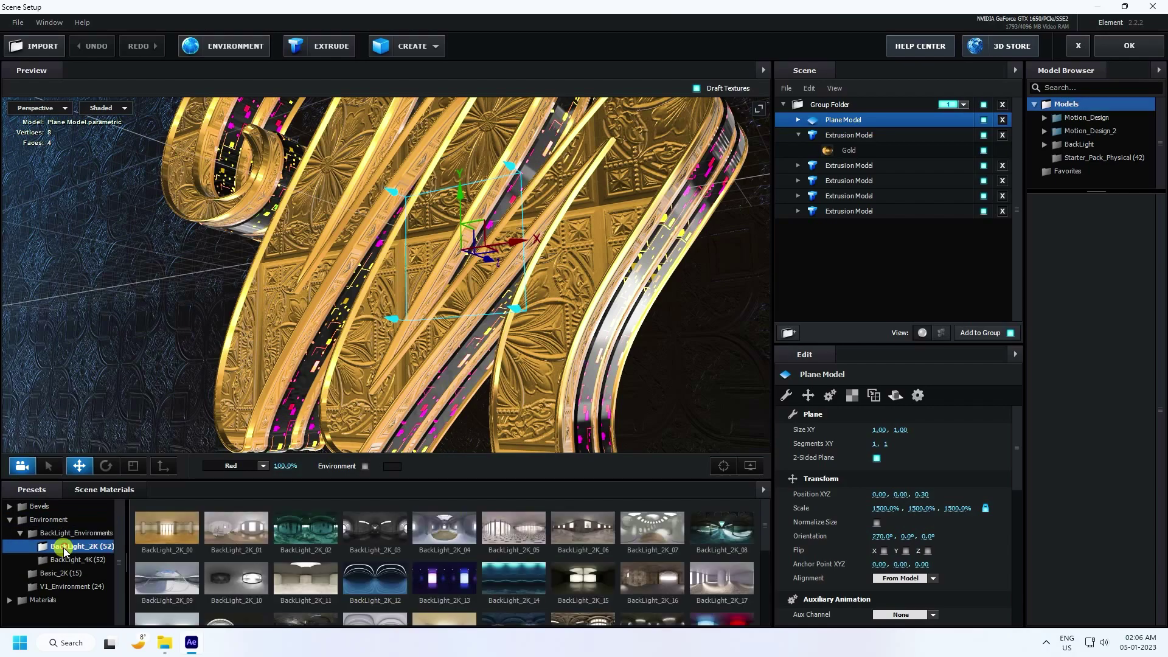
click(304, 555)
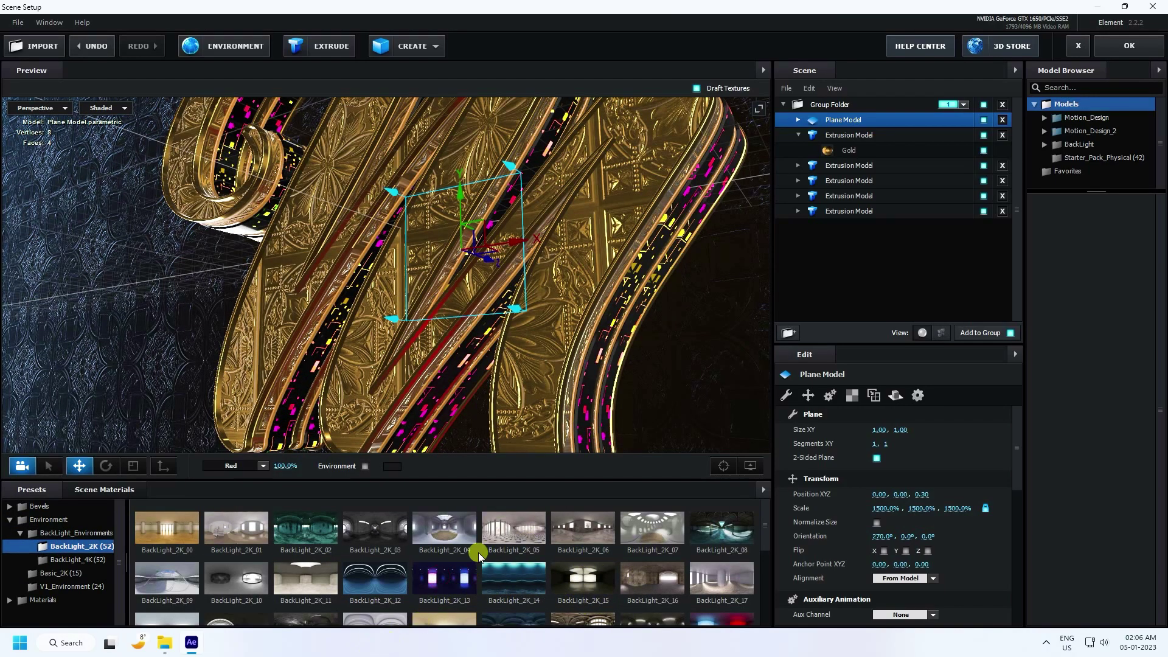
drag(531, 405, 462, 355)
click(389, 585)
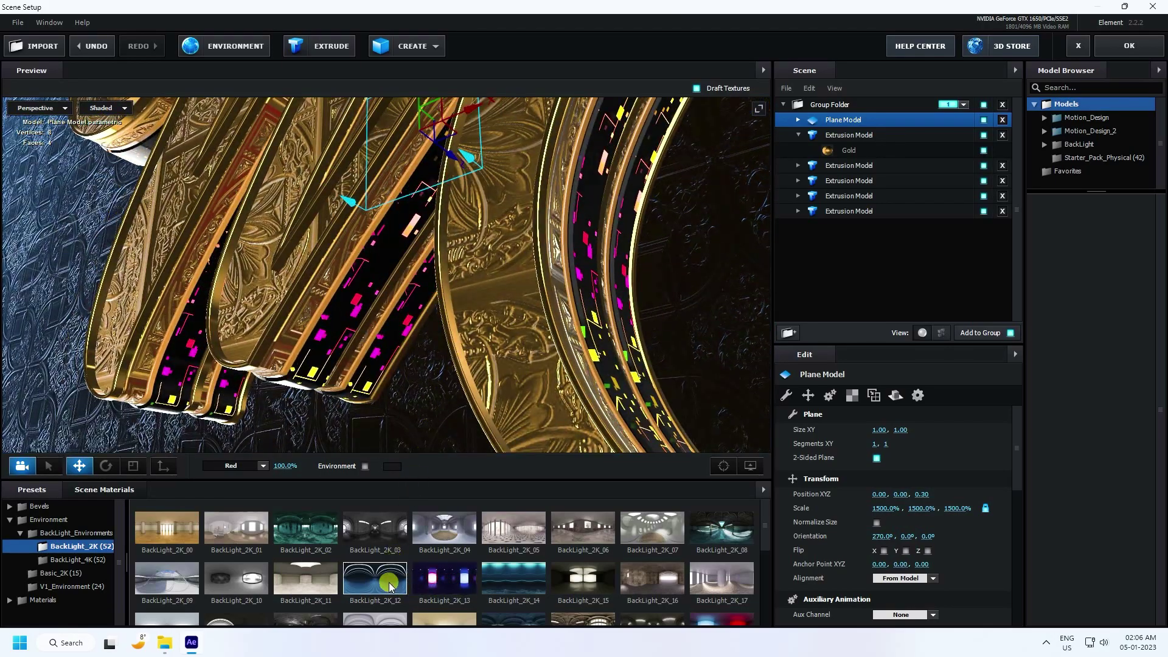
click(433, 583)
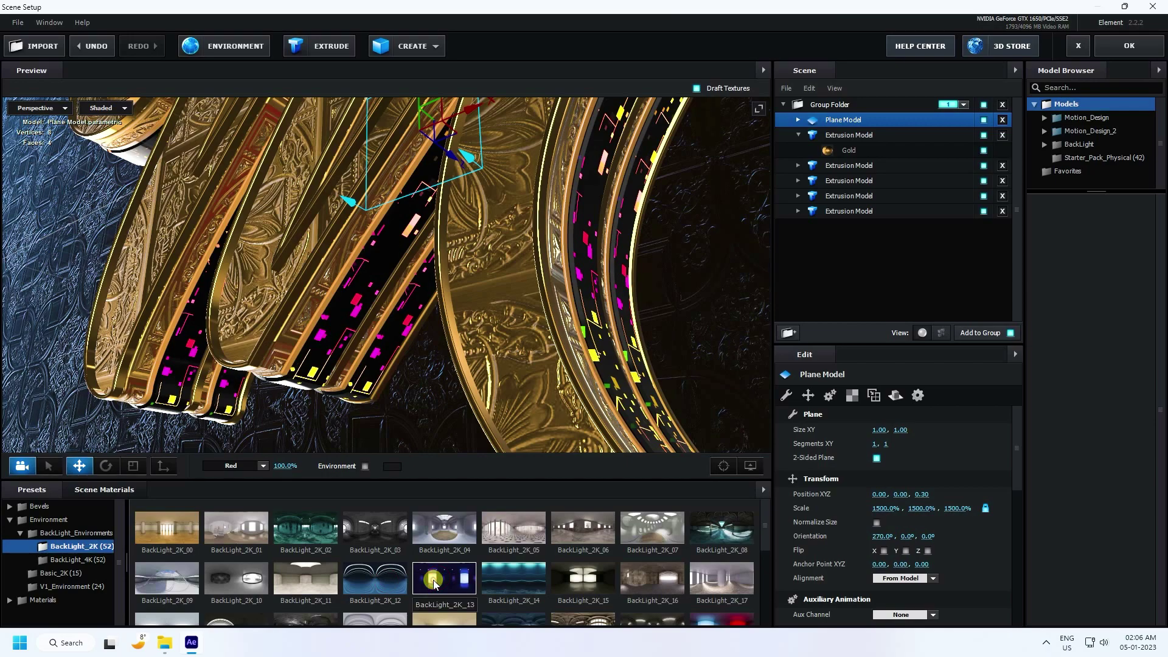
Confirm the environment at 50% brightness and -100% saturation, then accept the scene.
click(230, 42)
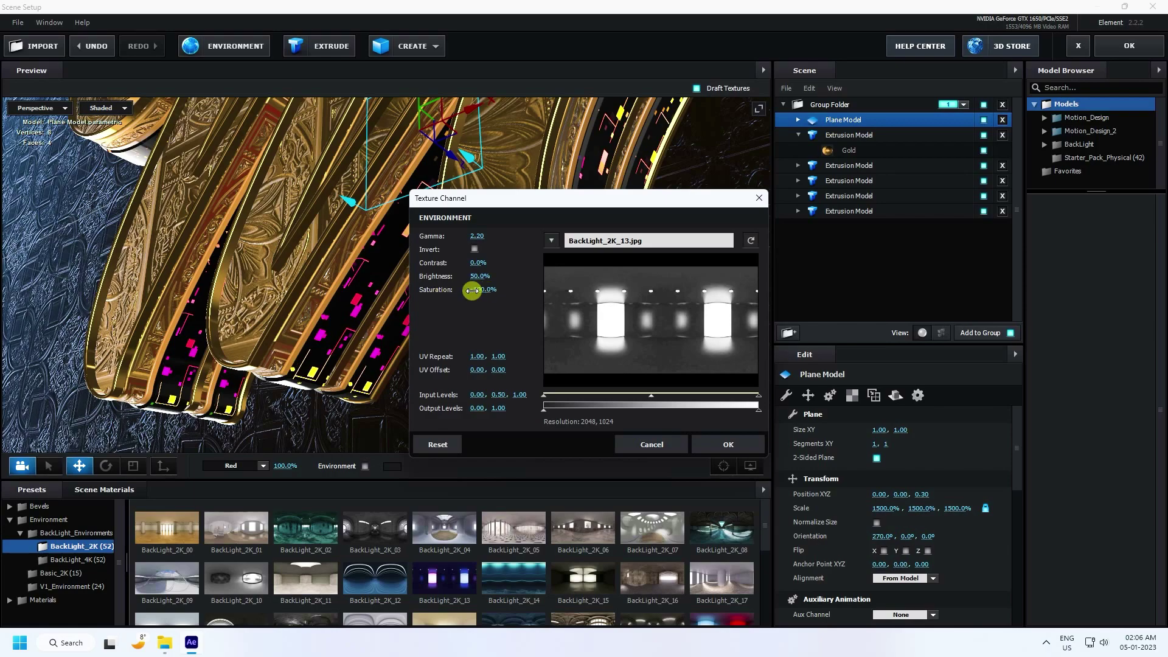
click(700, 444)
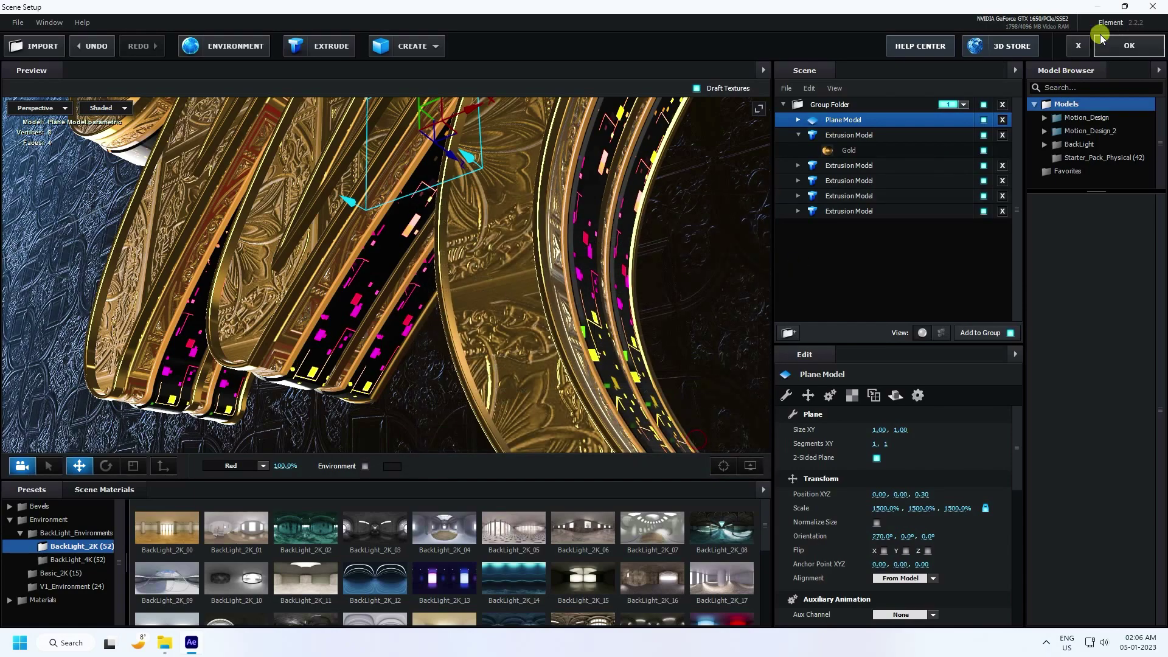
click(1128, 49)
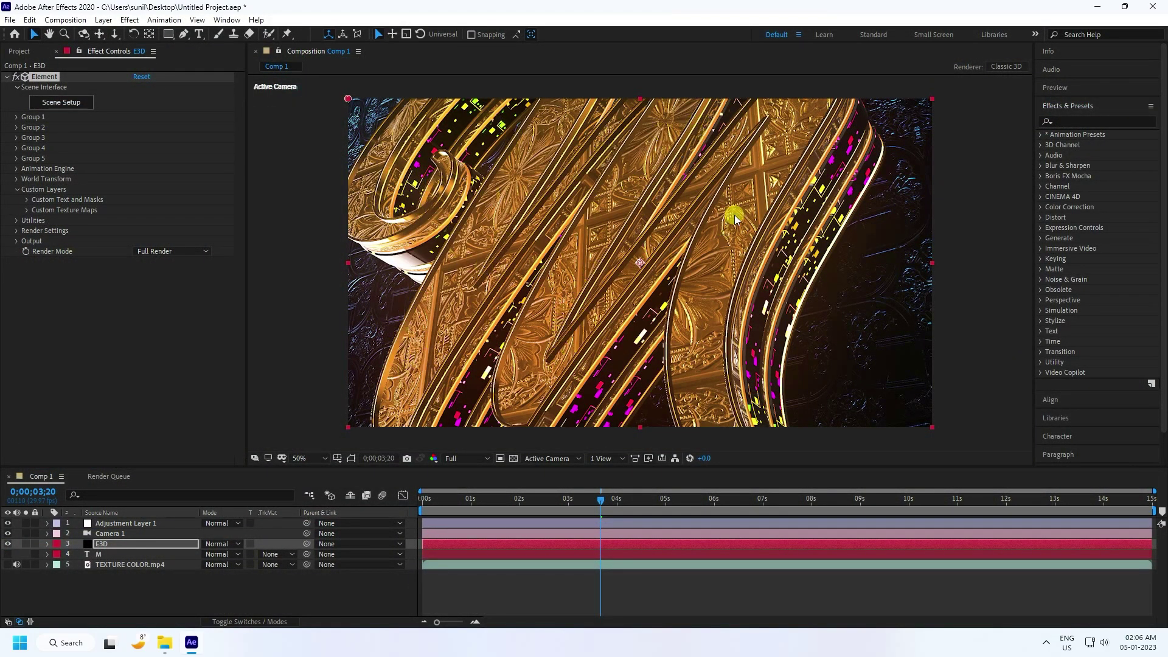
Enter 50 for Adjustment Layer 1's Glow Threshold, collapse Curves, and select the E3D layer.
click(112, 524)
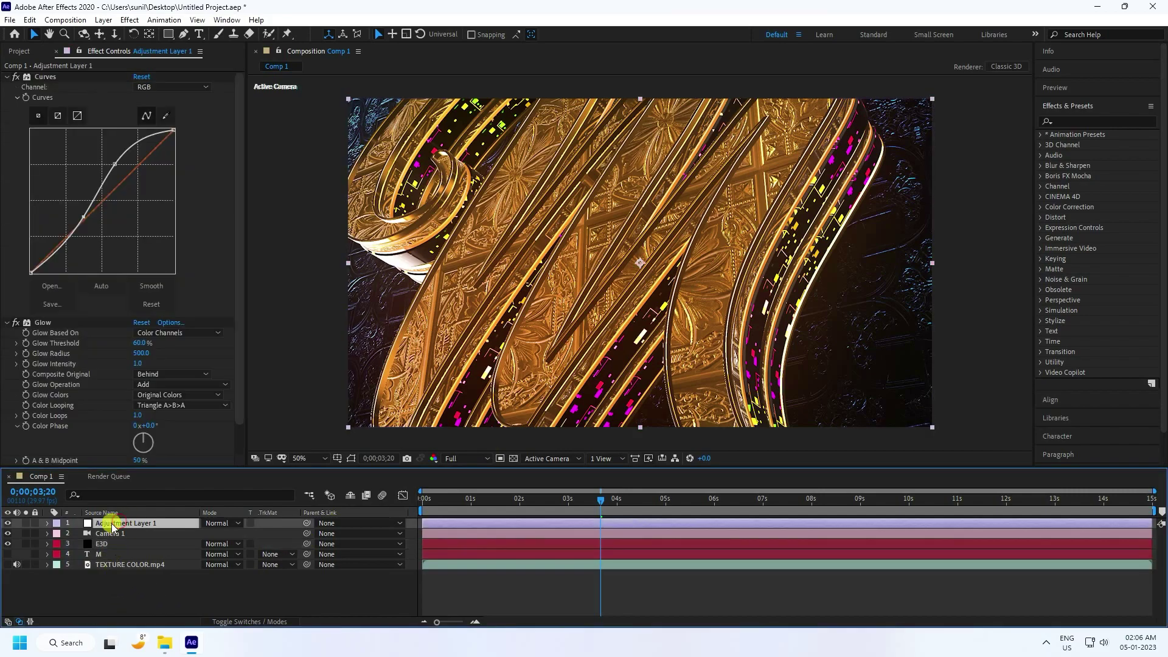
click(77, 358)
click(157, 343)
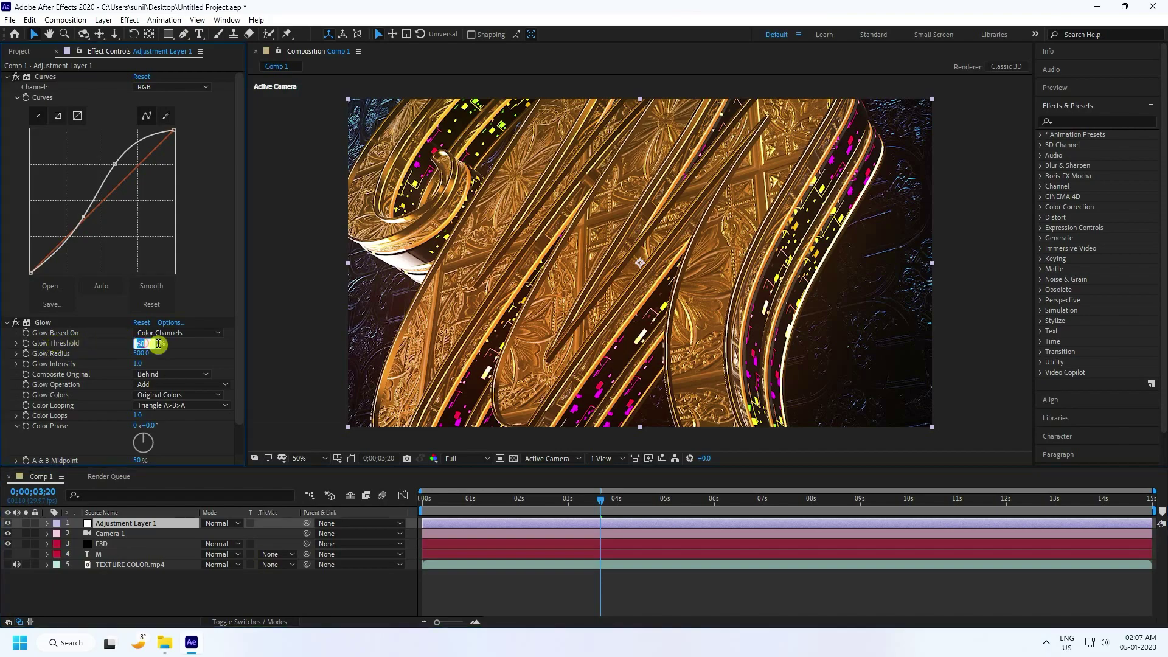
text(50)
key(Return)
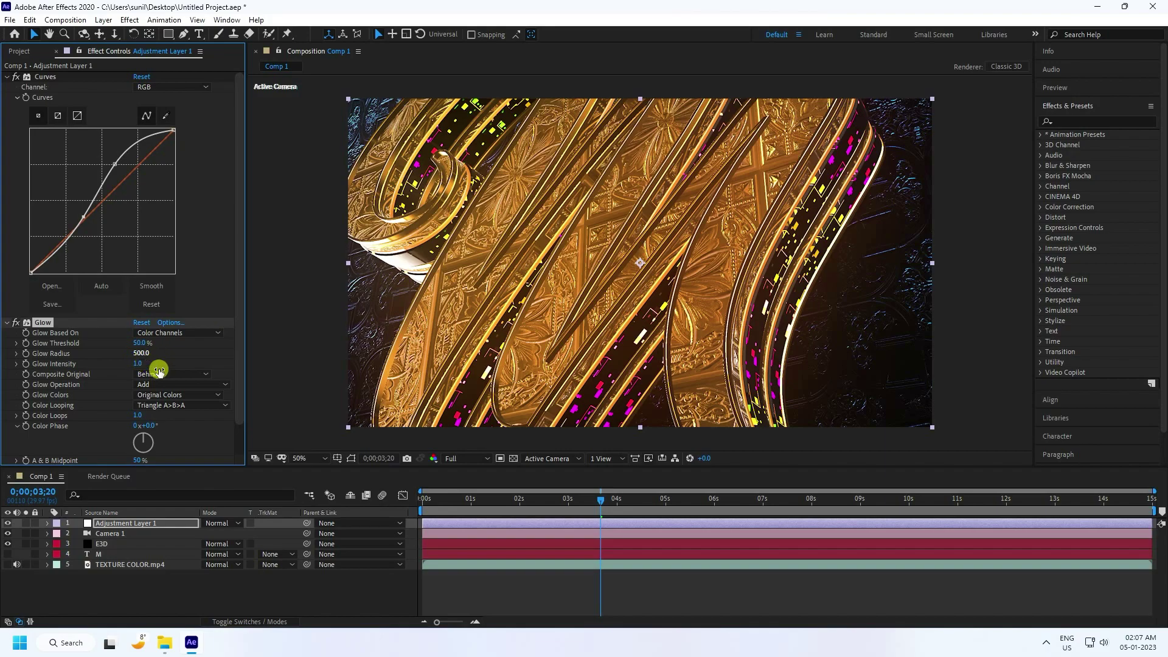
click(7, 78)
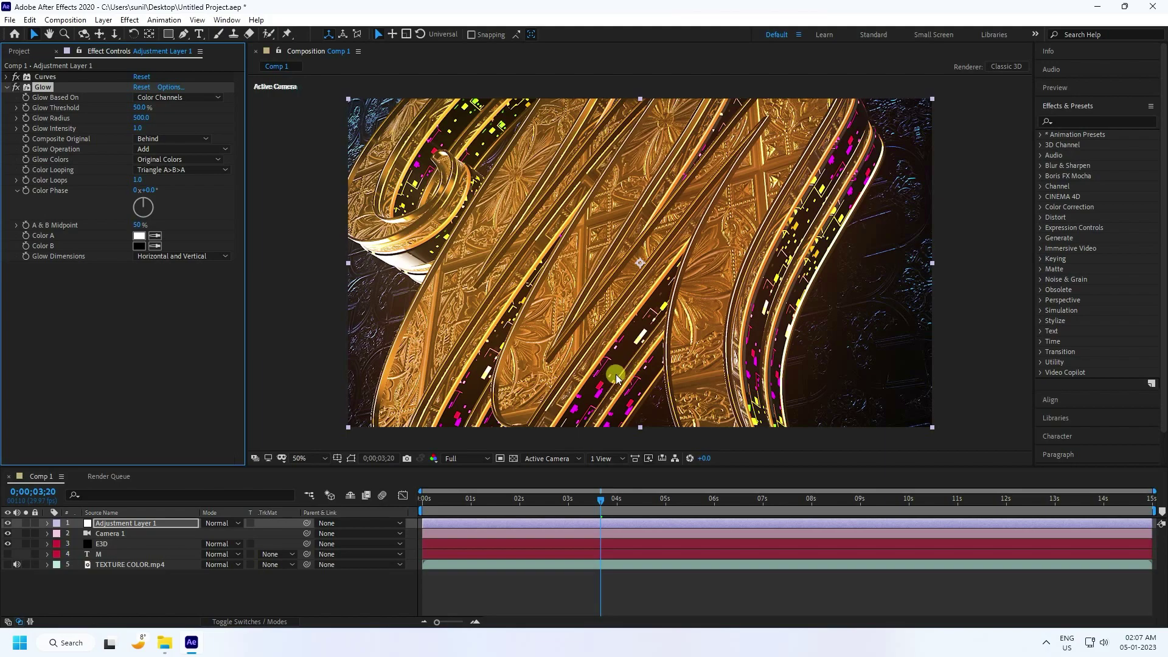
click(84, 596)
click(104, 543)
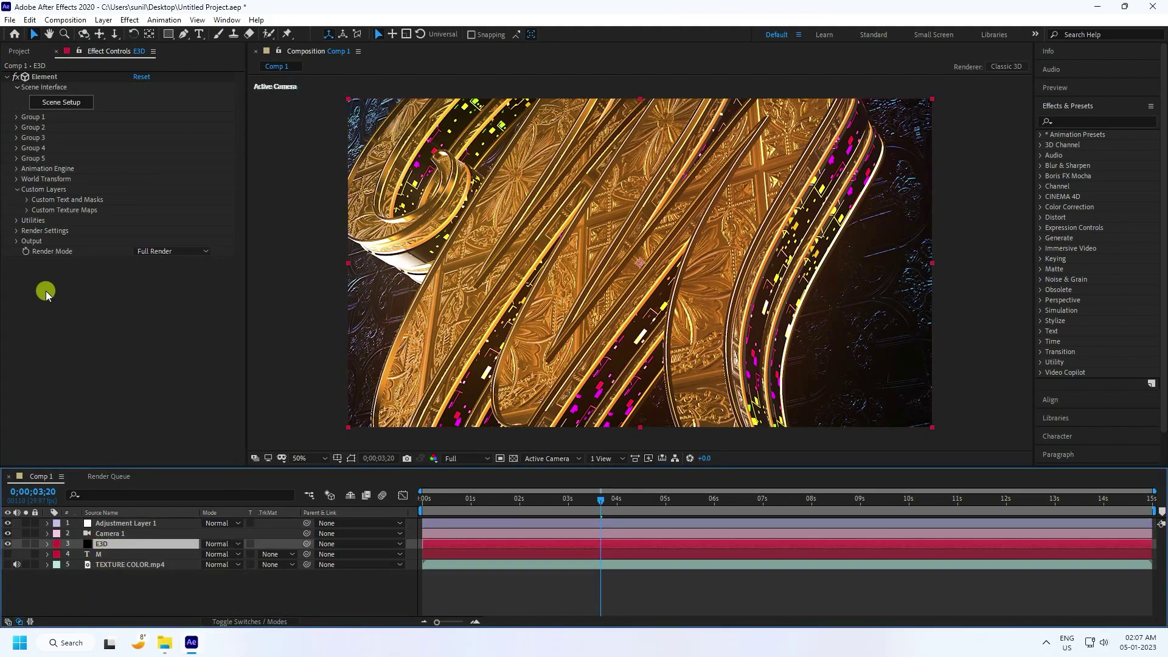
Set Element's Physical Environment Exposure to 1.30 and Gamma to 0.90.
click(17, 189)
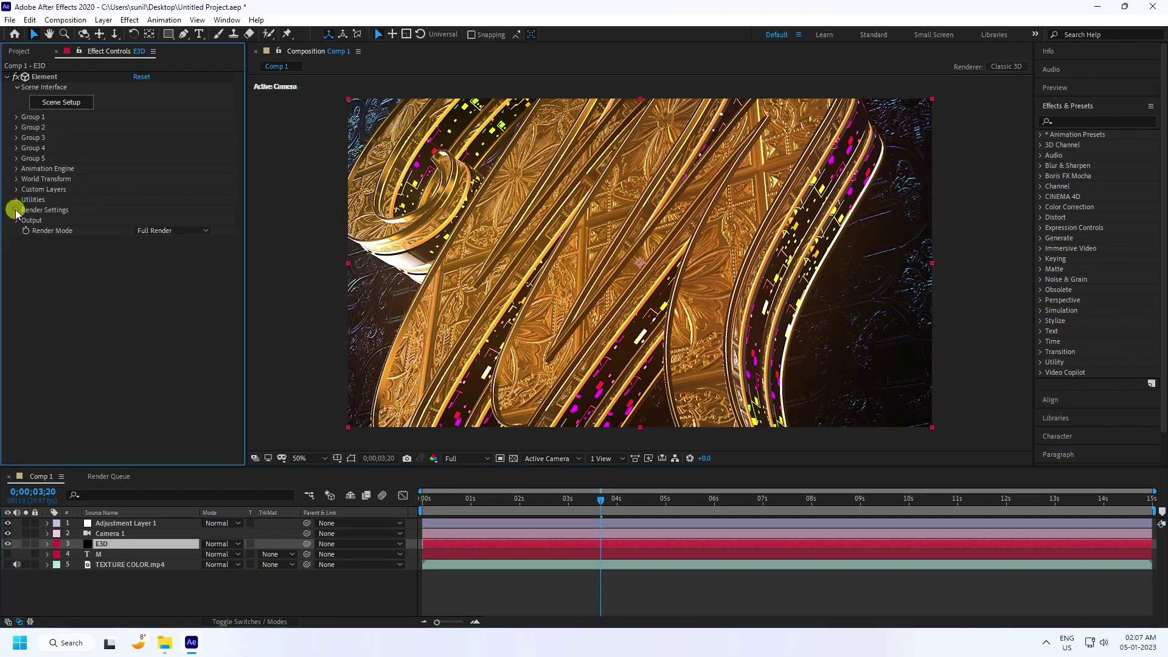
click(16, 210)
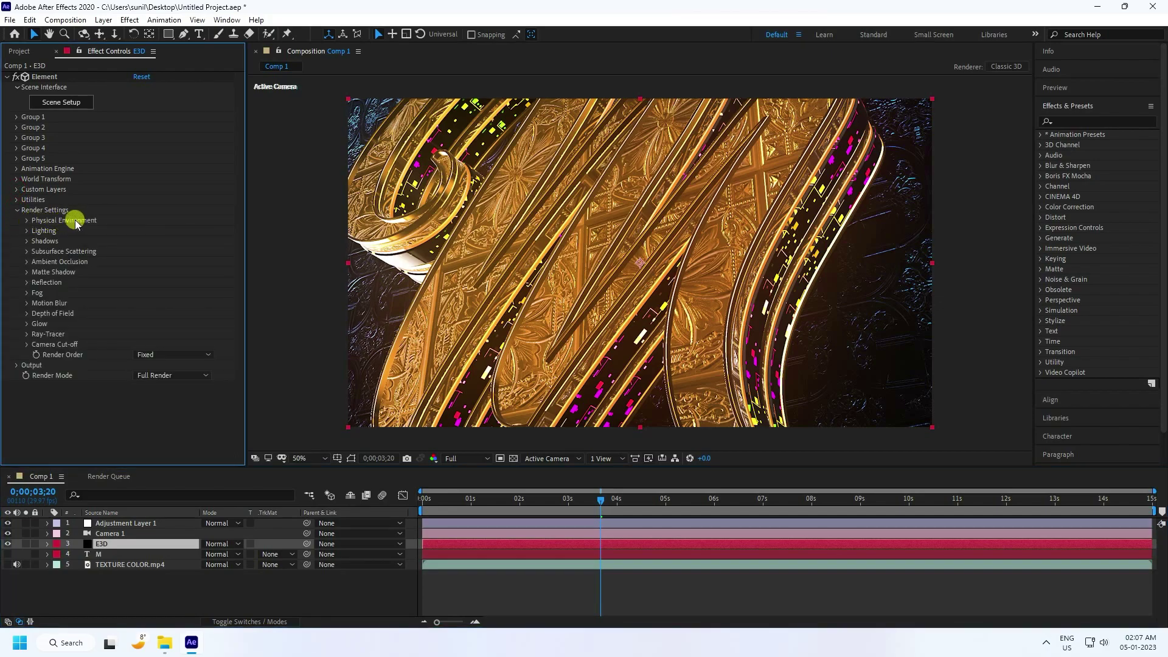
click(27, 220)
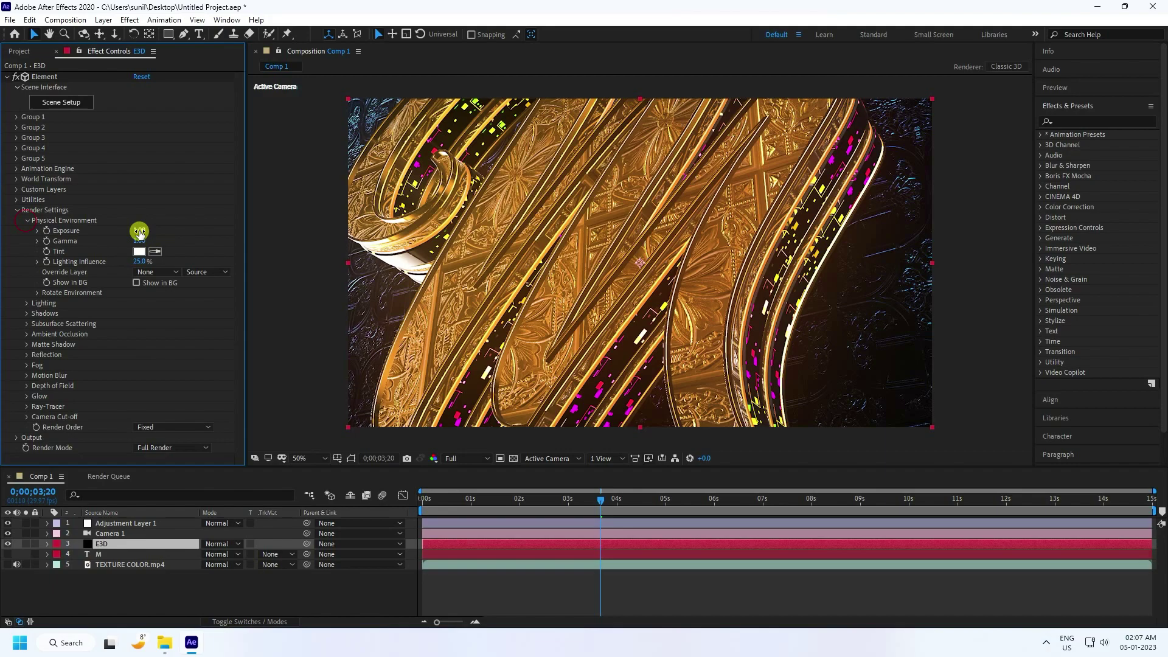
mouse_move(139, 231)
mouse_down()
mouse_move(60, 233)
mouse_move(145, 229)
mouse_up()
key(Return)
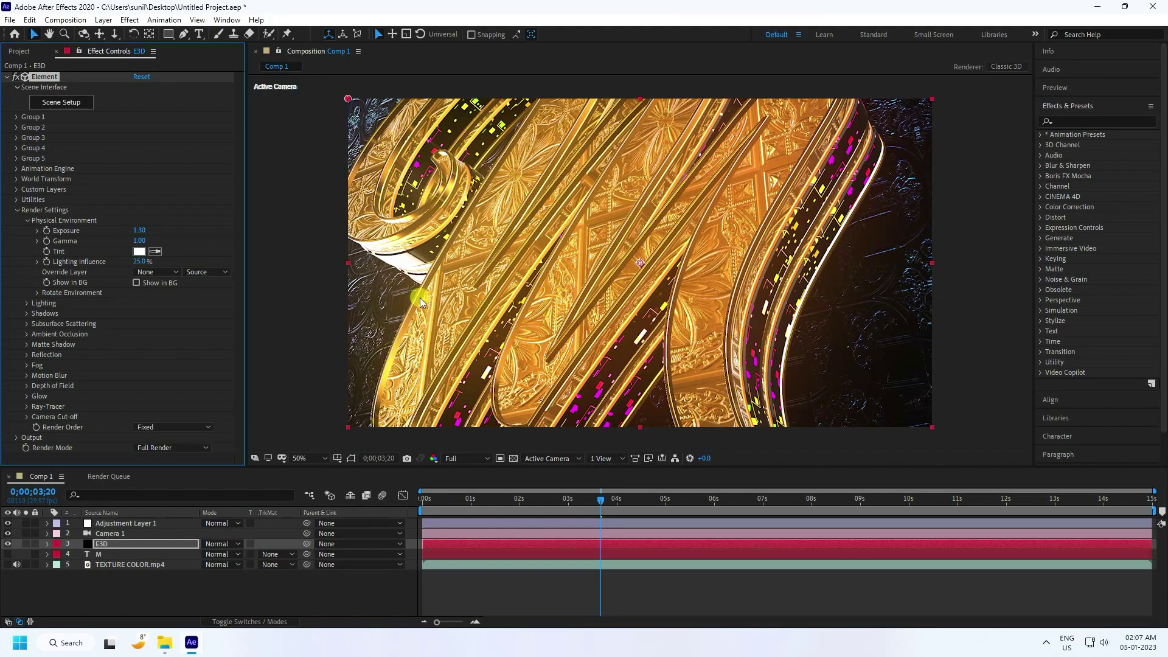
click(144, 241)
text(0.9)
key(Return)
key(period)
key(period)
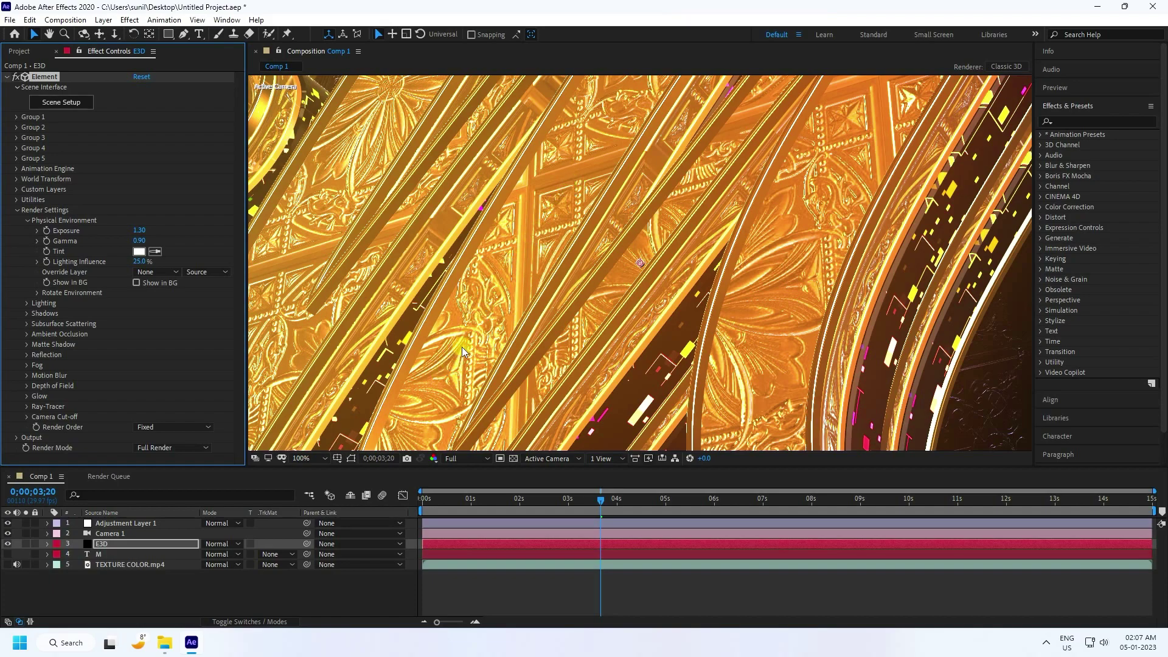
key(comma)
key(comma)
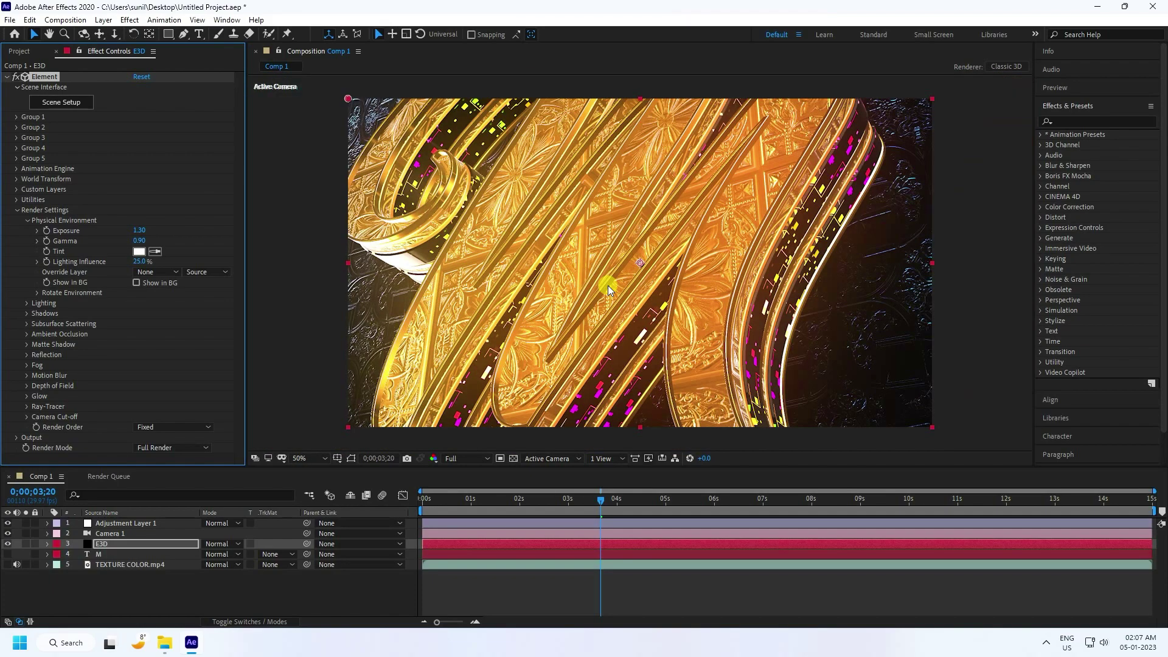
Add the Red lighting preset and turn on shadows in Element's Render Settings.
click(27, 219)
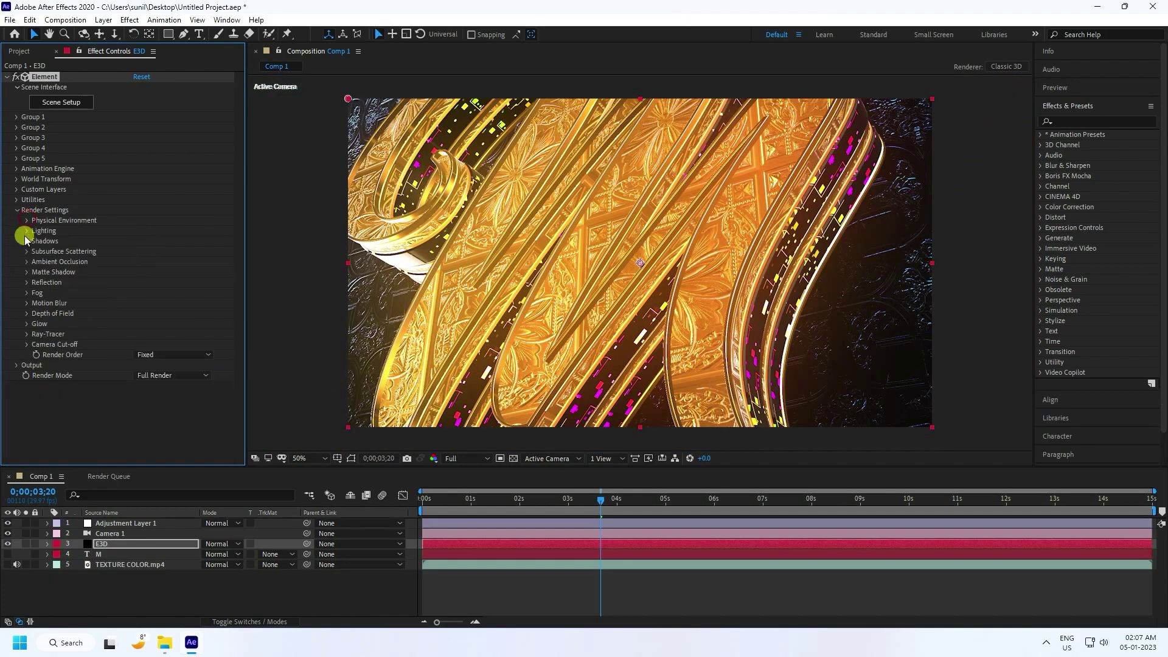
click(26, 231)
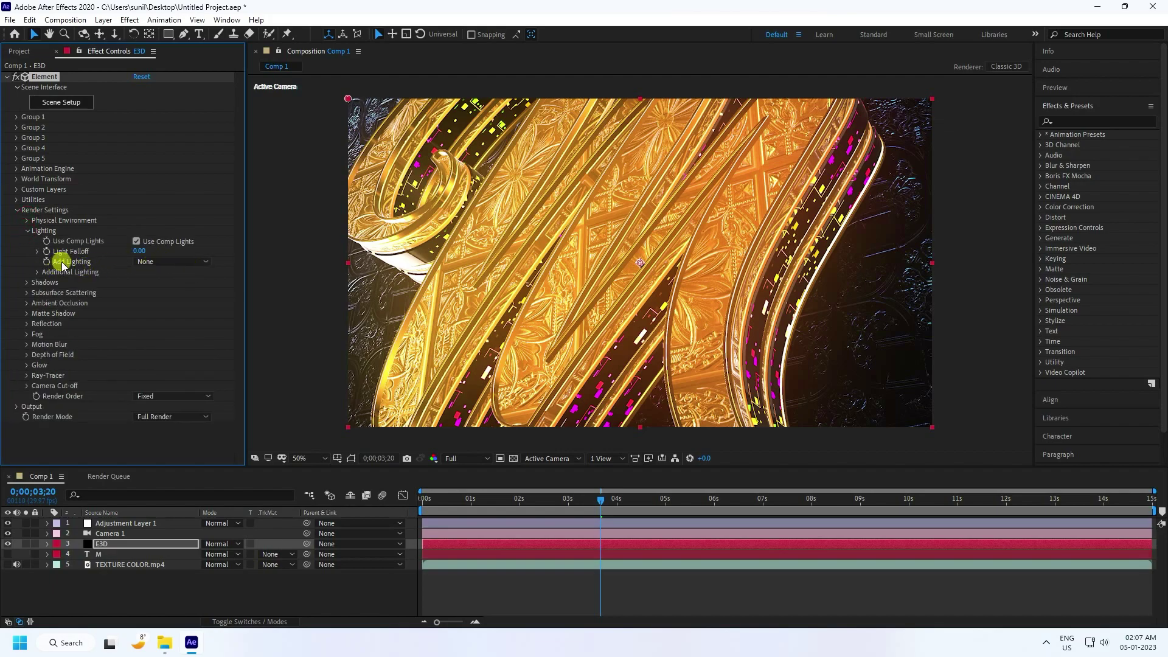
click(144, 261)
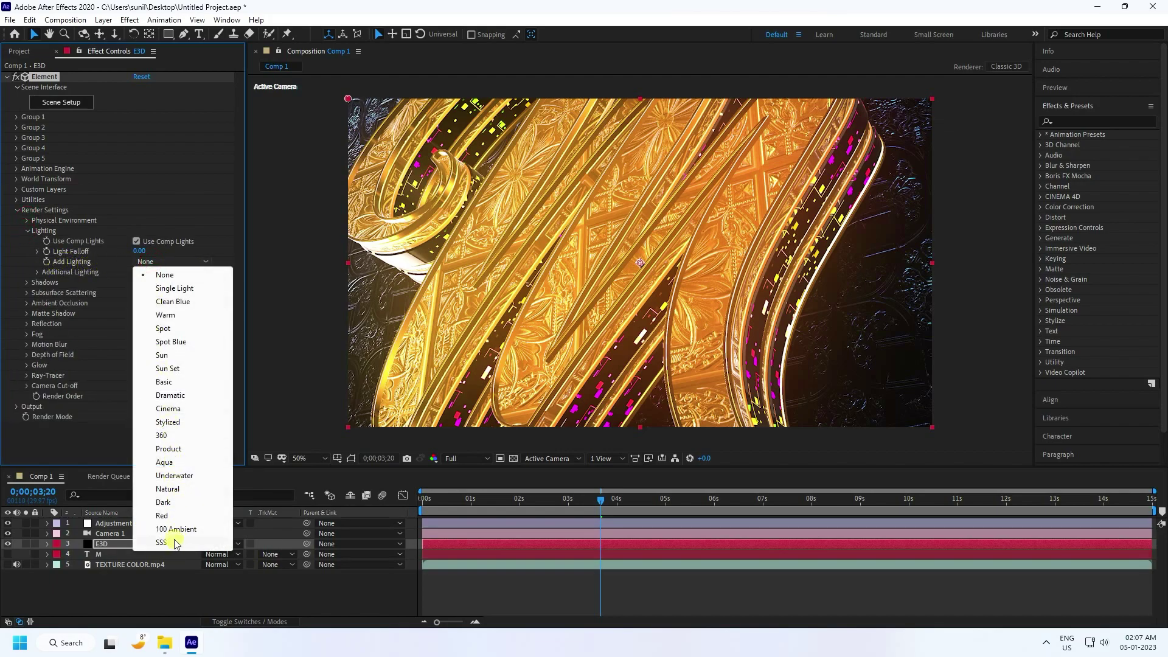
click(172, 516)
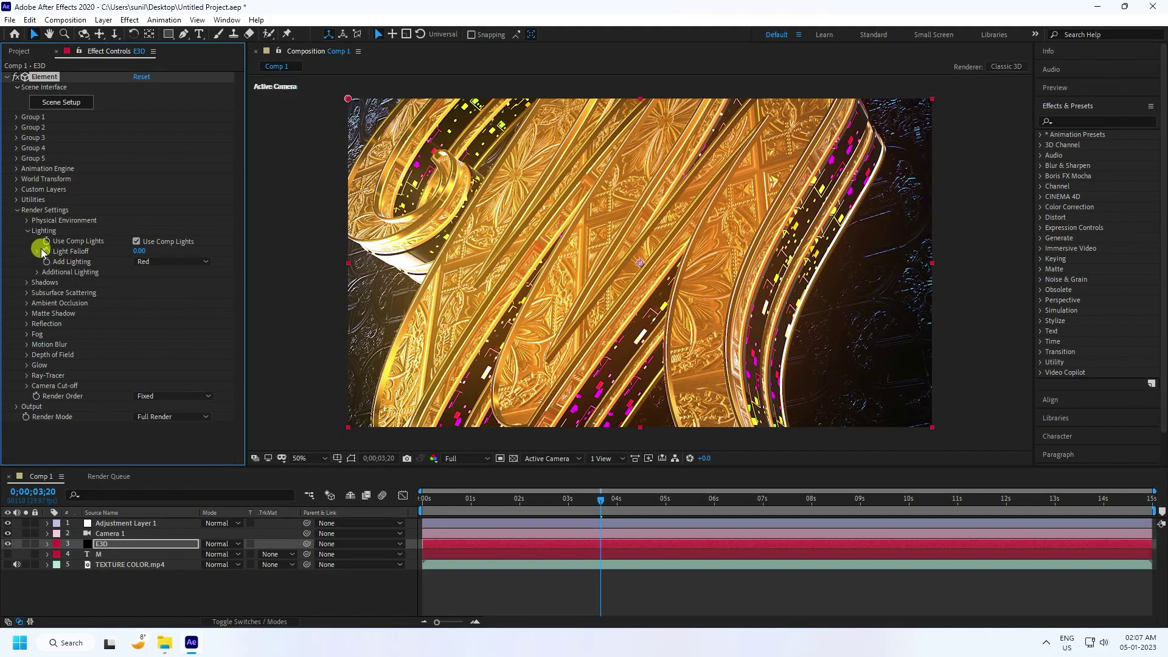
click(27, 230)
click(27, 240)
click(136, 251)
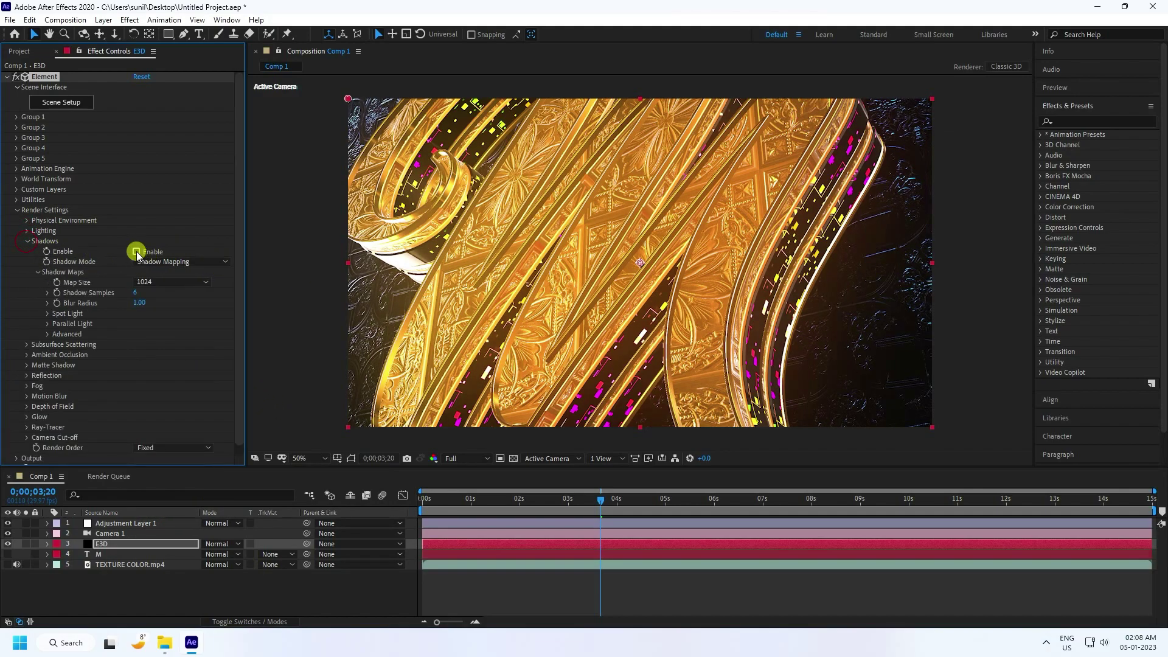
click(27, 241)
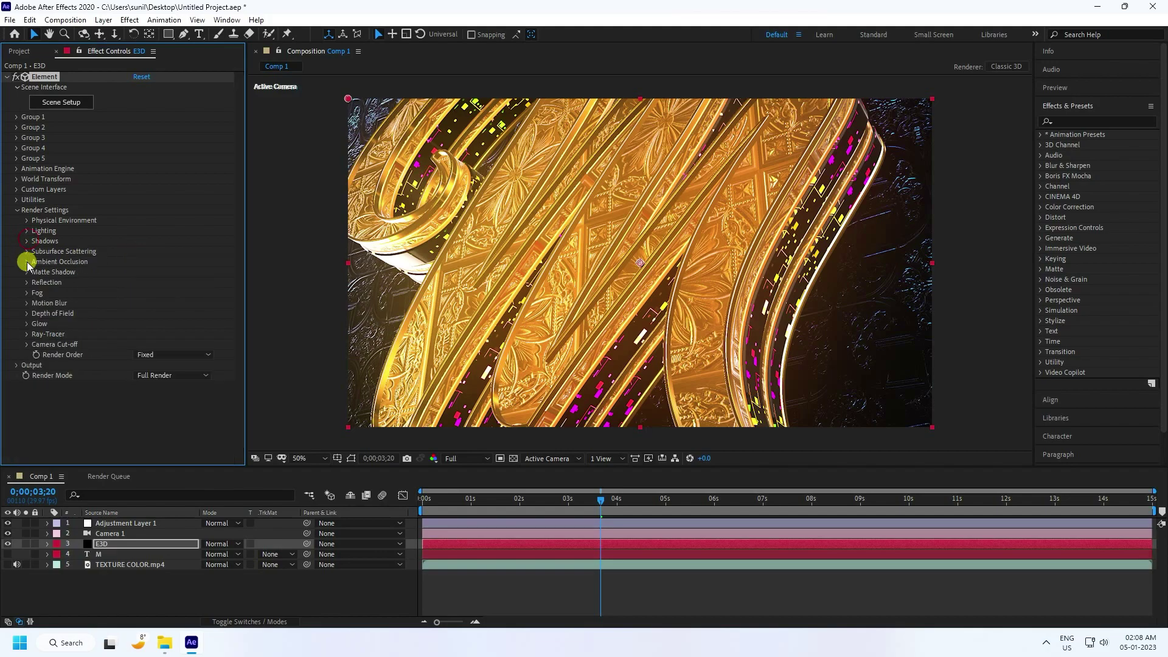
Enable ambient occlusion with SSAO intensity 5, High quality preset and radius 2.
click(27, 262)
click(136, 272)
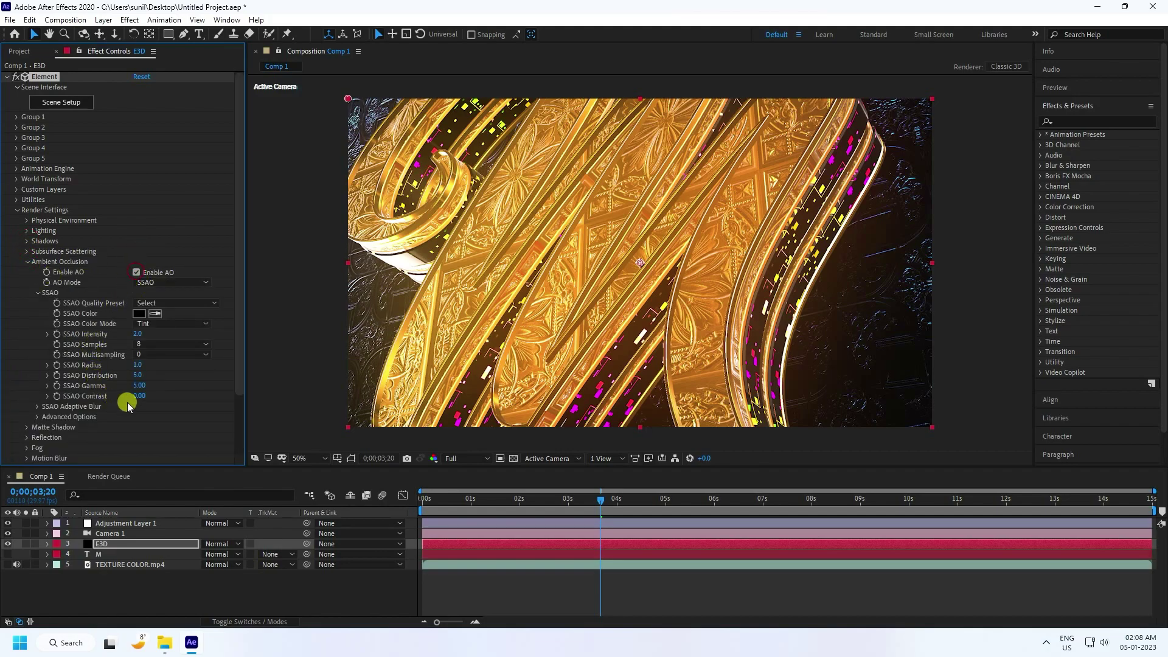
click(135, 334)
key(Return)
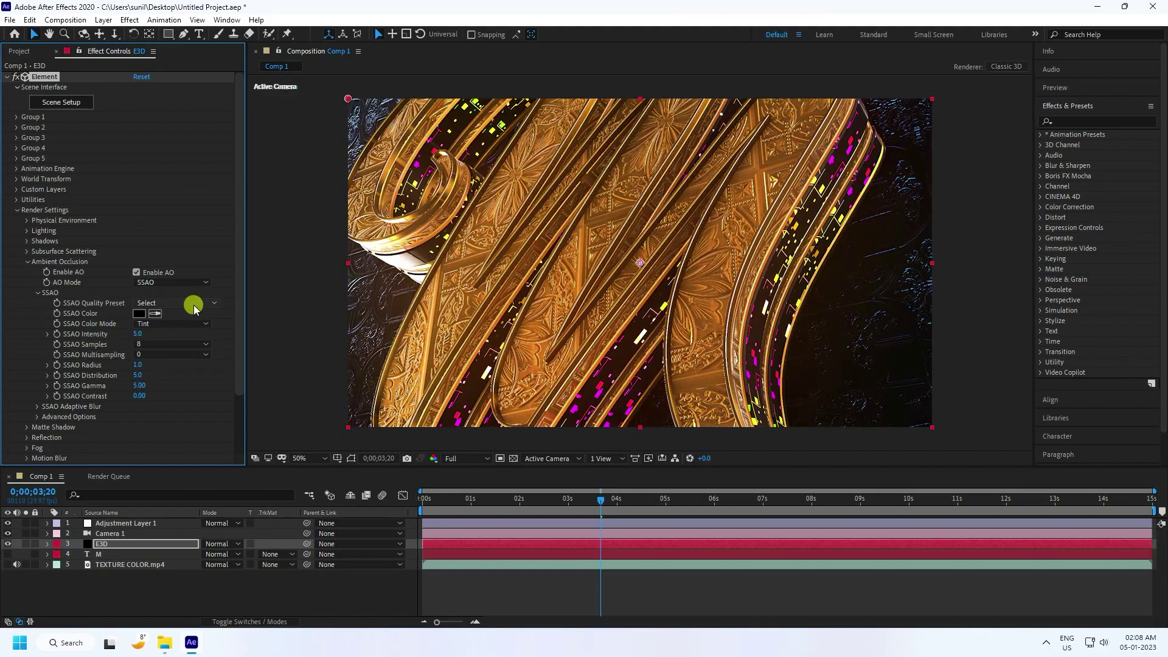
click(195, 302)
click(176, 362)
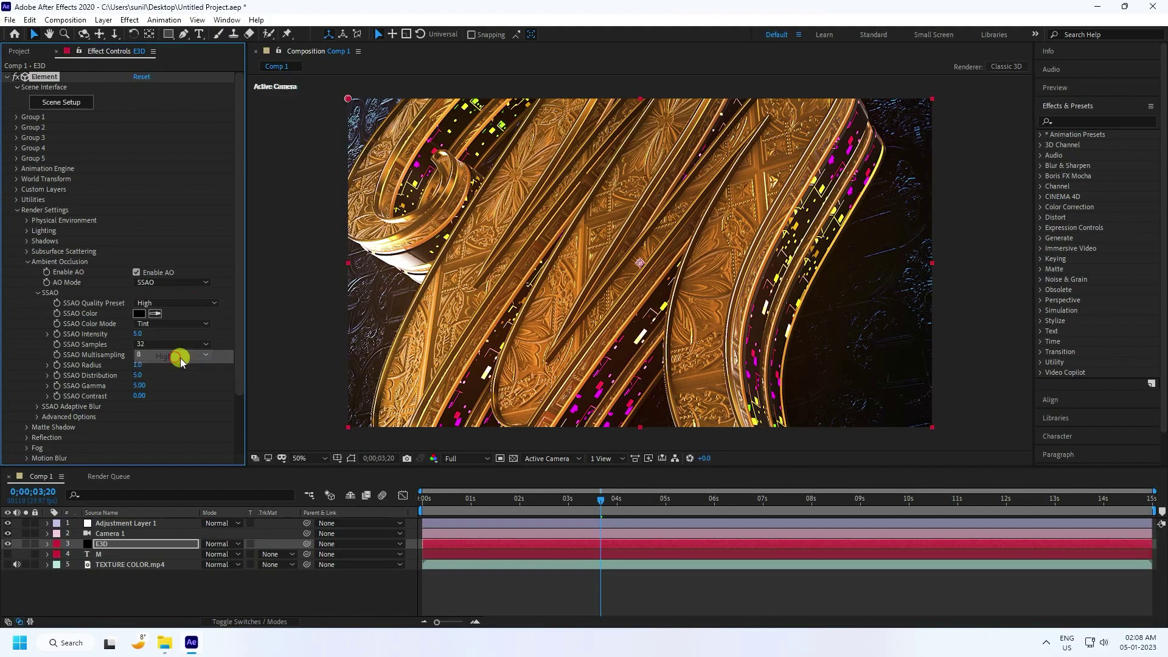
click(135, 365)
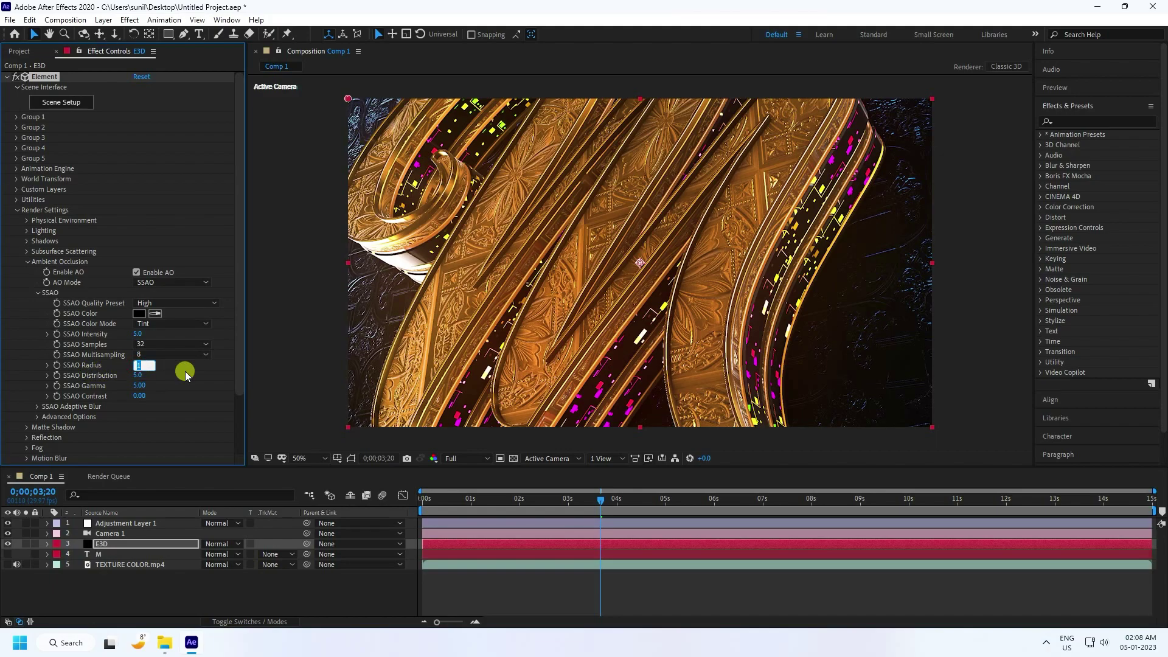
text(2)
key(Return)
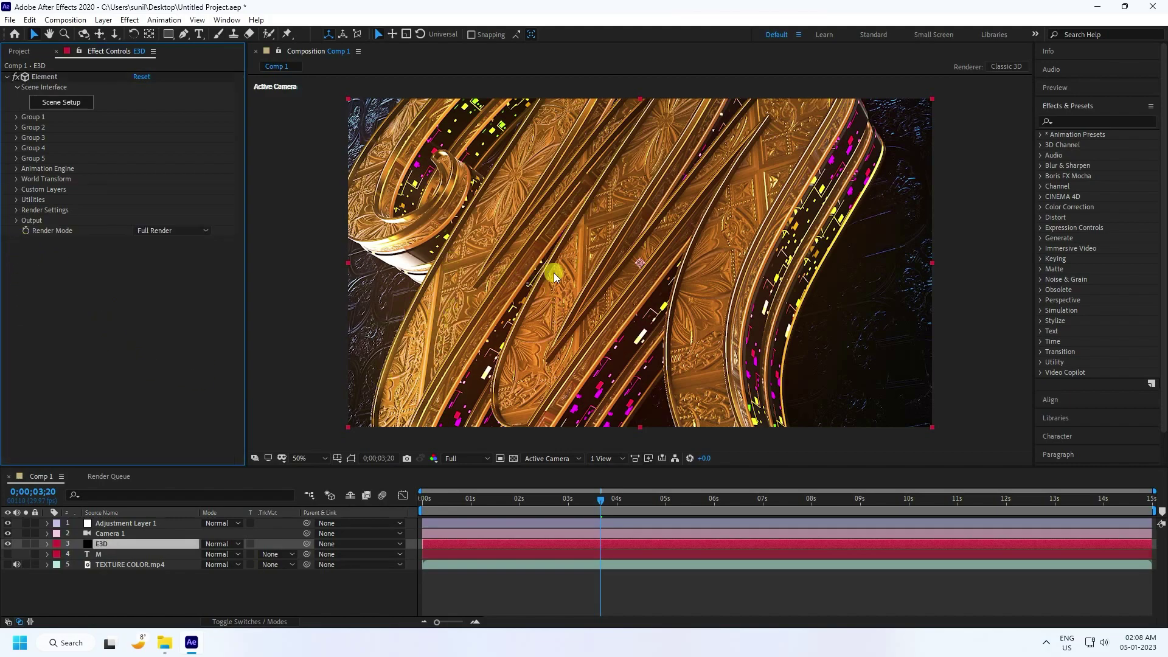
Duplicate the E3D layer and rename the copy E3D GLOW.
click(110, 549)
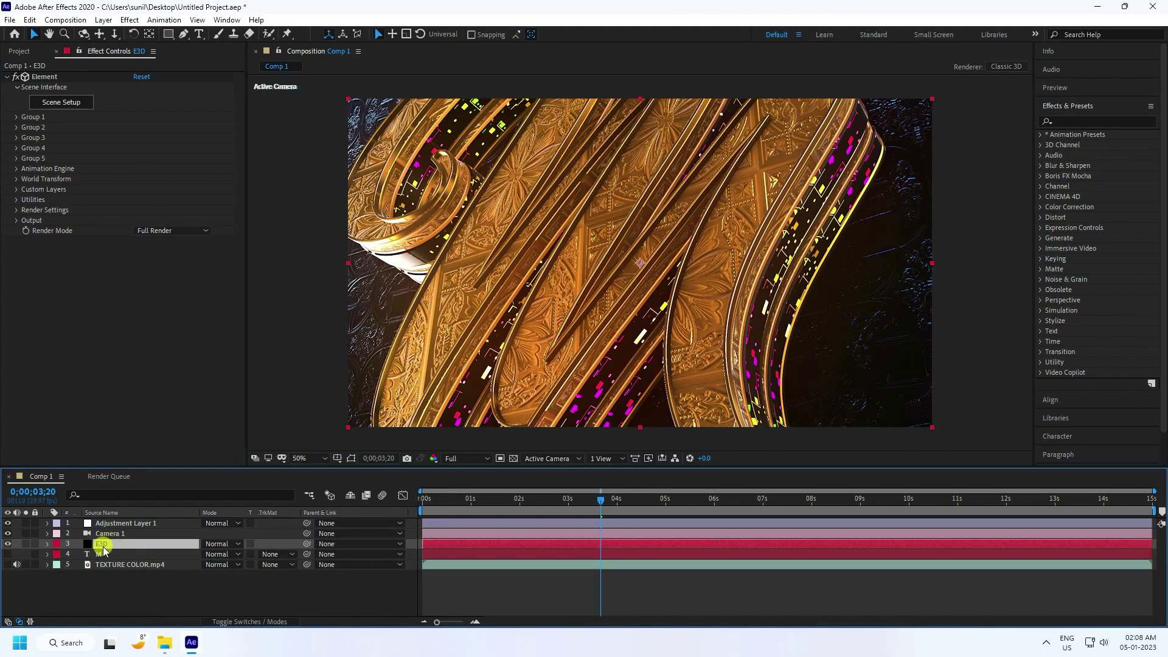
key(ctrl+d)
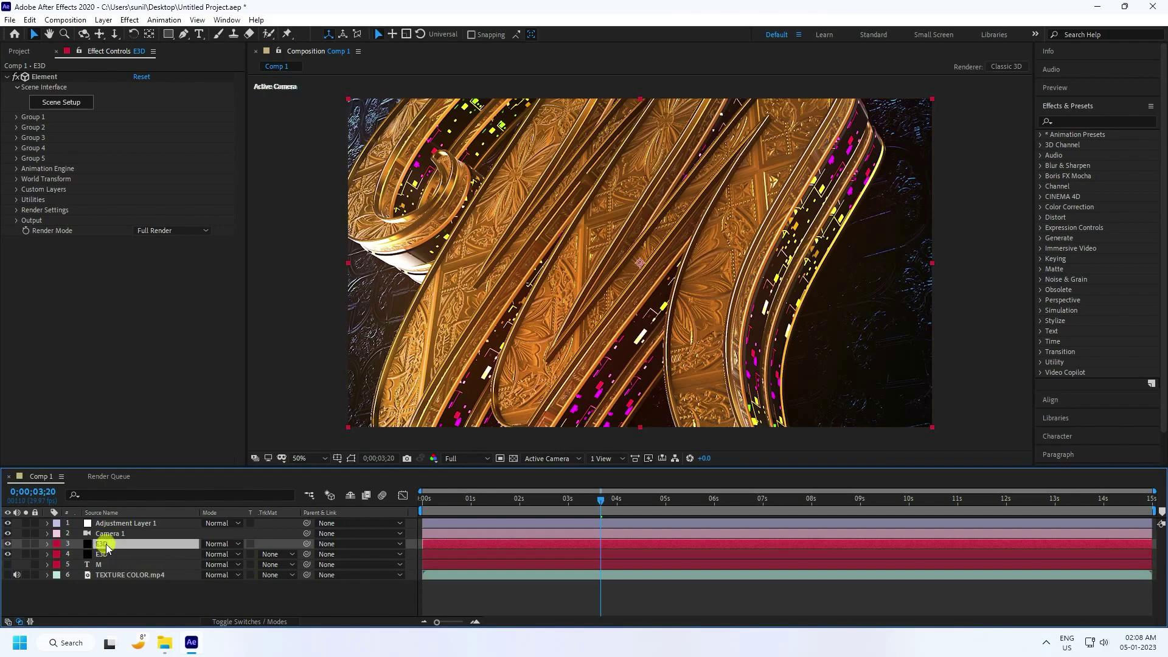
right_click(106, 548)
click(131, 538)
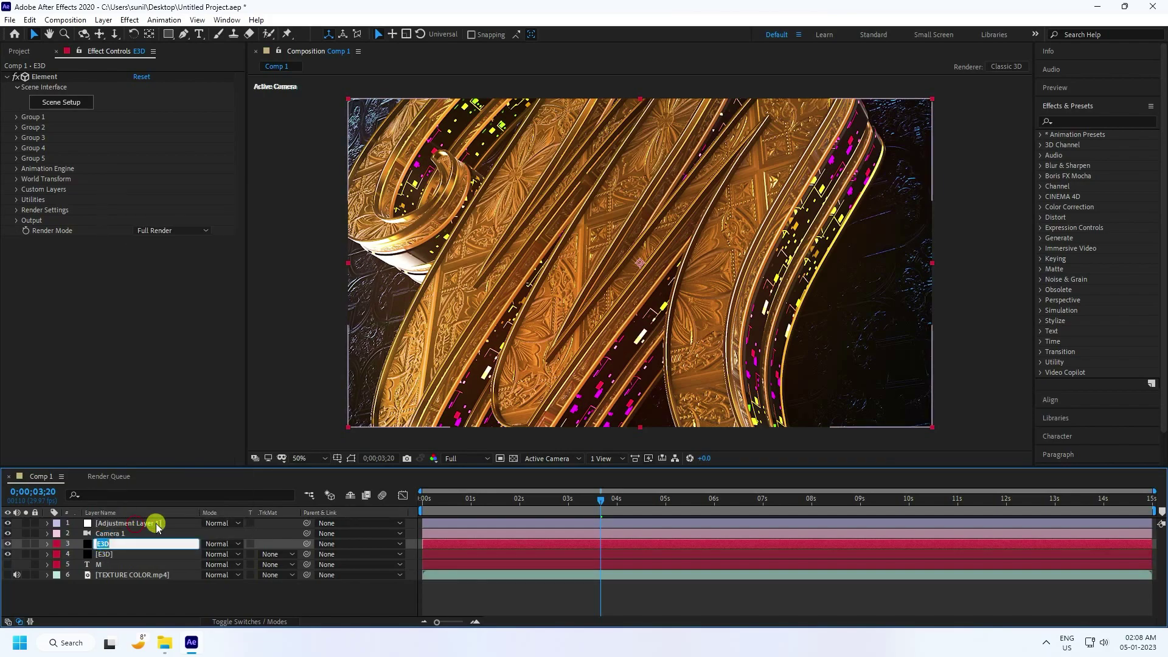
text(GLOW)
key(Return)
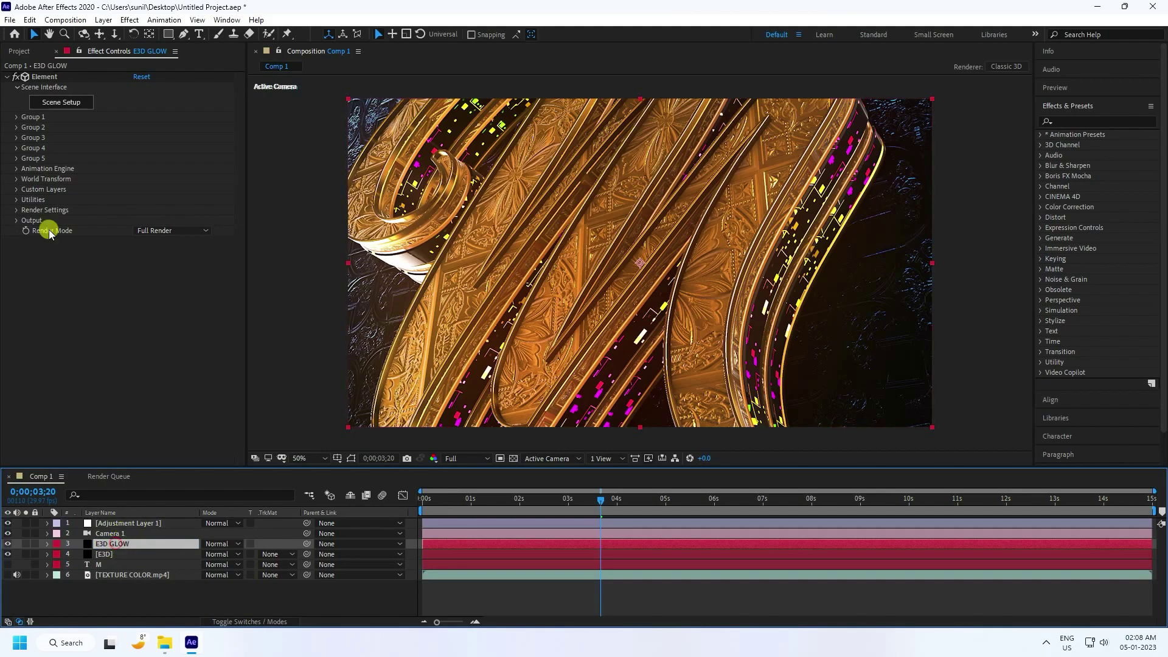
Set E3D GLOW's Output Show to Illumination and its blend mode to Screen.
click(16, 223)
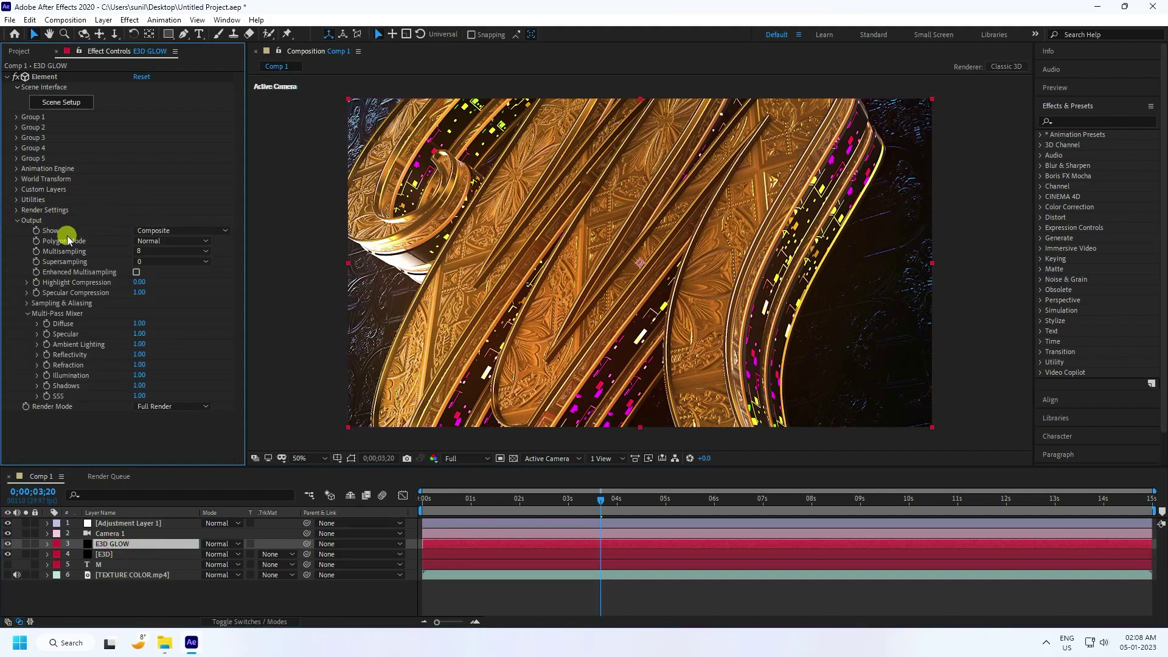
click(185, 233)
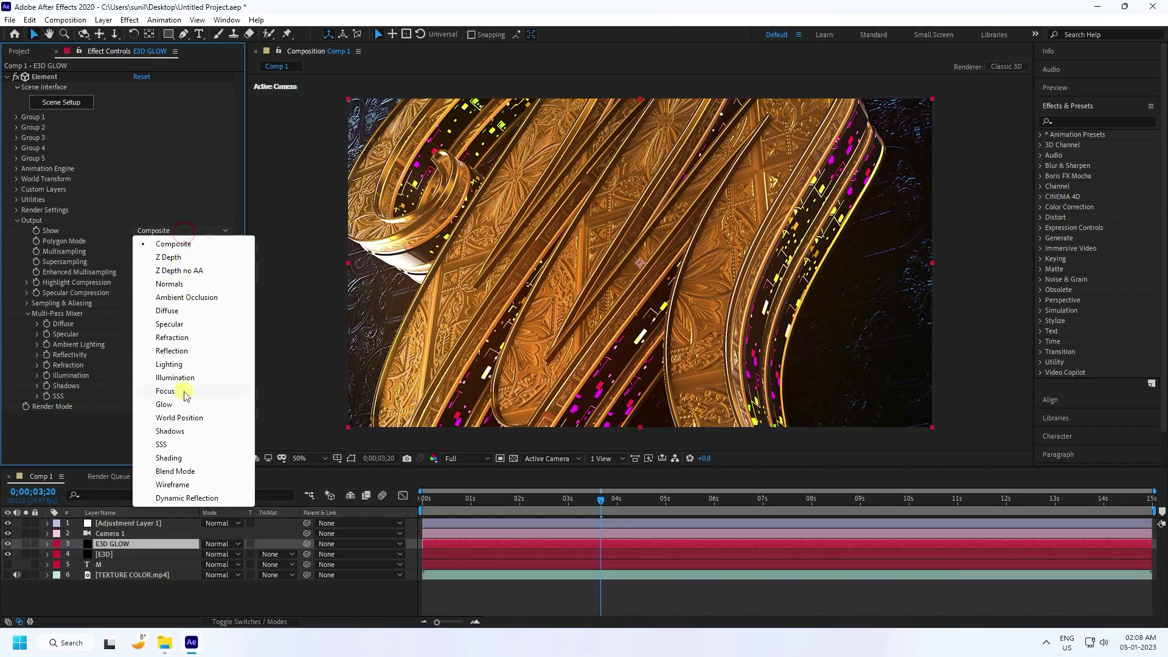
click(171, 378)
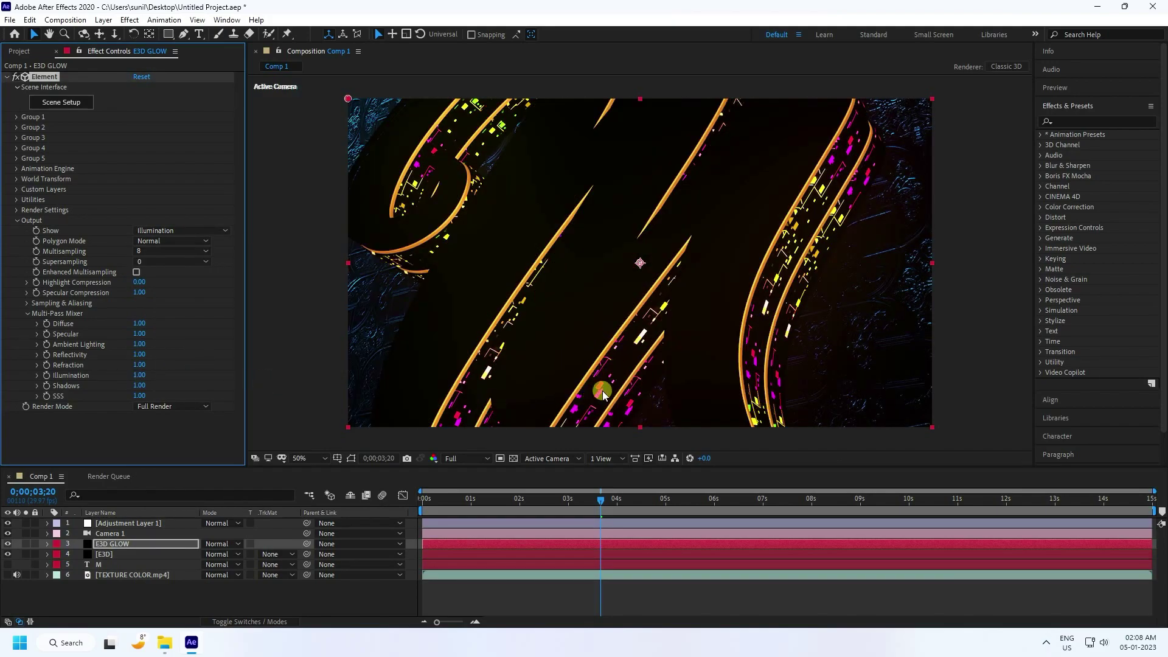
click(17, 220)
click(228, 544)
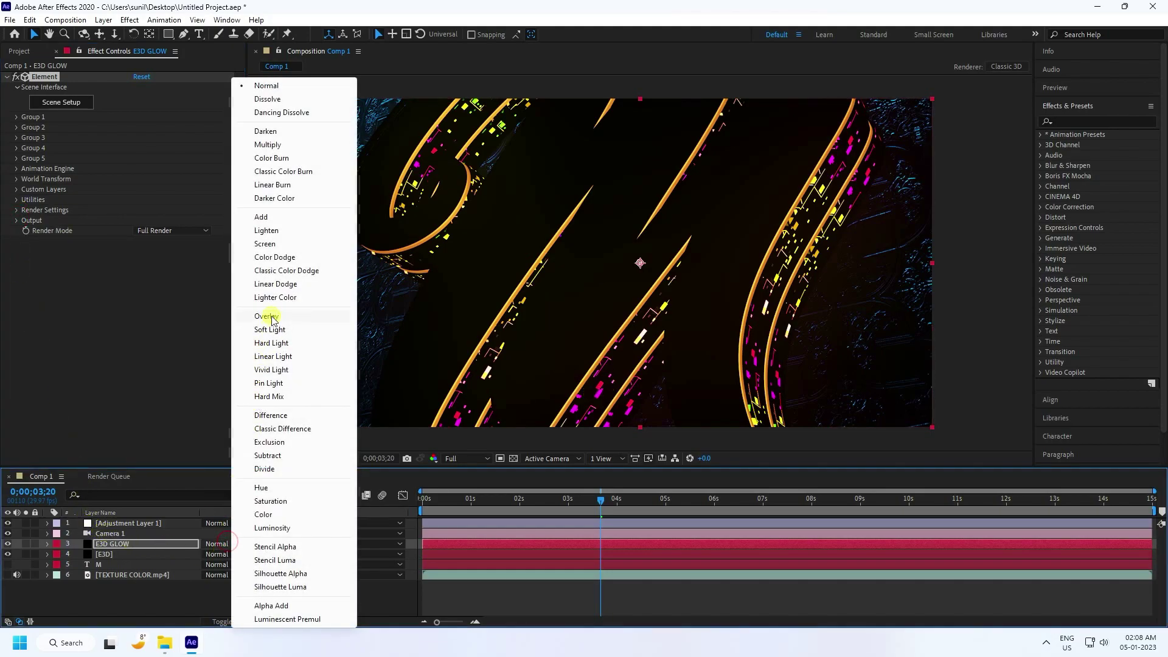
click(265, 244)
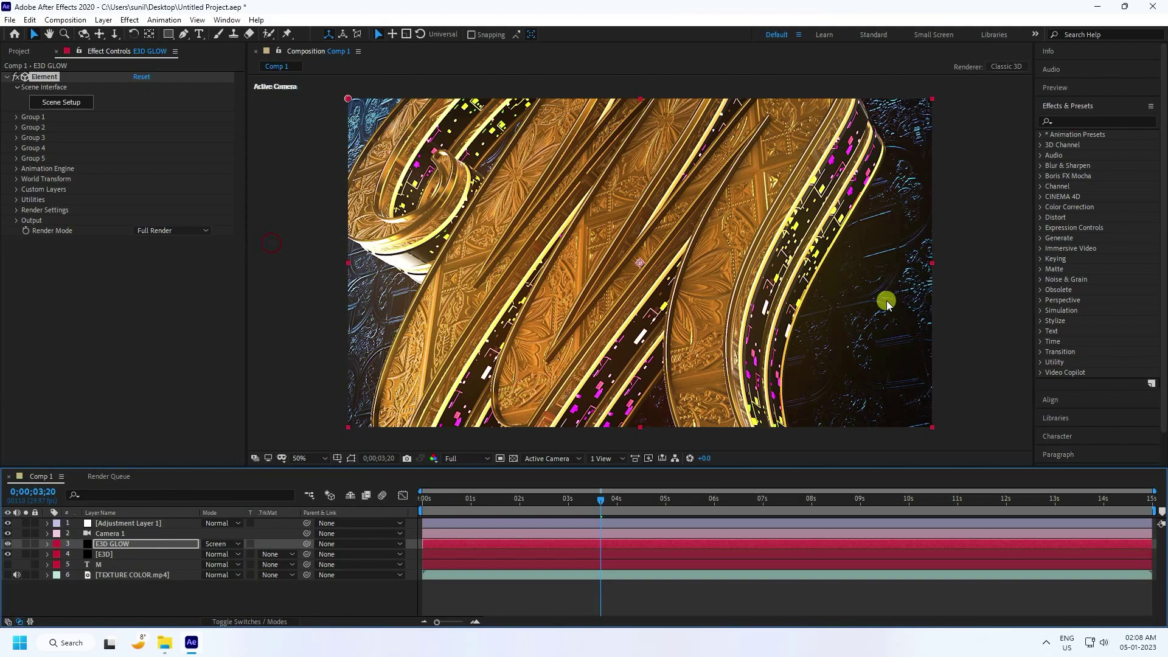
click(1083, 121)
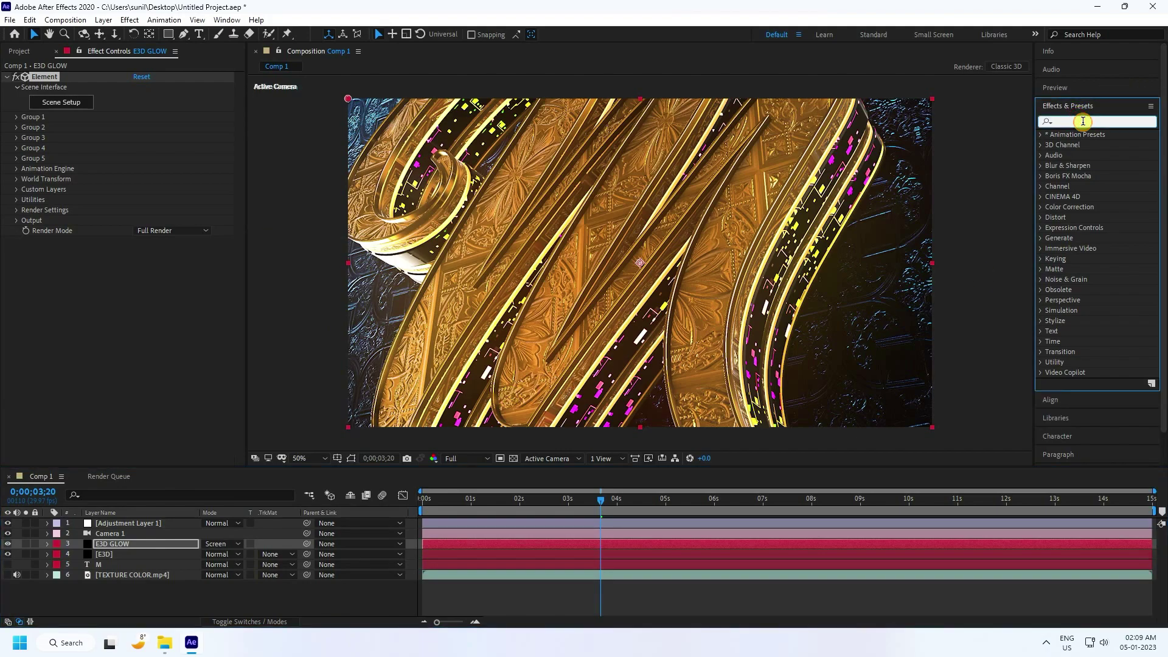
Apply Glow to E3D GLOW with threshold 100%, radius 100 and intensity 3.
text(glow)
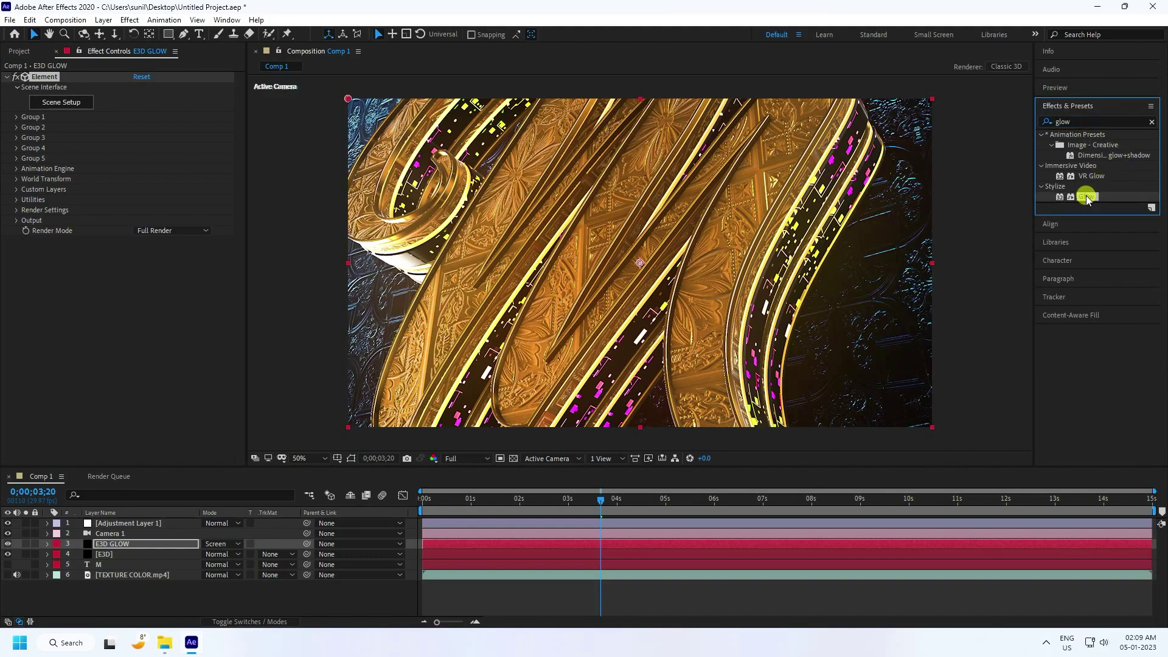
drag(1086, 196, 89, 389)
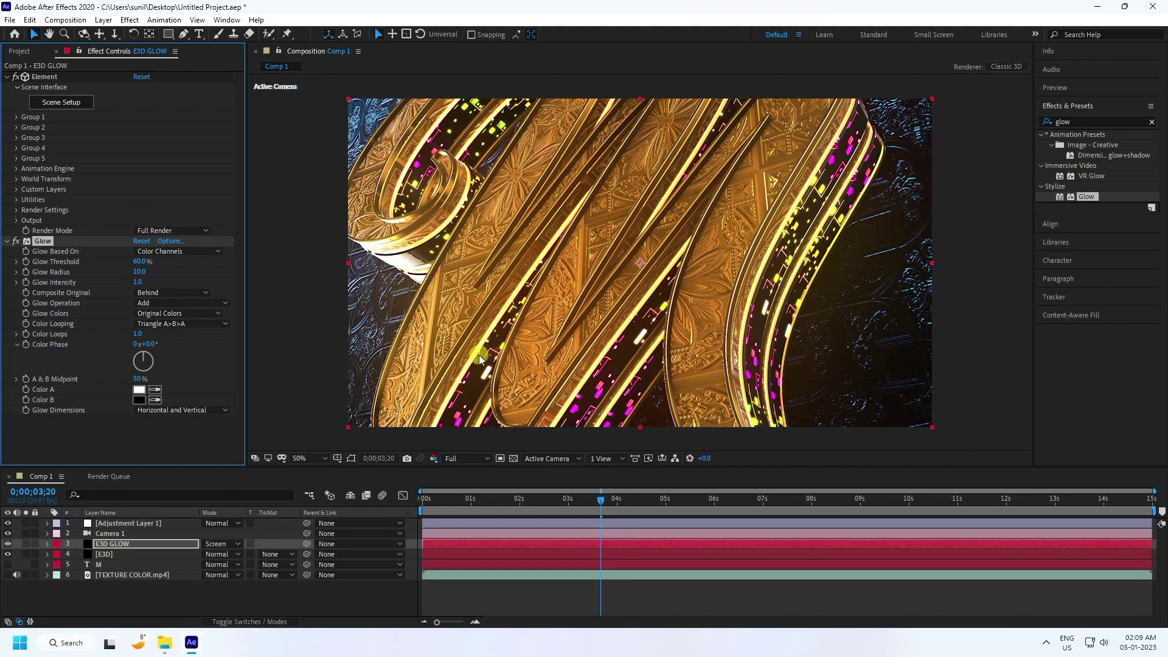
key(slash)
drag(623, 325, 689, 327)
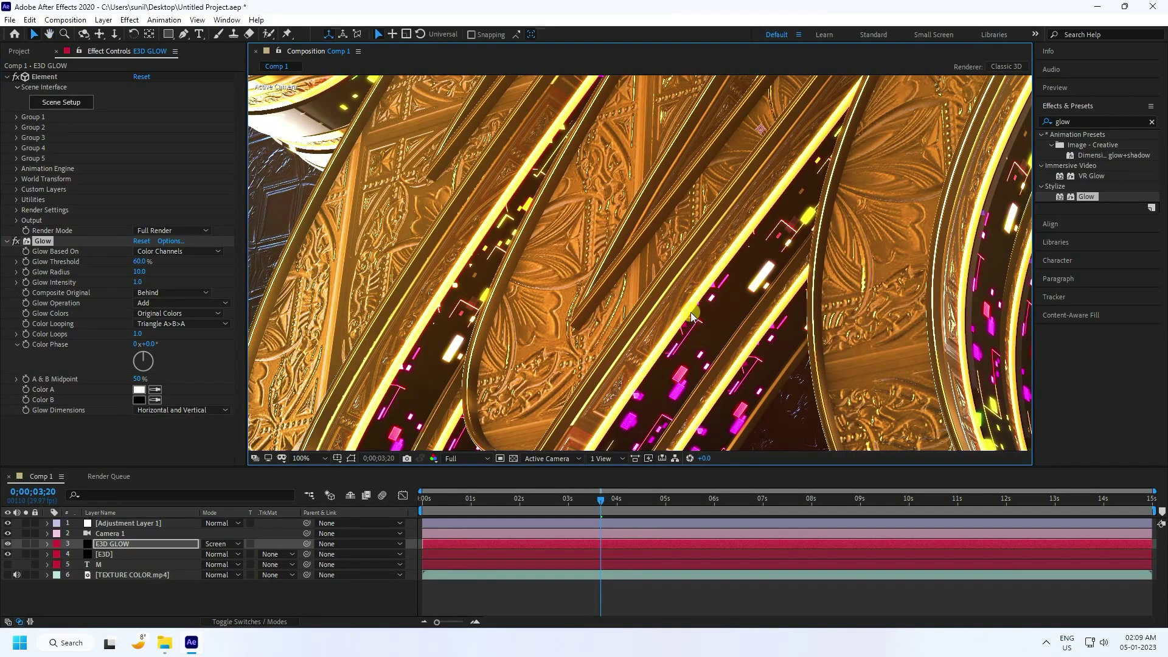
drag(131, 266, 137, 266)
click(135, 265)
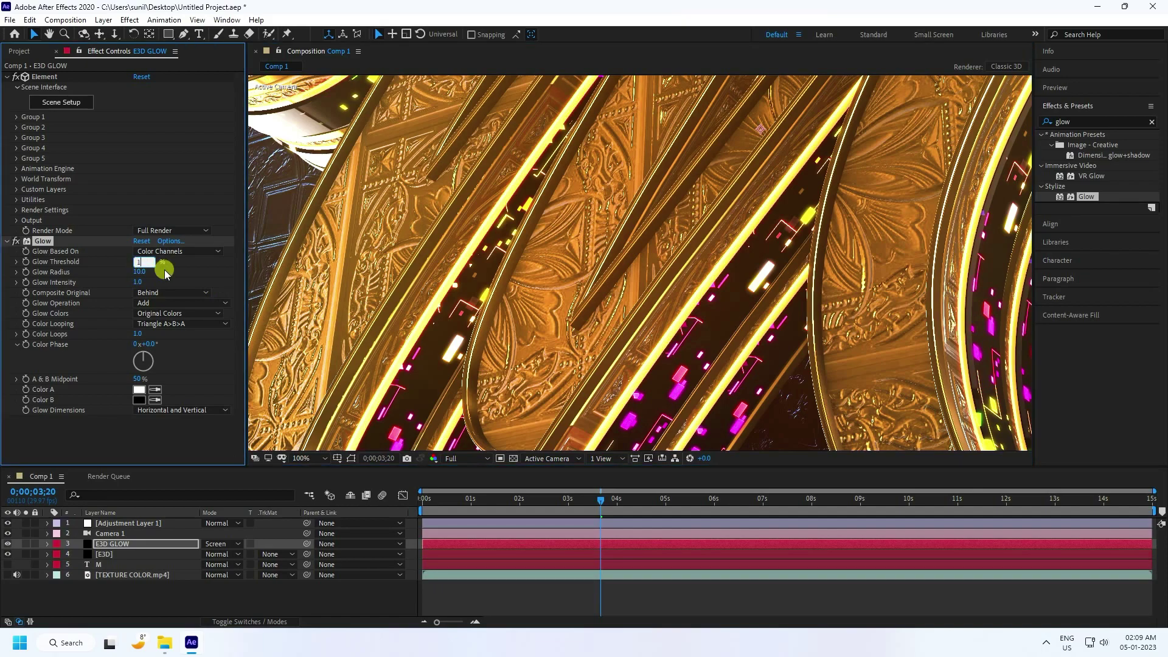
text(100)
click(139, 271)
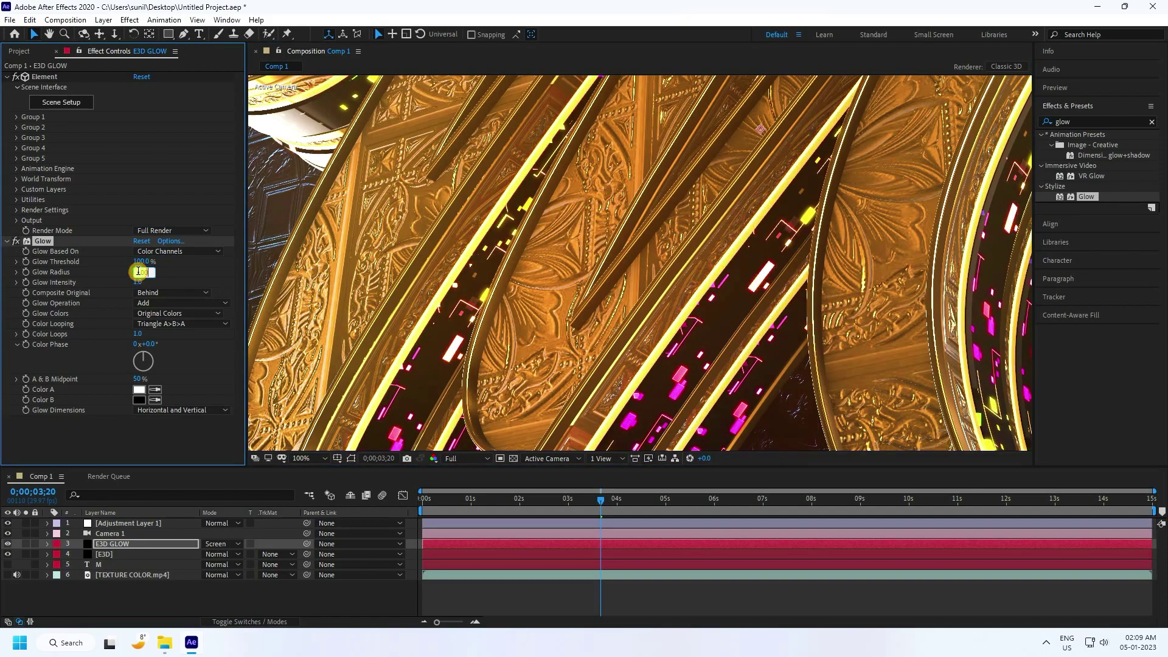
text(100)
key(Return)
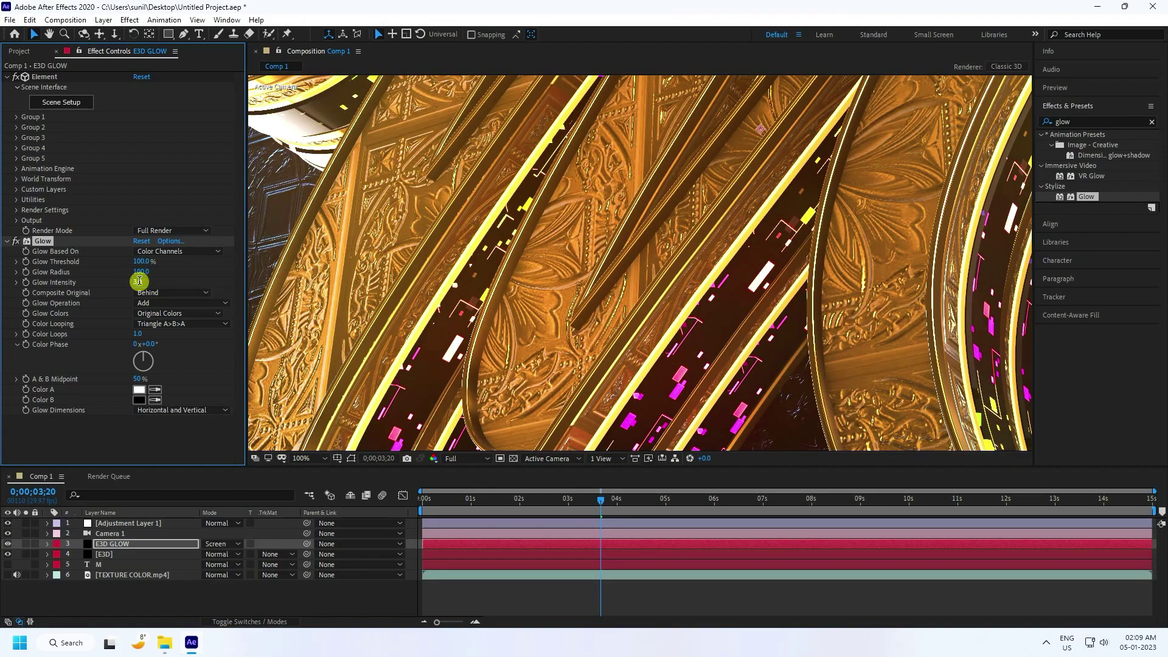
click(139, 280)
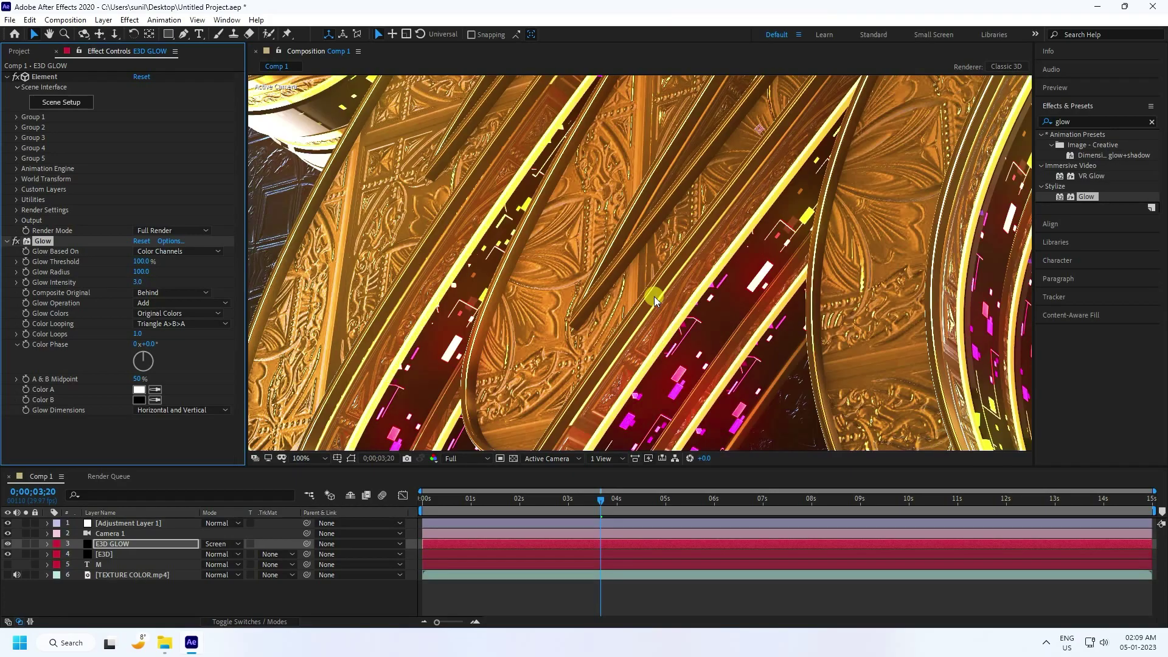
click(8, 242)
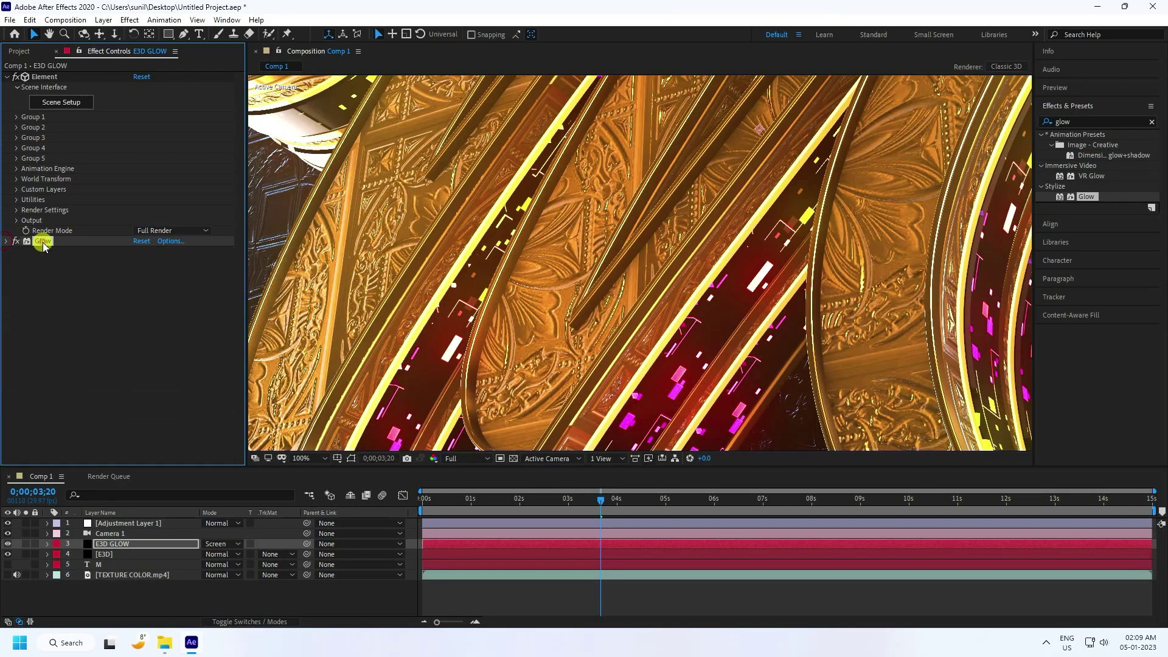
Duplicate the Glow and set the copy to radius 200 and intensity 1.0.
key(ctrl+d)
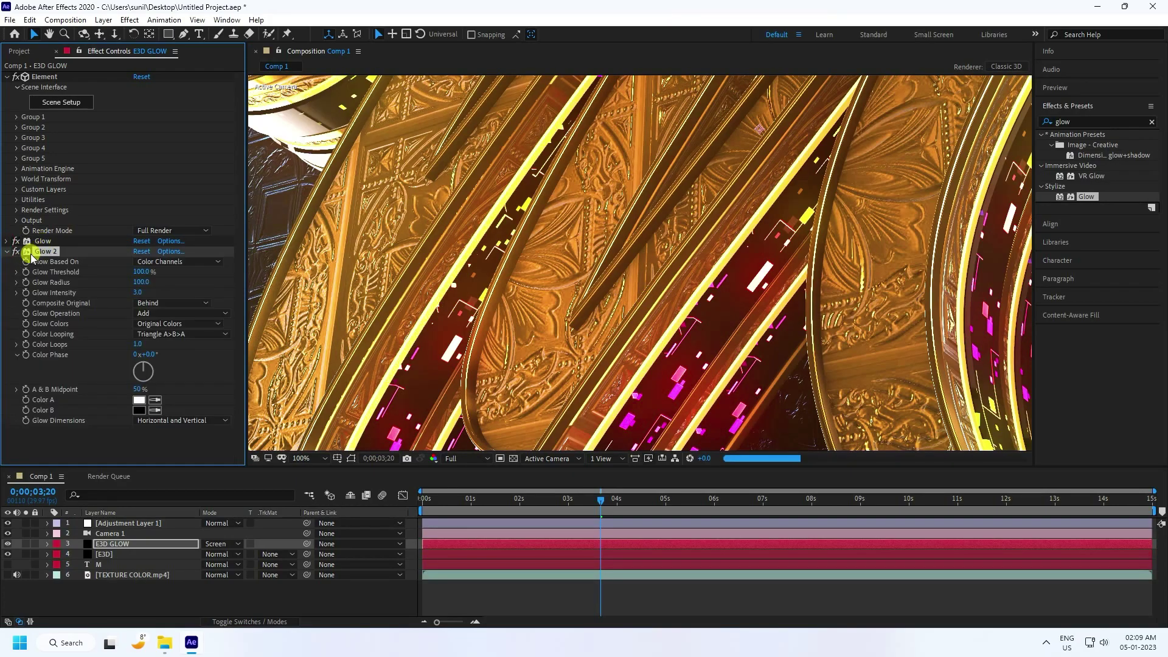
click(140, 283)
click(152, 281)
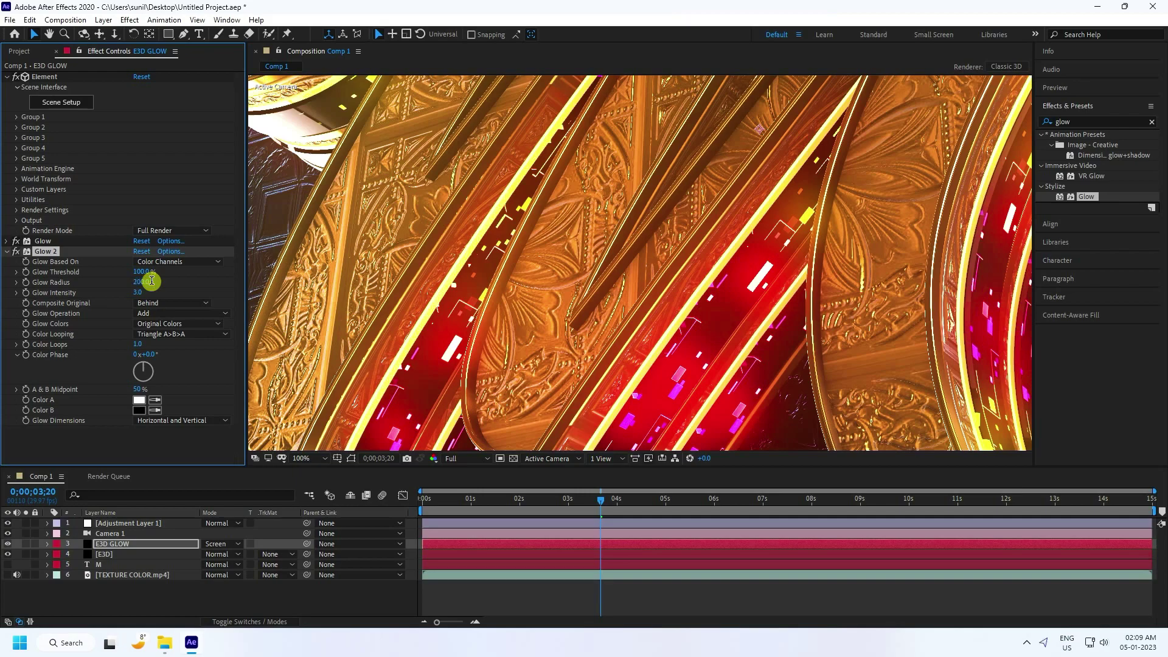
text(200)
key(Return)
scroll(660, 331, down, 2)
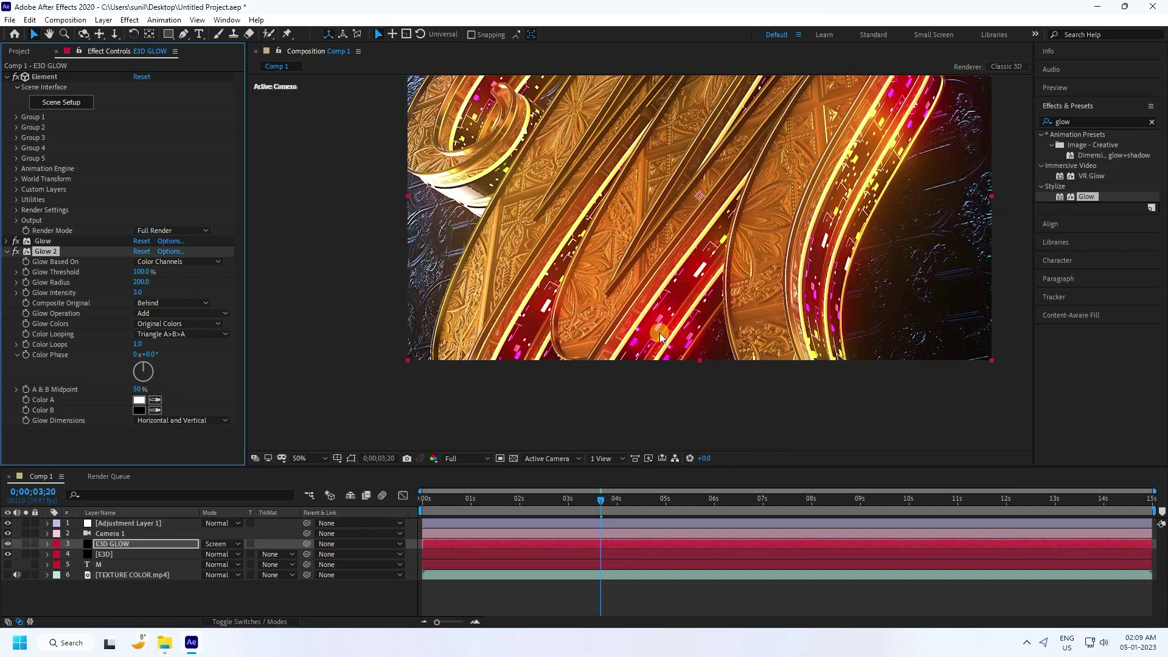
scroll(661, 335, up, 2)
click(143, 285)
click(142, 289)
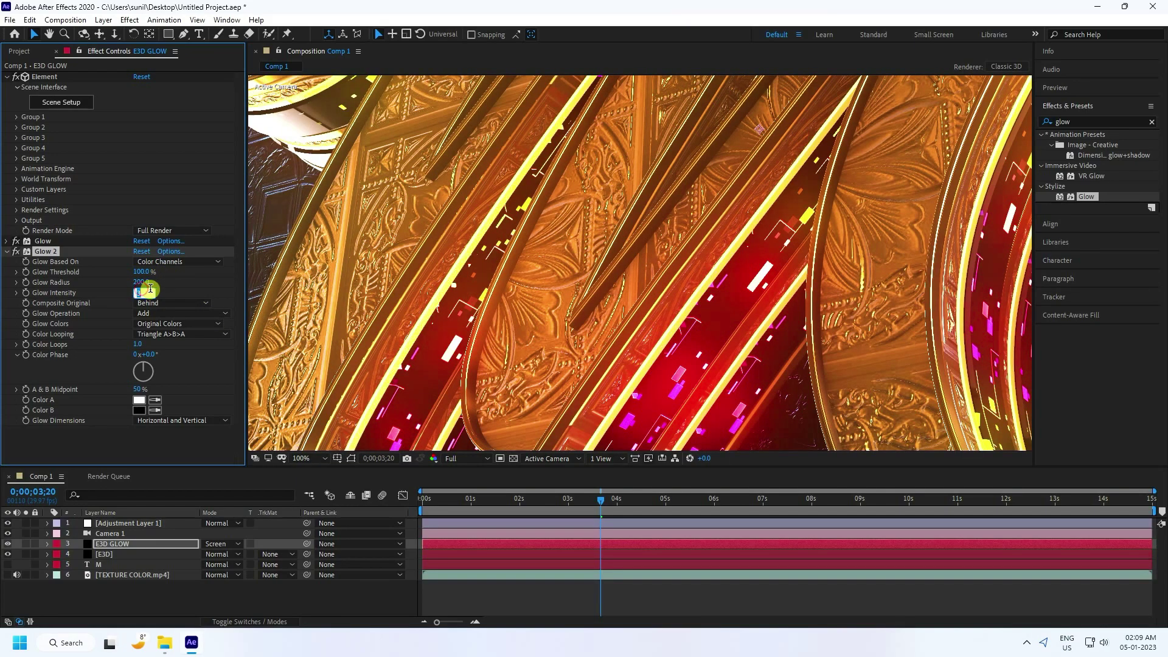
key(Return)
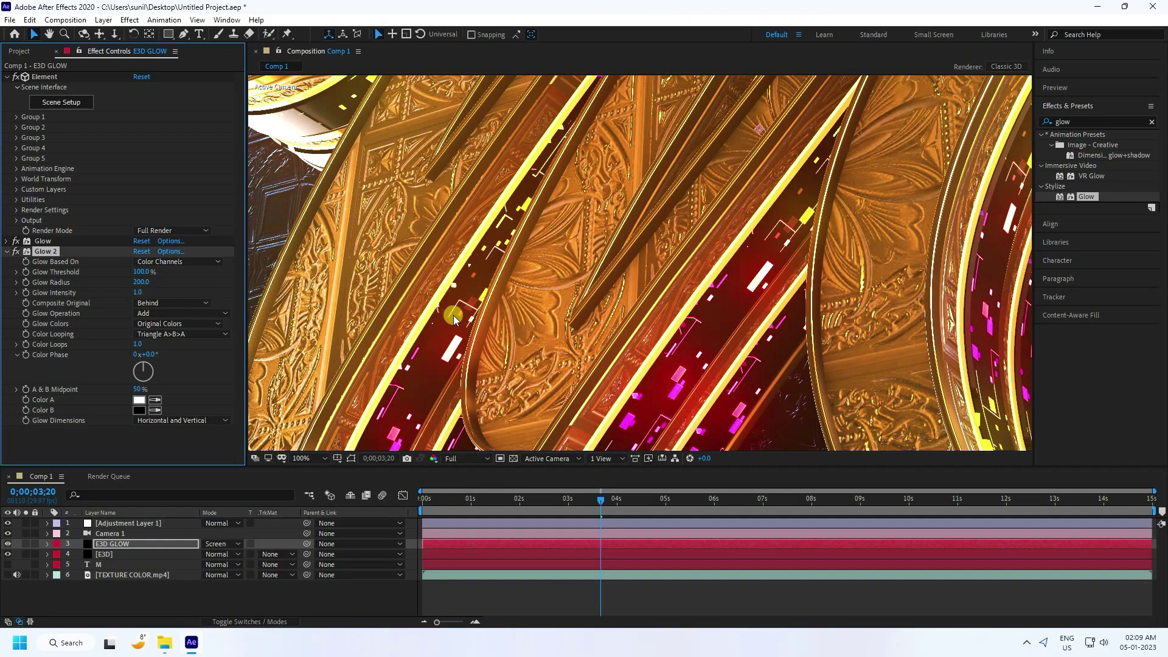
scroll(454, 315, down, 2)
scroll(462, 326, up, 2)
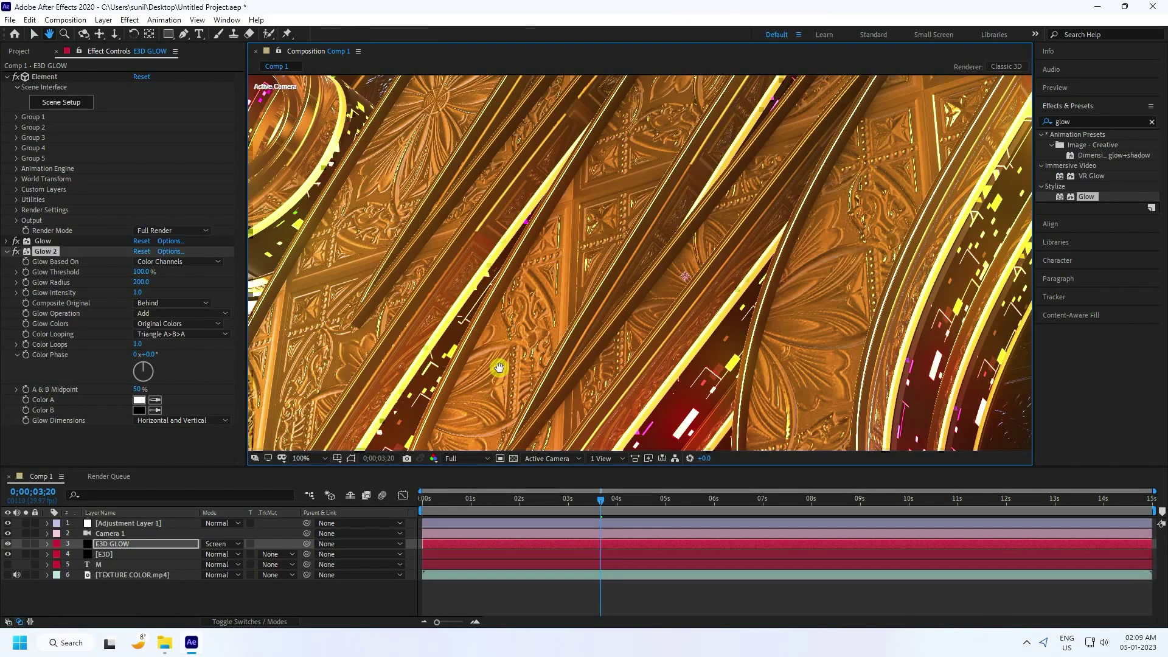
scroll(516, 318, down, 2)
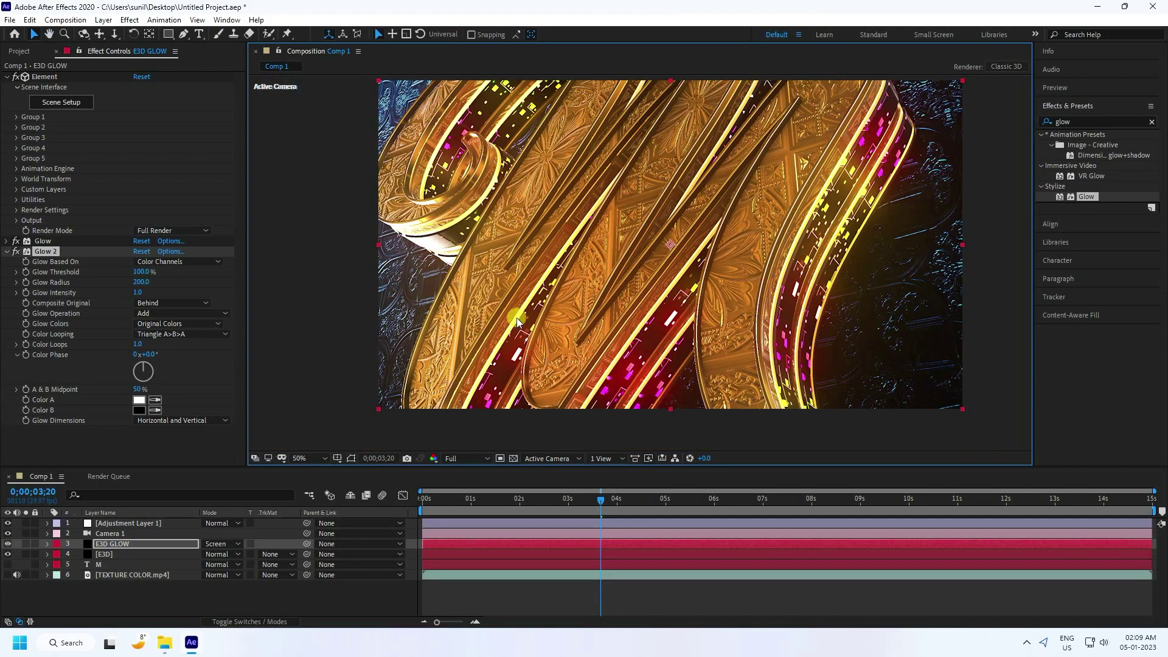
Add an Exposure effect to E3D GLOW set to 1.00.
click(1089, 122)
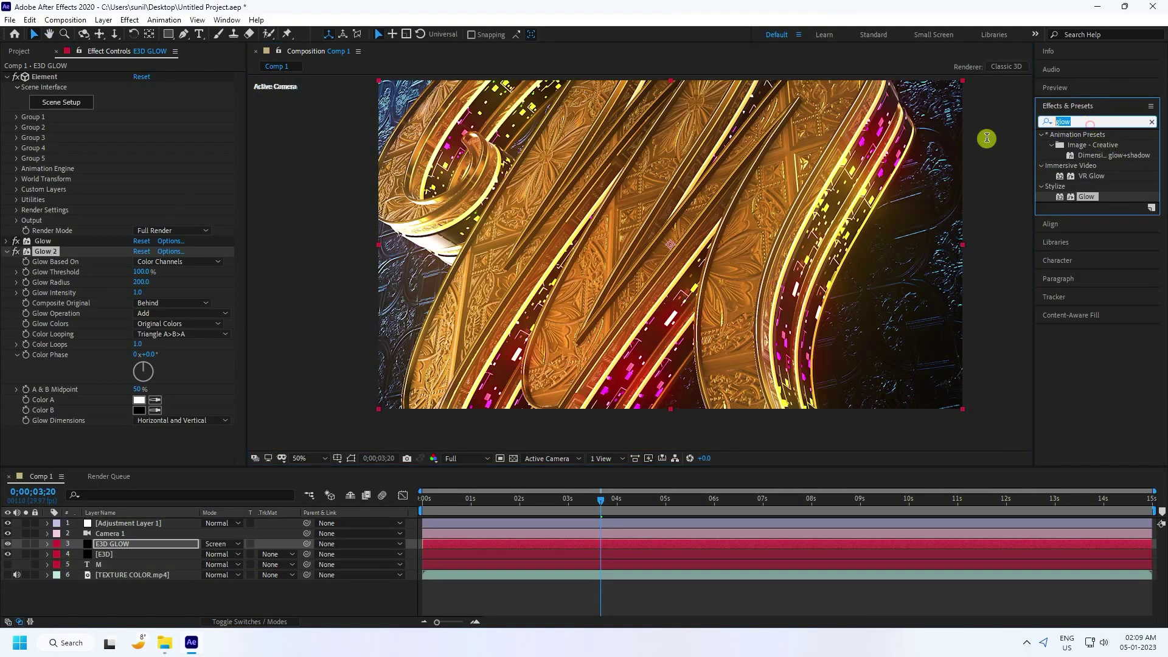
text(e)
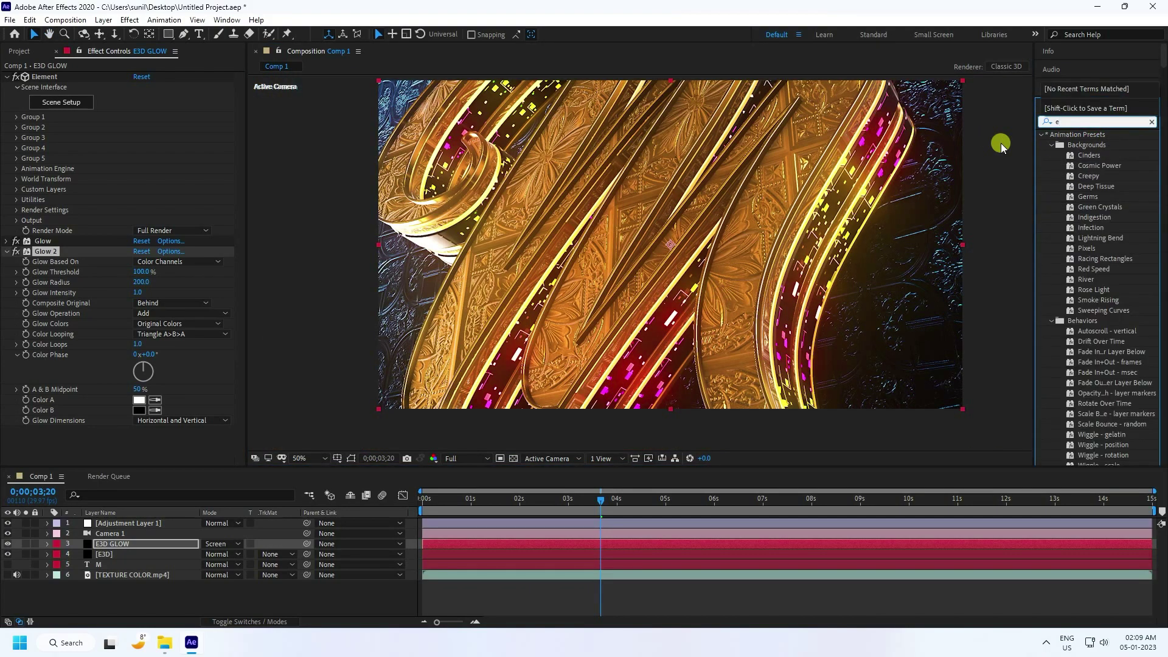
text(xpo)
drag(1080, 248, 116, 450)
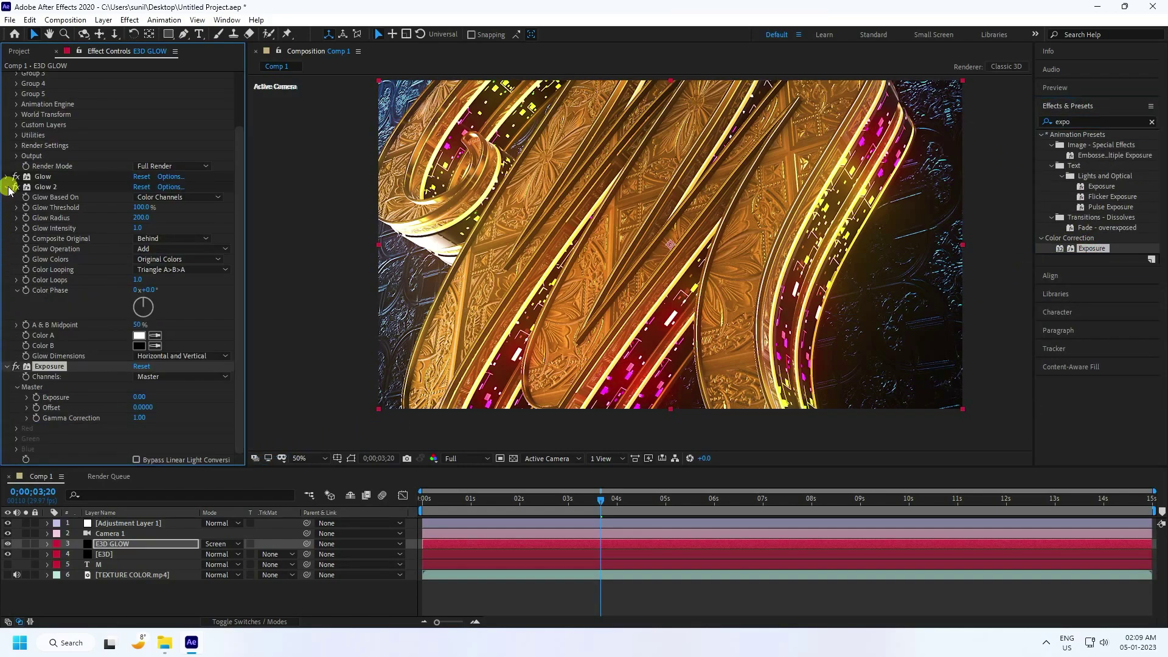
click(9, 190)
click(141, 293)
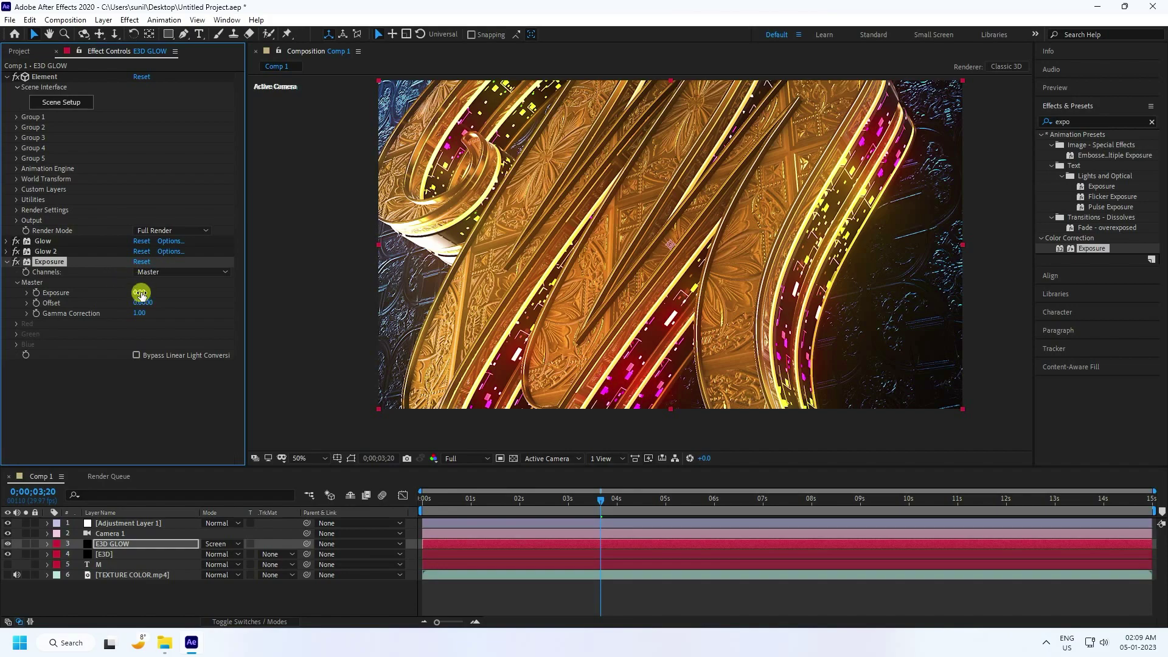
key(Return)
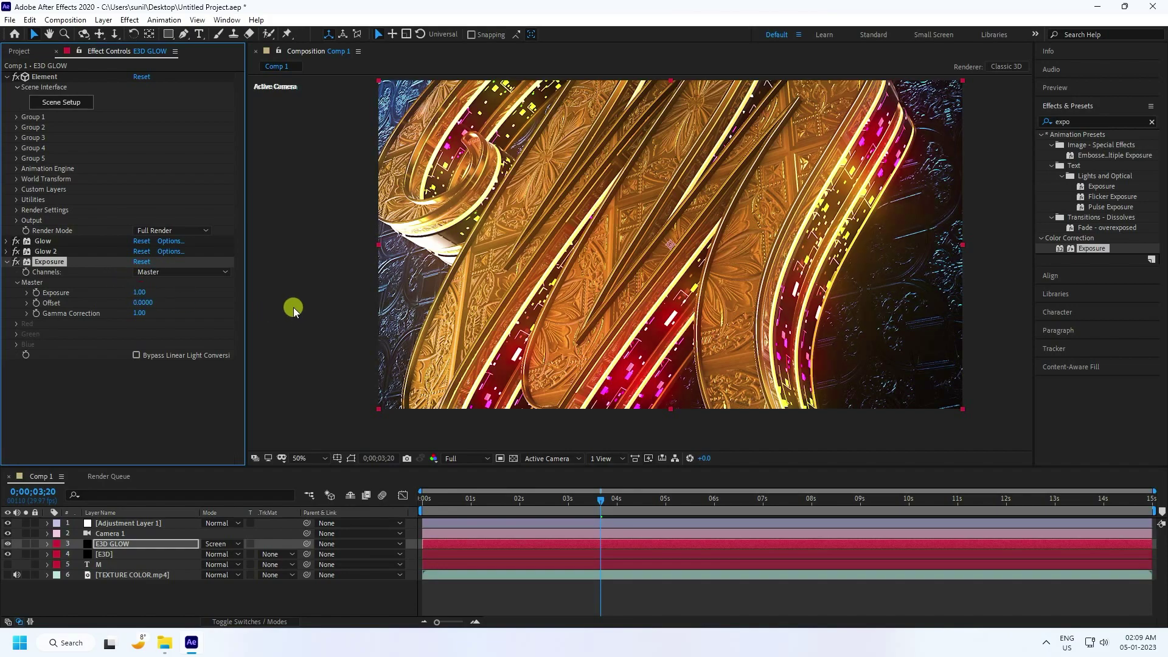
click(8, 262)
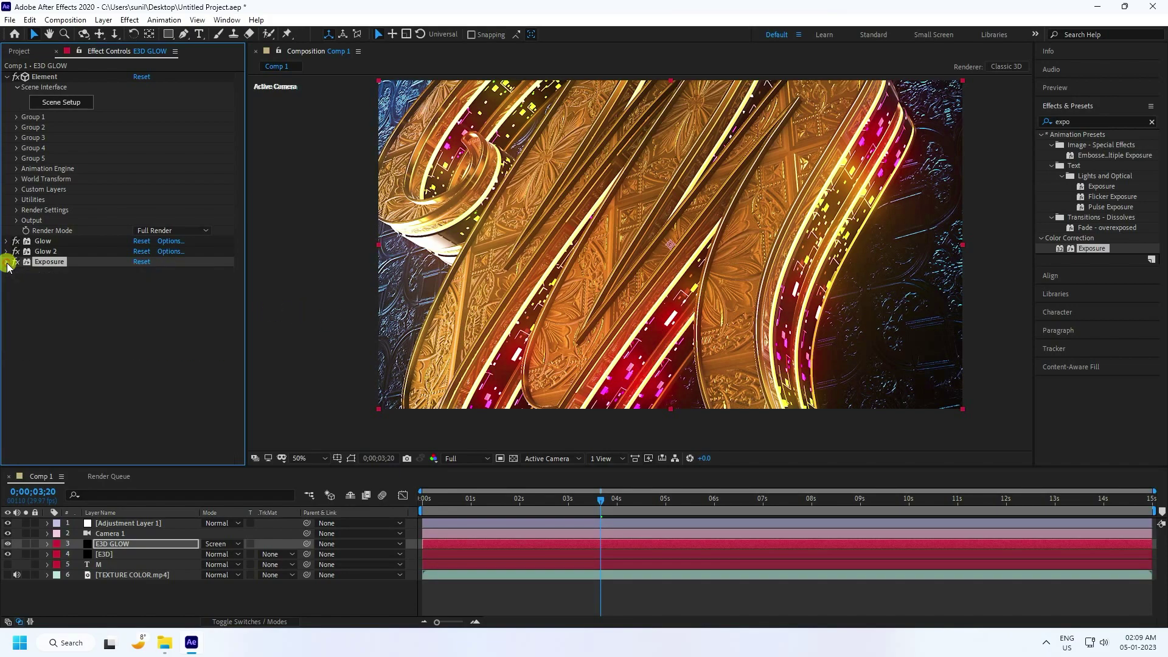
Add Curves to E3D GLOW, raising the RGB curve and pulling the low end down.
click(1152, 122)
text(cur)
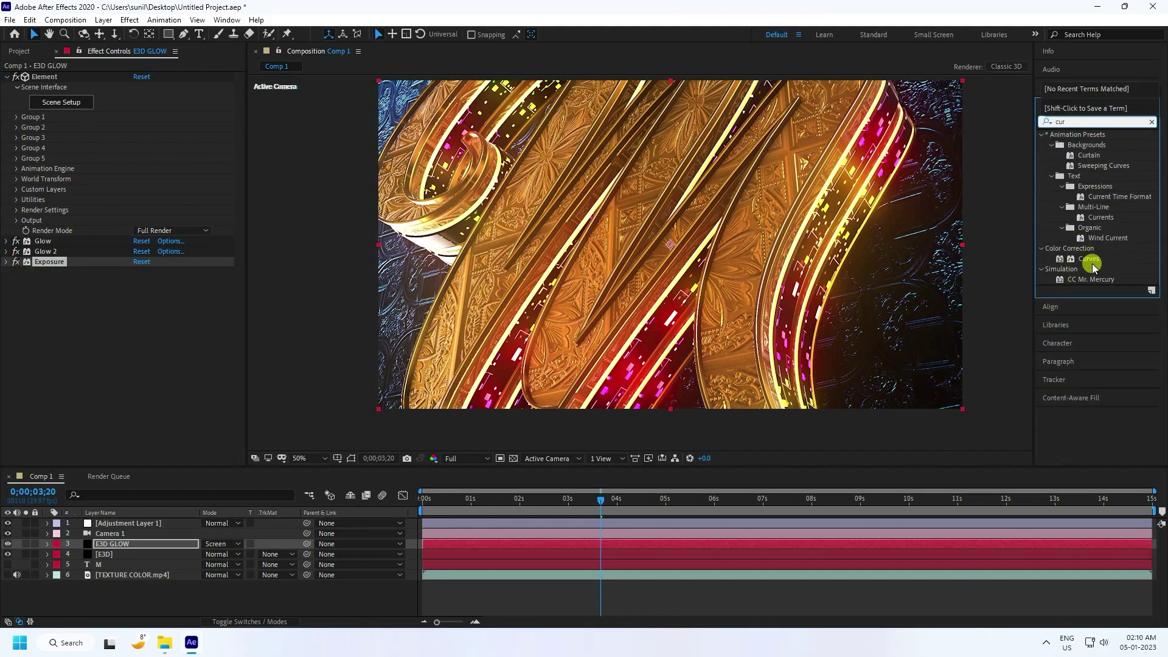
drag(1093, 267, 135, 335)
drag(133, 321, 123, 305)
drag(86, 352, 75, 368)
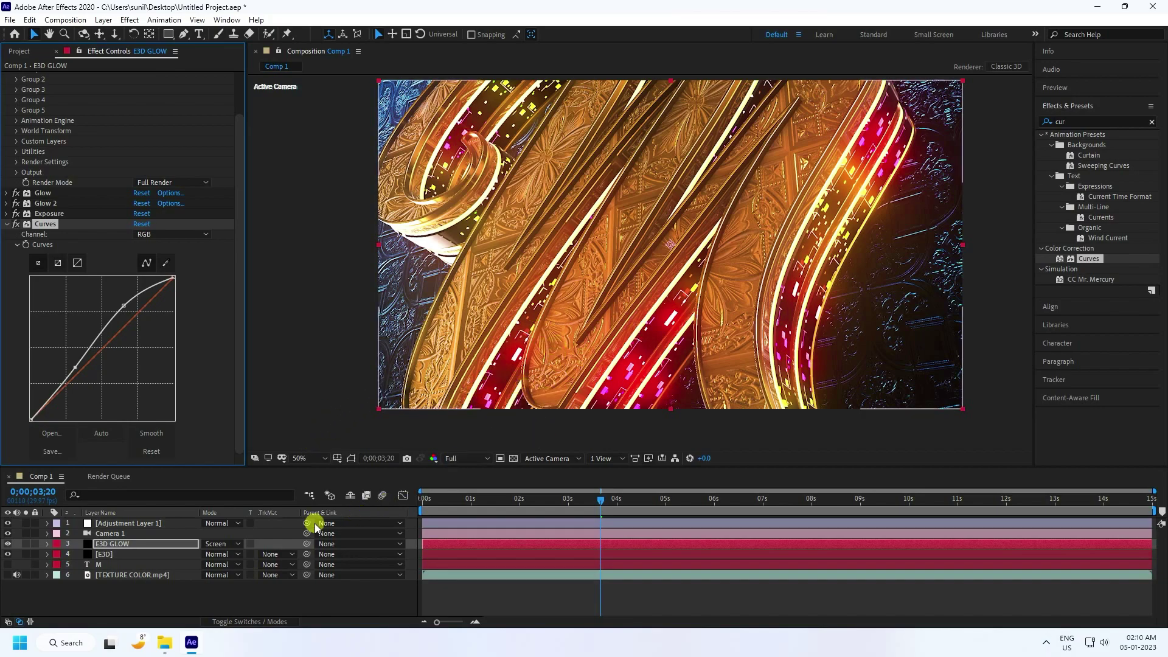
Expand Camera 1's Camera Options and check its Depth of Field setting.
click(48, 534)
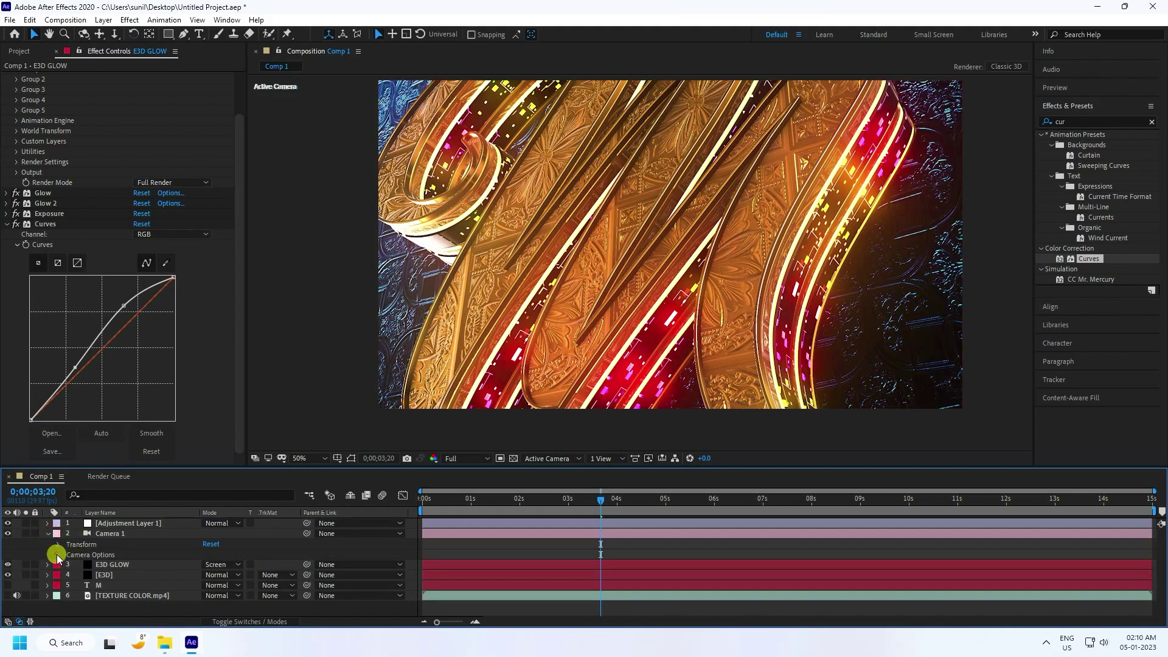
click(58, 555)
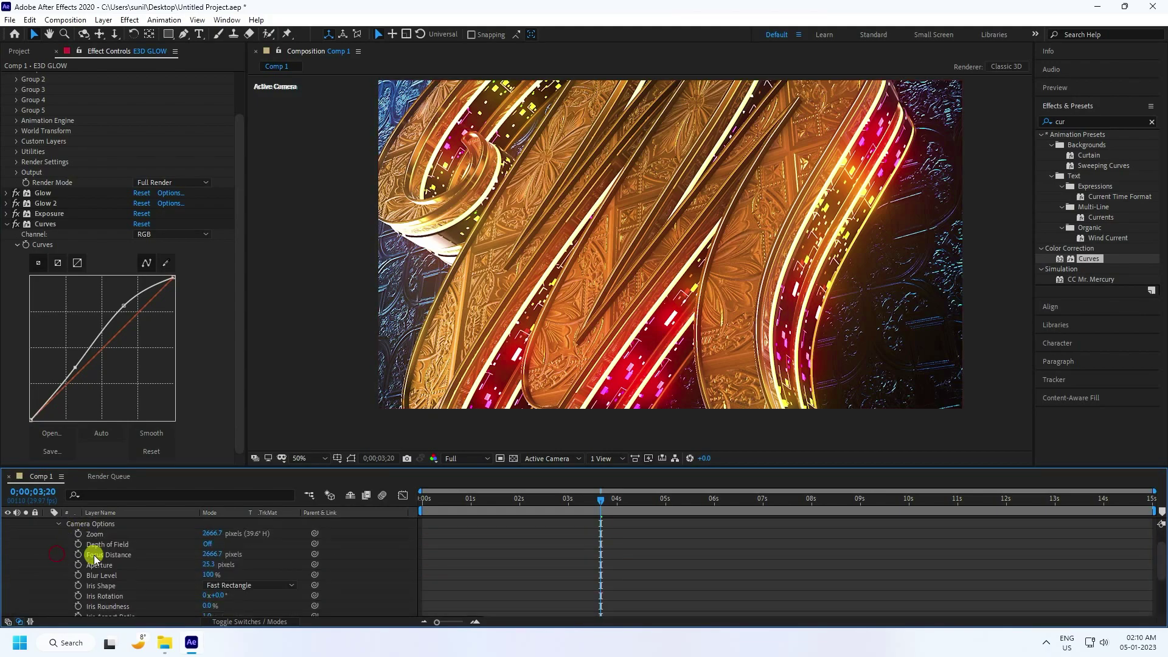
click(208, 546)
scroll(424, 384, up, 2)
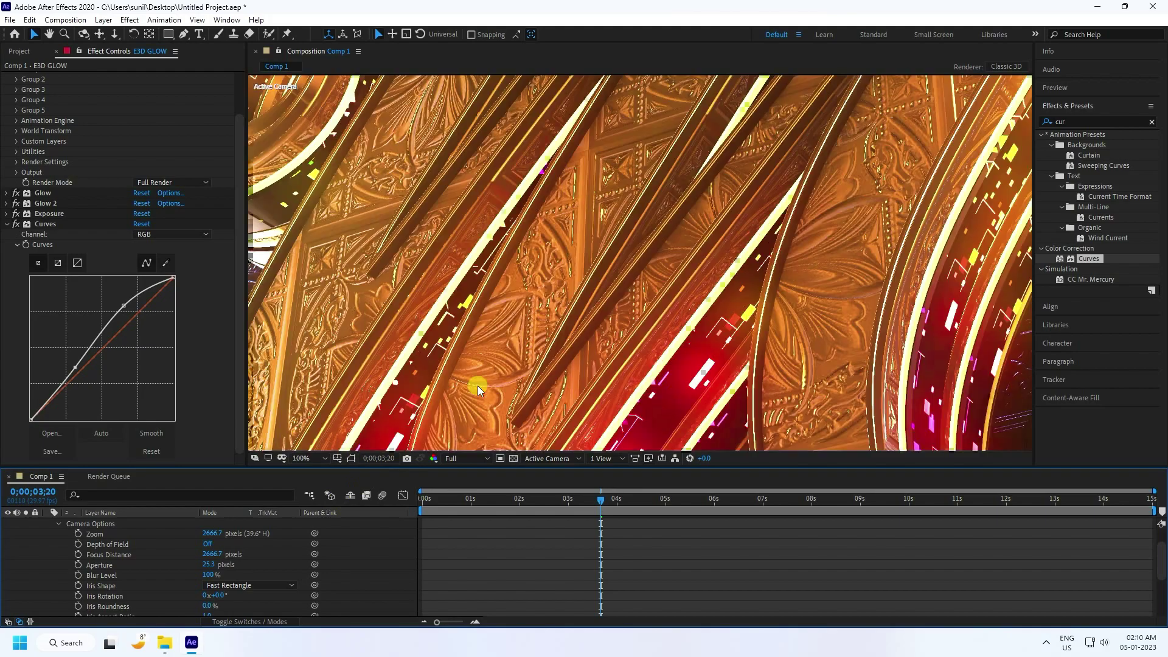
scroll(488, 366, down, 4)
Fit the composition in the viewer, orbit Camera 1 around the M, then return to 50%.
key(c)
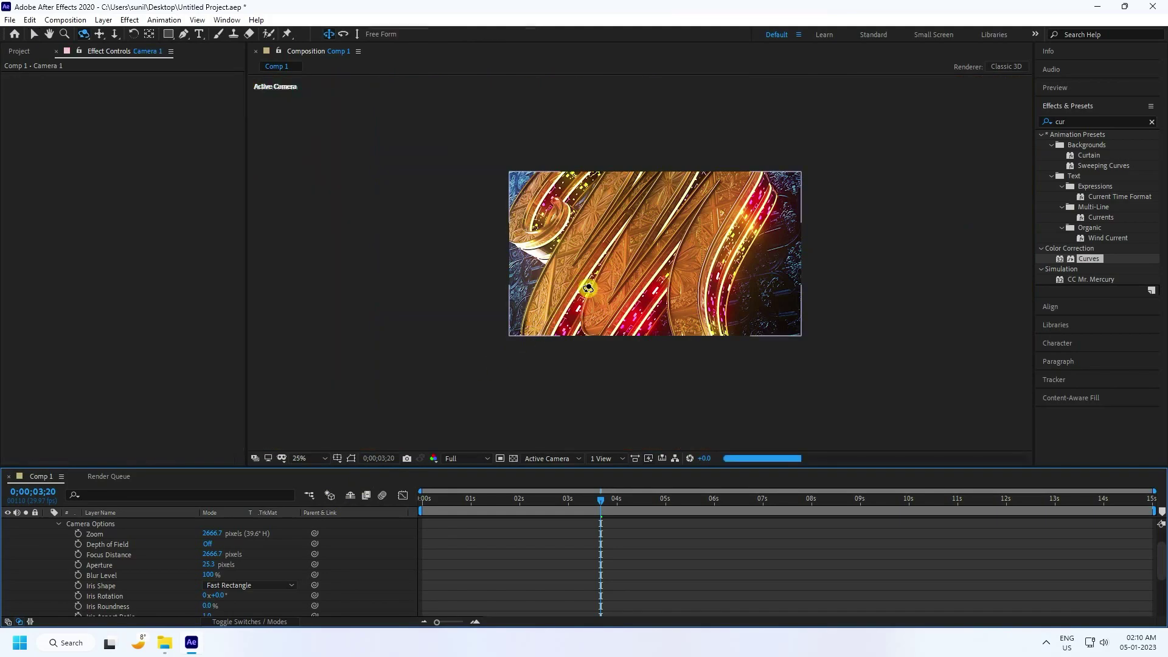
click(310, 462)
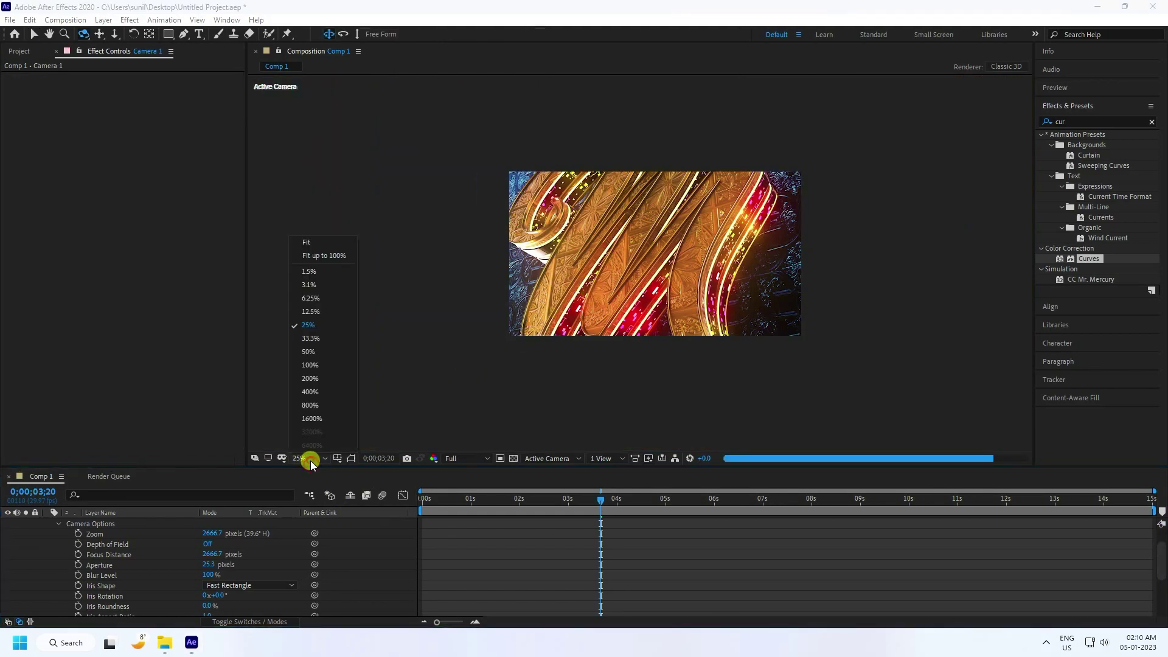
click(334, 263)
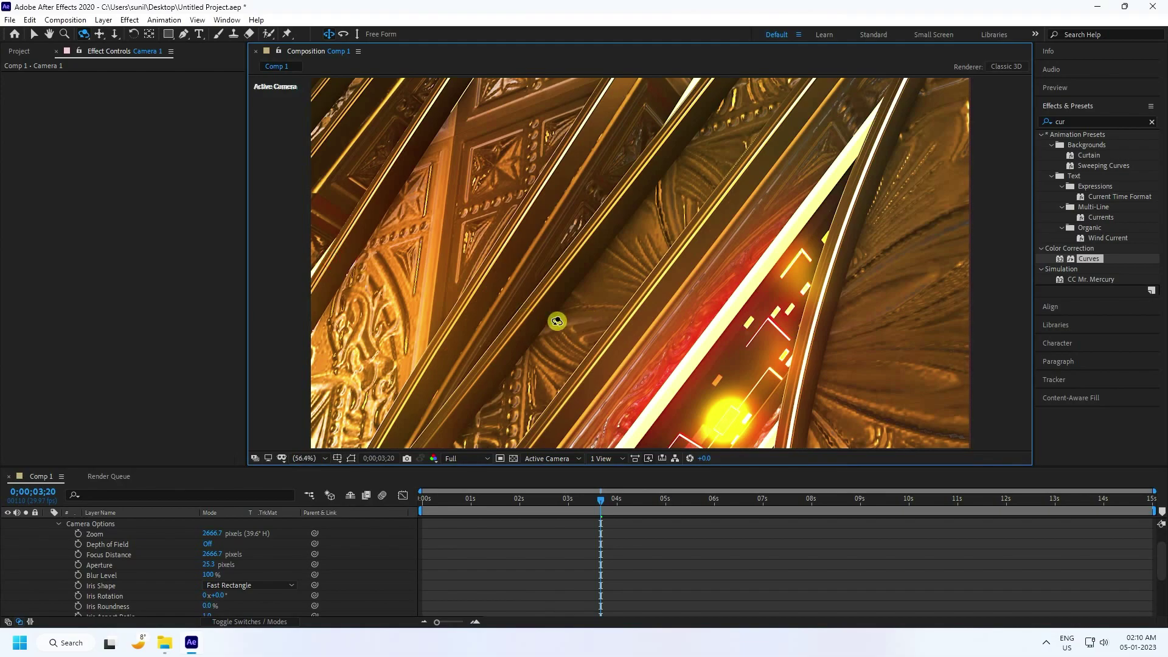
drag(556, 321, 521, 300)
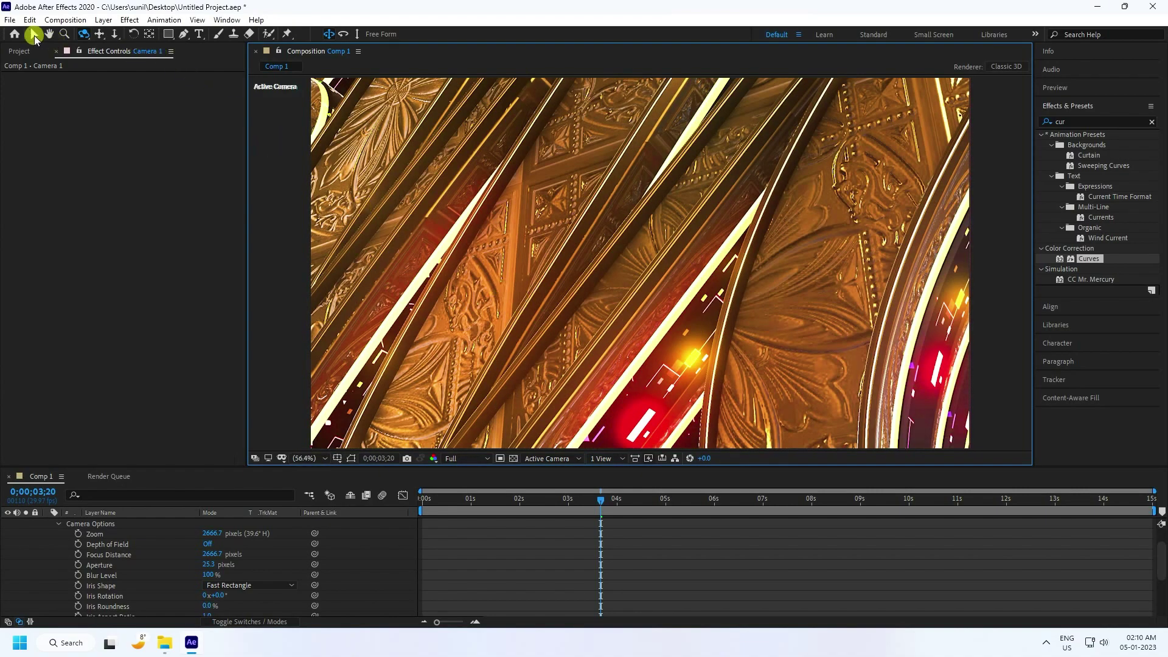
click(34, 34)
key(comma)
key(comma)
key(comma)
key(period)
key(period)
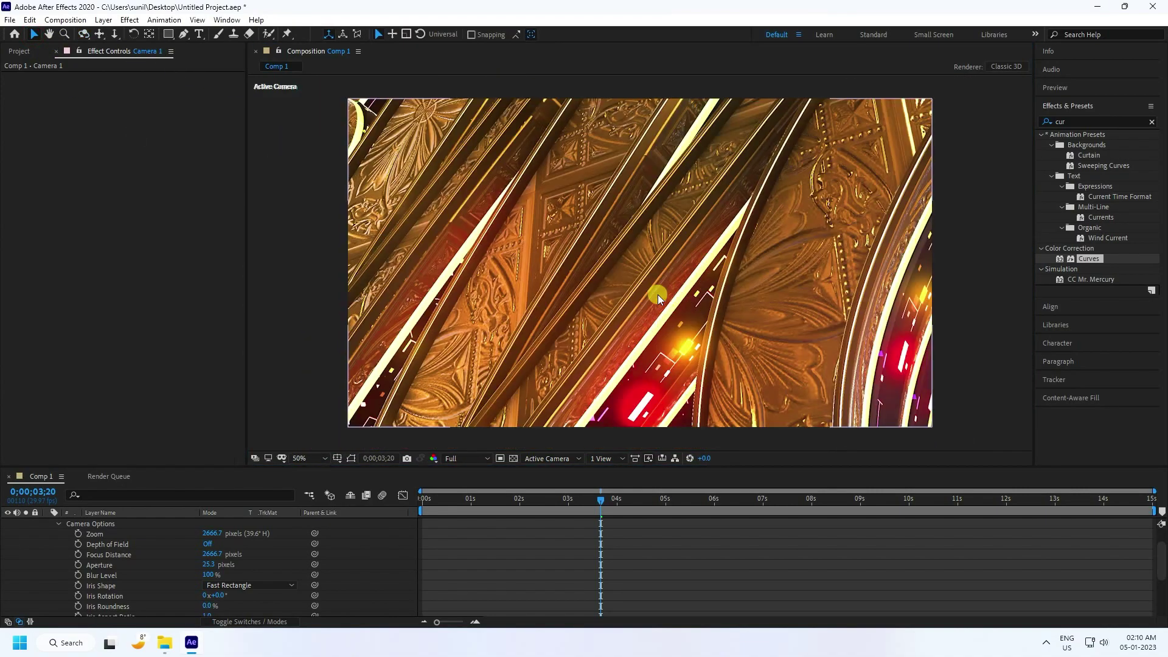
At Third resolution, dolly Camera 1 in and out and orbit to an angled close-up.
key(c)
key(c)
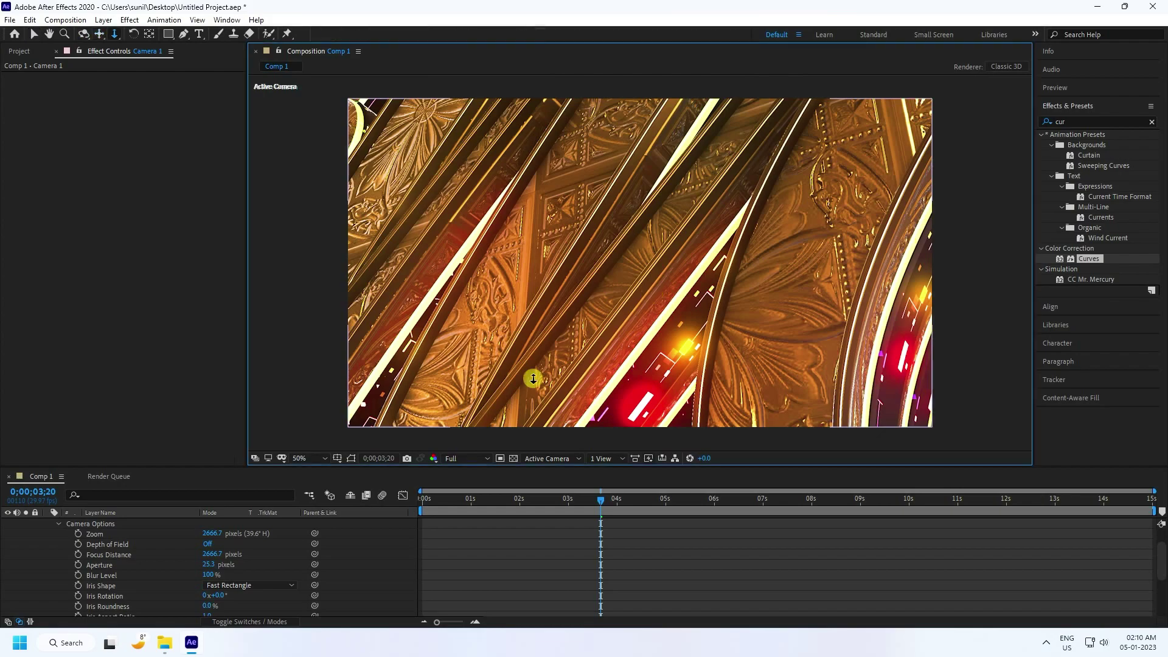
click(469, 459)
click(465, 515)
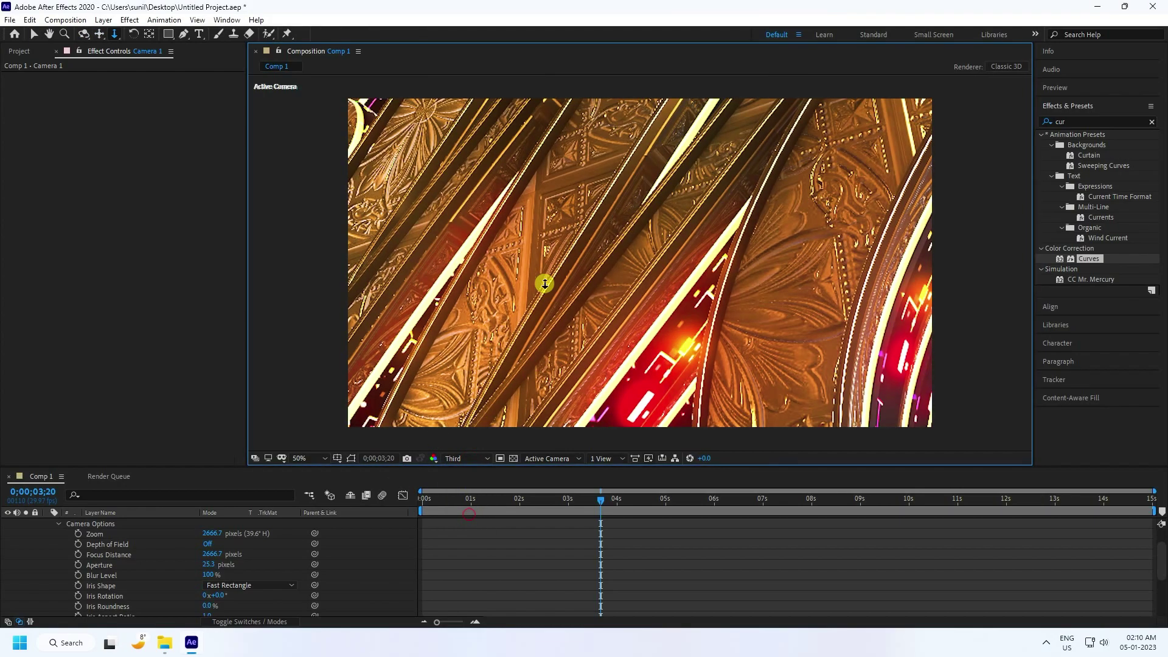
drag(553, 247, 535, 569)
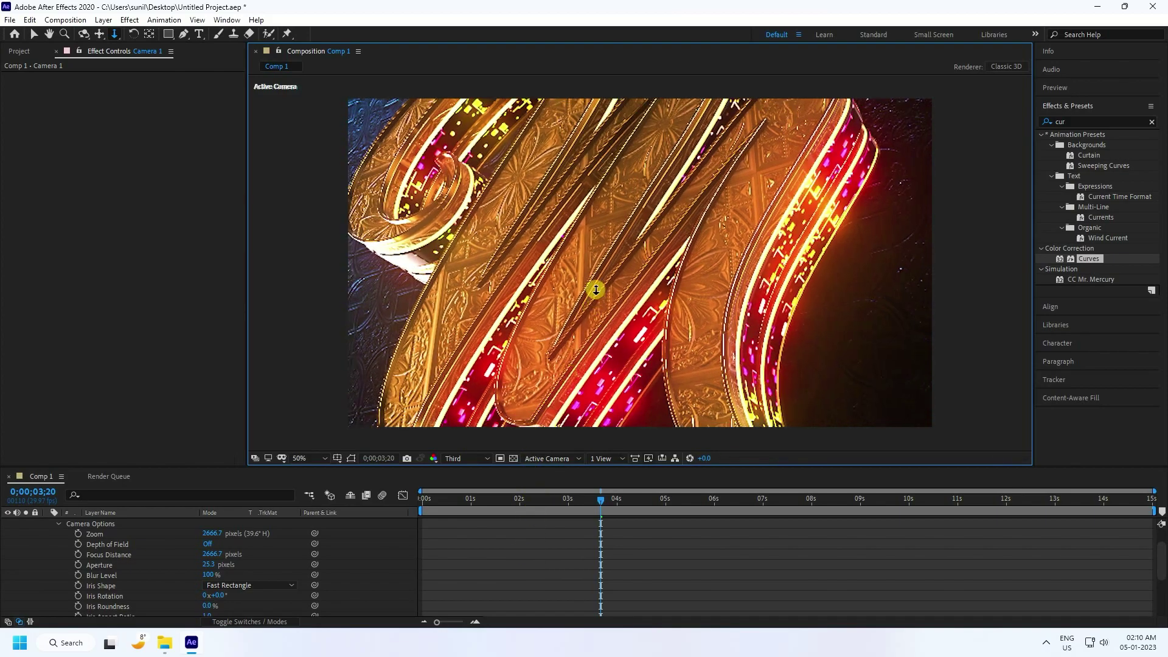
drag(594, 284, 638, 196)
key(c)
key(c)
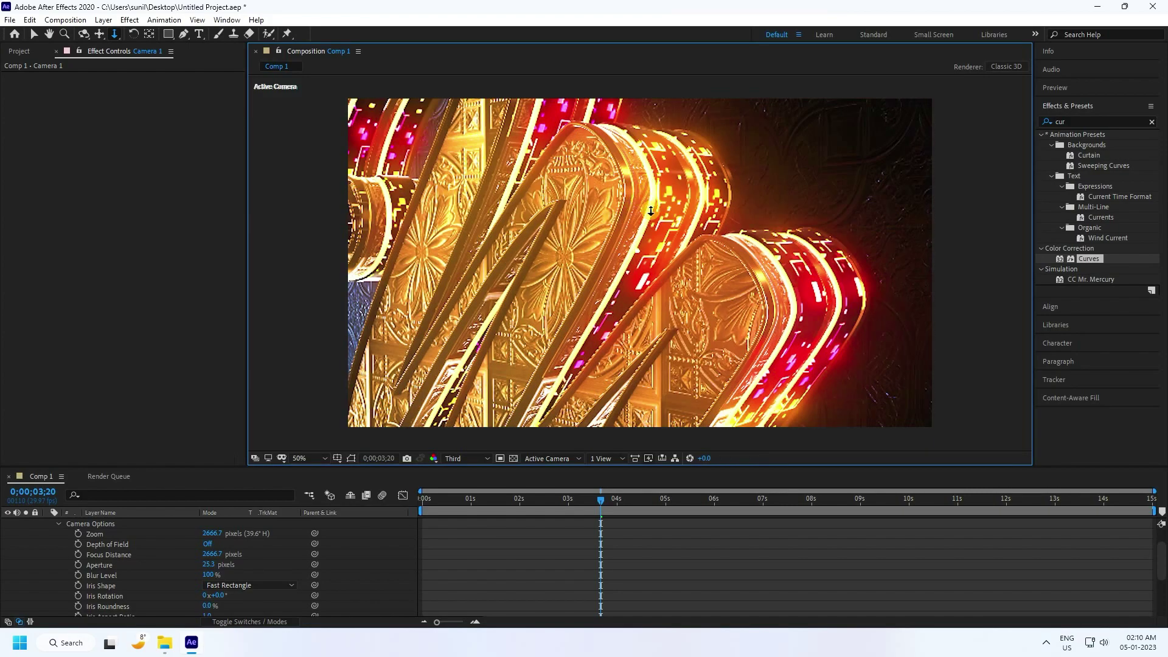
drag(666, 210, 686, 232)
Set Camera 1's first Position keyframe at 0s.
drag(448, 500, 368, 519)
click(56, 524)
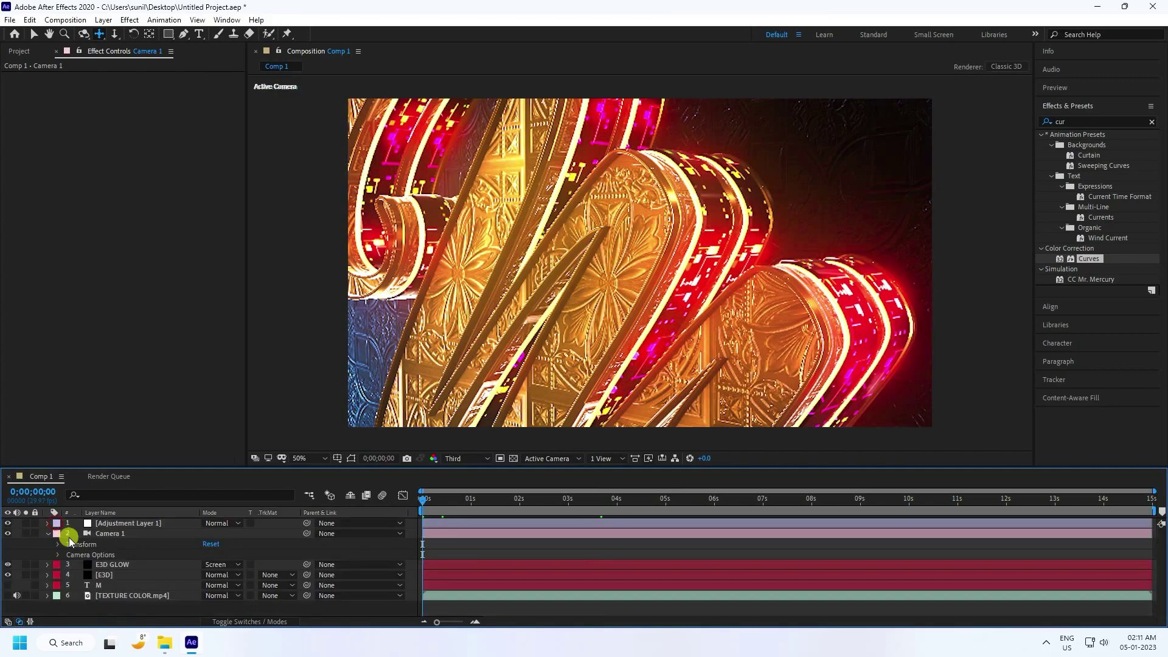
click(108, 535)
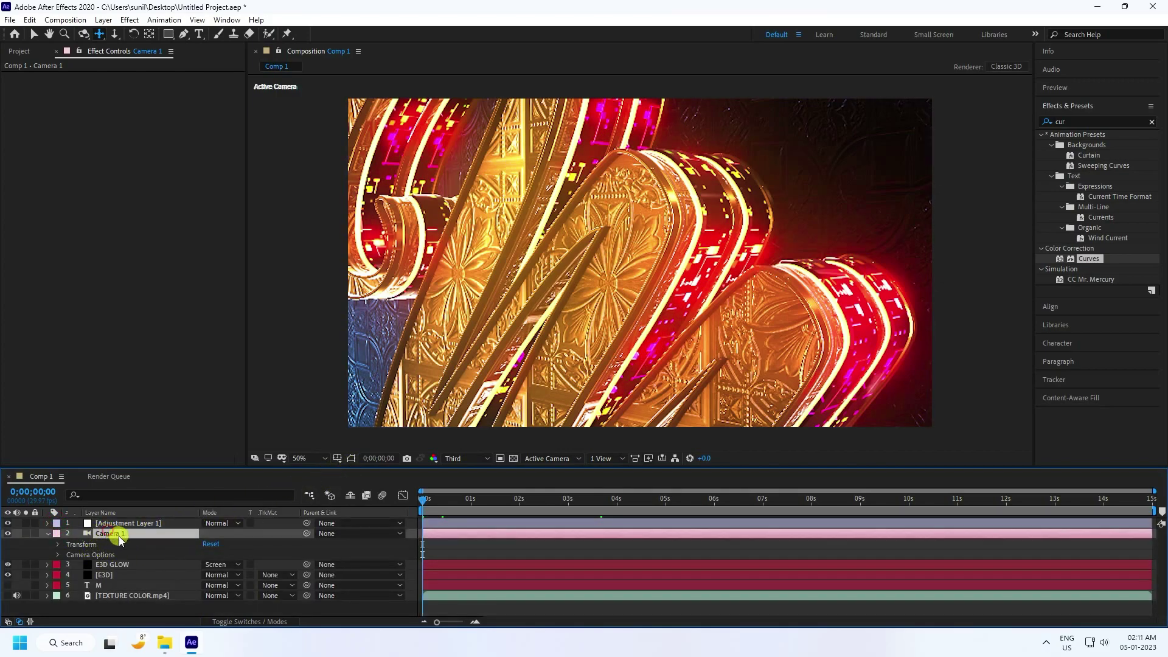
key(p)
click(92, 546)
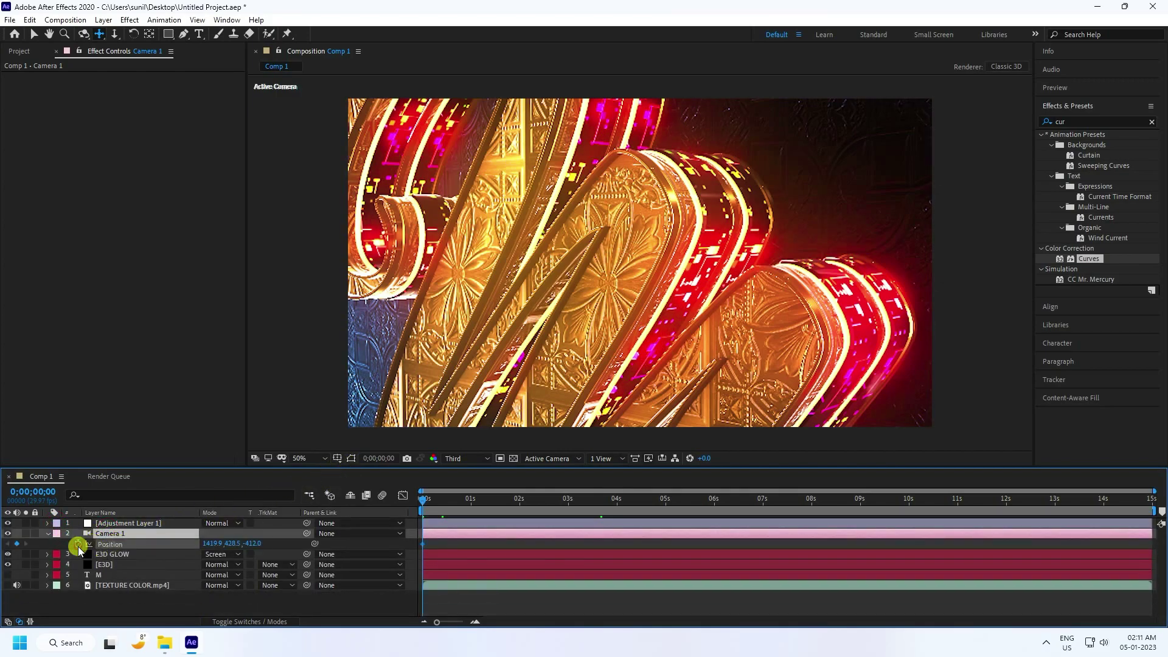
click(78, 543)
Orbit the camera to a new view at the timeline end and preview the move from the start.
click(1152, 500)
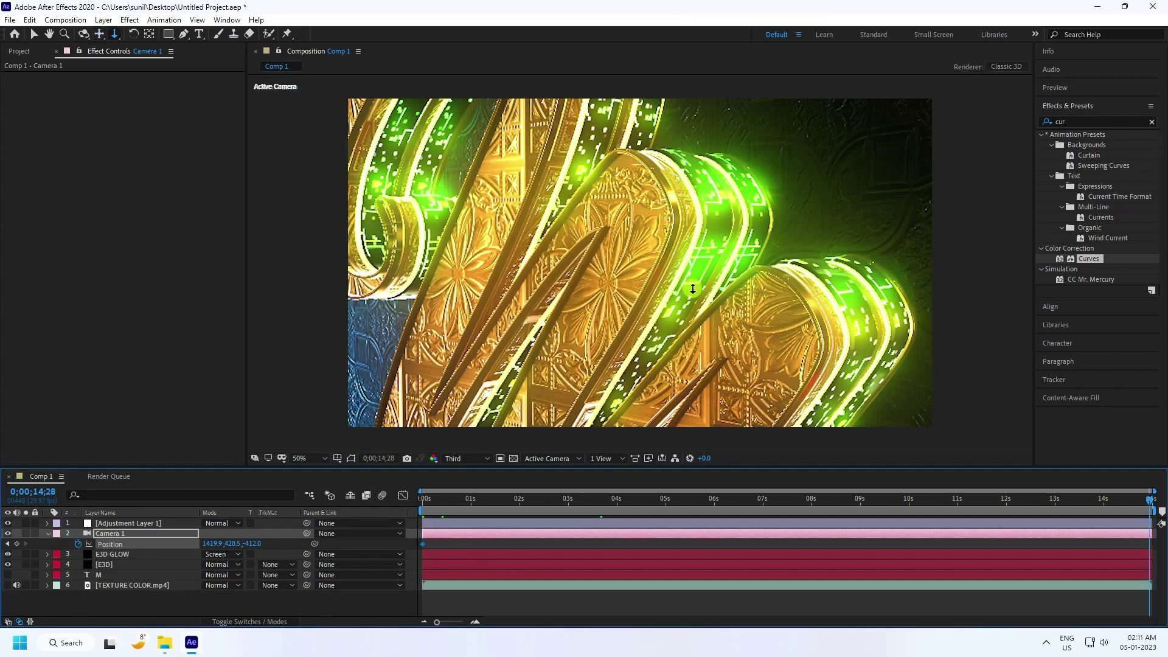
mouse_move(697, 318)
mouse_down()
mouse_move(704, 281)
mouse_move(801, 337)
mouse_move(670, 316)
mouse_move(820, 335)
mouse_move(693, 258)
mouse_move(683, 315)
mouse_move(667, 312)
mouse_move(717, 312)
mouse_move(679, 320)
mouse_up()
drag(443, 498, 378, 495)
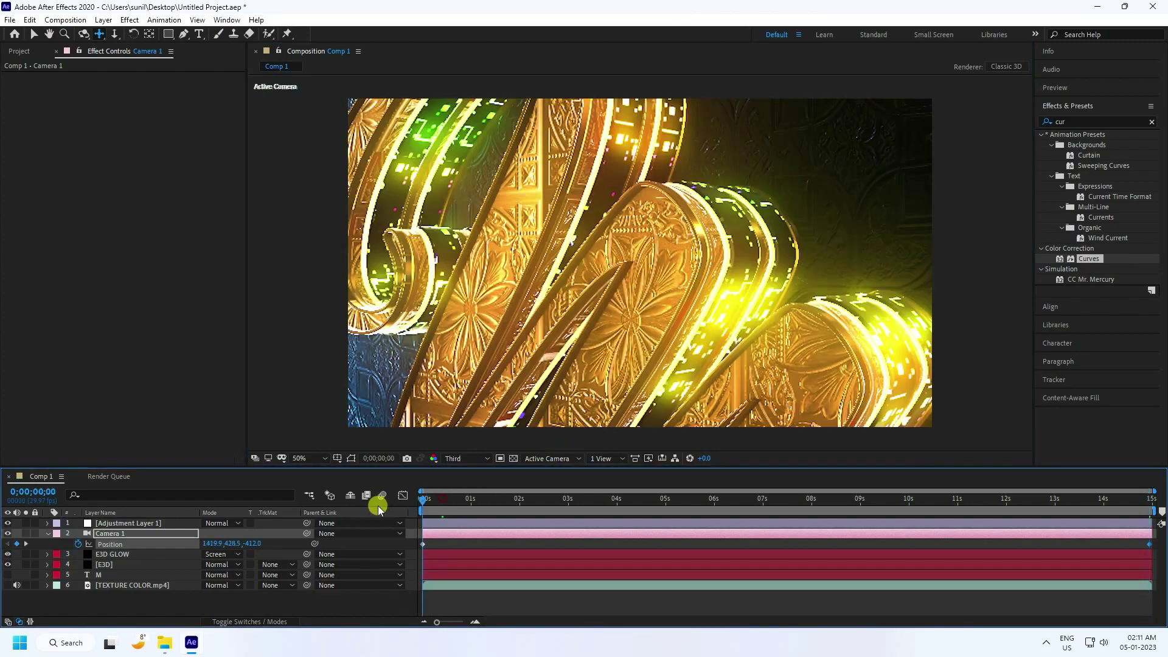
key(space)
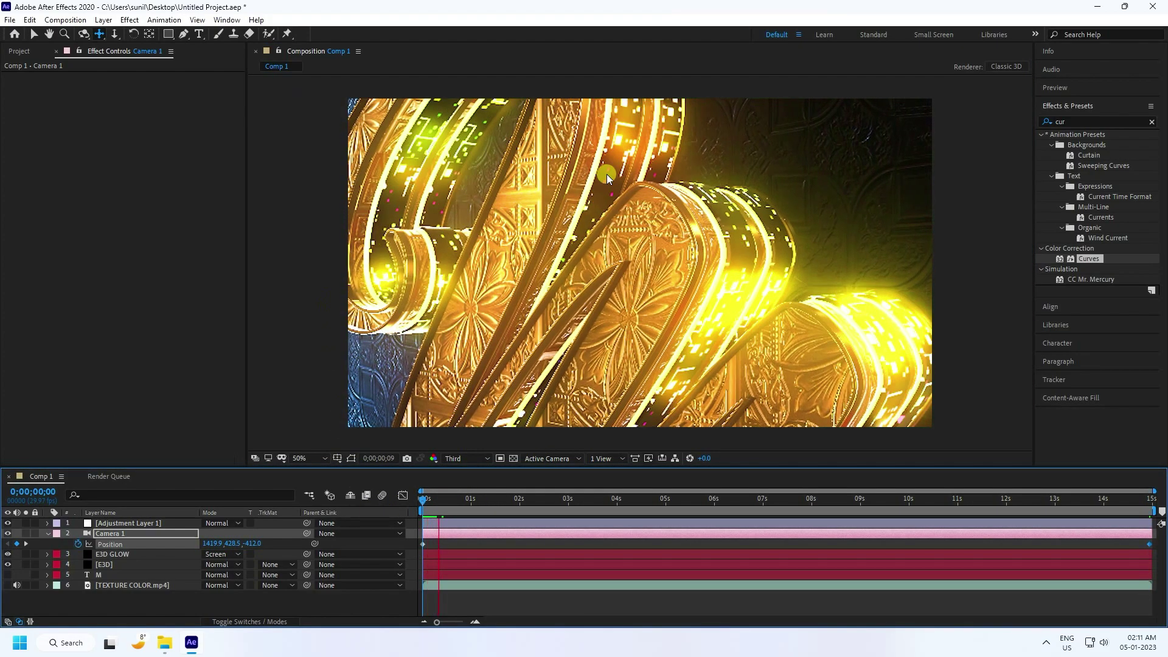
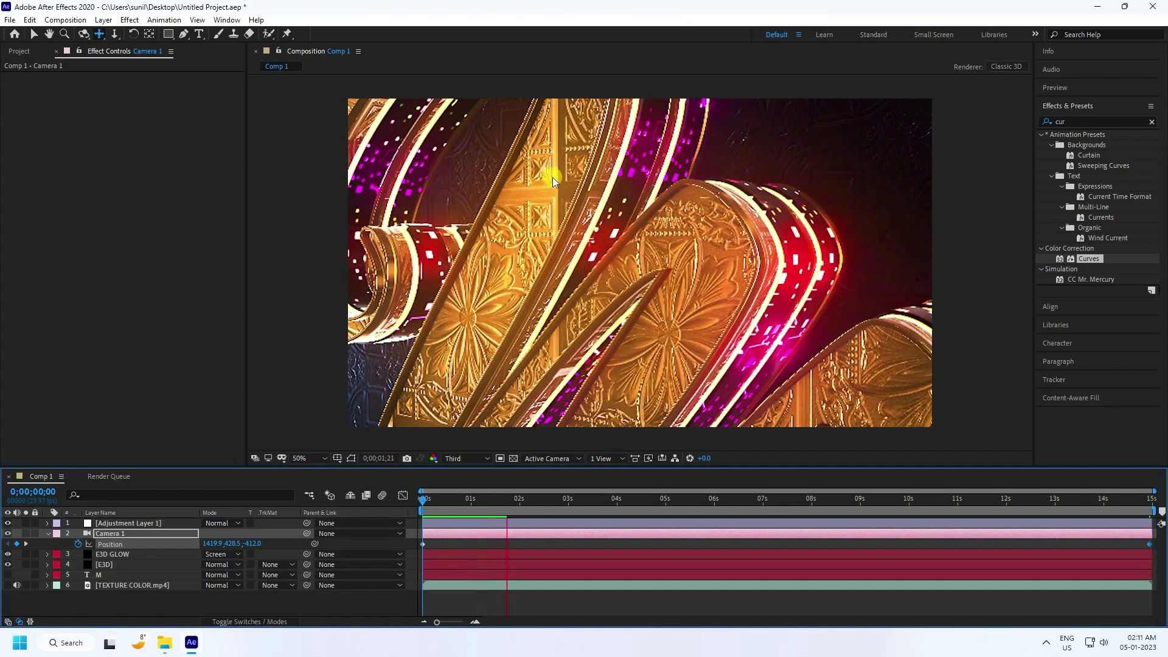
Stop the preview and set the viewer resolution from Third to Full.
key(space)
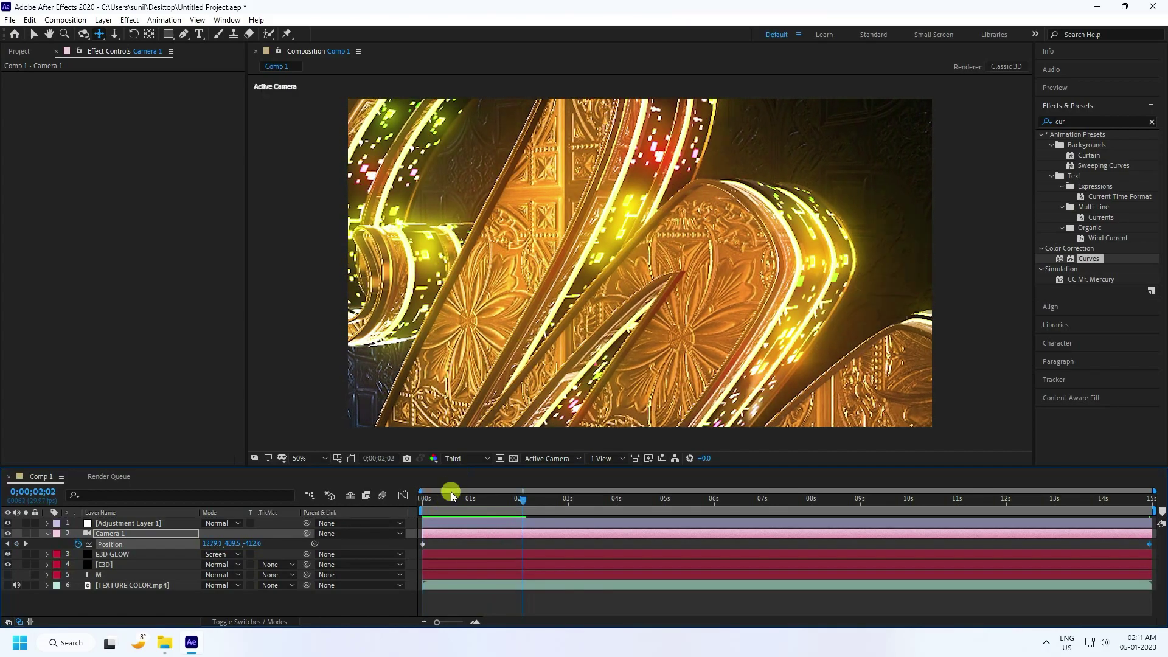
click(465, 458)
click(460, 488)
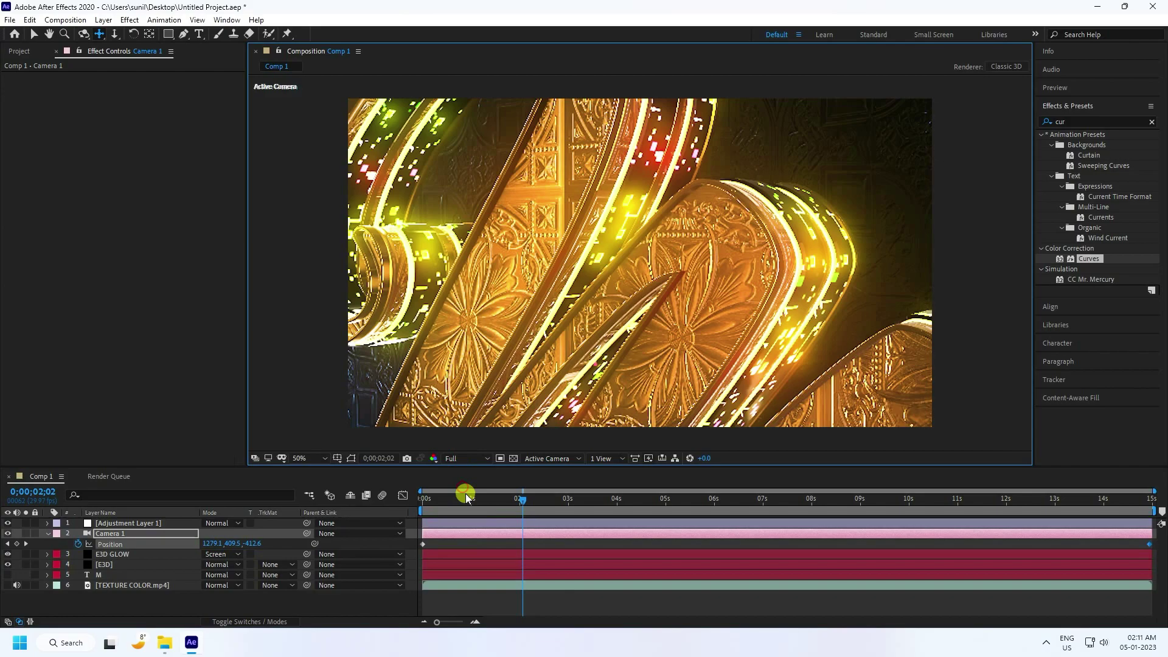
Drag the playhead back to 0;00;00;00.
click(522, 499)
click(523, 501)
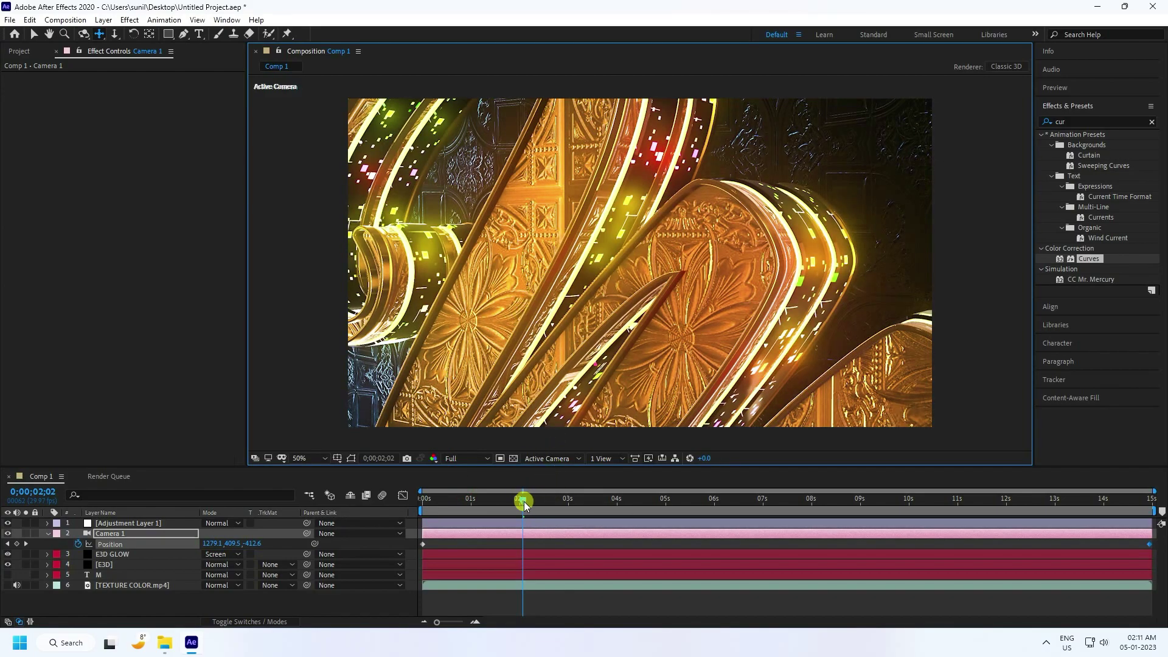
drag(524, 501, 429, 503)
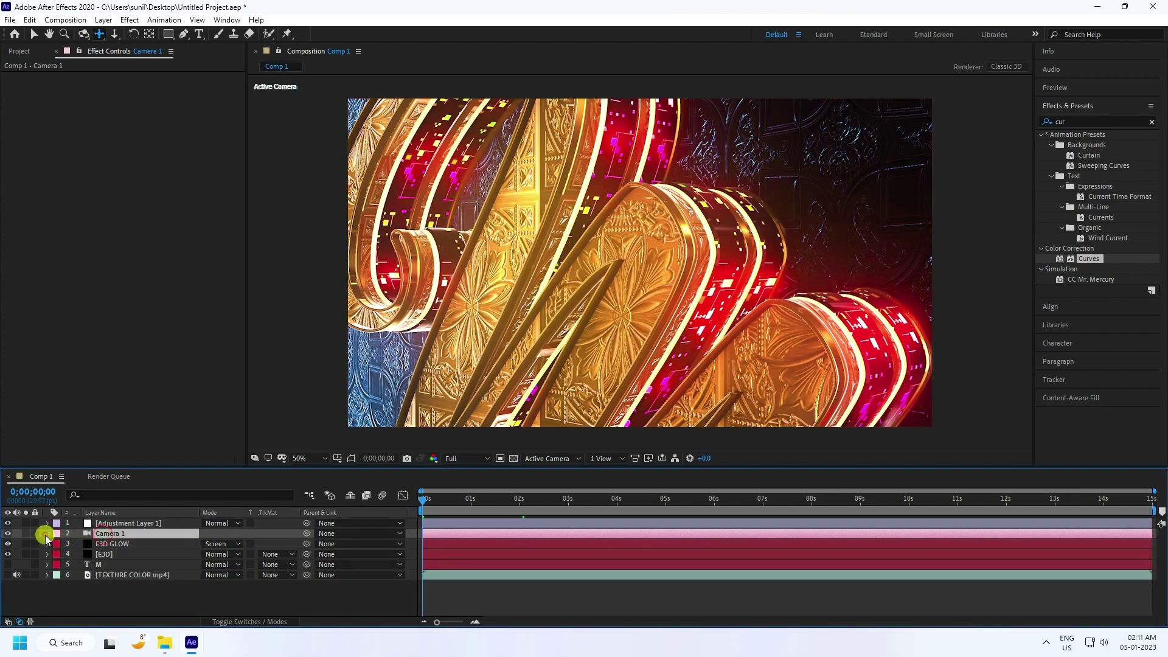
In Camera 1's Camera Options, turn Depth of Field on with a 50-pixel Aperture.
click(47, 534)
click(57, 540)
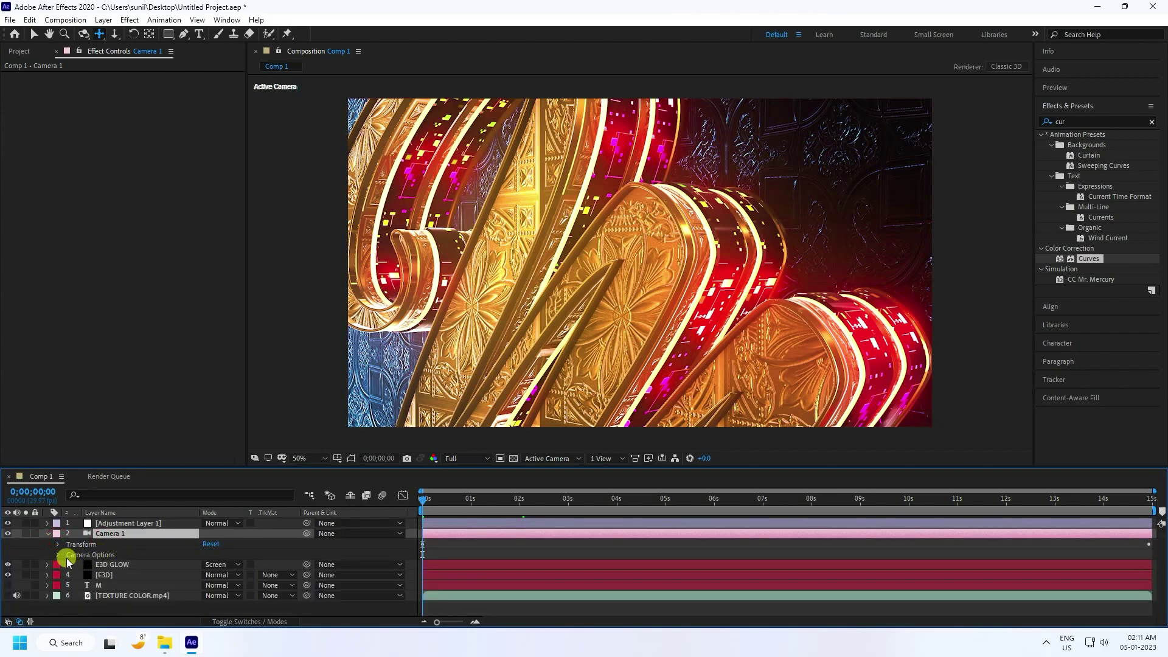
click(58, 555)
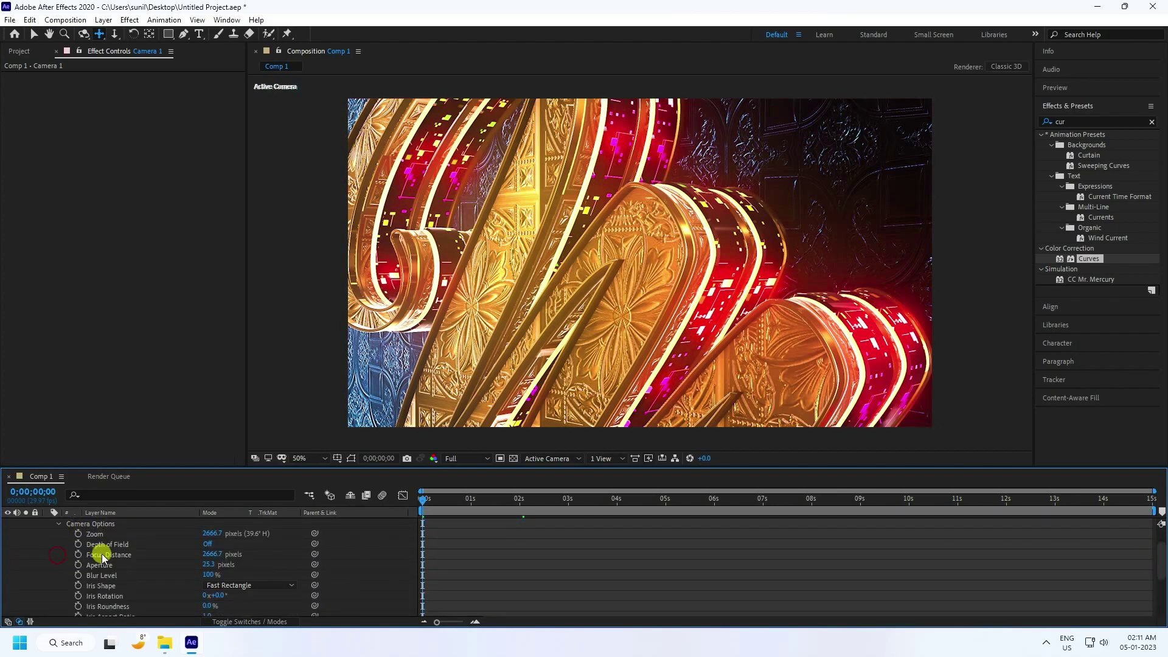
click(208, 544)
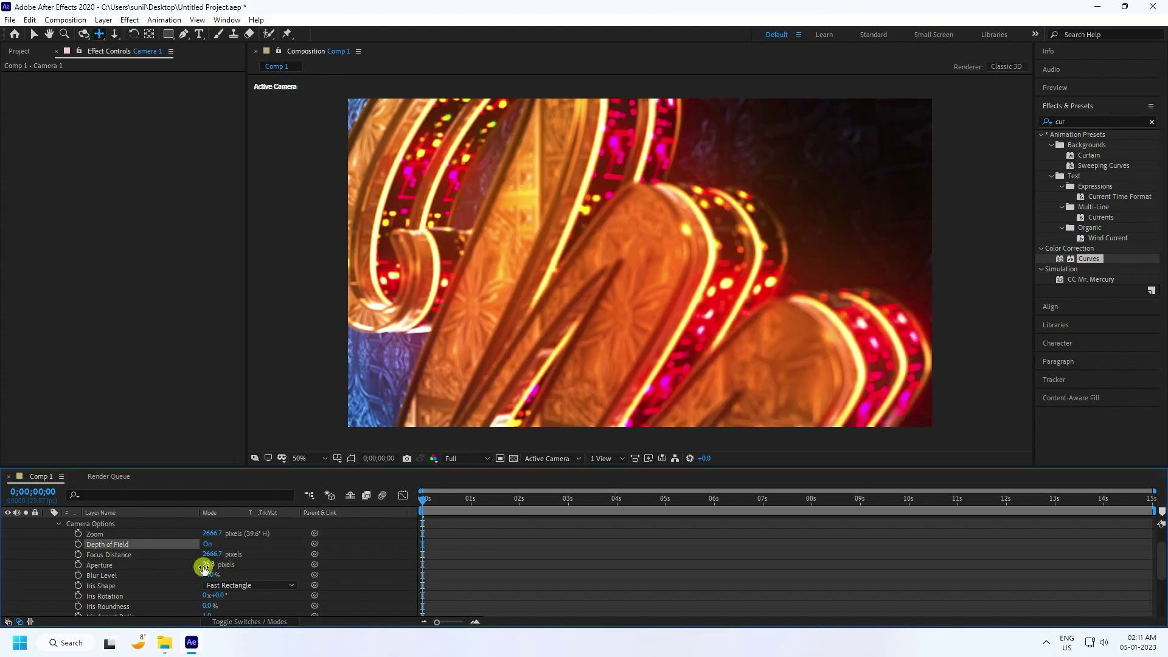
click(214, 564)
key(Return)
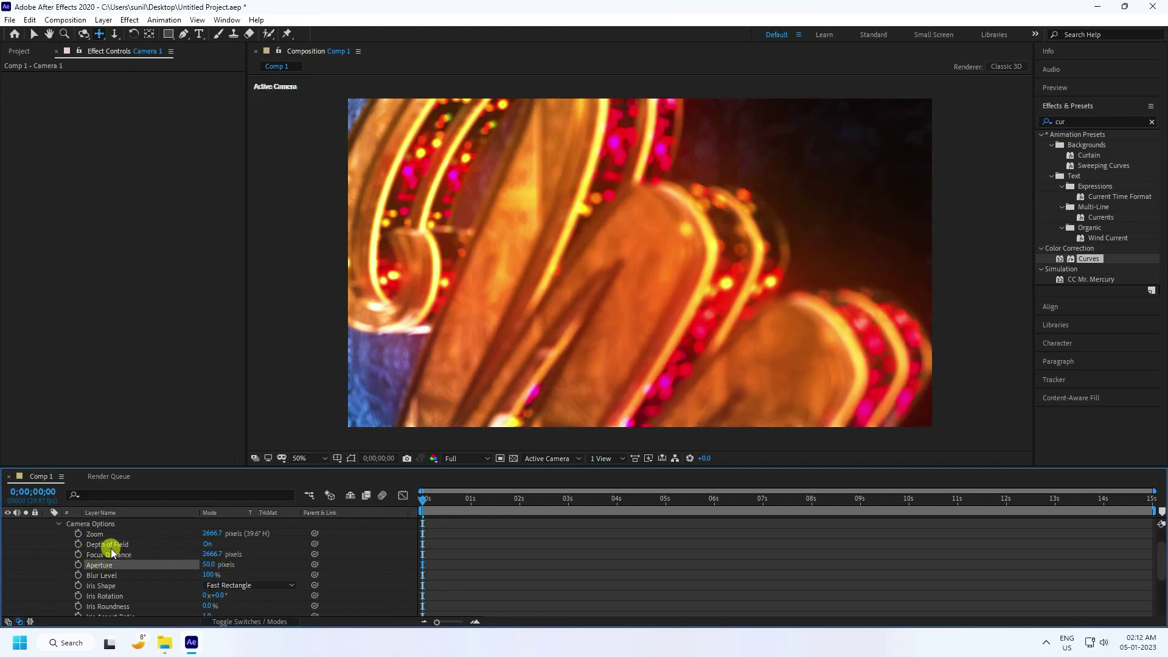
click(59, 524)
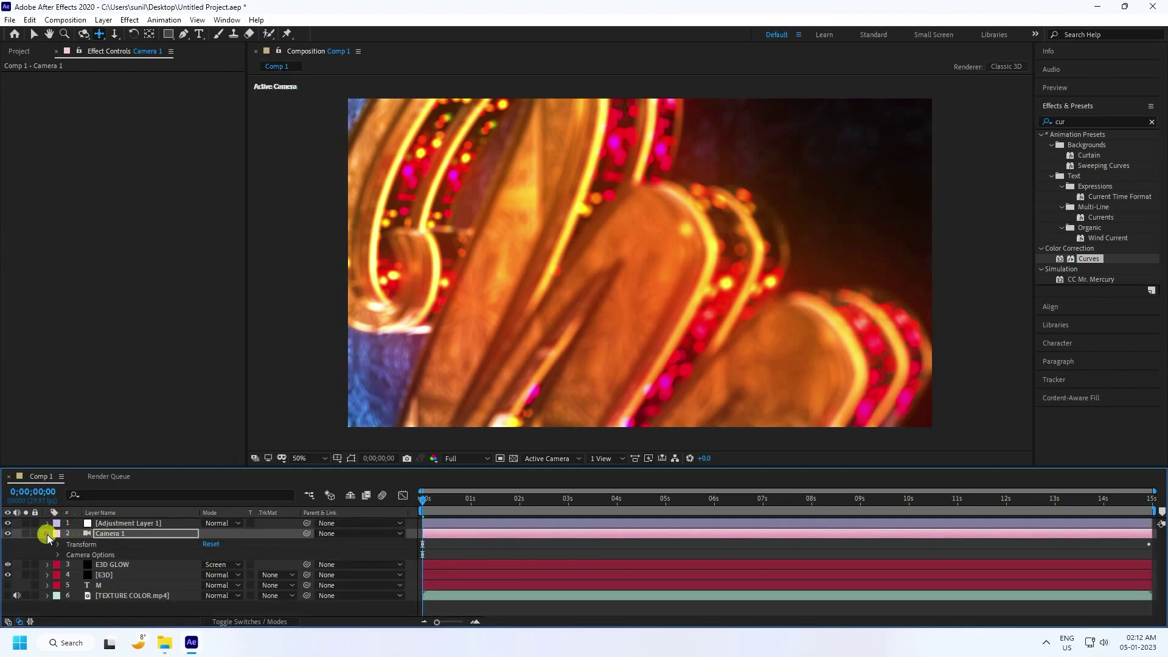
Show Camera 1's keyframed properties with U and set Focus Distance to 500 pixels at the start.
click(48, 533)
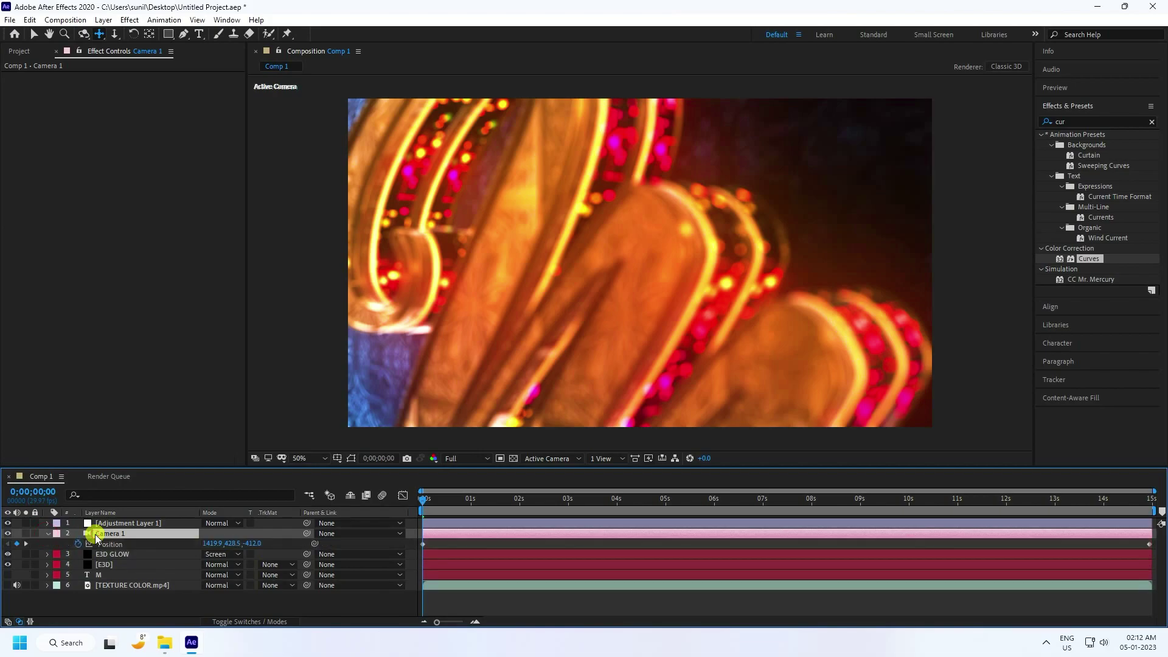
key(u)
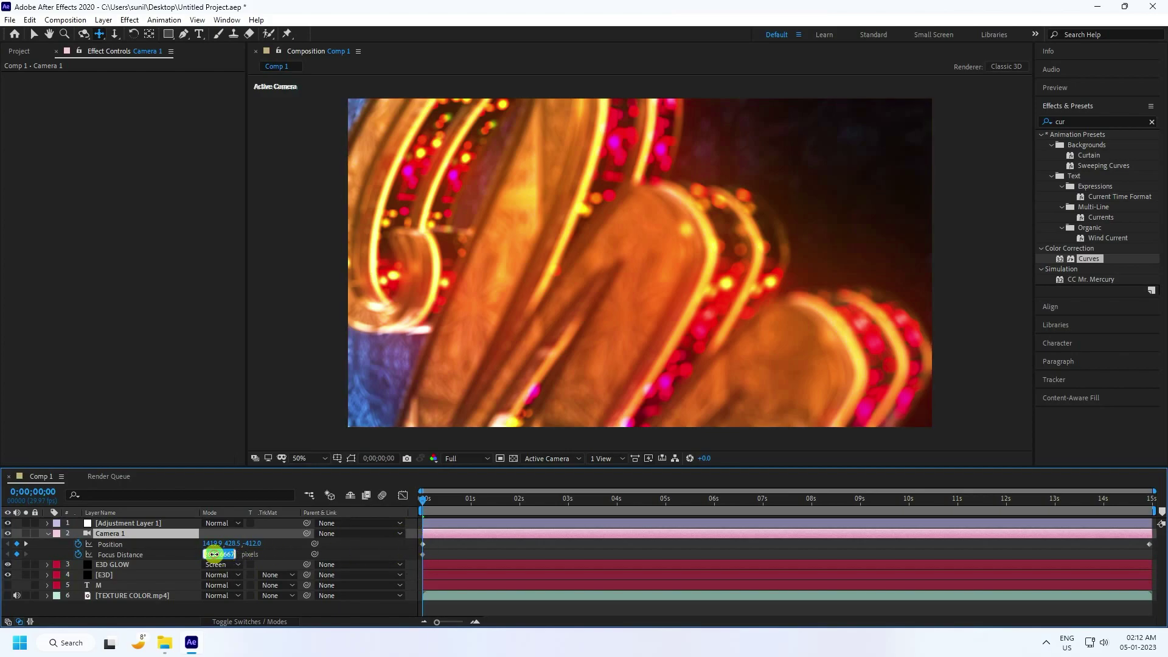
key(Return)
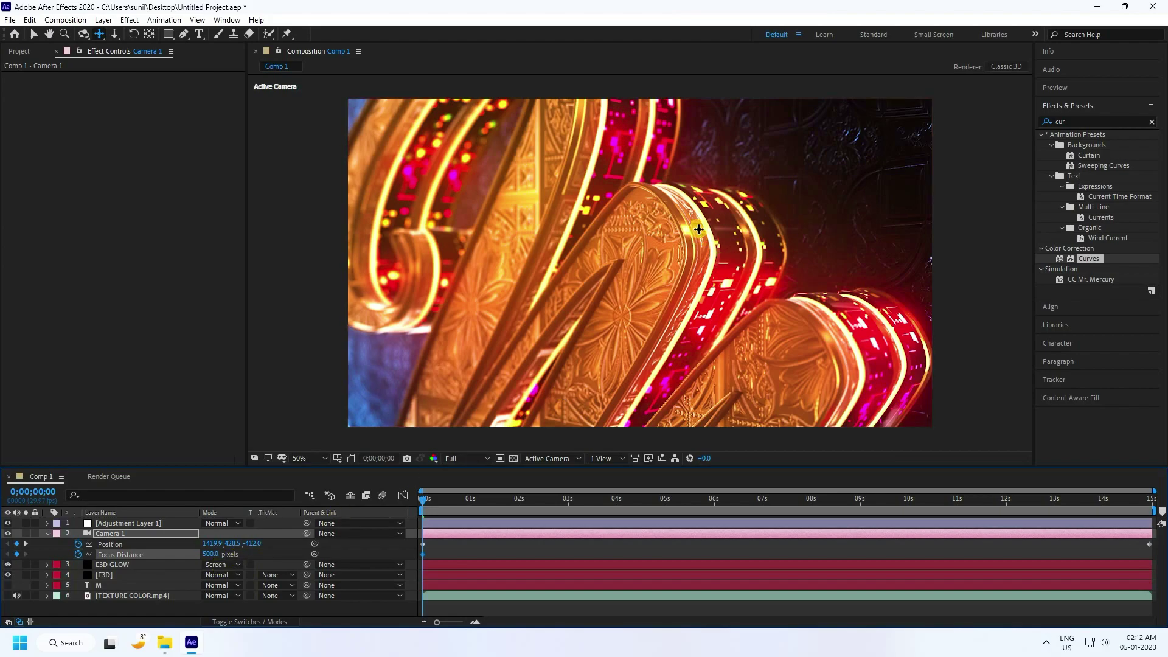
click(34, 34)
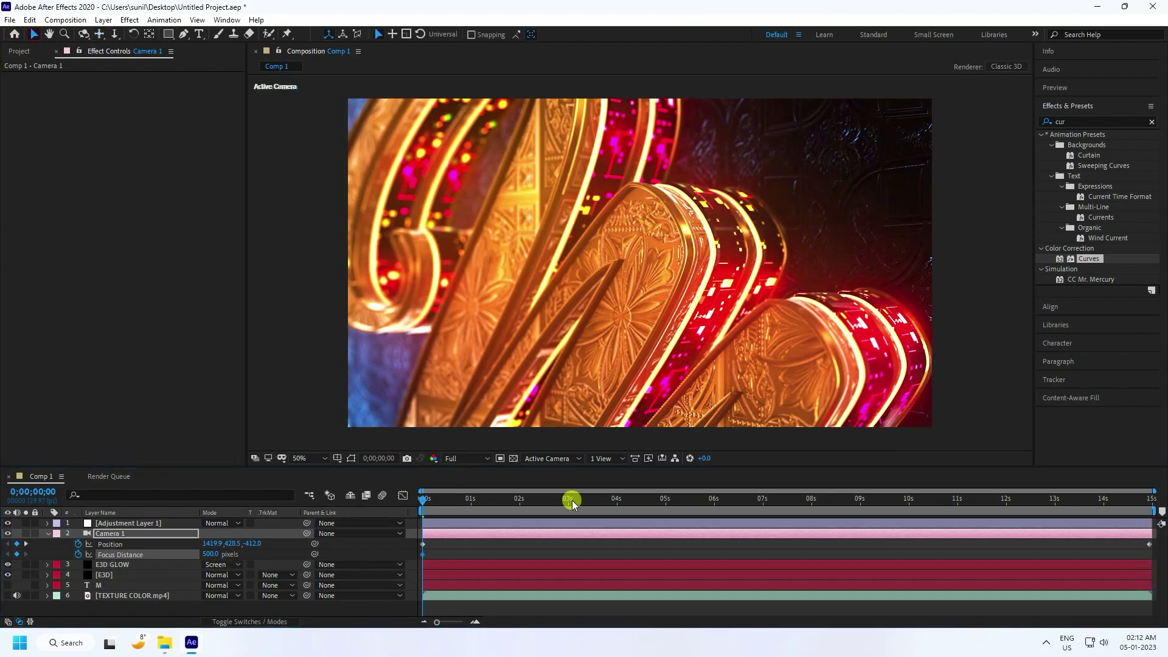
click(617, 498)
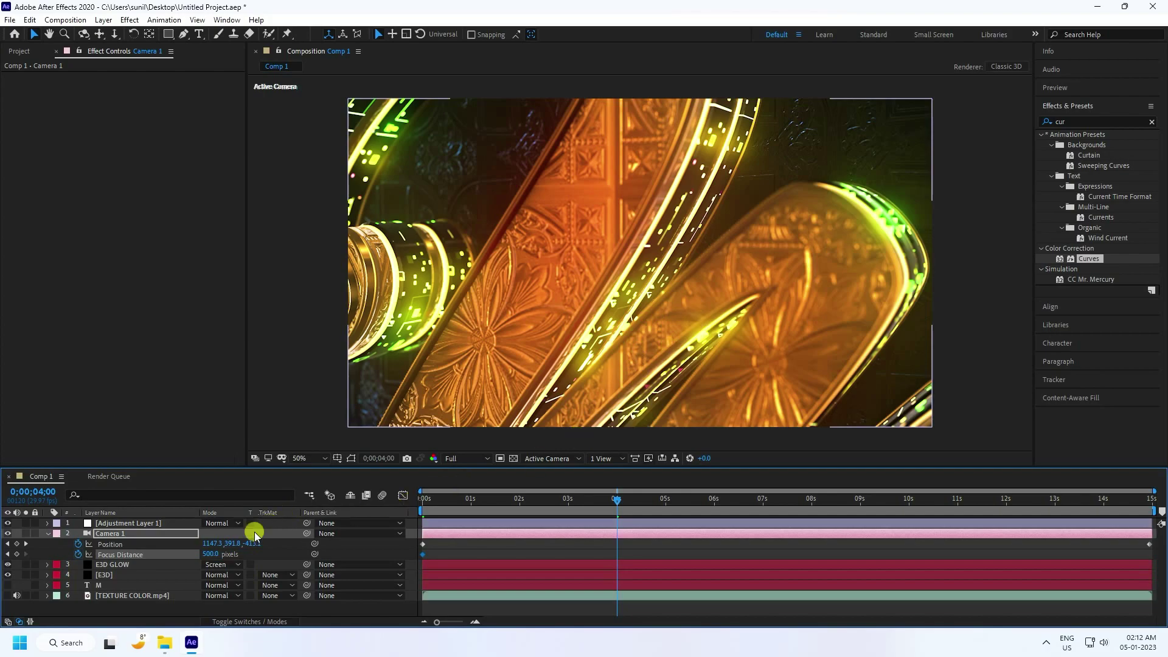
Key Focus Distance at 400 pixels at 4 seconds, then 420 pixels at 8 seconds.
click(208, 554)
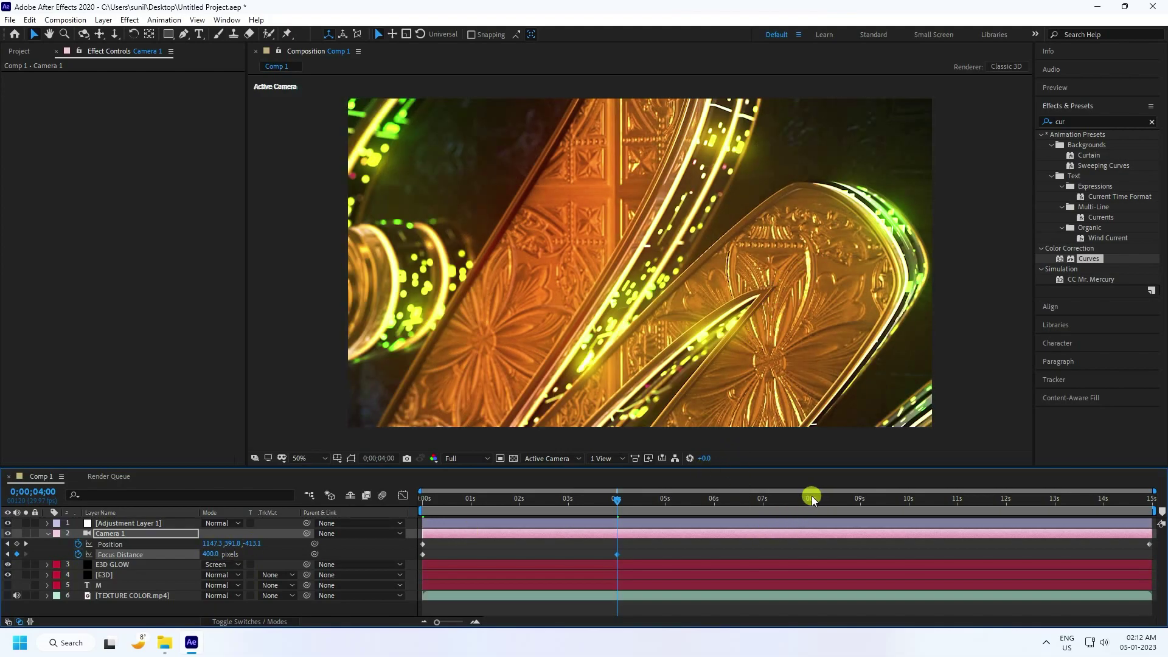
click(812, 497)
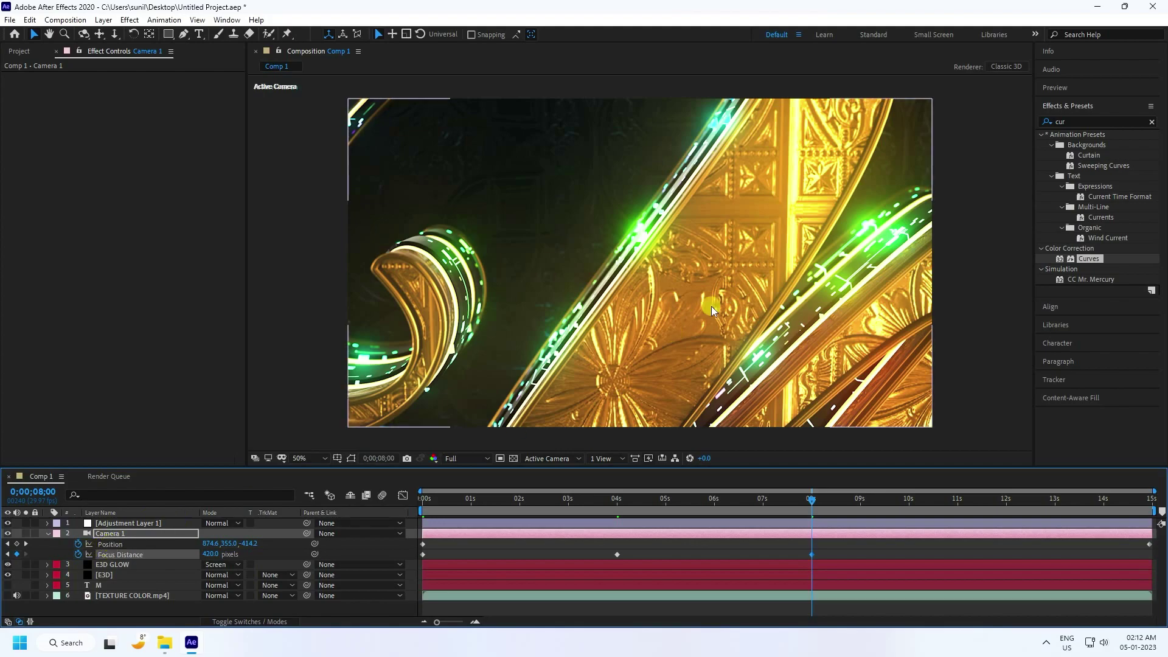
At 8 seconds, dolly Camera 1 back with Track Z and set Focus Distance to 558 pixels.
key(c)
key(c)
key(c)
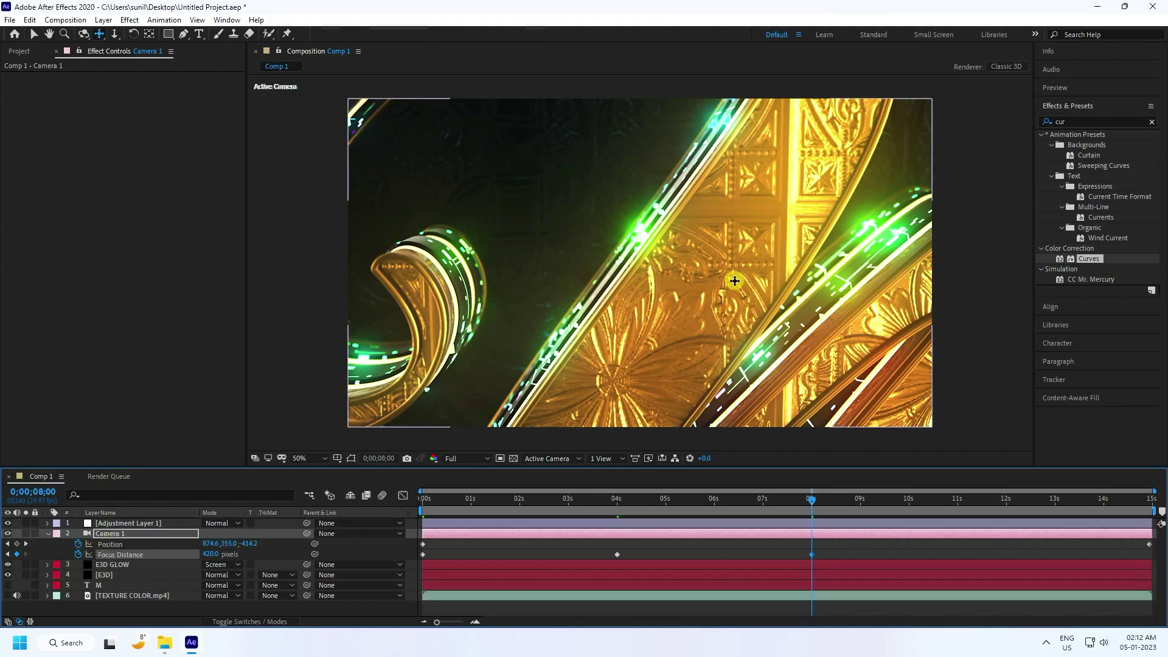
drag(718, 279, 724, 355)
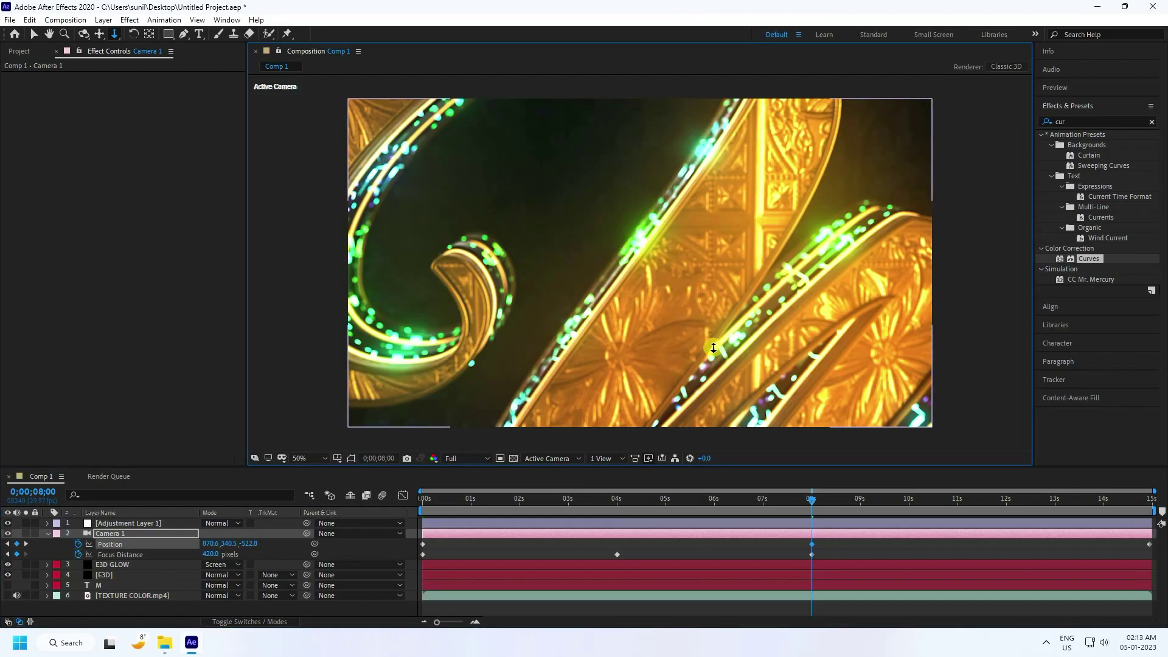
click(213, 553)
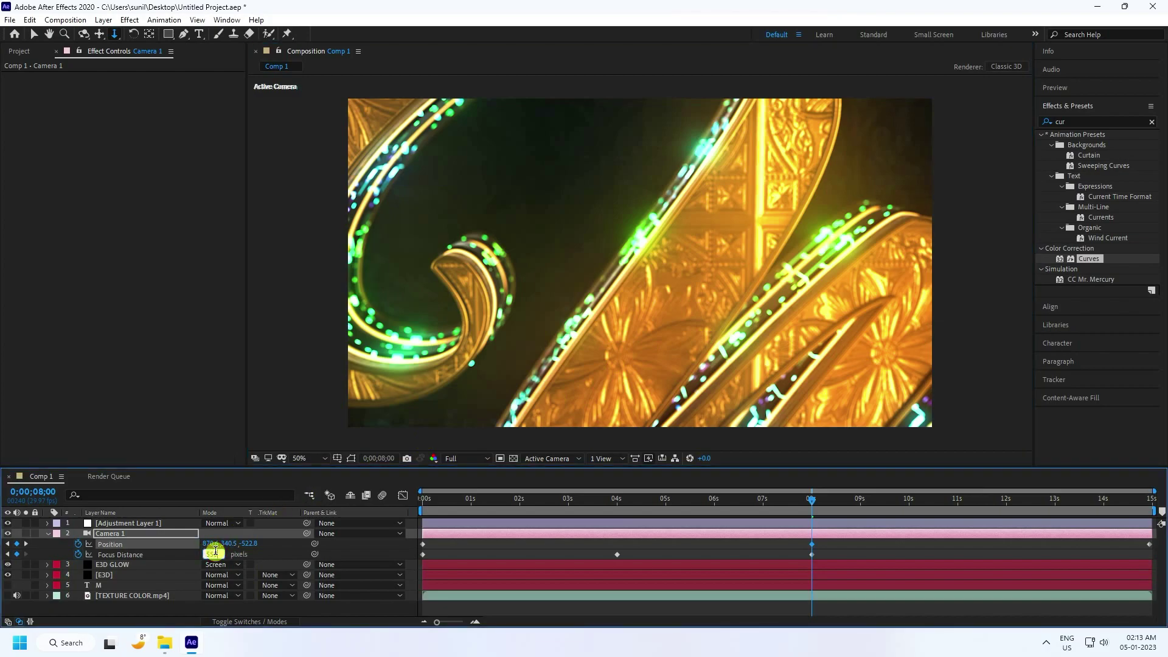
key(Return)
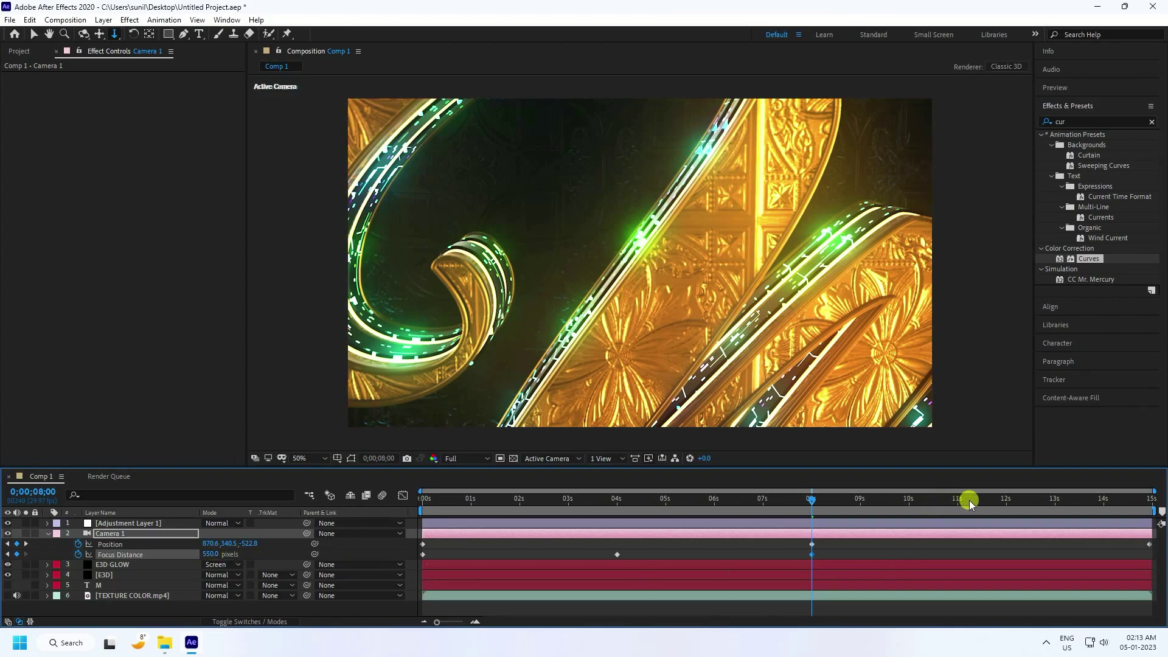
click(1007, 500)
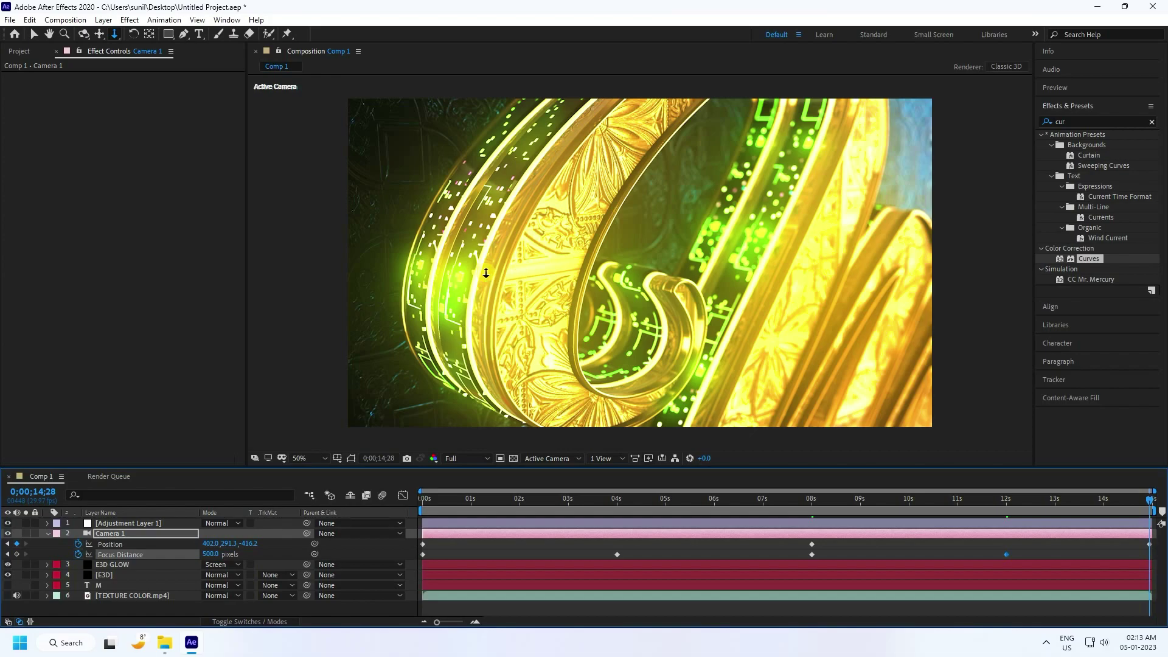
Rewind to 0;00;00;00 and preview the depth-of-field focus animation.
click(34, 34)
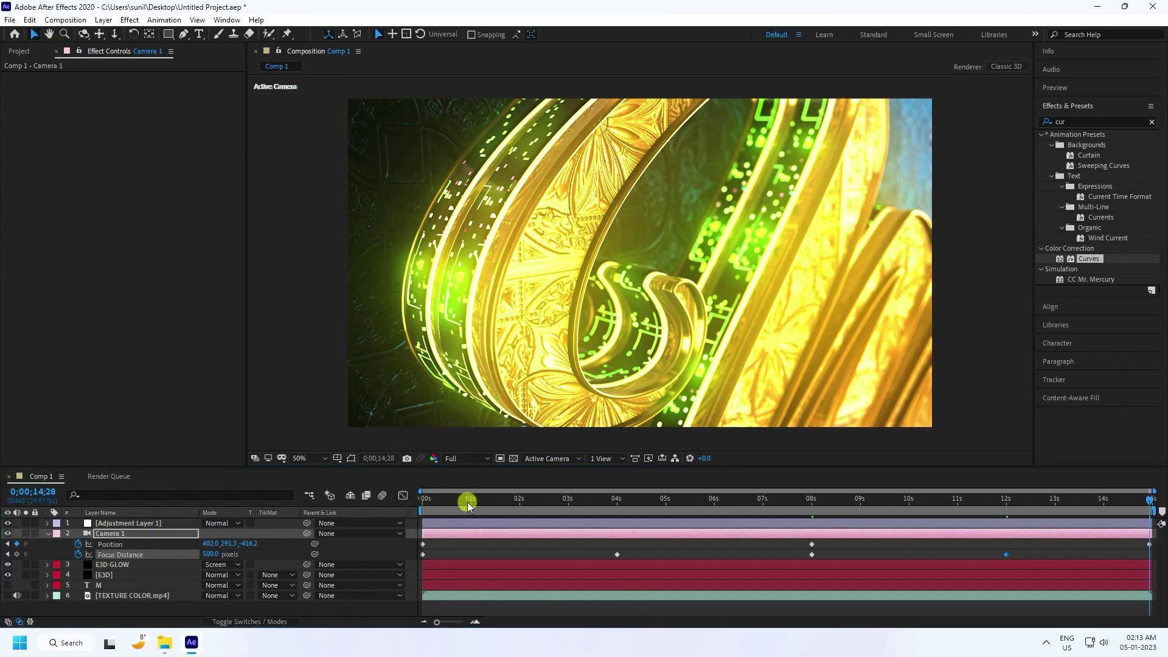
drag(465, 500, 260, 480)
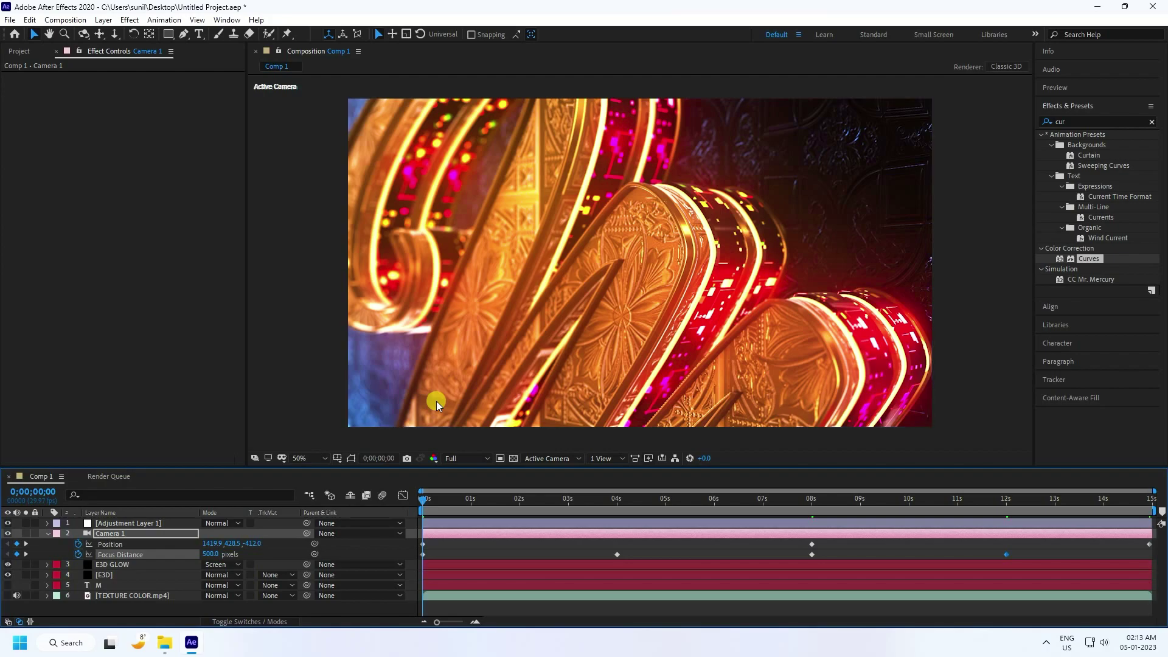
key(space)
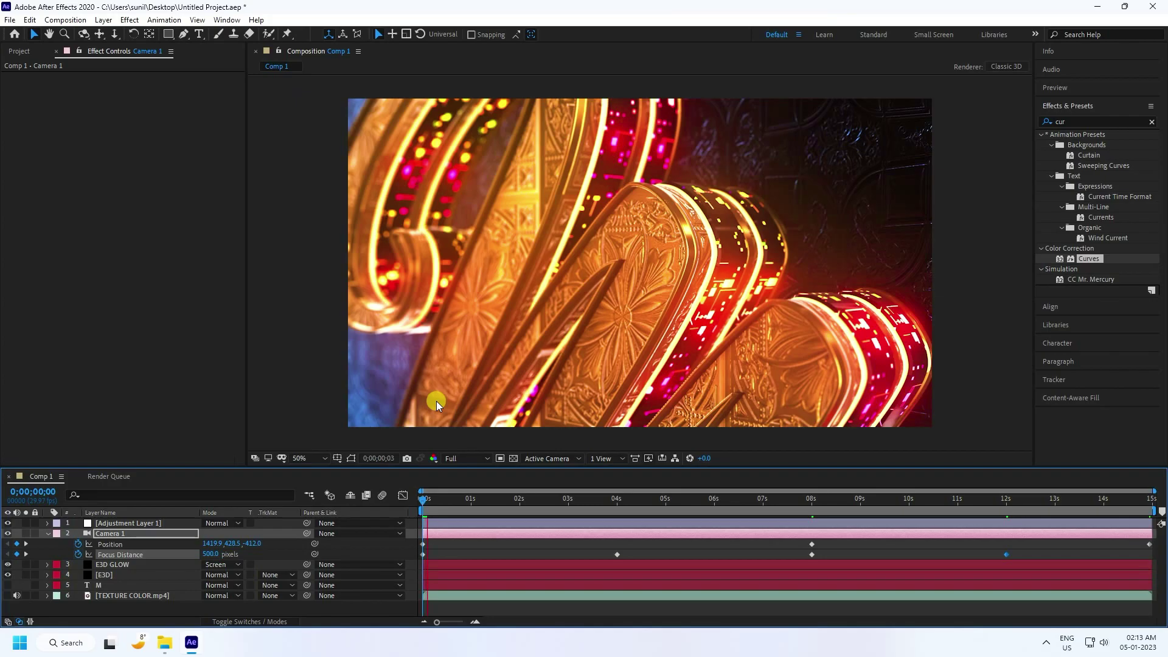